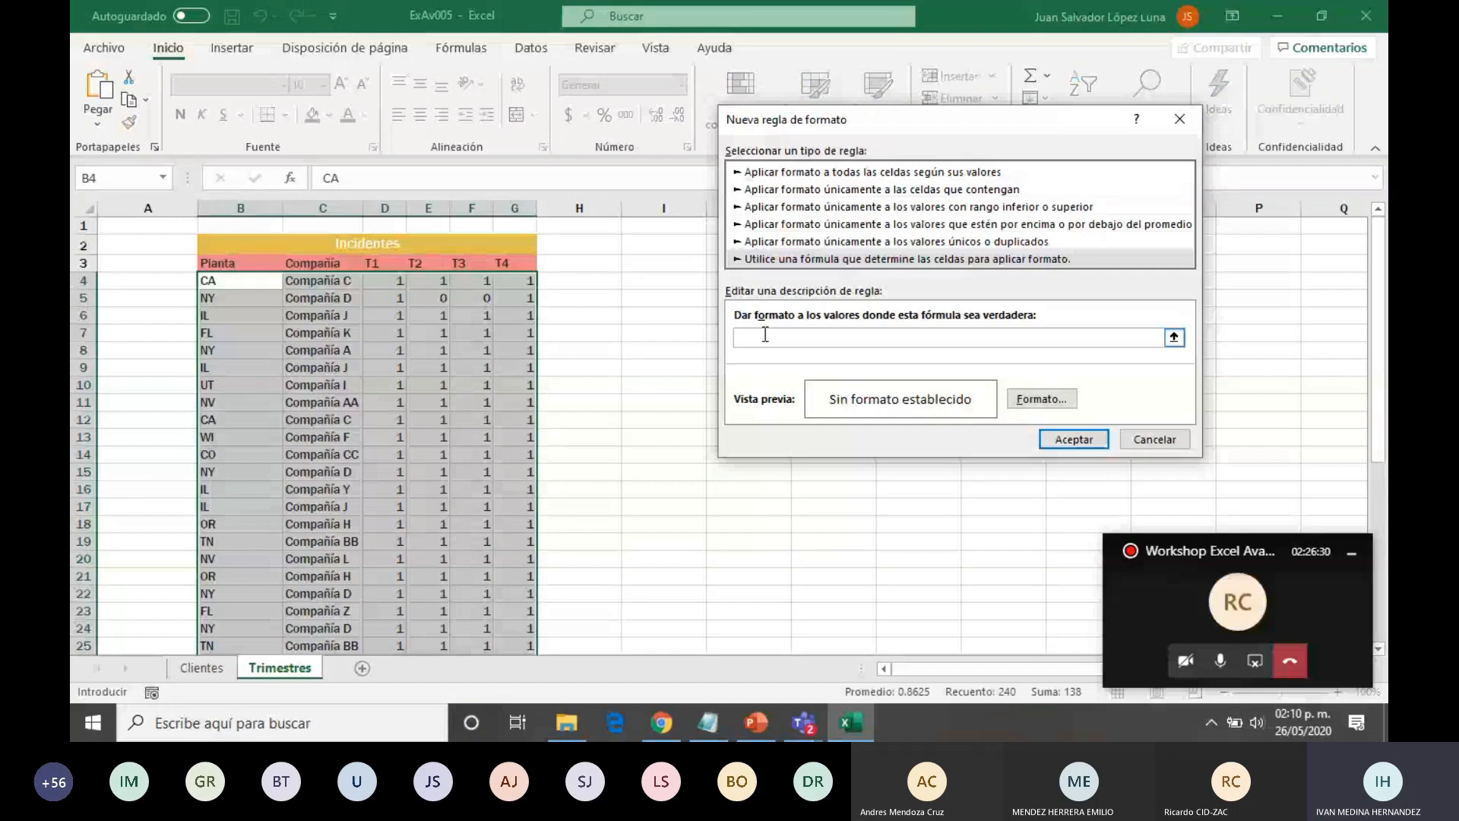
- Enter =$B$4="CA" as the condition of the new formula-based formatting rule
text(=)
click(240, 281)
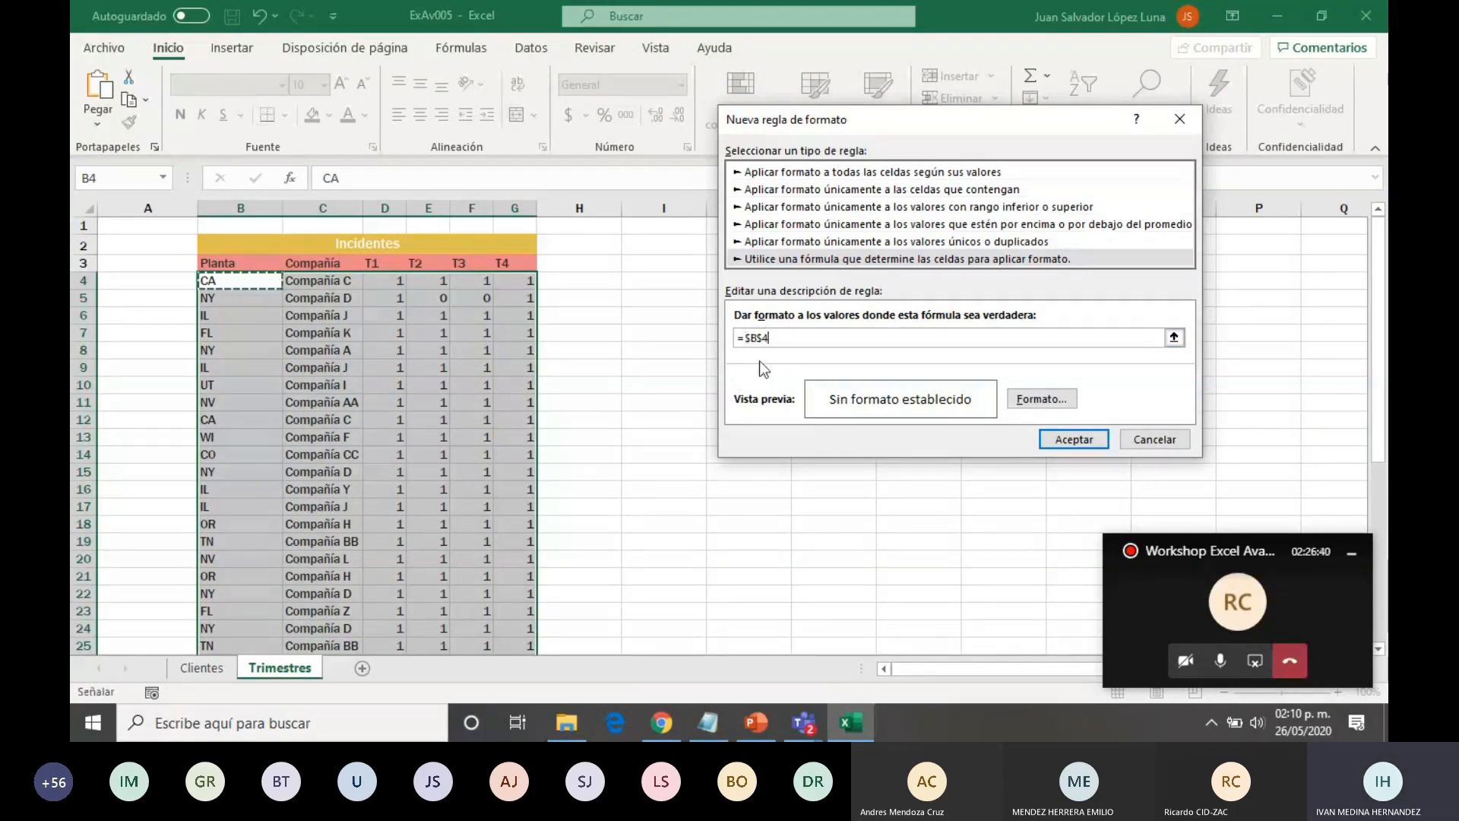
text(="CA)
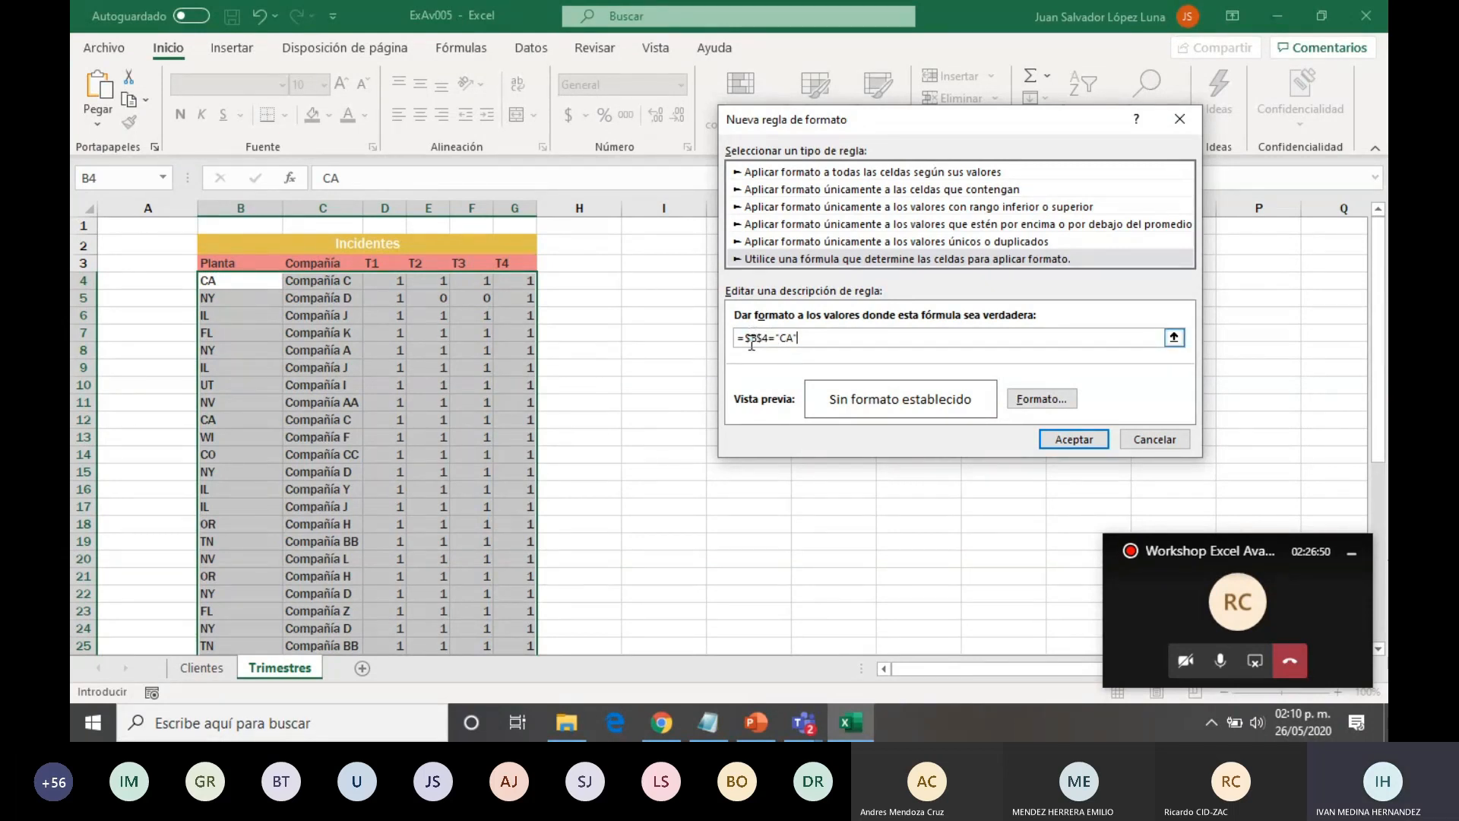
- Give the rule a yellow background fill and apply it to the selected incident data
click(1029, 398)
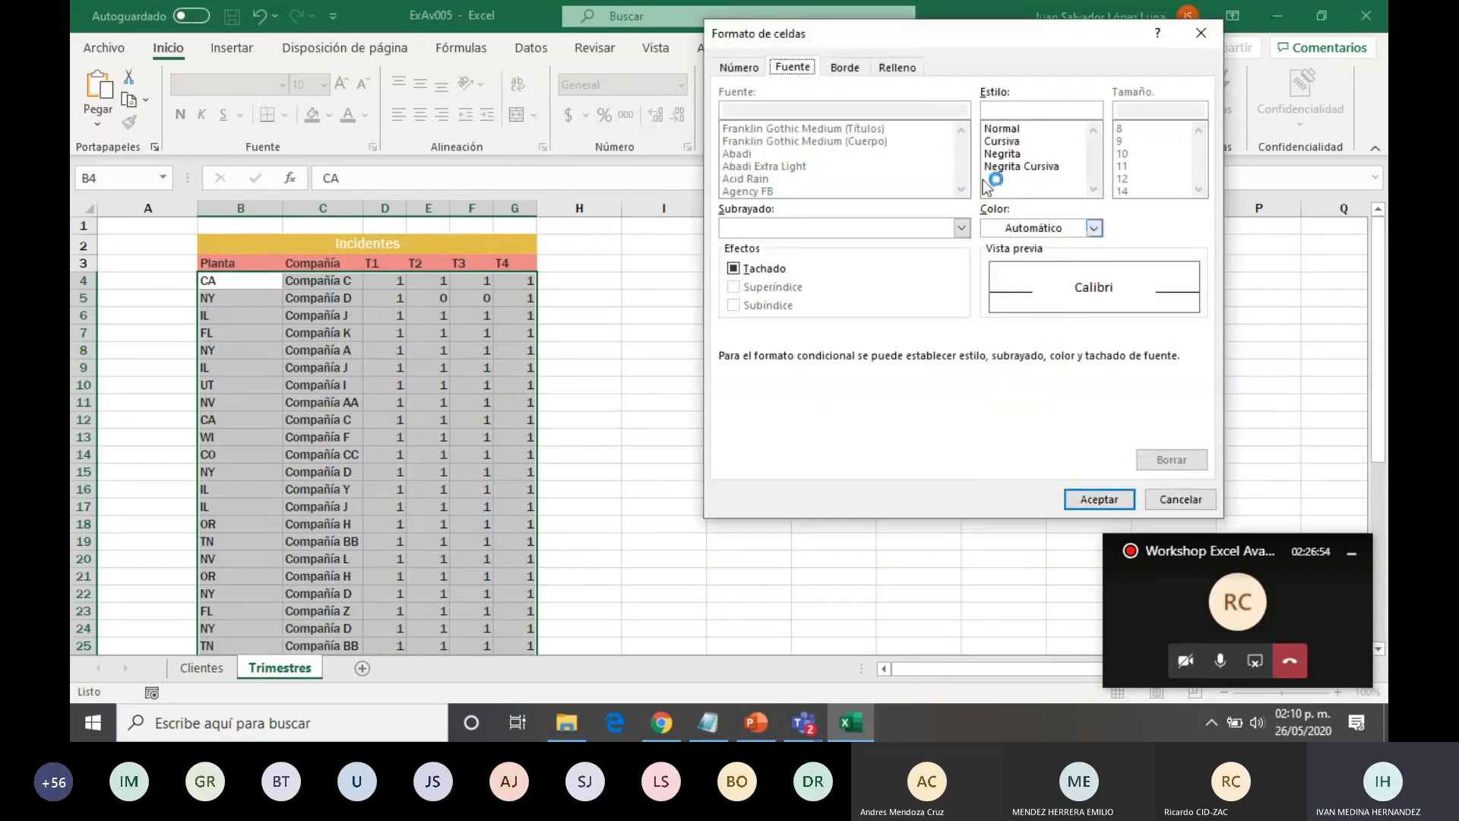
click(897, 67)
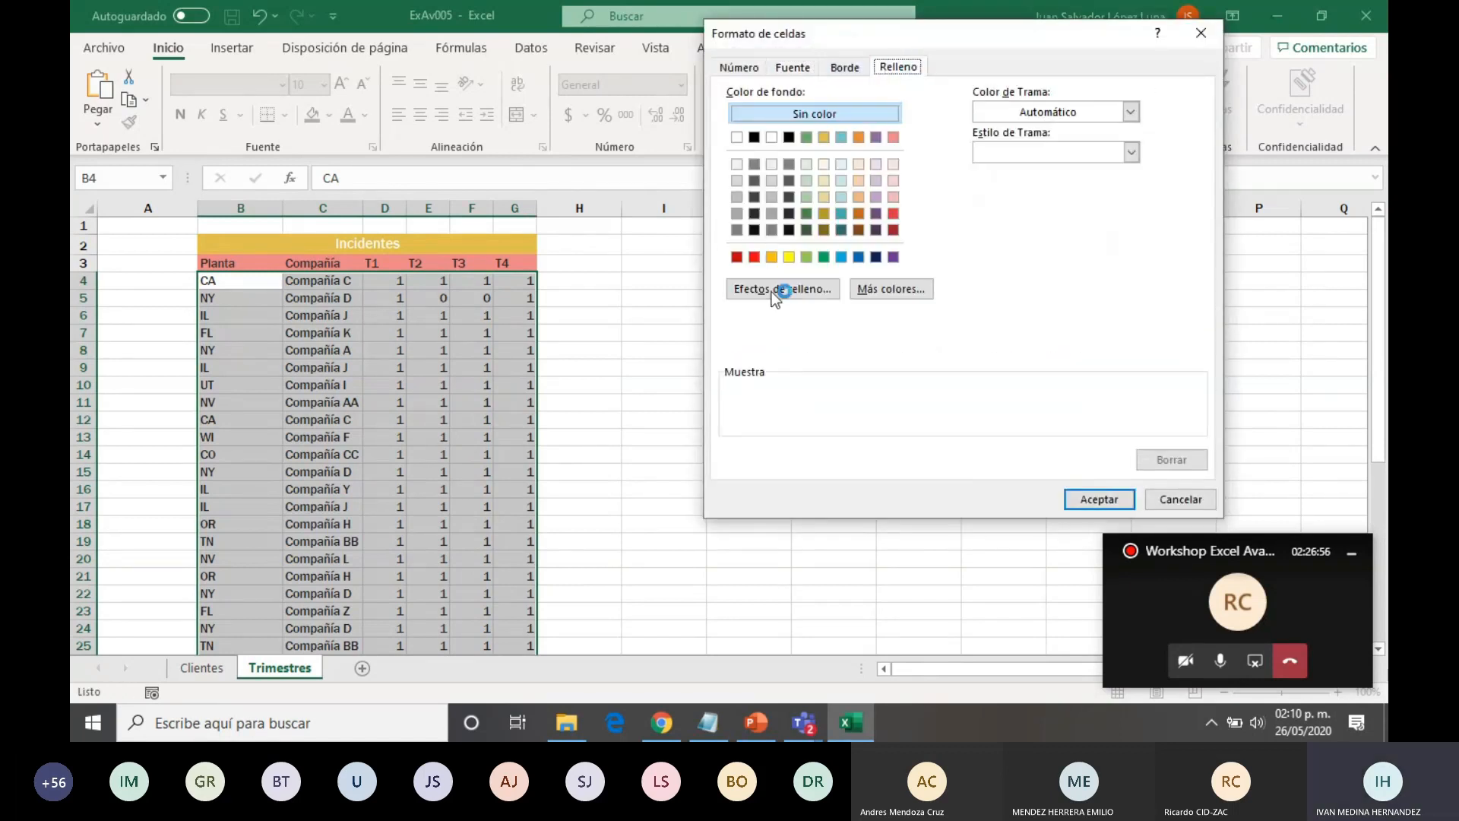
click(789, 257)
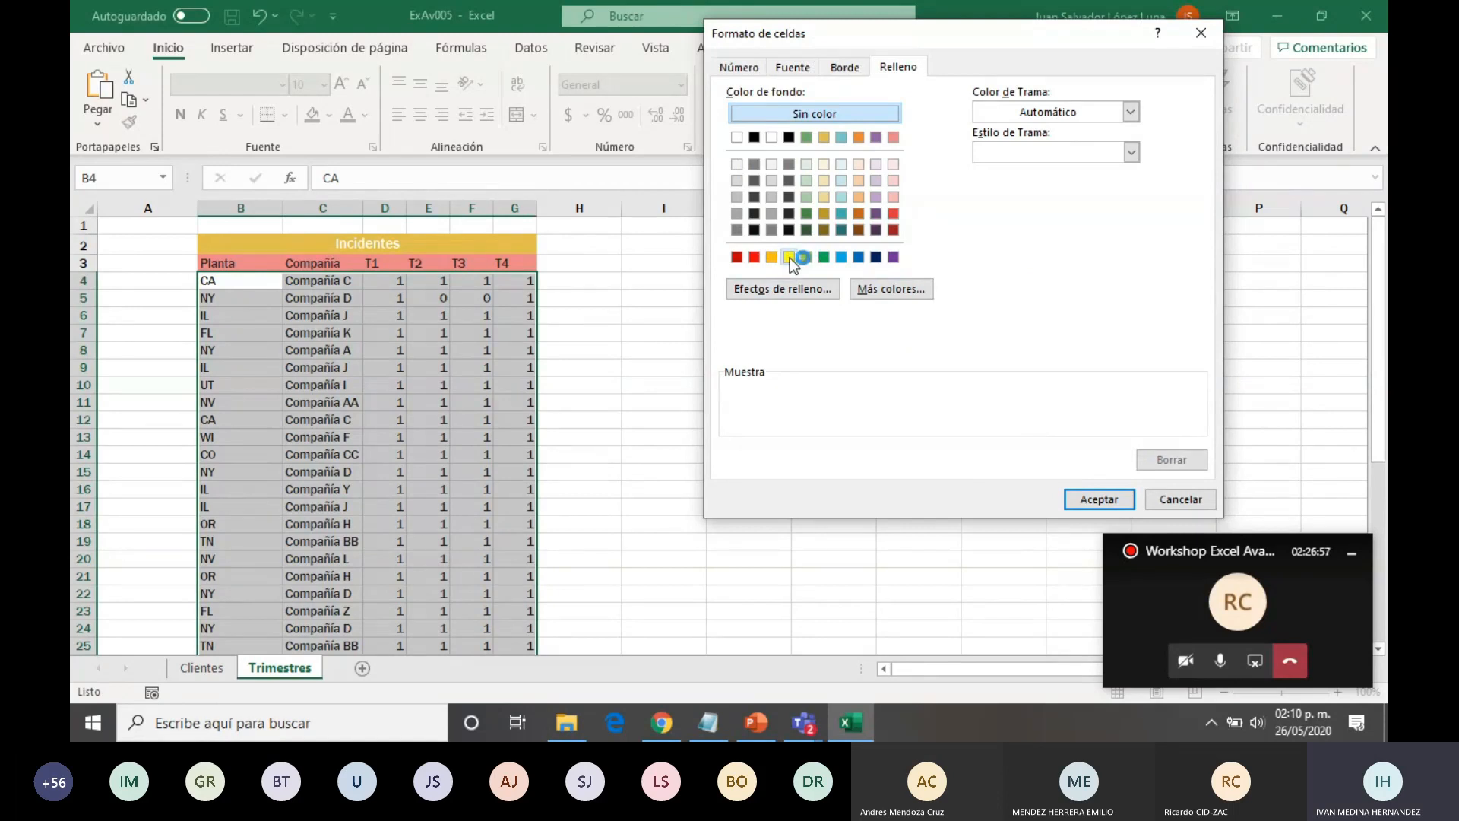
click(1094, 500)
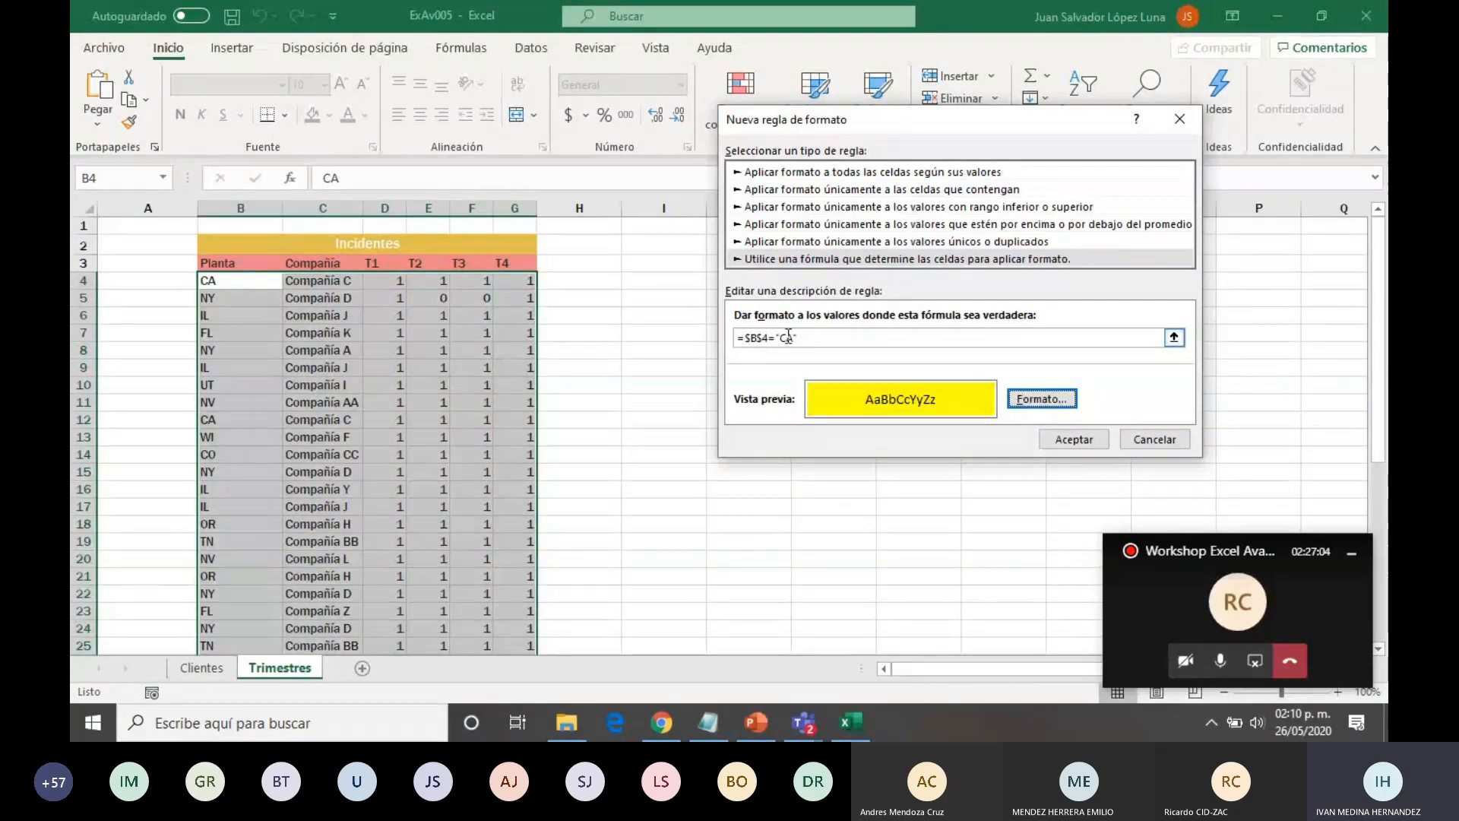
click(1073, 439)
click(822, 325)
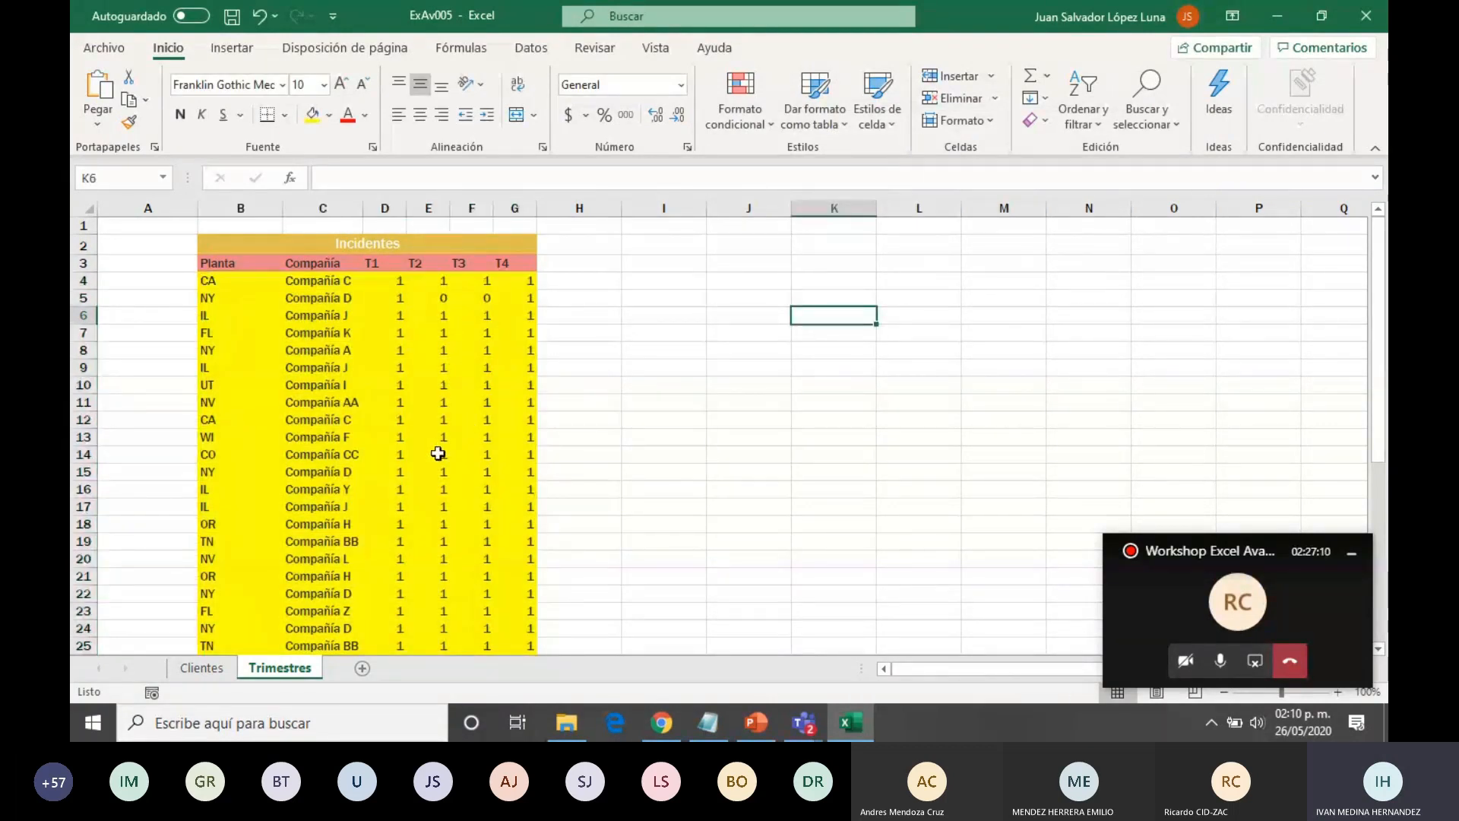
- Test the rule by entering PU in cell B4, and undo the entry together with the yellow formatting rule
click(242, 282)
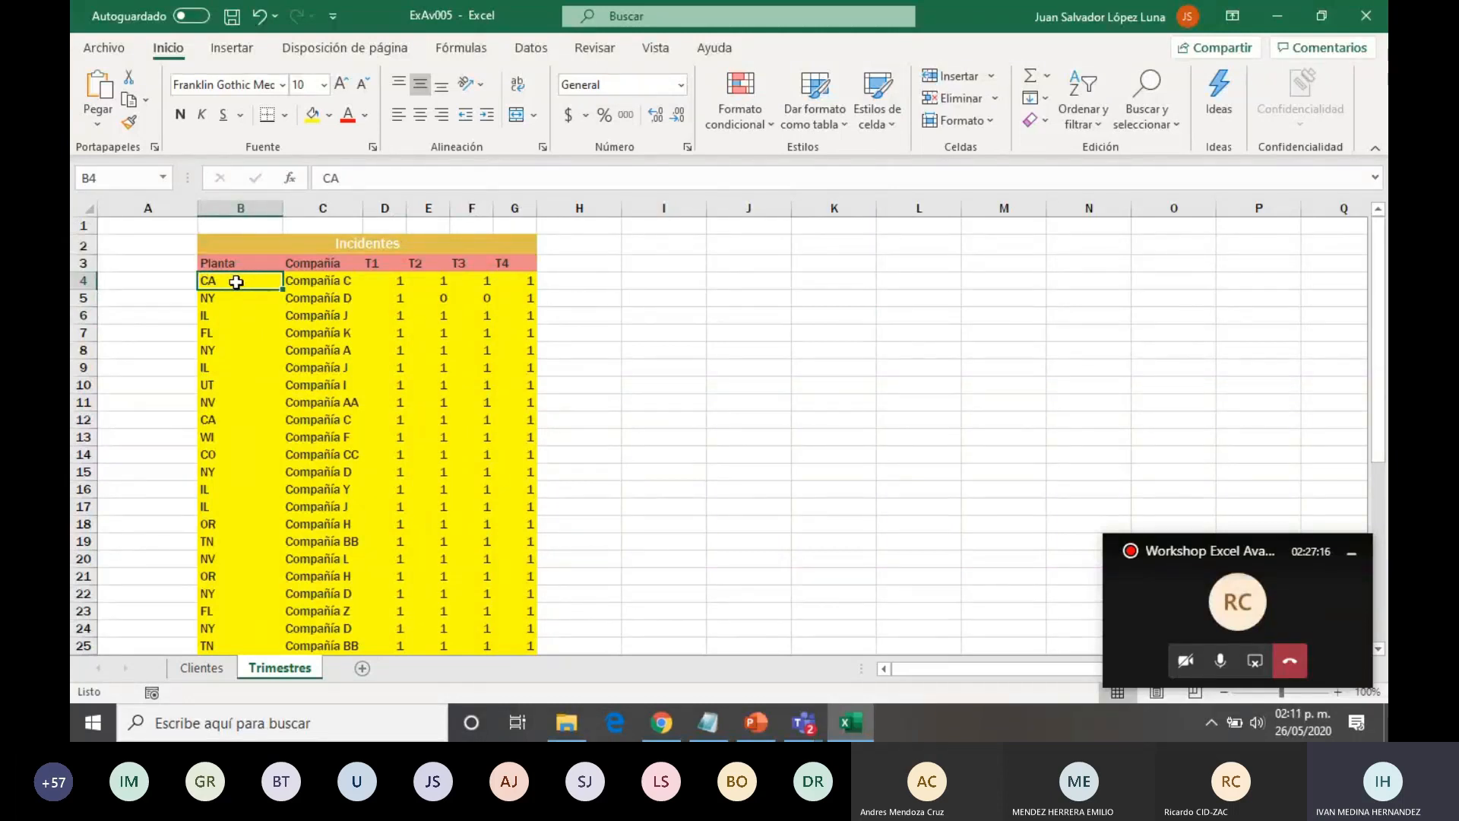
text(PU)
key(Return)
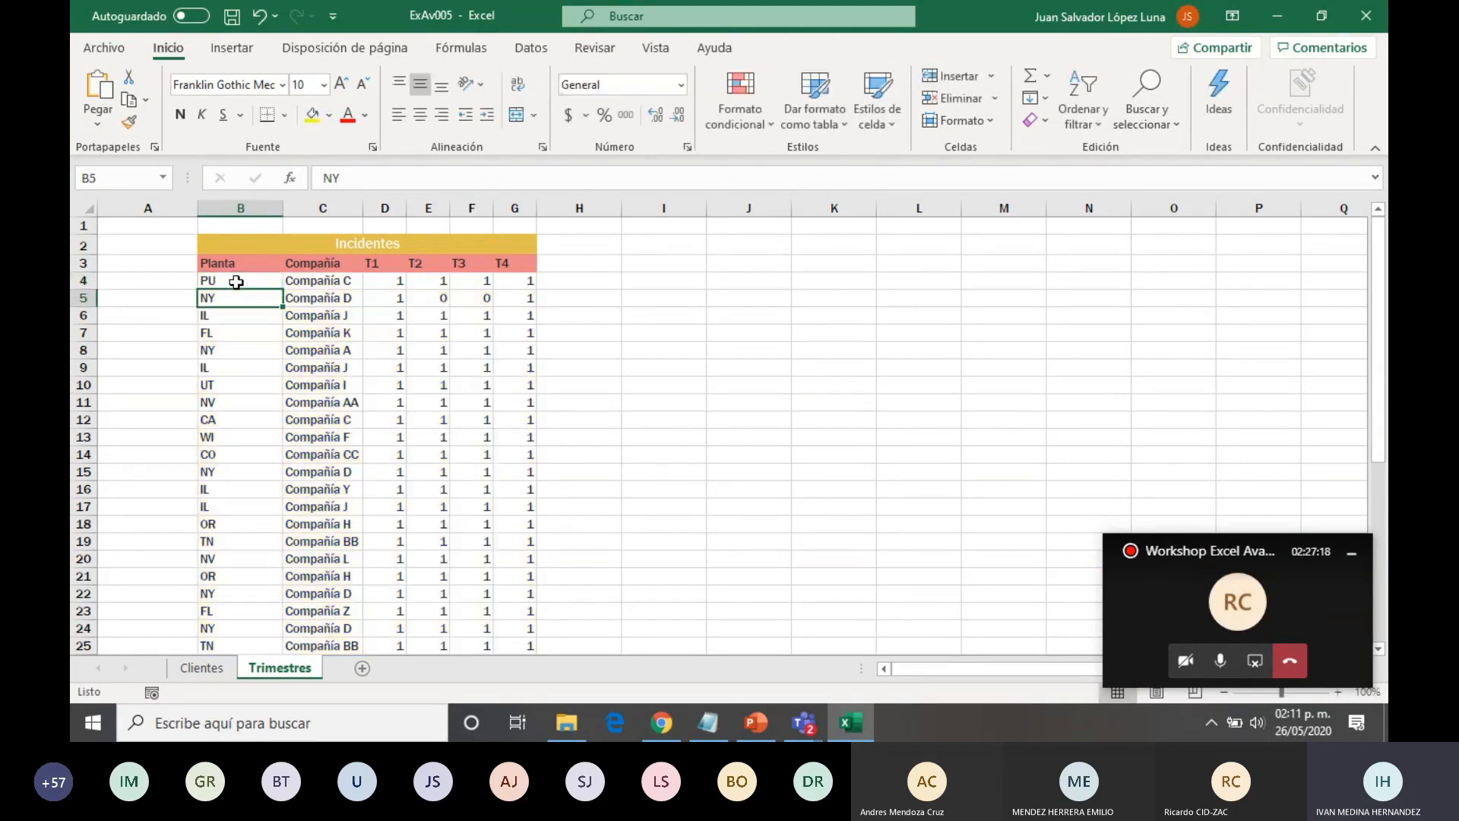
key(ctrl+z)
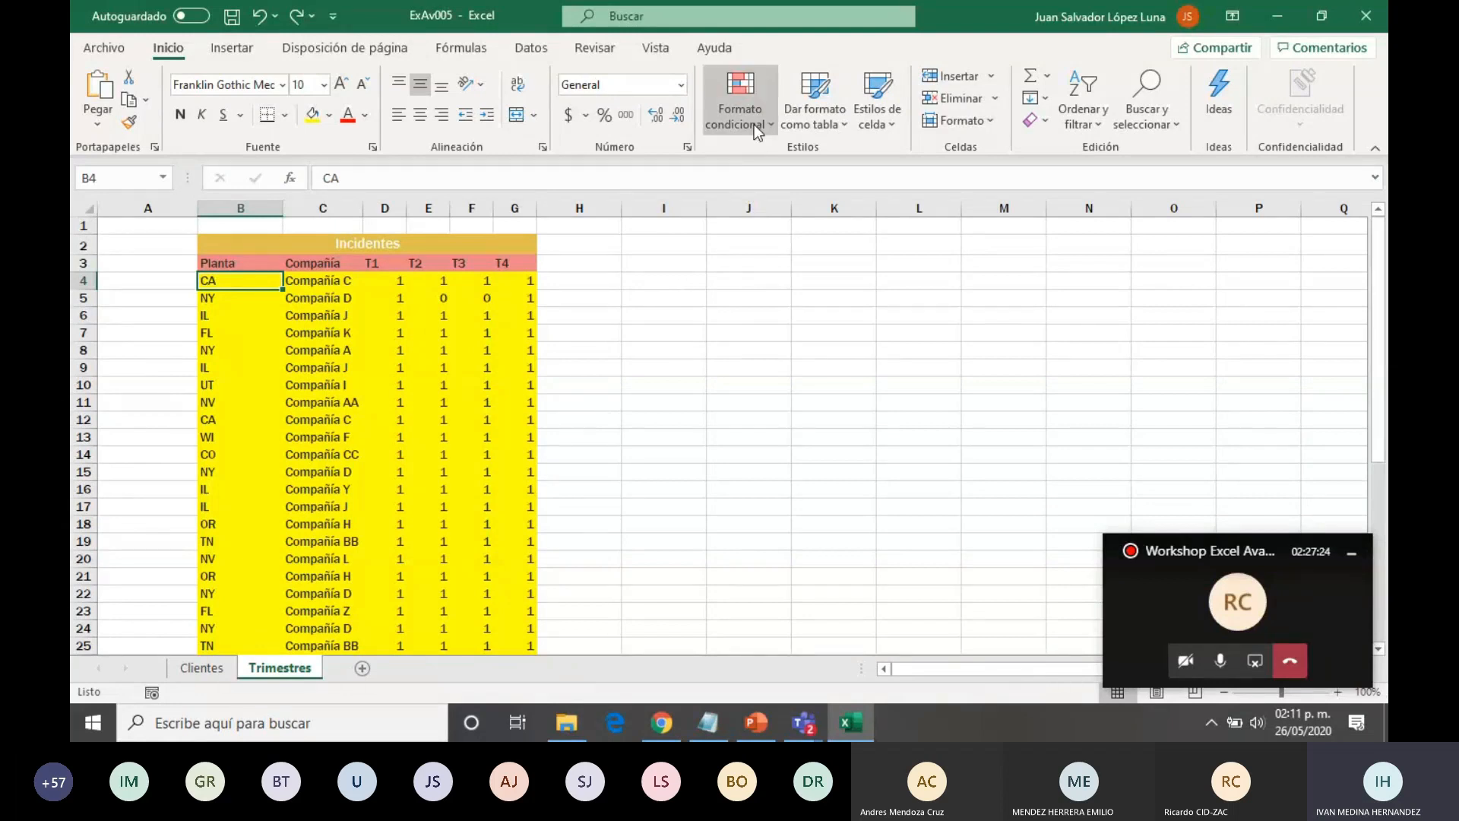
- Create a new conditional formatting rule for range B4:G43 that uses a formula to determine which cells to format
key(ctrl+shift+End)
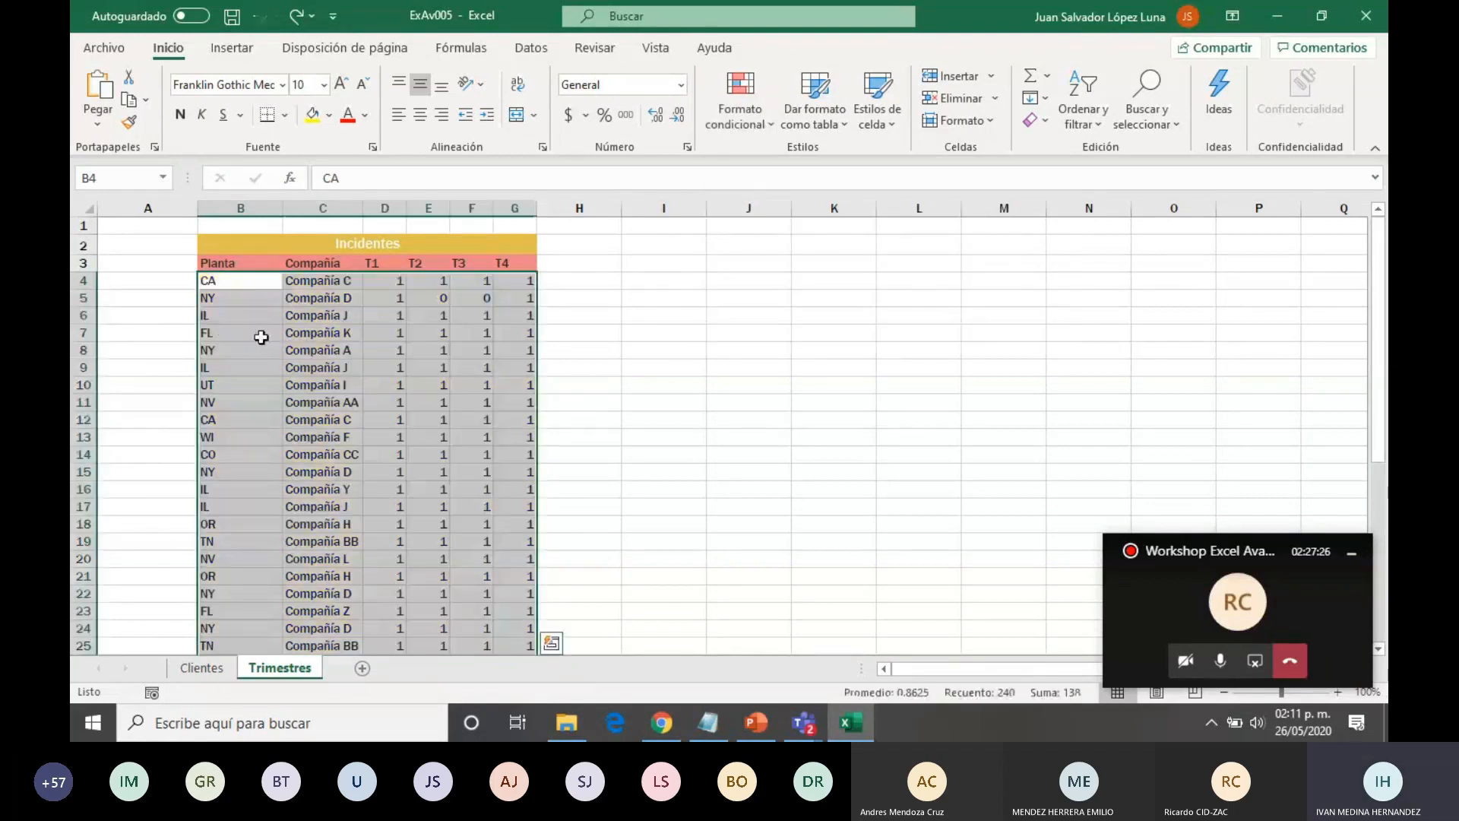
click(249, 282)
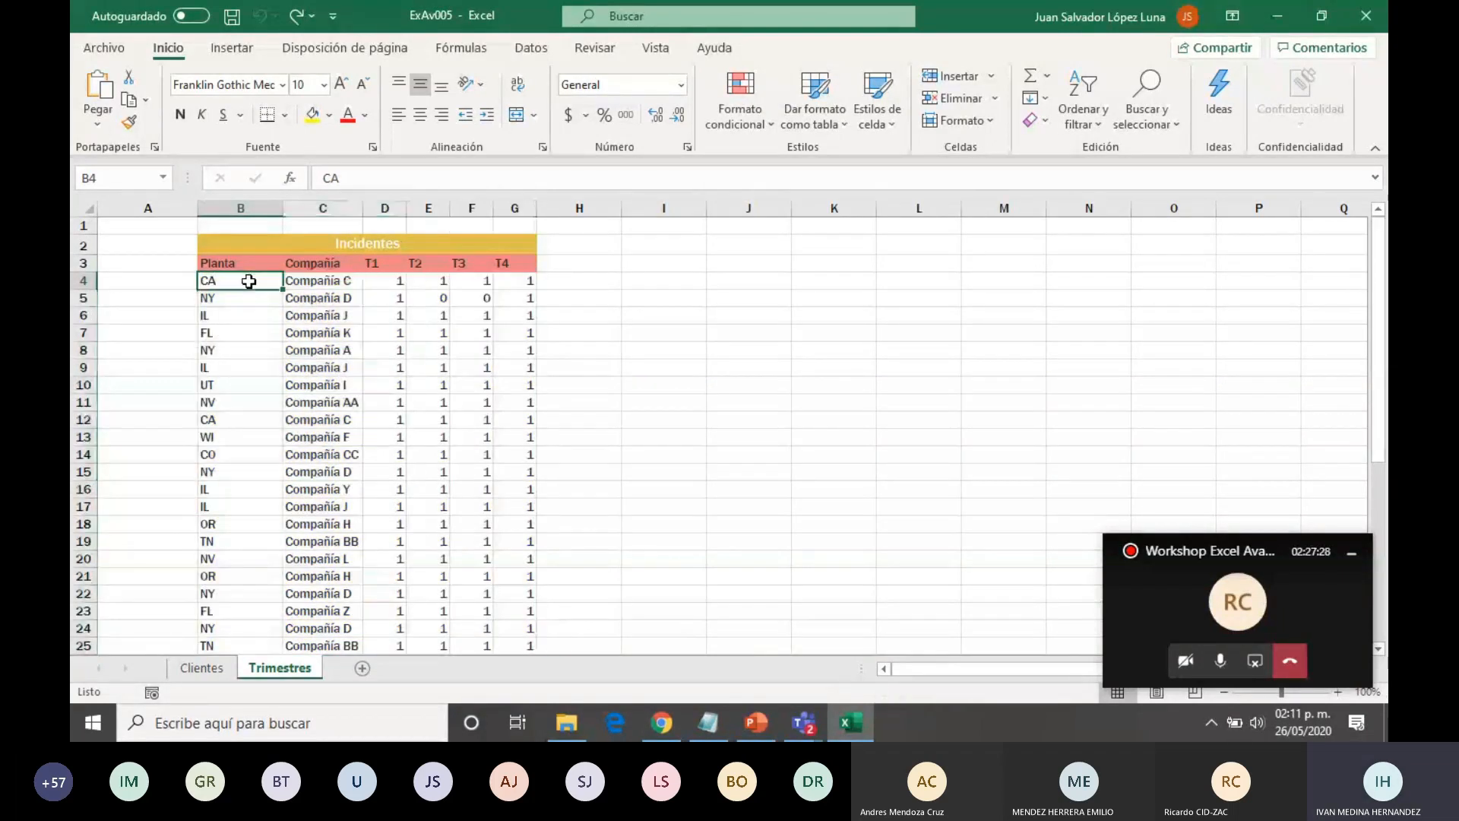
key(ctrl+shift+End)
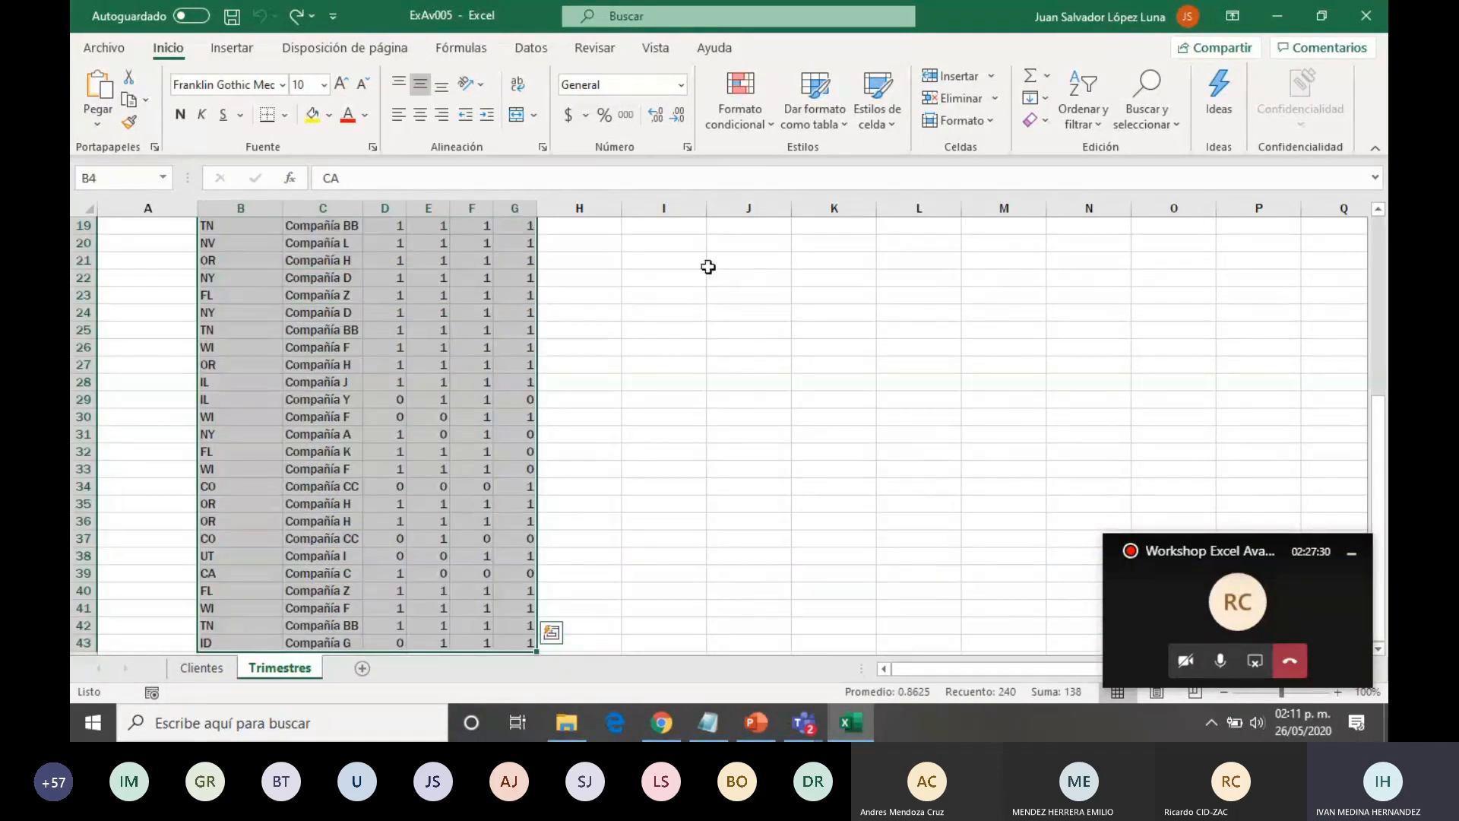
click(755, 124)
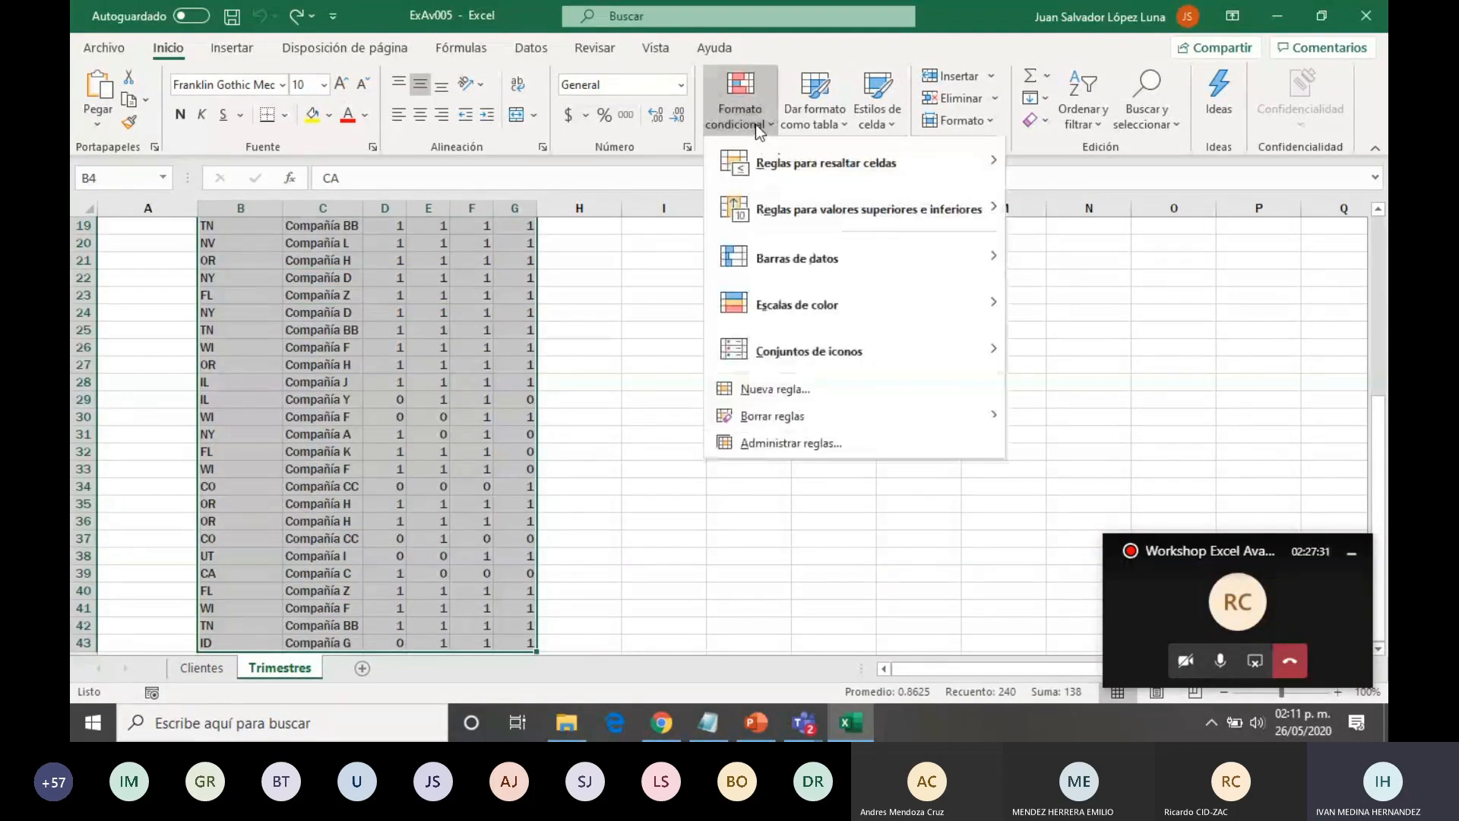
click(776, 391)
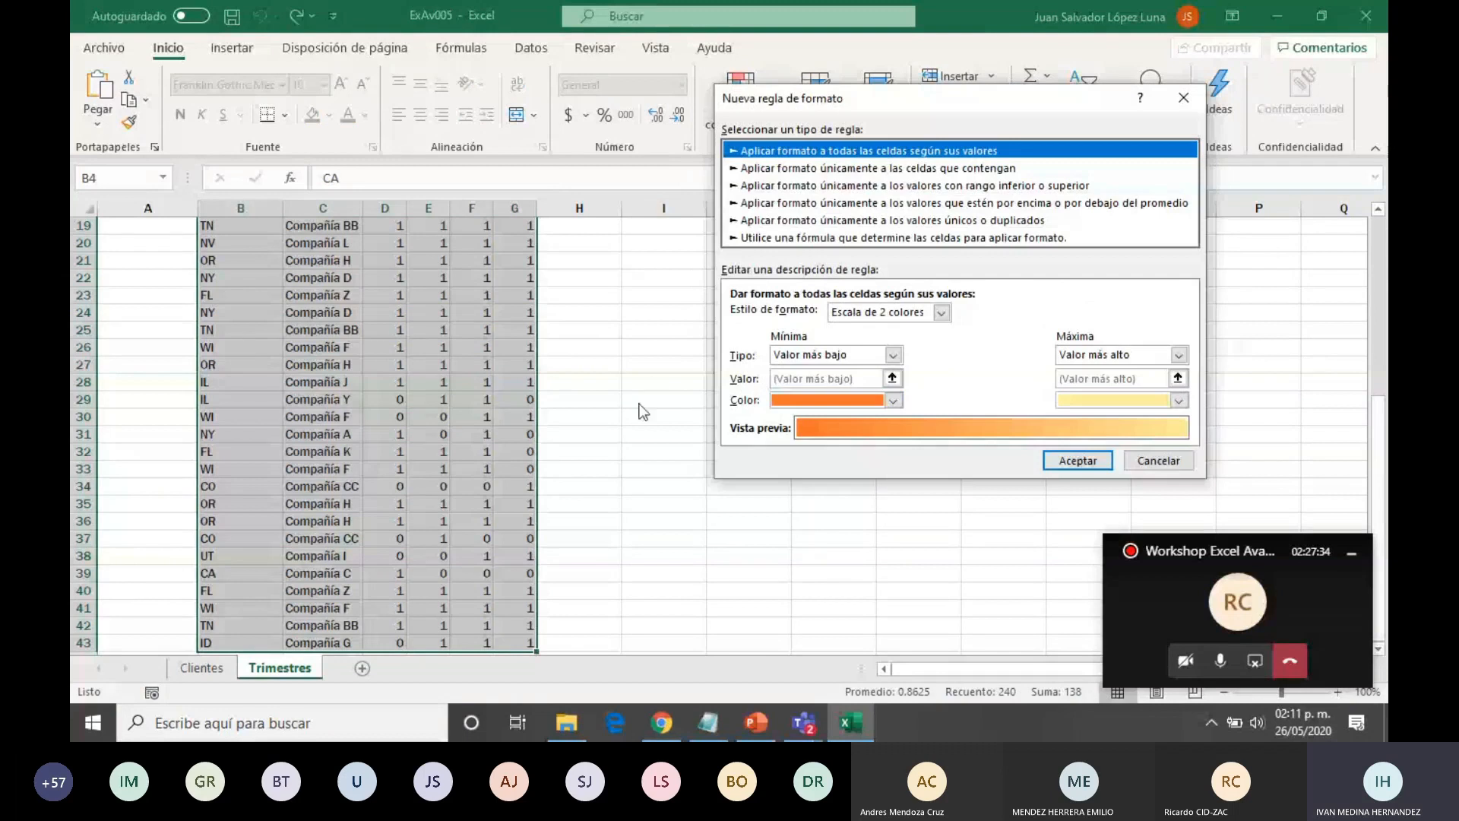
click(923, 238)
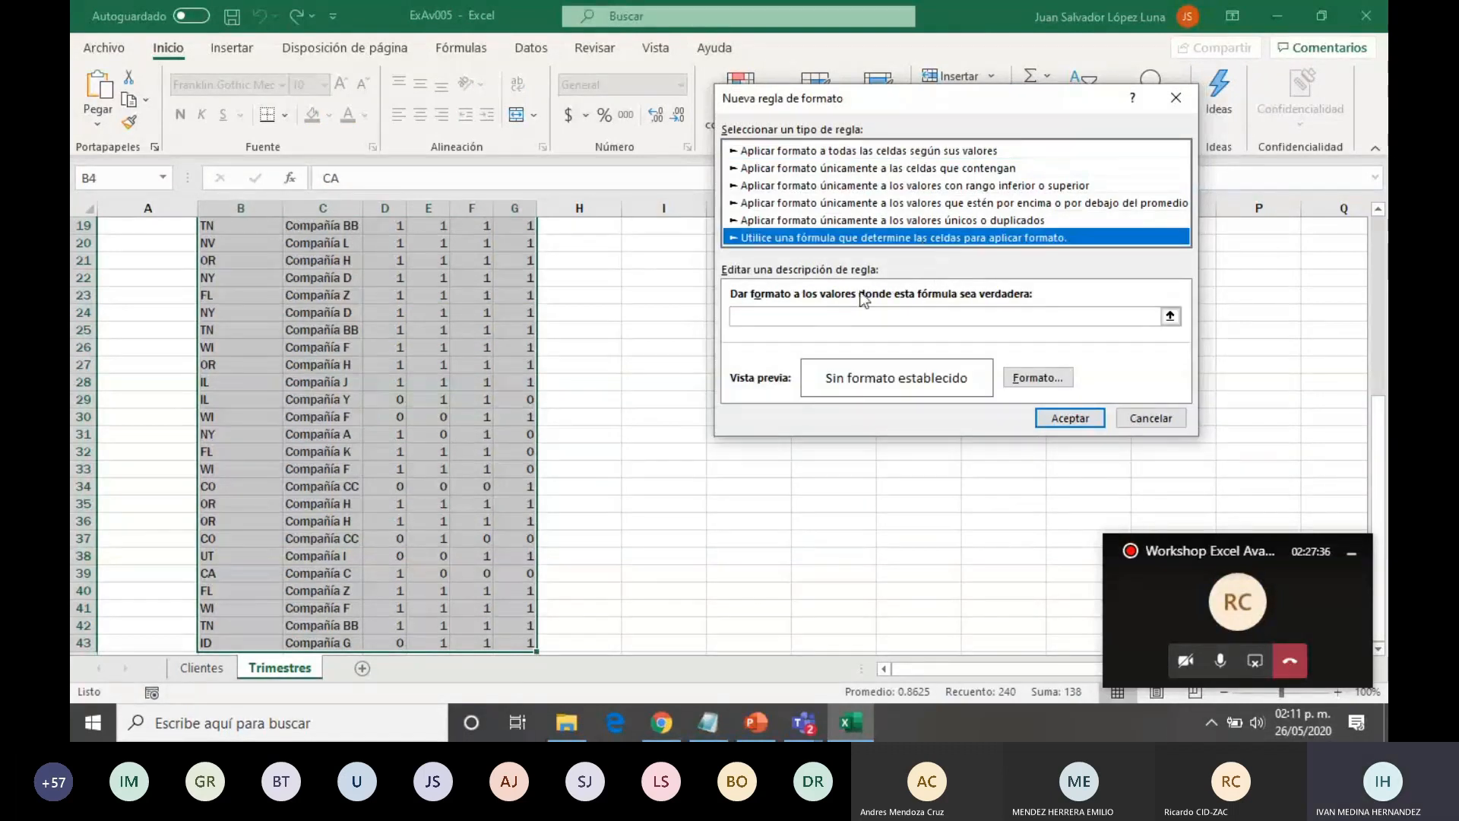
- Enter =$B$4="CA" as the rule's formula, referencing the first plant cell
click(825, 314)
text(=)
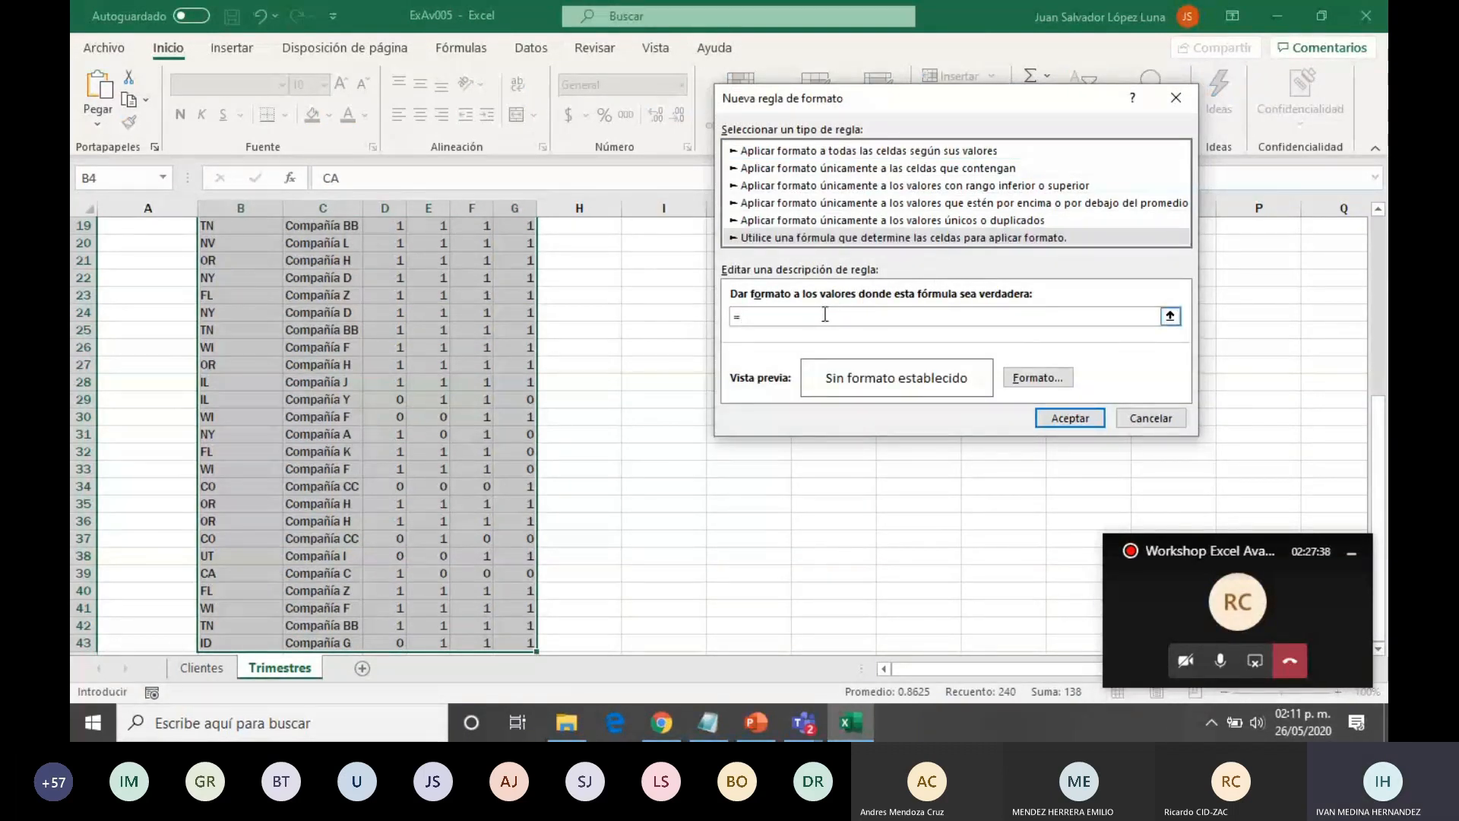
scroll(821, 327, up, 6)
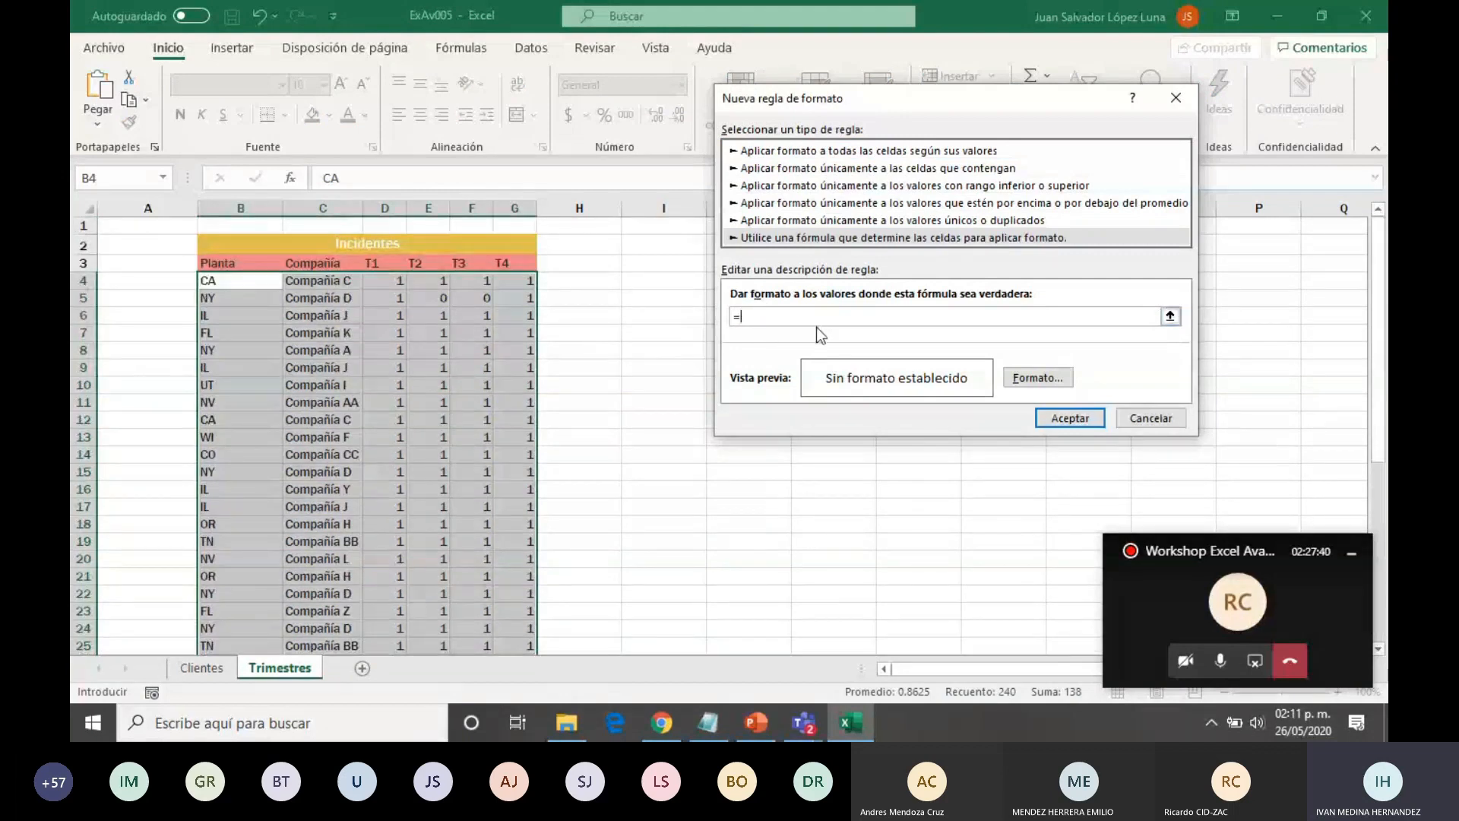
click(254, 286)
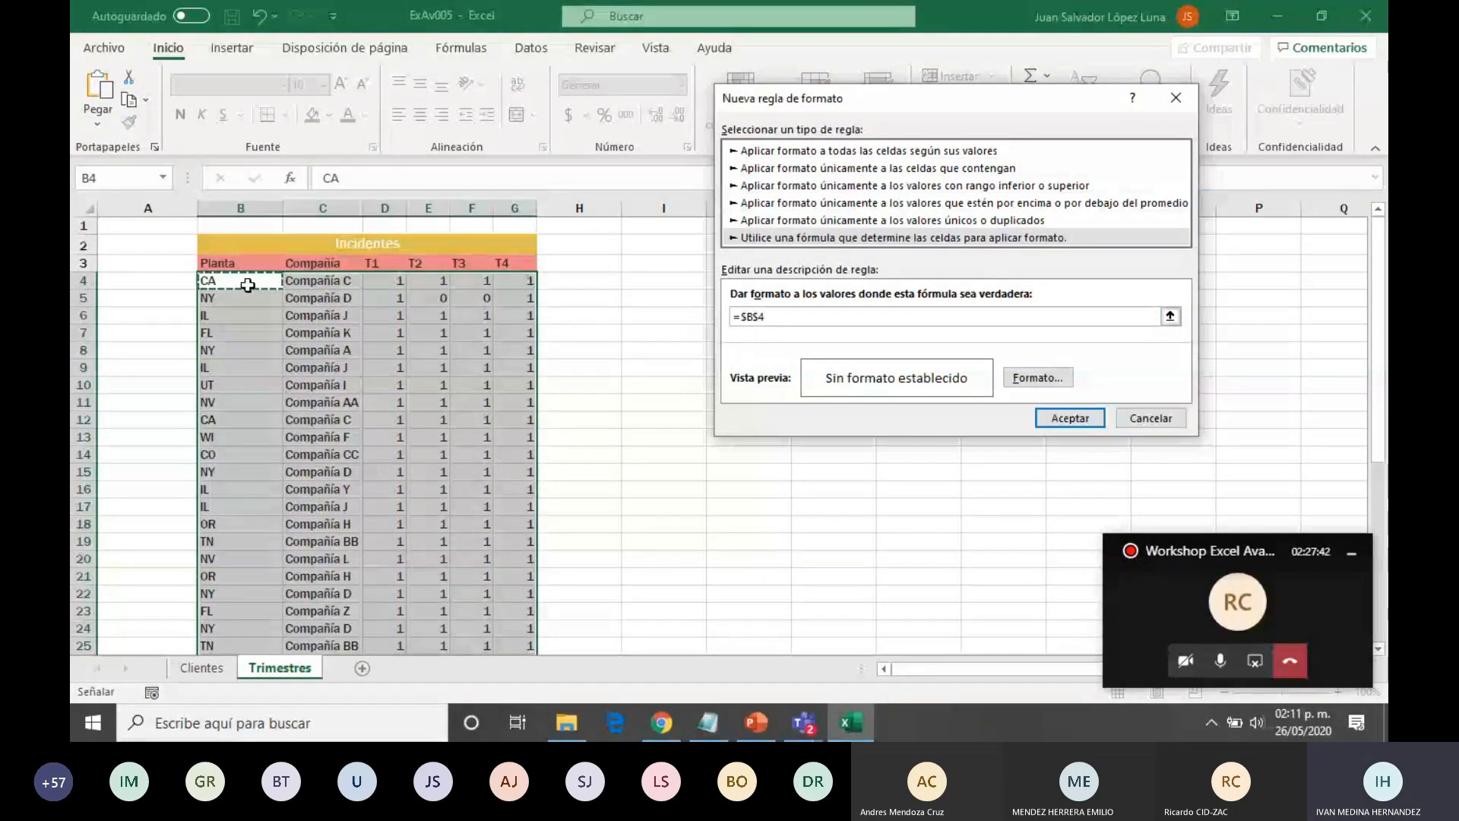
text(="CA)
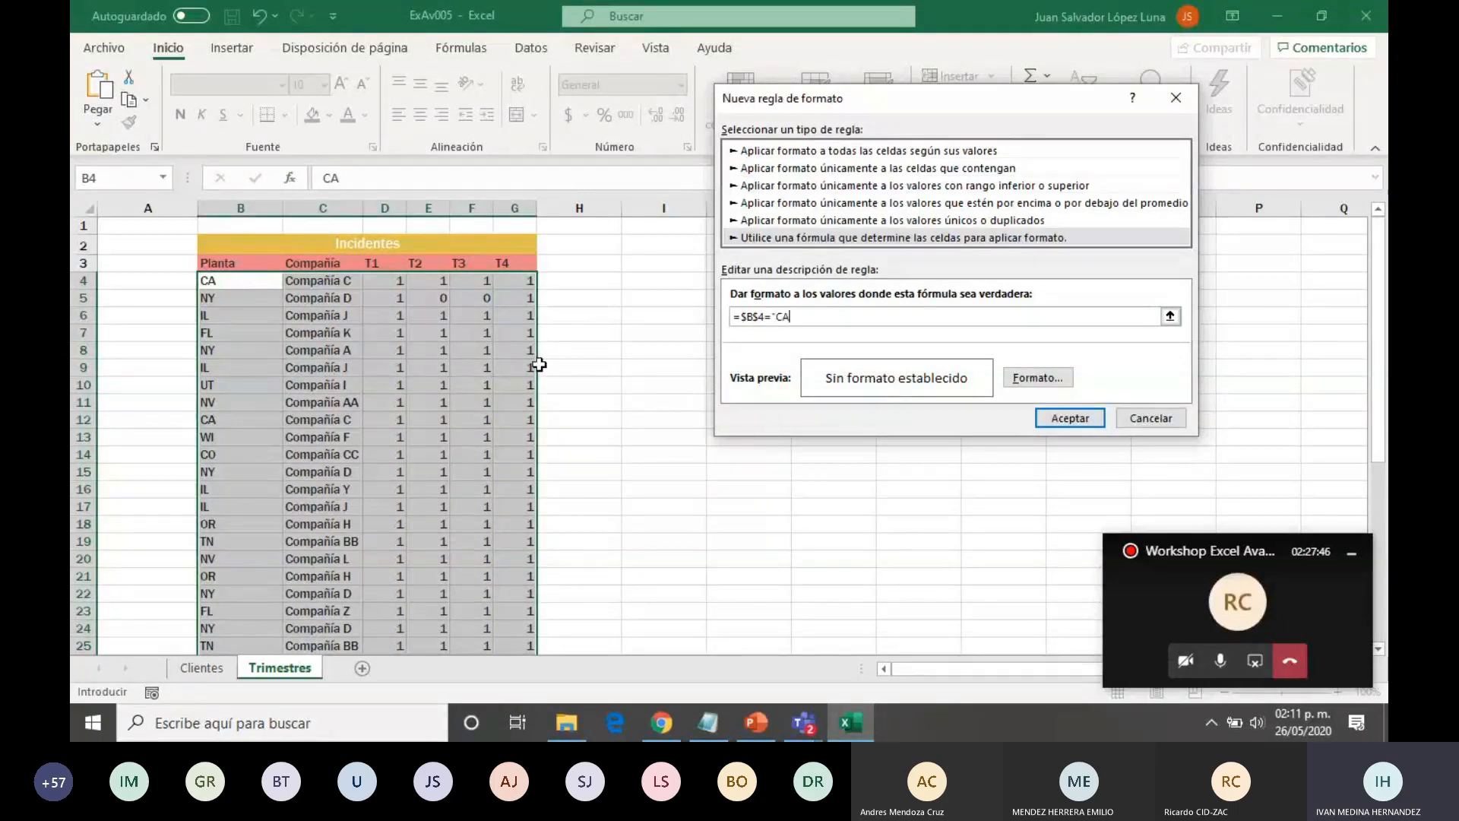
text(")
- Set the rule's format to a yellow background fill
click(1035, 379)
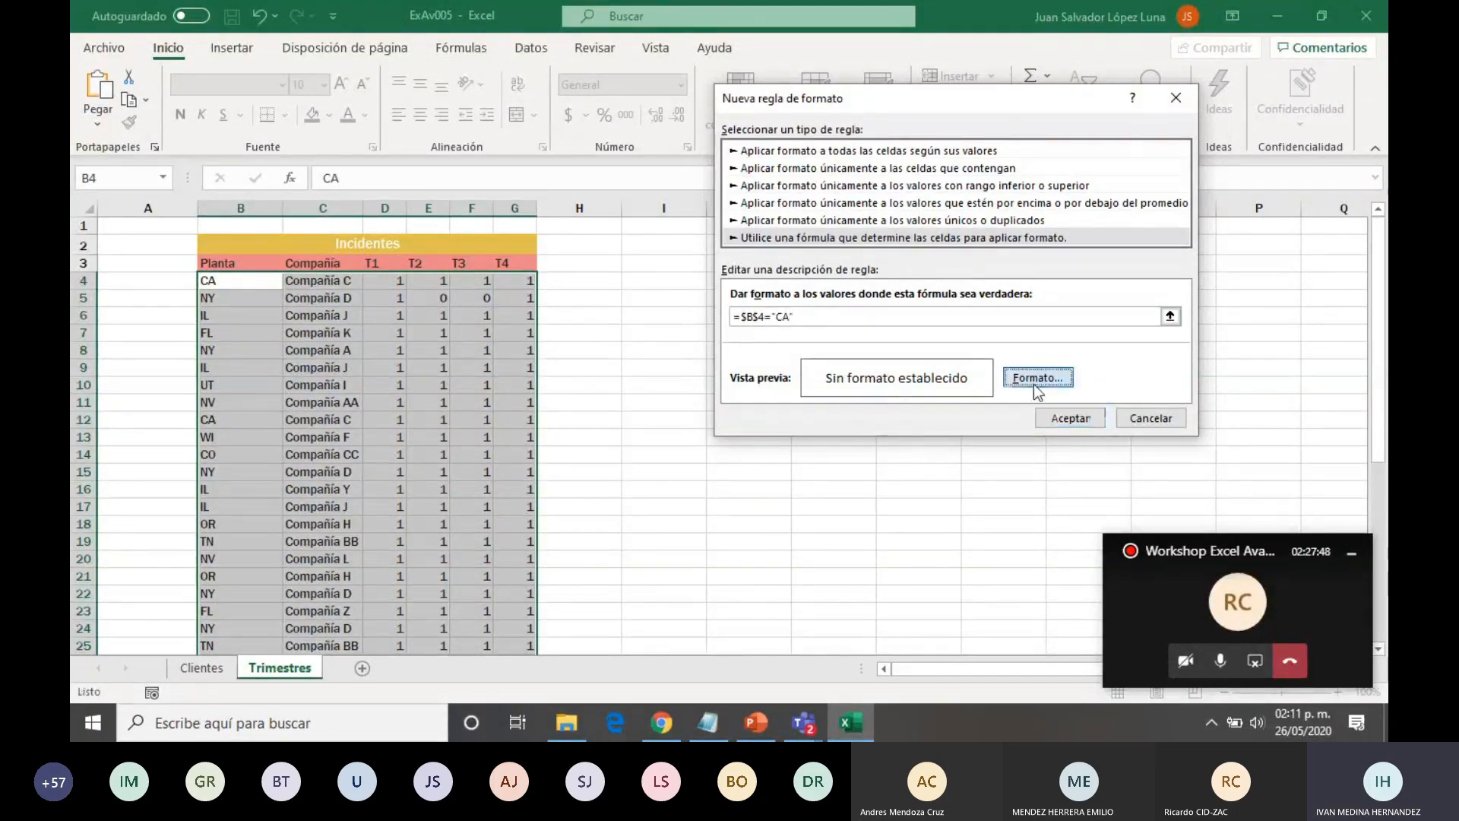
click(787, 239)
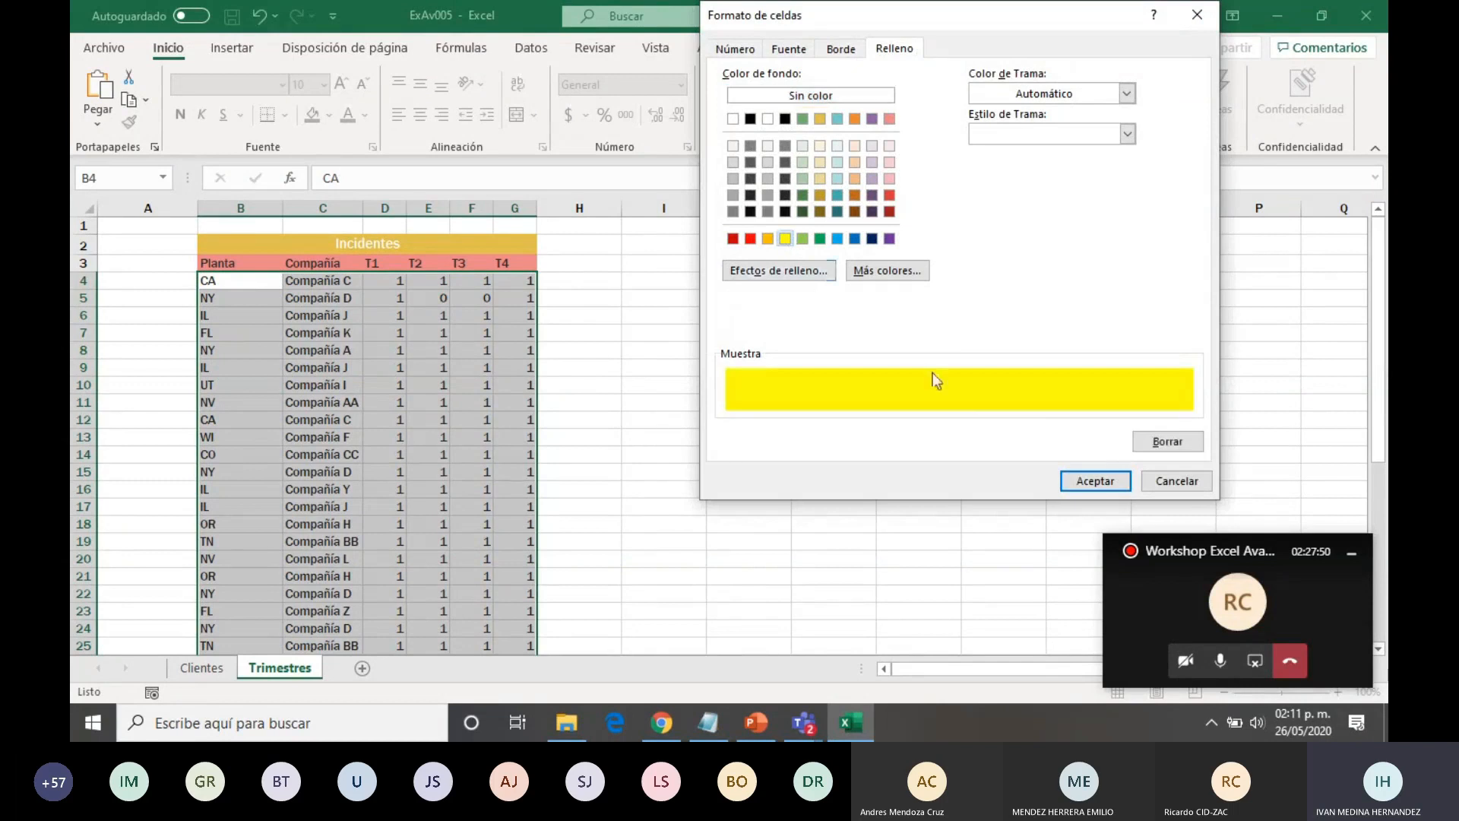
click(1076, 480)
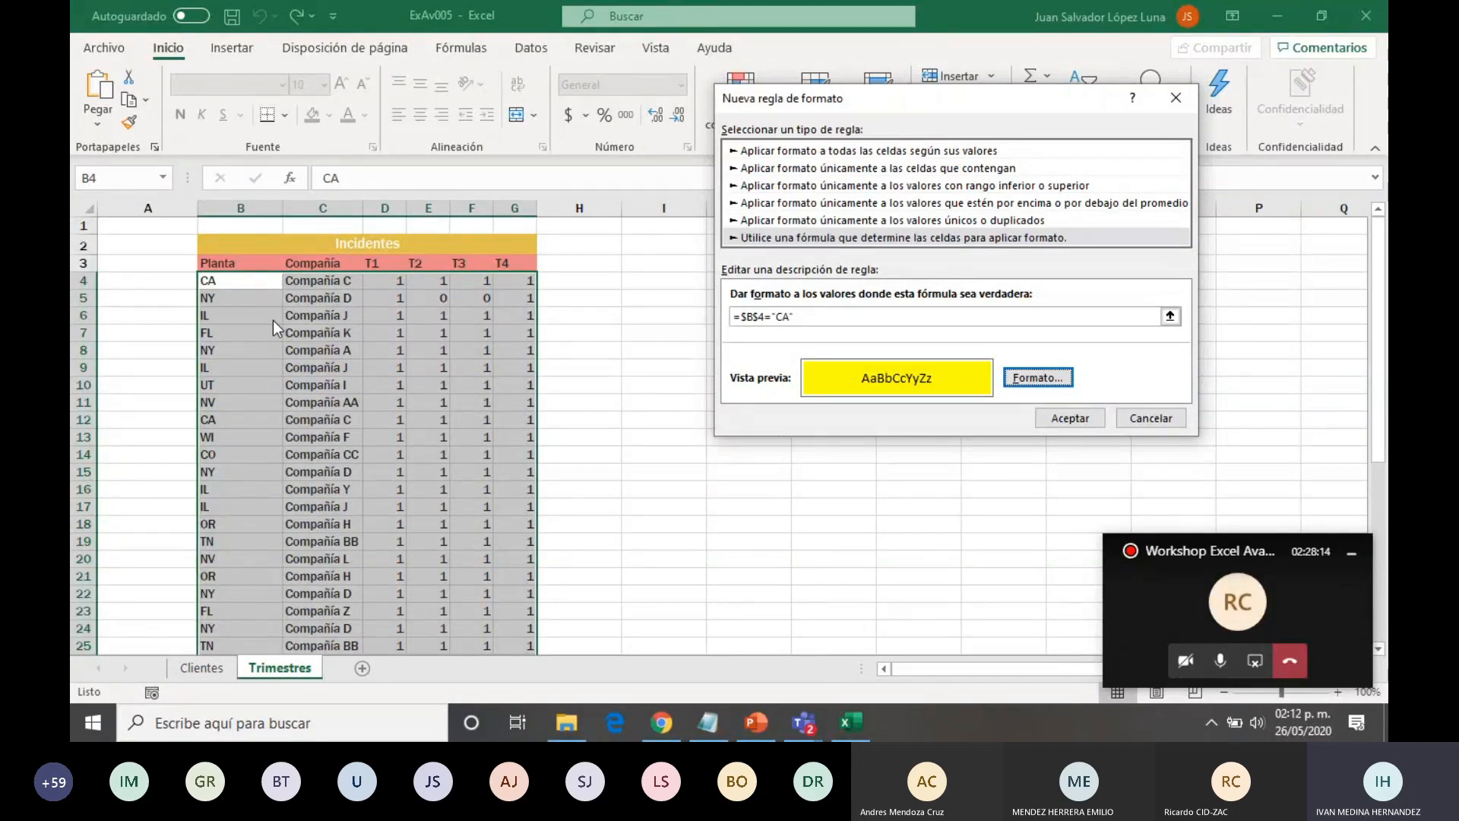
- Change the rule's formula to =$B4="CA" so only the column stays absolute, and apply the rule
click(752, 316)
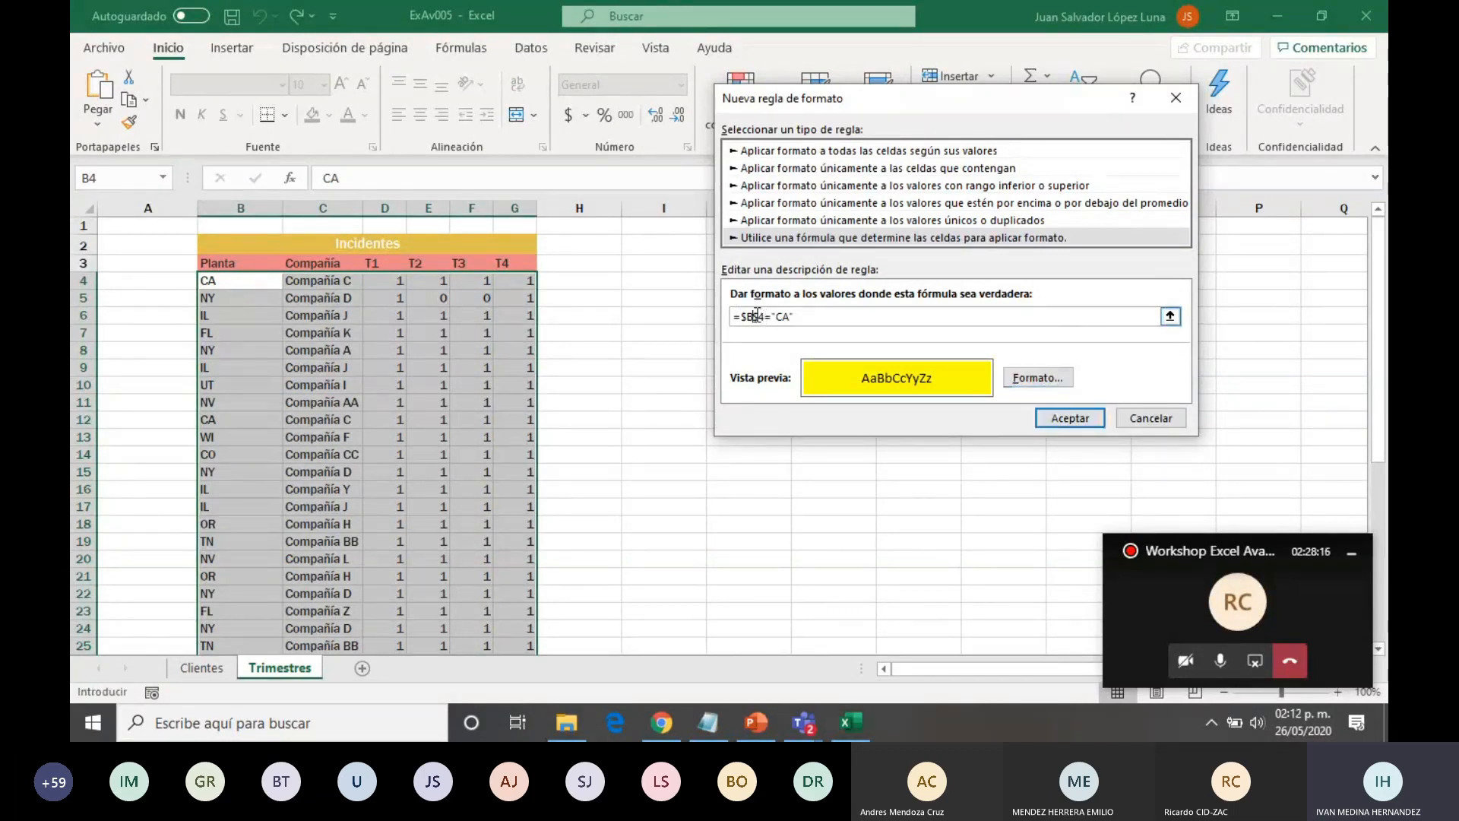
key(Delete)
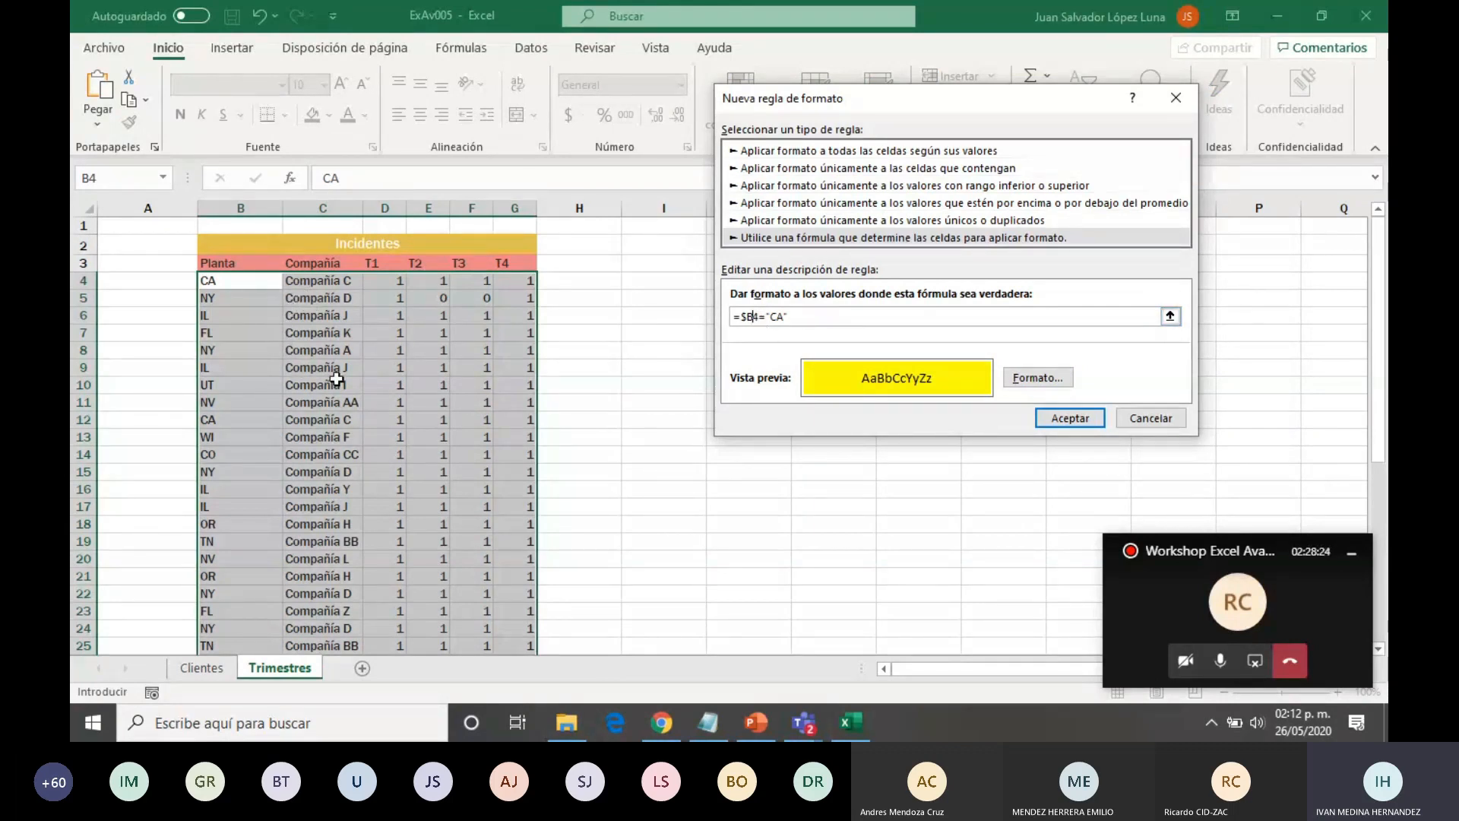
click(1065, 421)
click(662, 320)
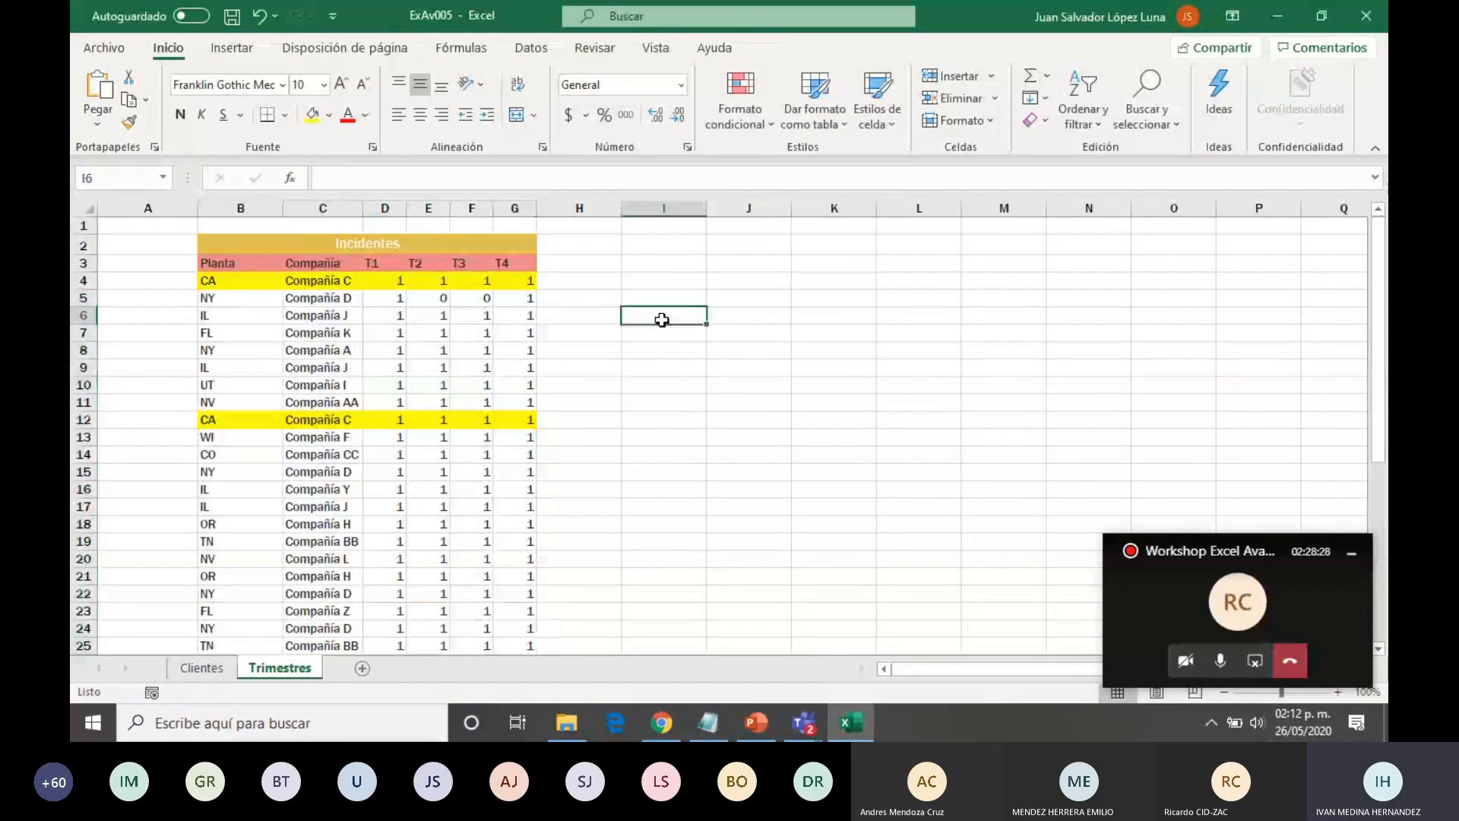
- Check which rows of the incident table are highlighted for plant CA, down to the table's end
drag(218, 283, 509, 282)
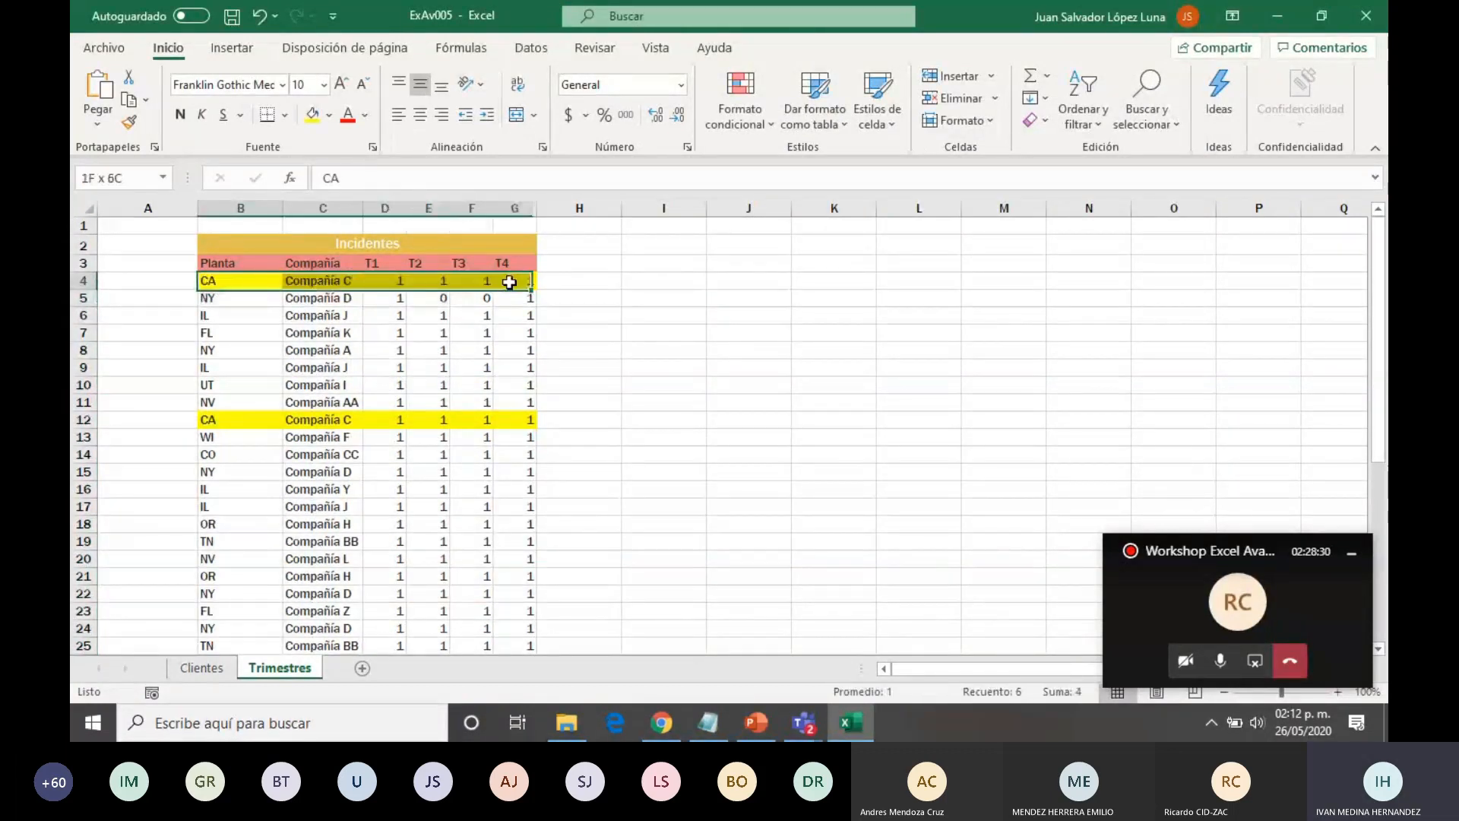
click(235, 284)
click(217, 422)
scroll(467, 383, down, 12)
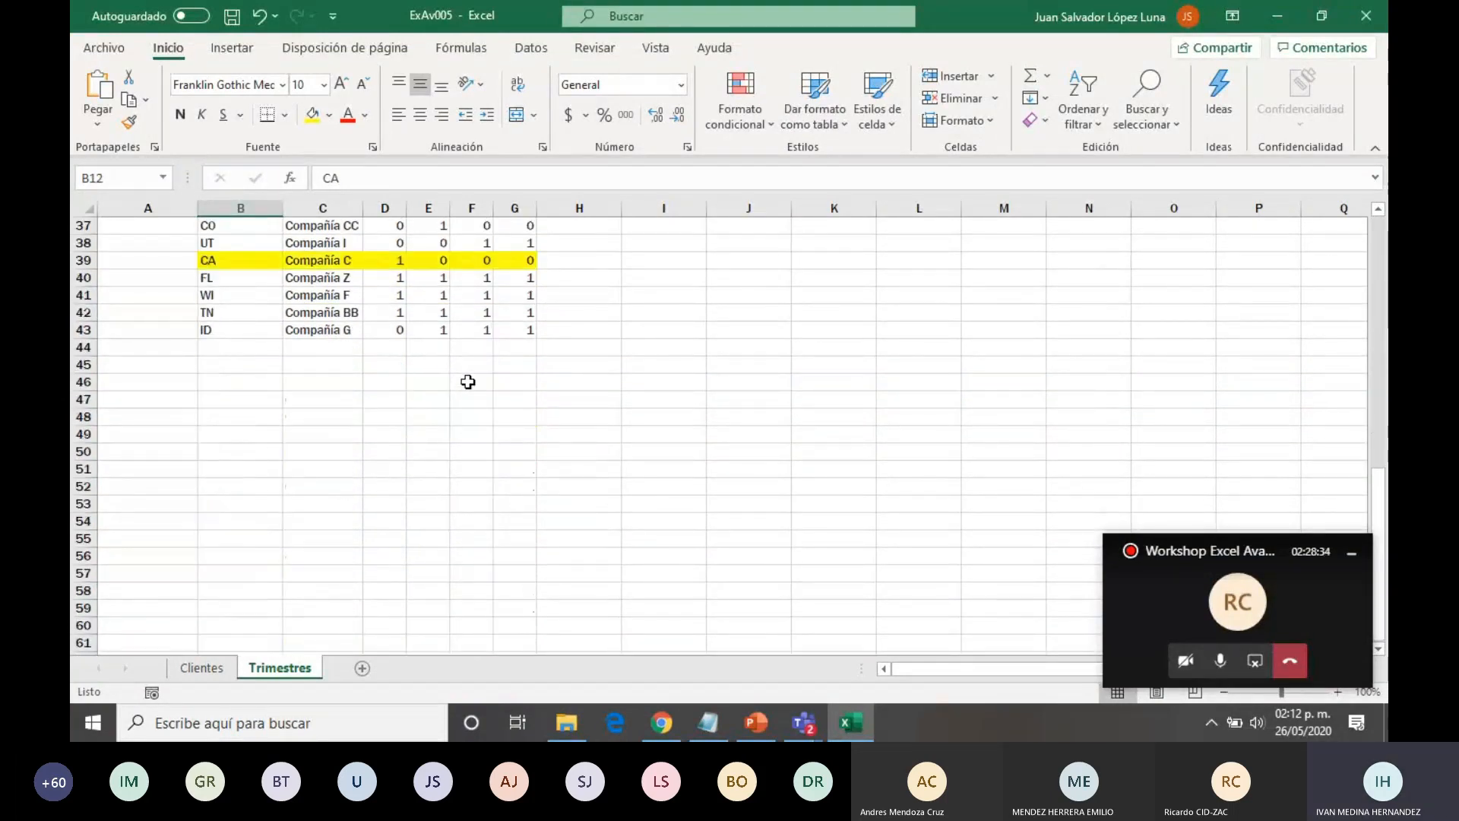
scroll(468, 382, up, 12)
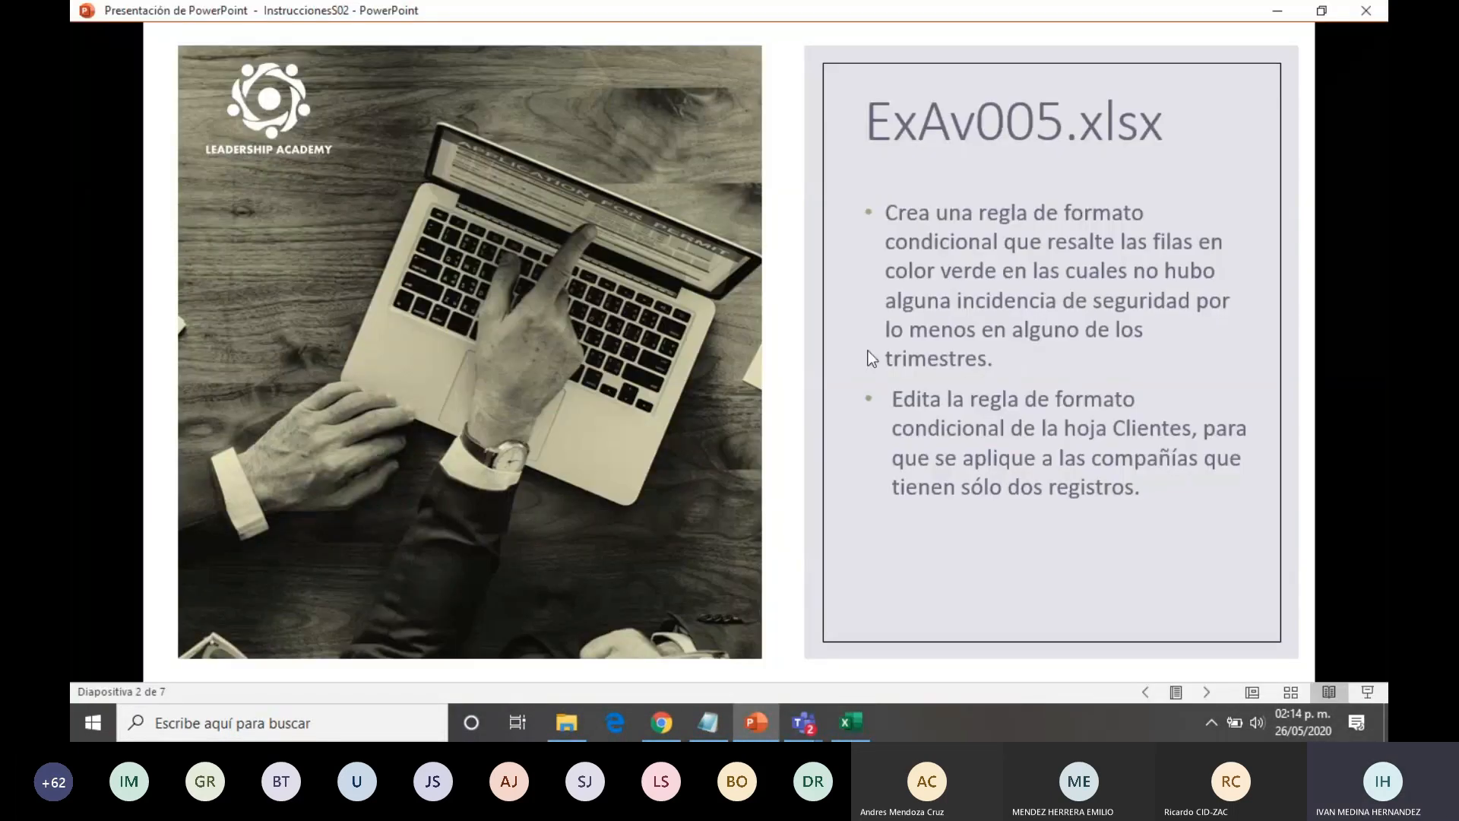
- Switch to the Excel workbook and examine the T1 to T4 incident values in row 5 of the Trimestres sheet
click(850, 723)
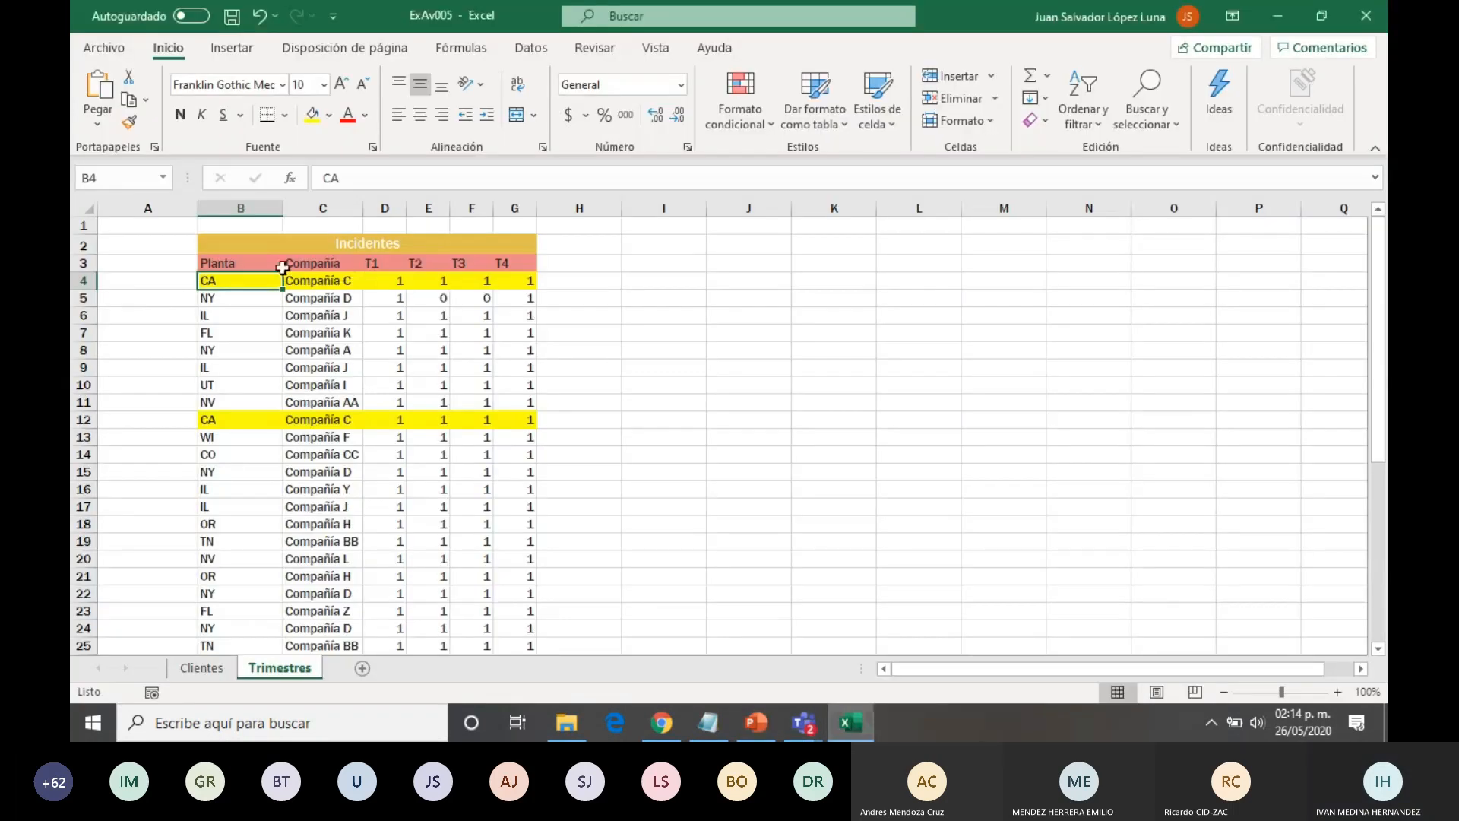
click(479, 298)
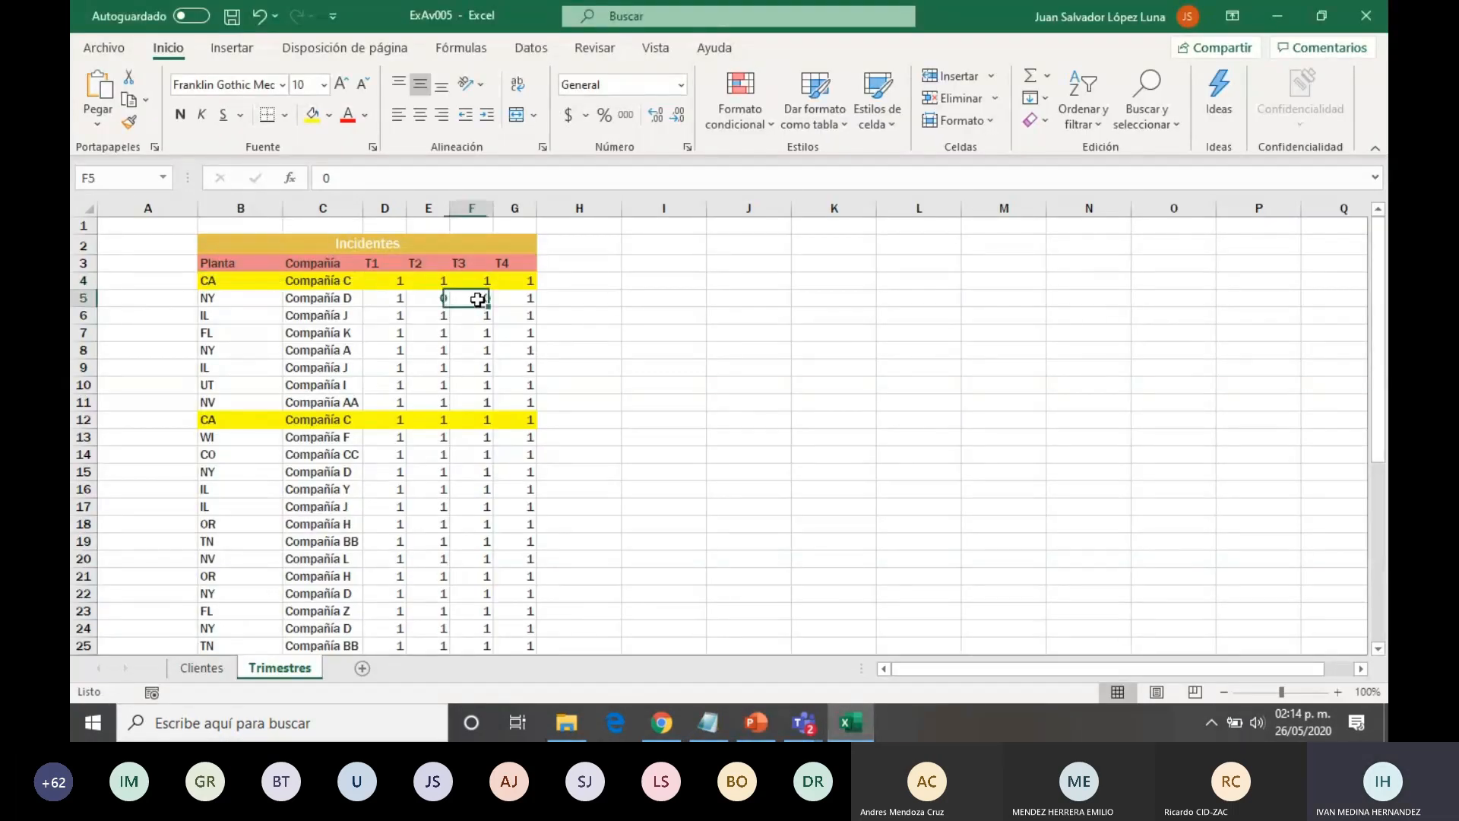
click(434, 300)
click(469, 300)
click(439, 300)
click(472, 299)
click(499, 306)
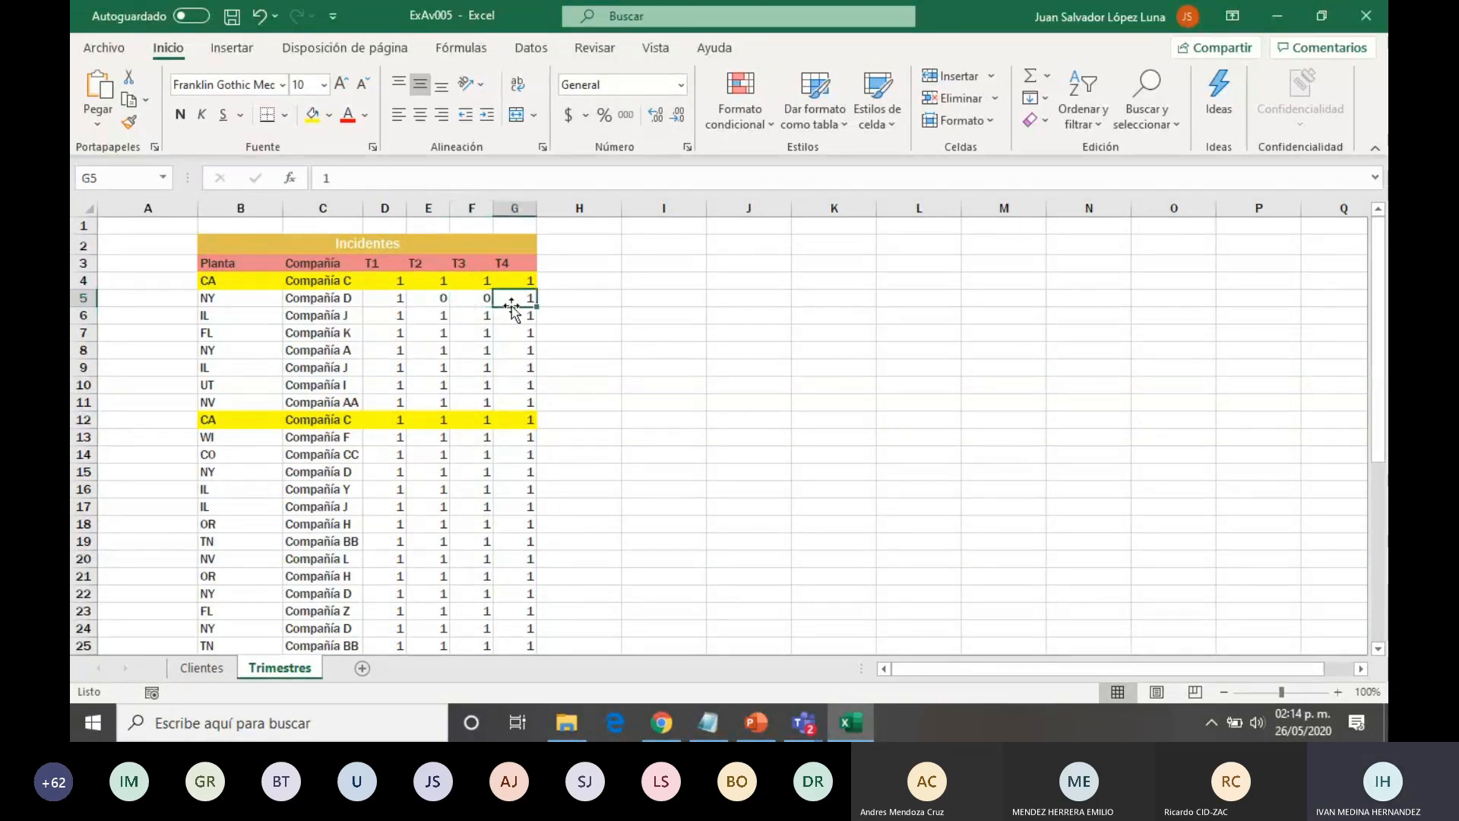
click(433, 300)
click(472, 299)
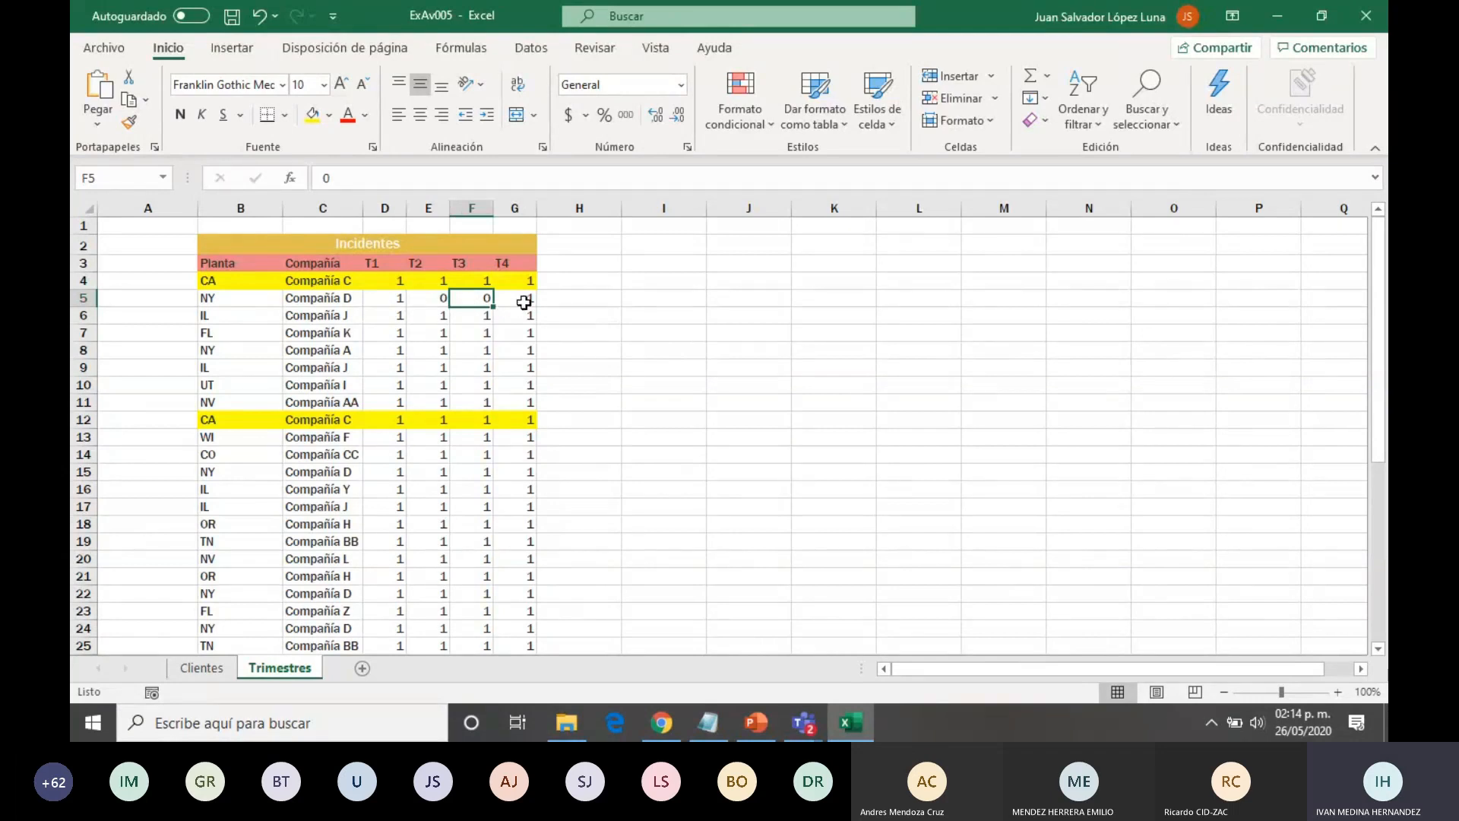
drag(377, 299, 518, 299)
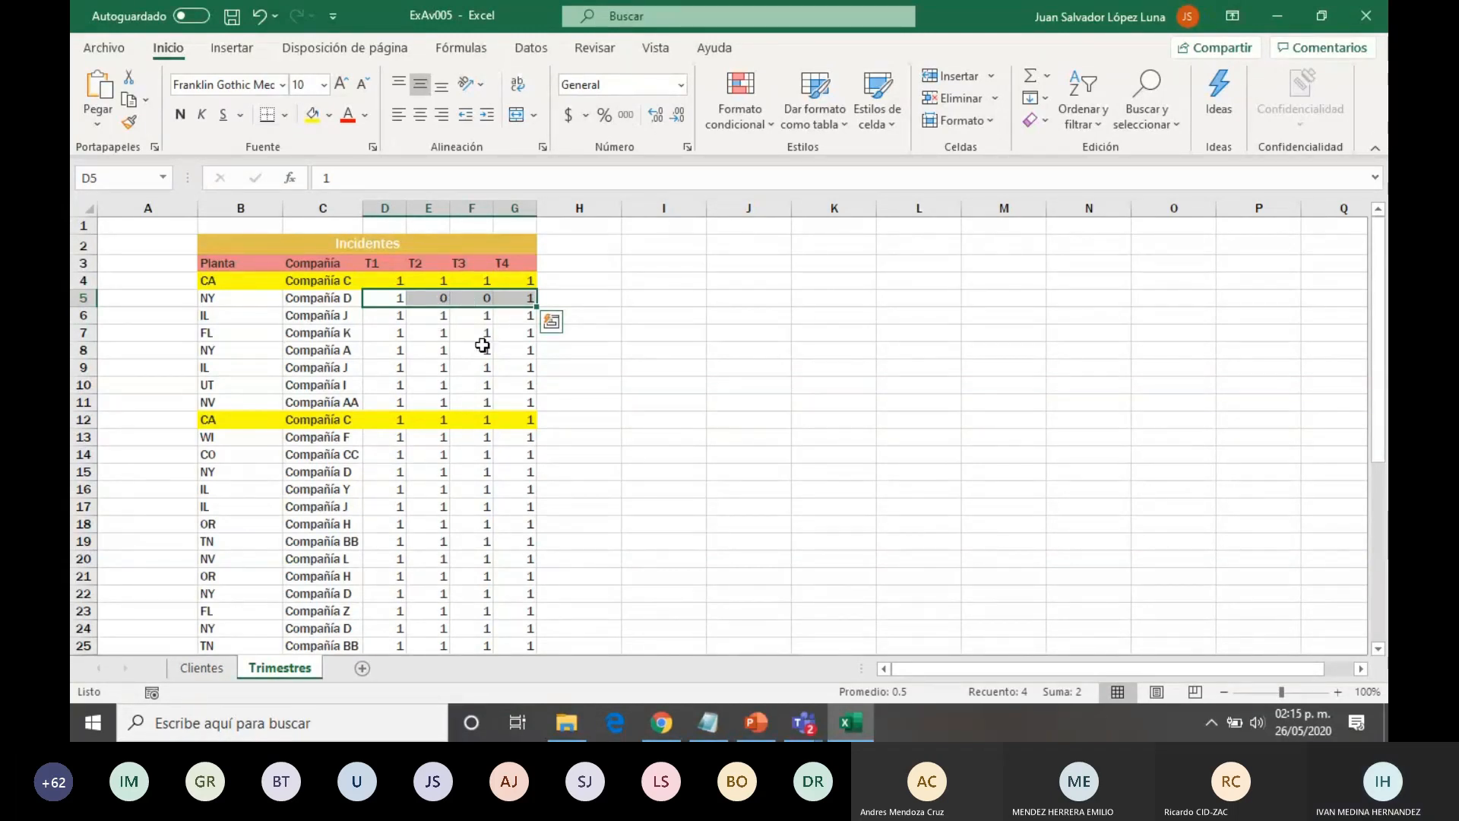
- Select the incident data from B4 to the table's last cell and start a new conditional formatting rule based on a formula
click(228, 280)
key(ctrl+shift+End)
scroll(667, 293, up, 5)
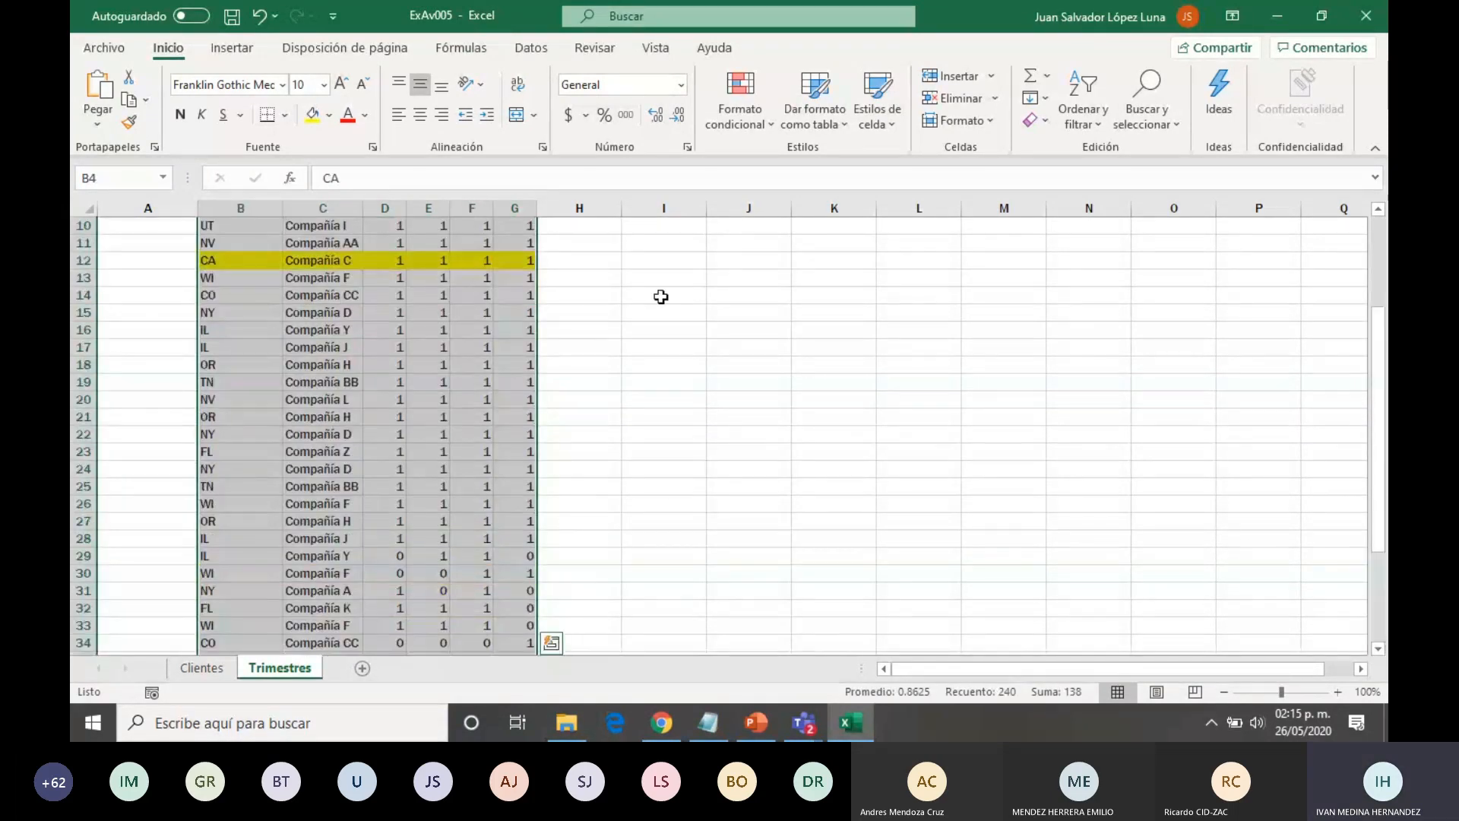
click(743, 126)
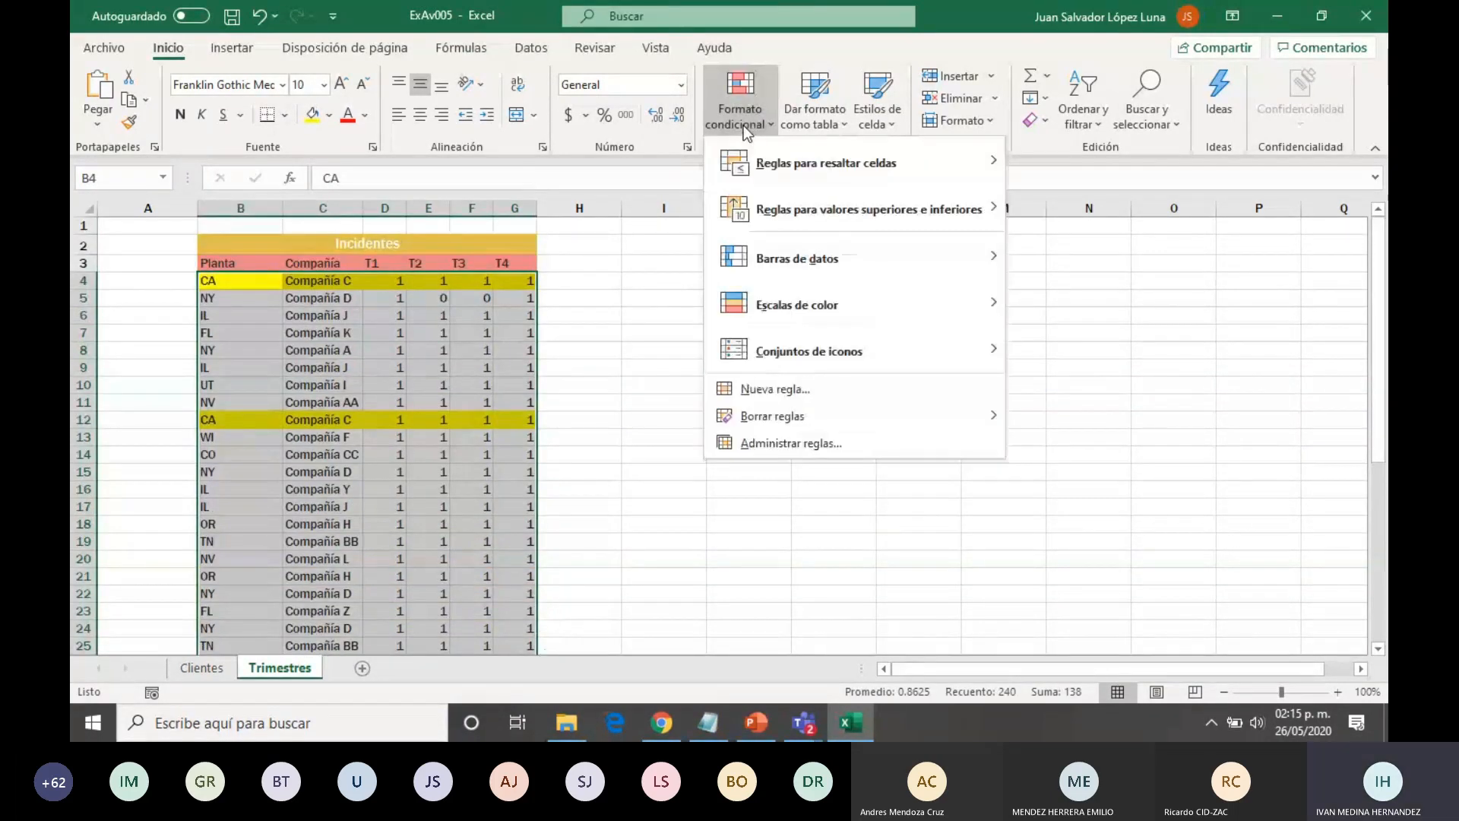
click(759, 391)
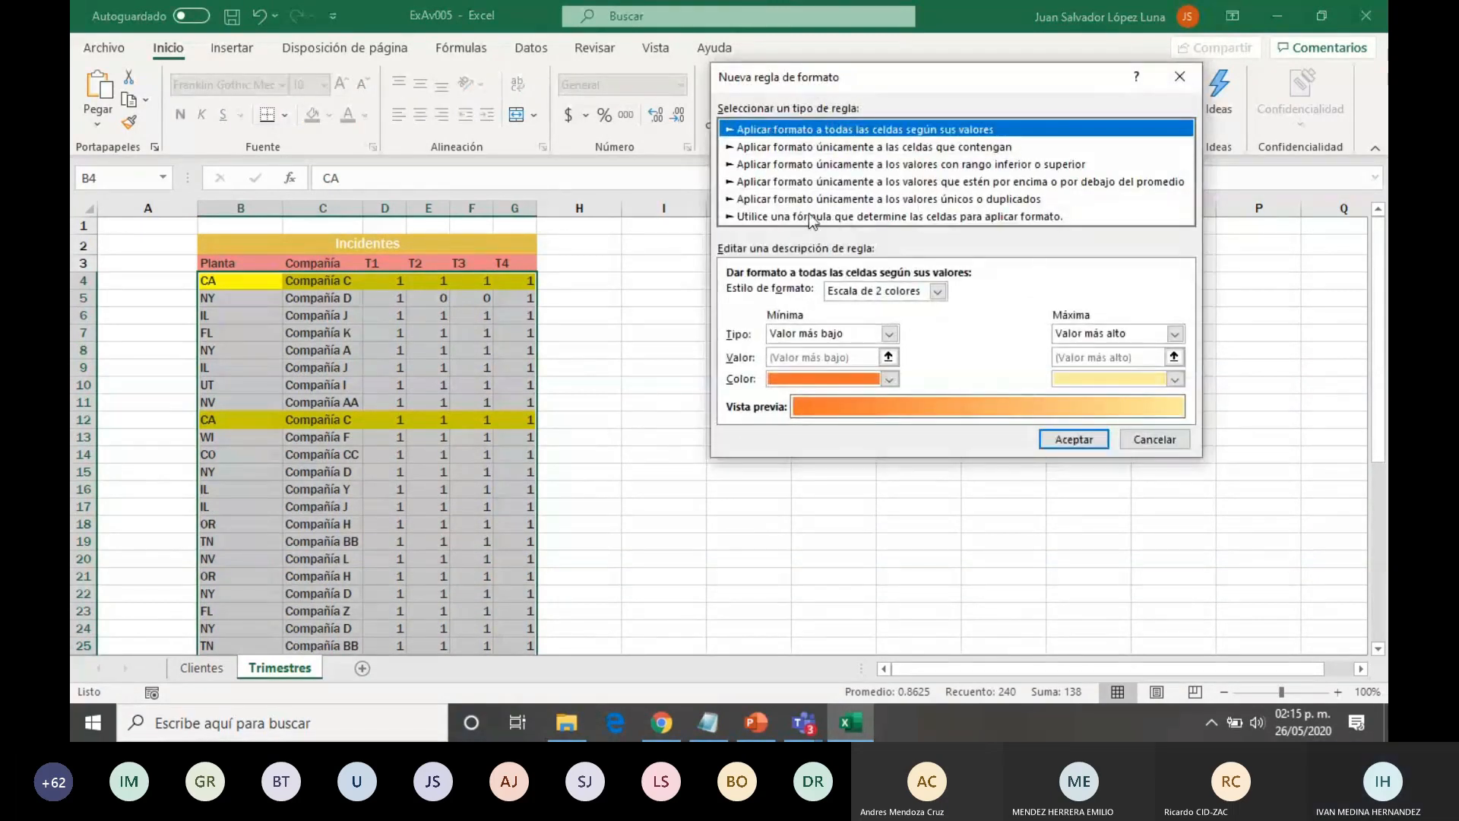
click(809, 215)
click(765, 296)
- Enter the rule formula =$D$4*$E$4*$F$4*$G$4 to multiply the four quarter values
text(=)
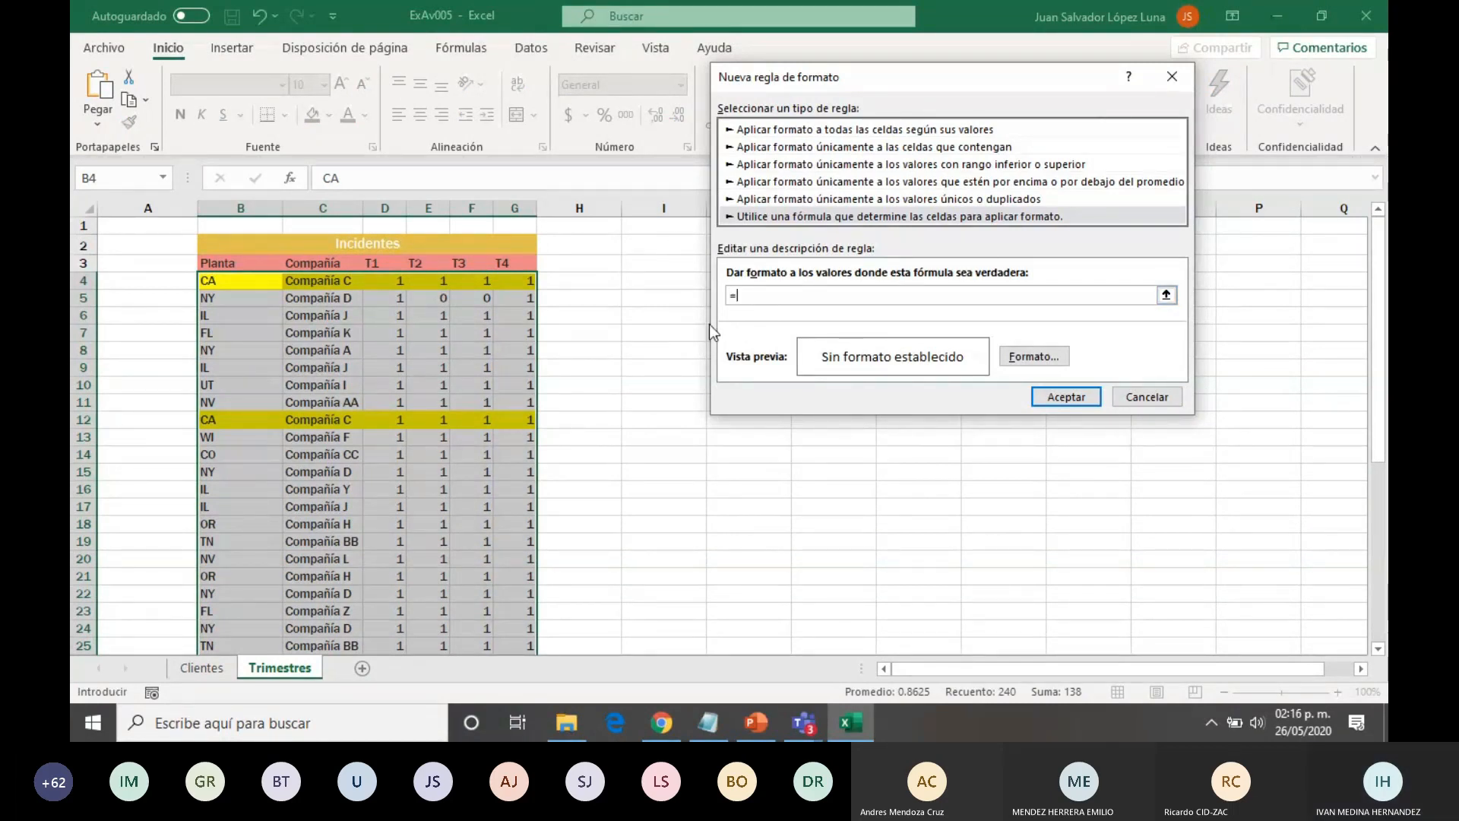
click(394, 282)
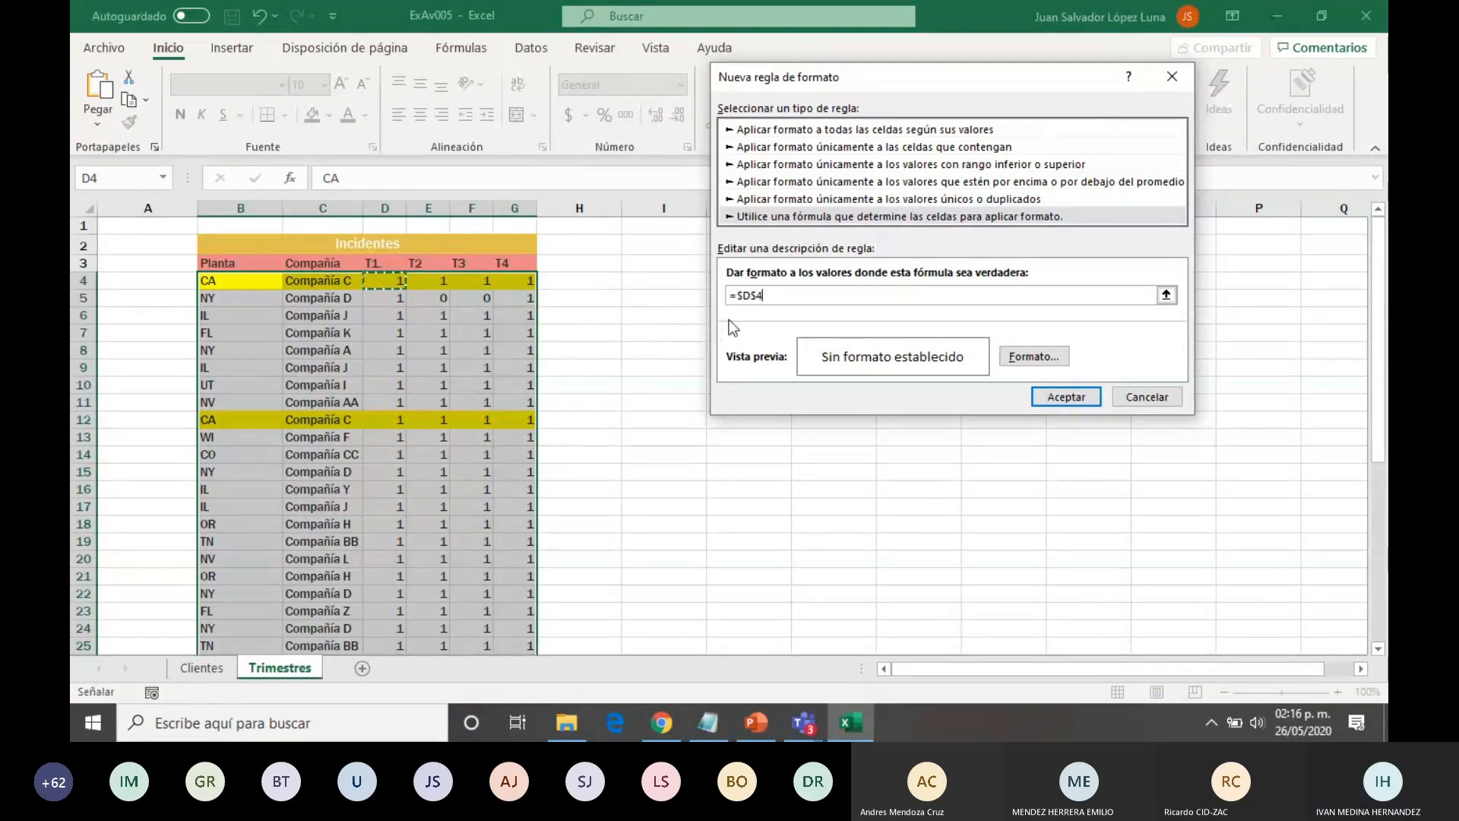
text(*)
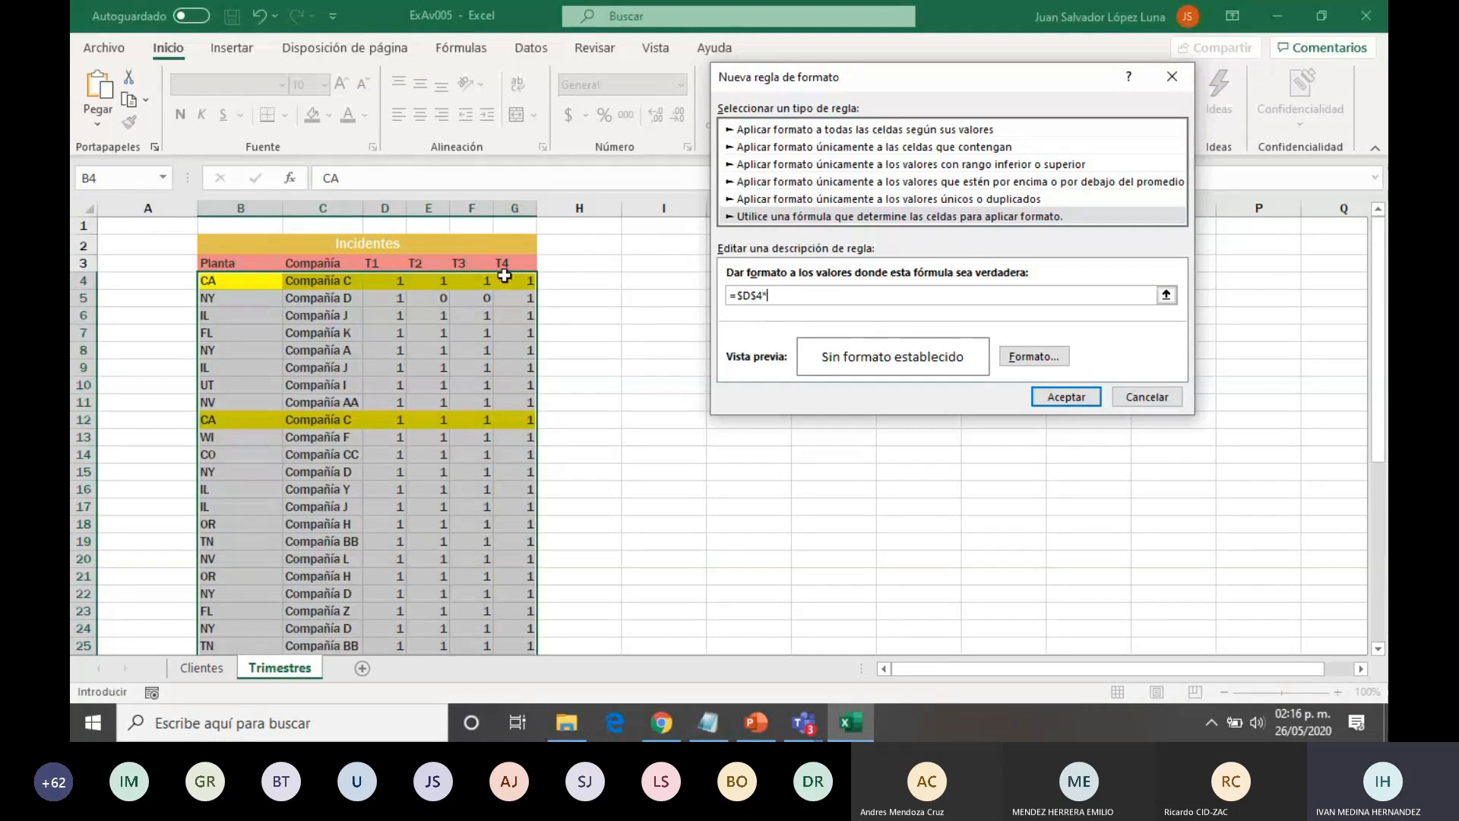
click(426, 280)
text(*)
click(486, 281)
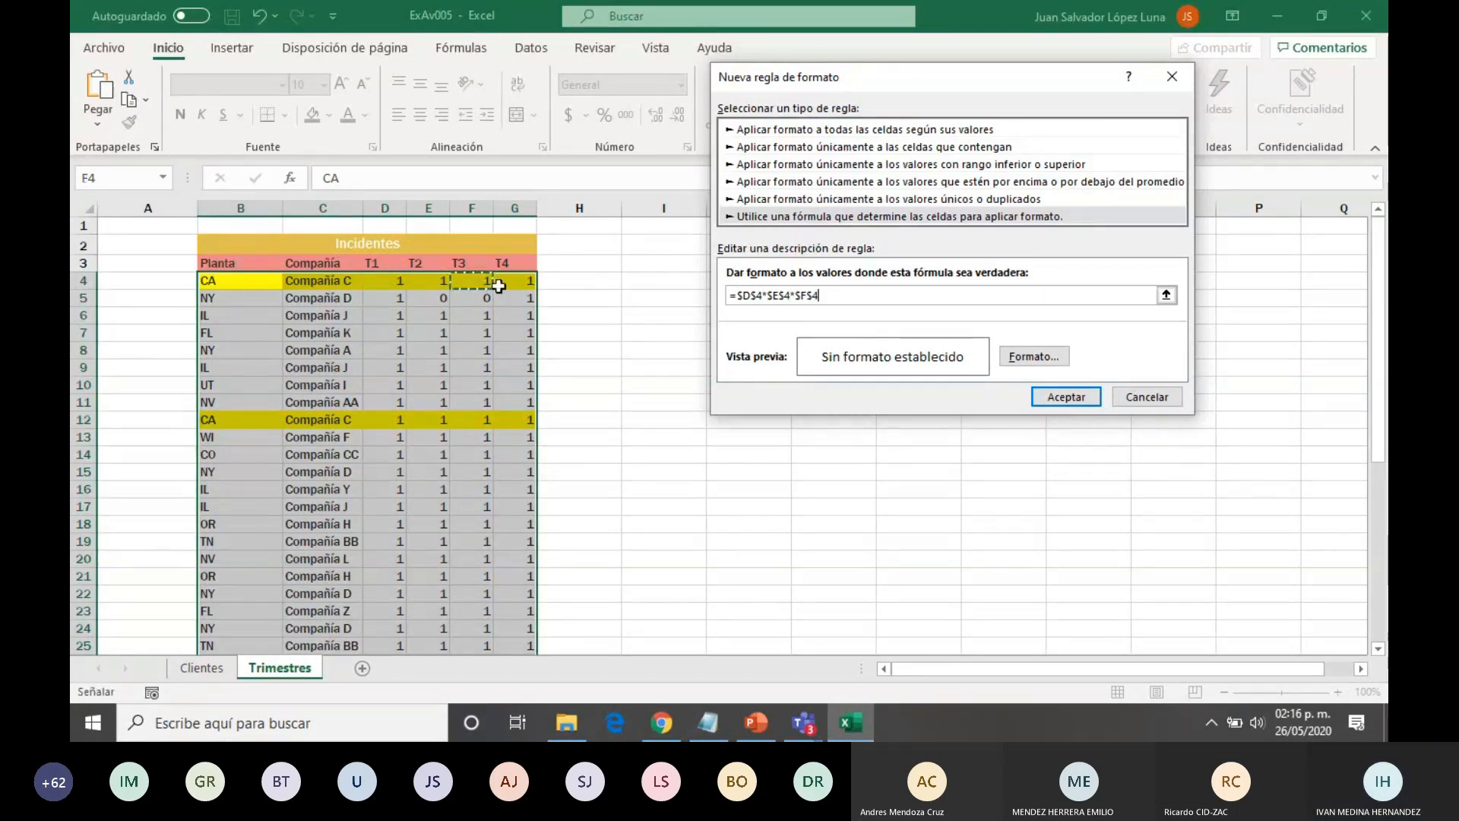
text(*)
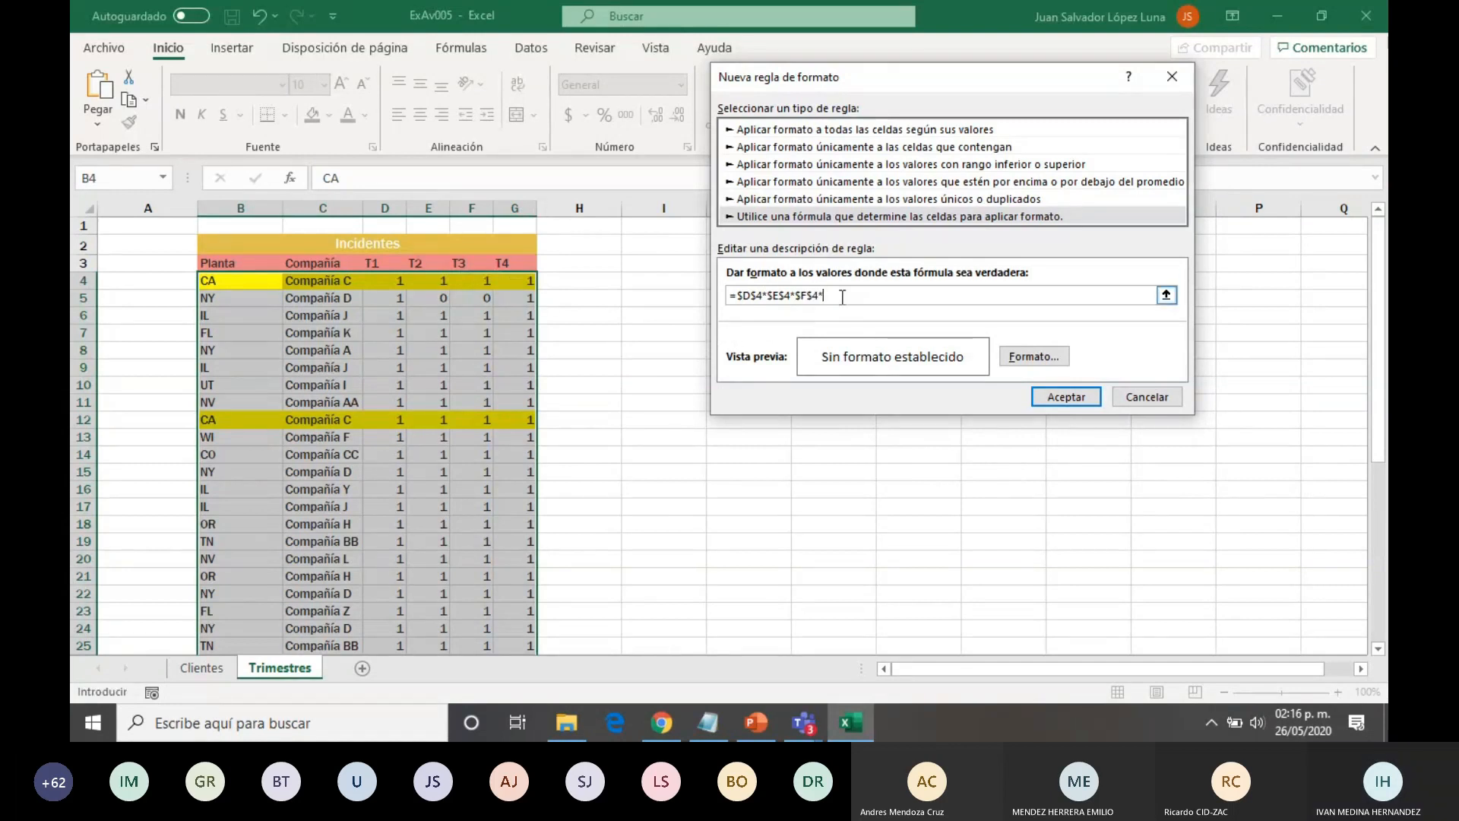
click(531, 280)
- Make the row references relative so the rule's formula reads =$D4*$E4*$F4*$G4
click(759, 295)
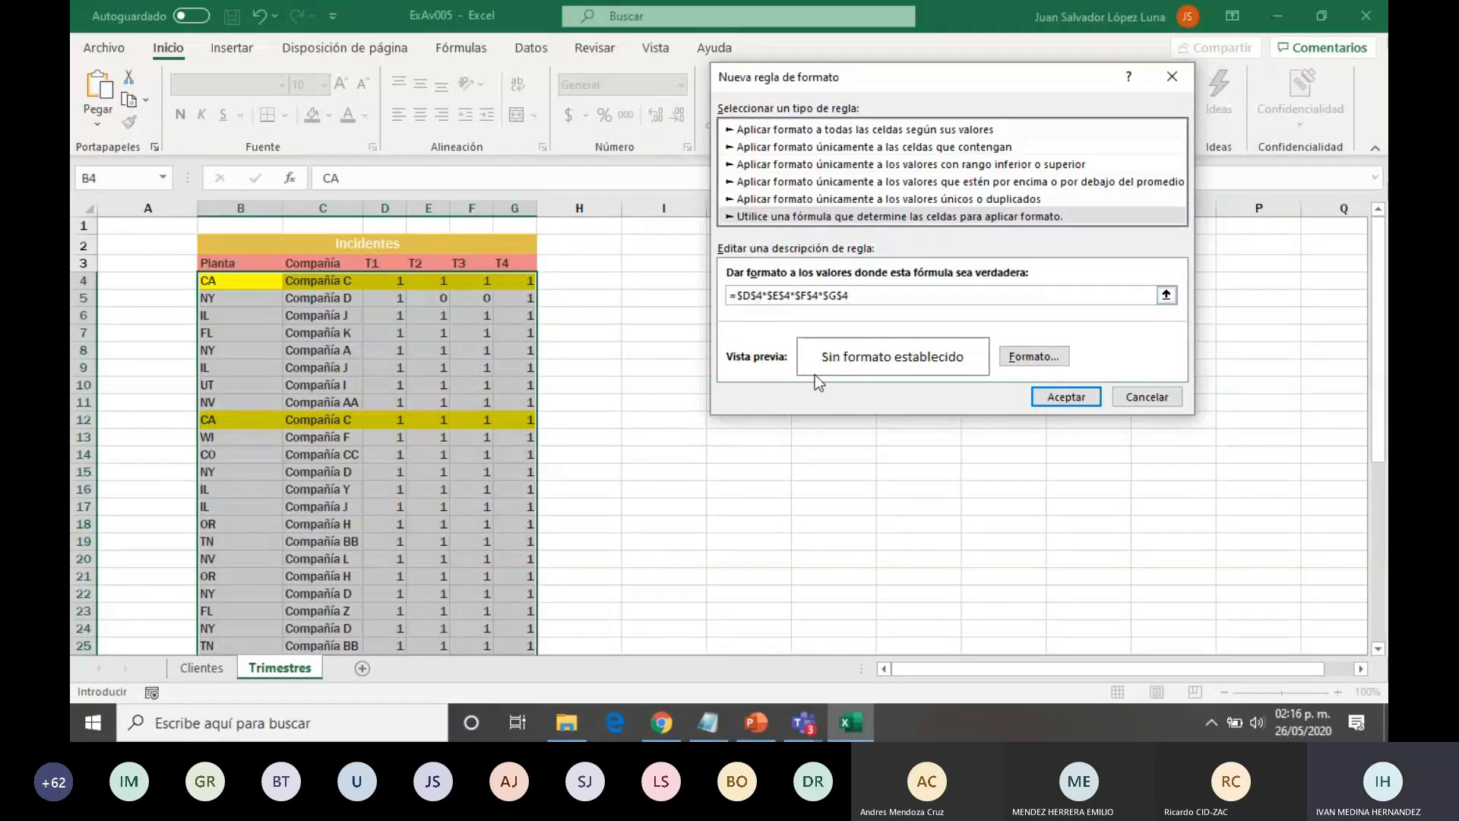
key(BackSpace)
mouse_move(803, 722)
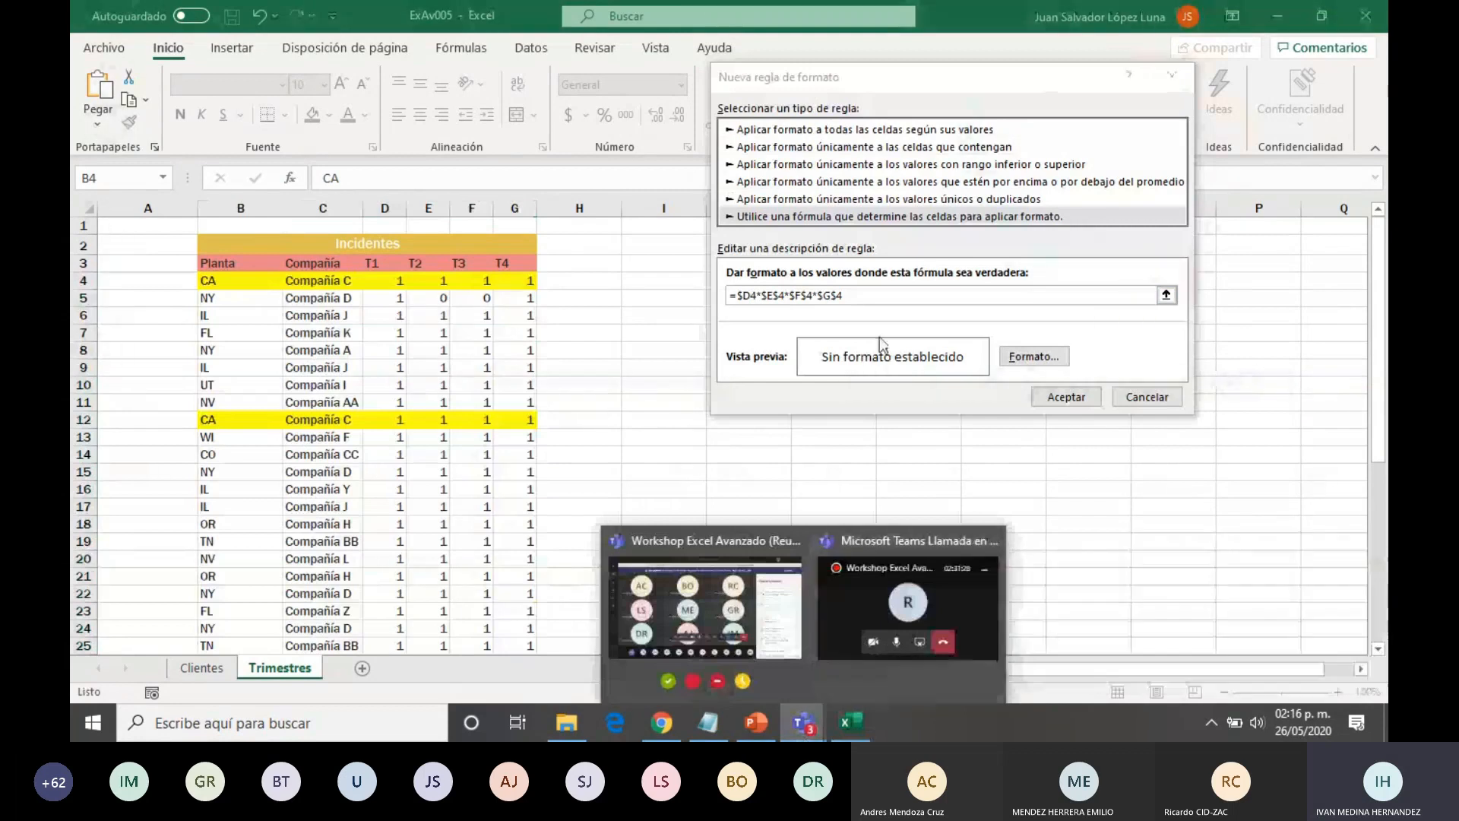
click(779, 295)
key(BackSpace)
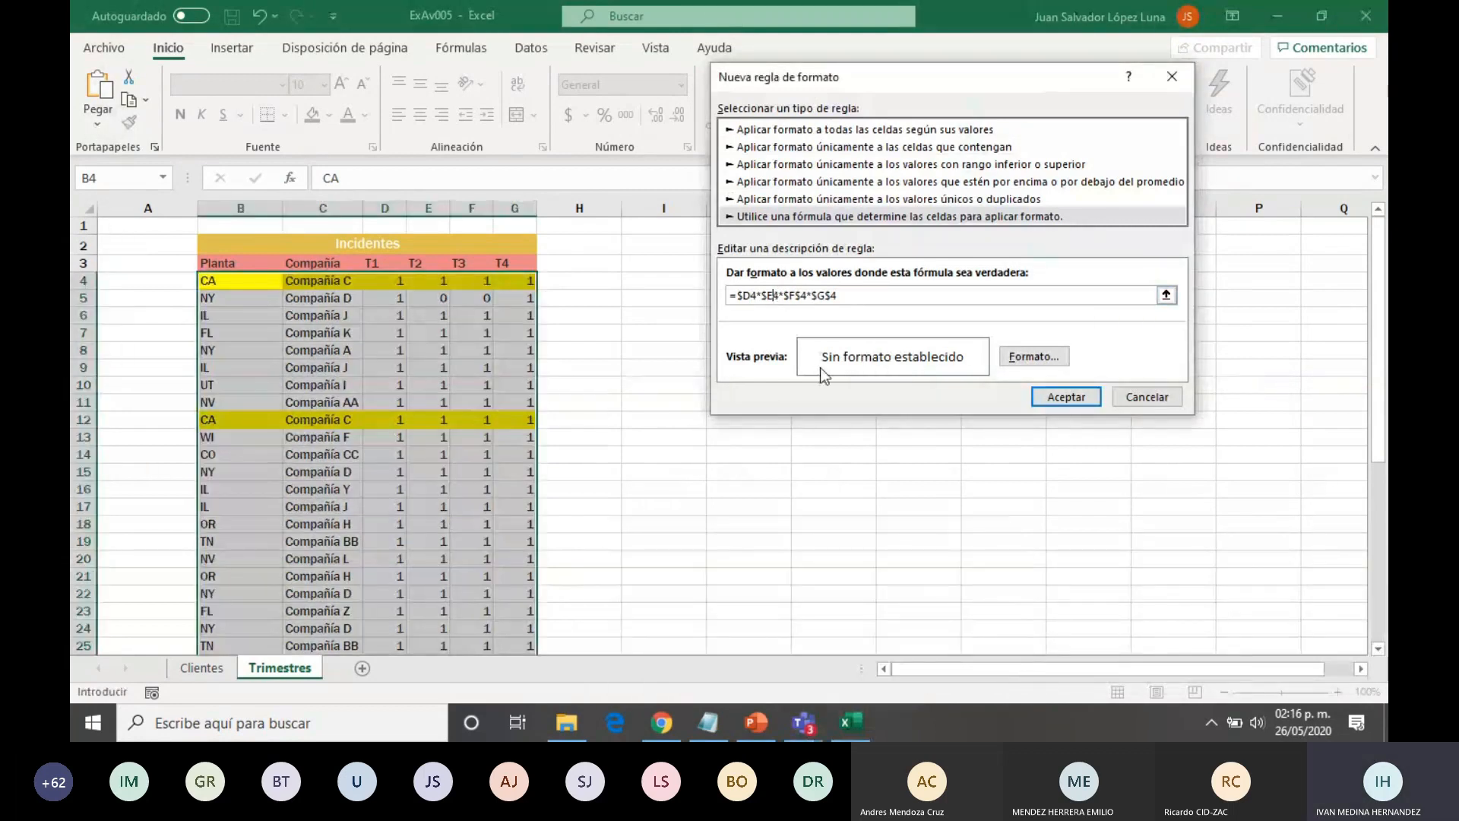
click(800, 295)
key(BackSpace)
click(829, 294)
key(BackSpace)
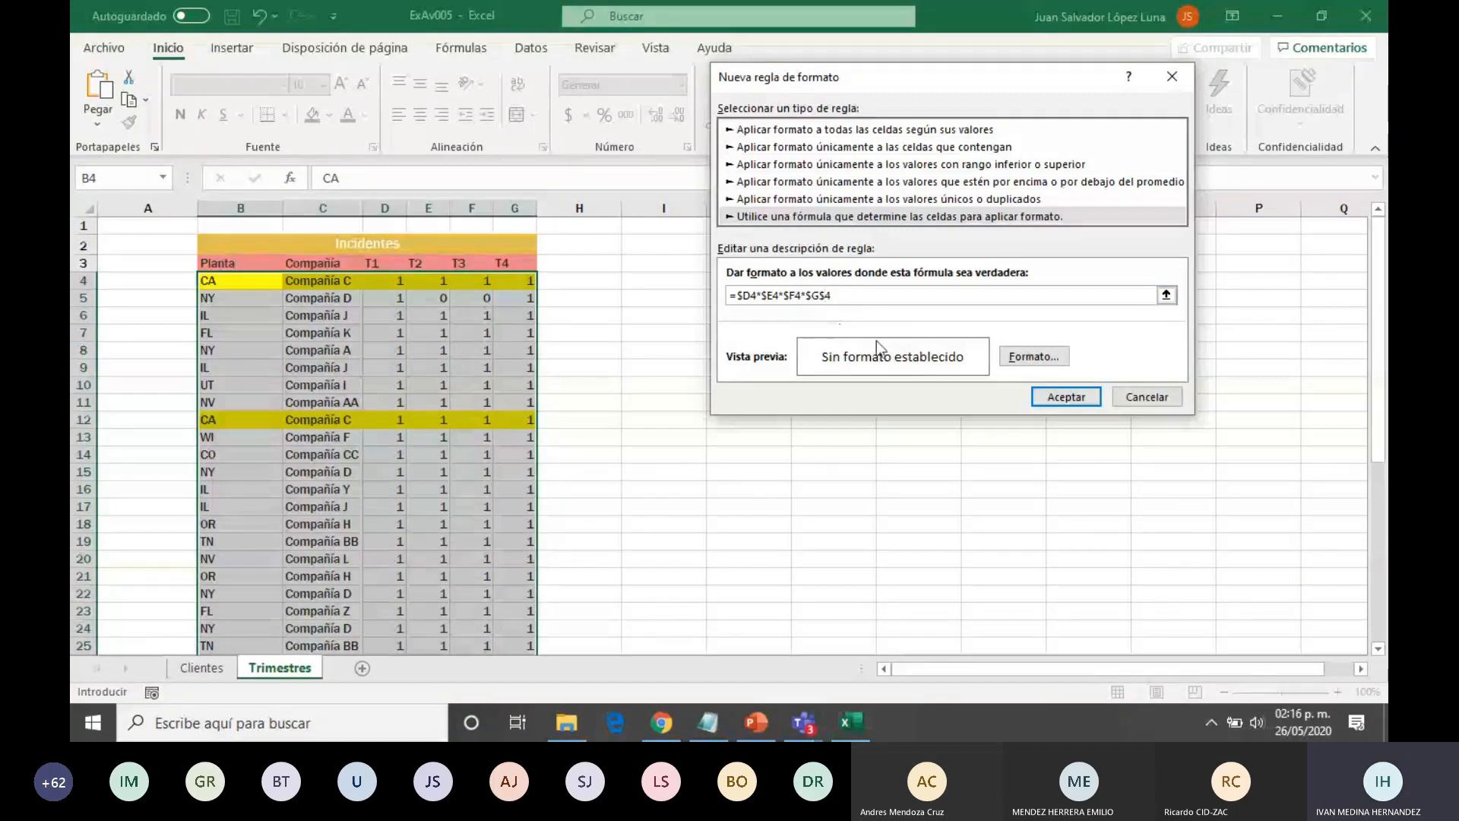
click(846, 291)
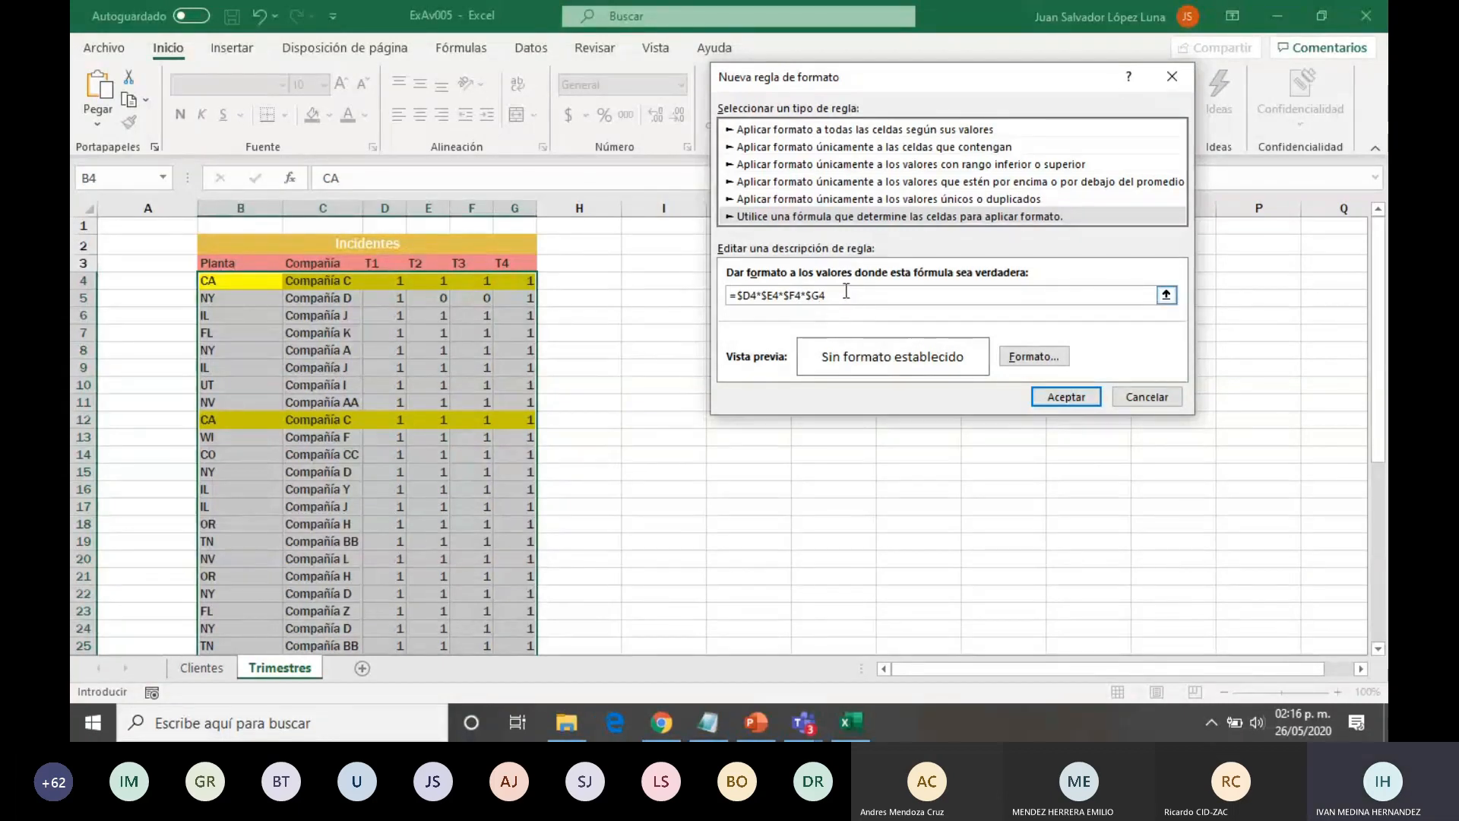
- Put the product of the four quarters in parentheses and compare it with 0 in the rule's formula
click(737, 295)
text(()
click(883, 293)
text(=0)
- Give the rule a green background fill and apply it to the selected rows
click(1033, 357)
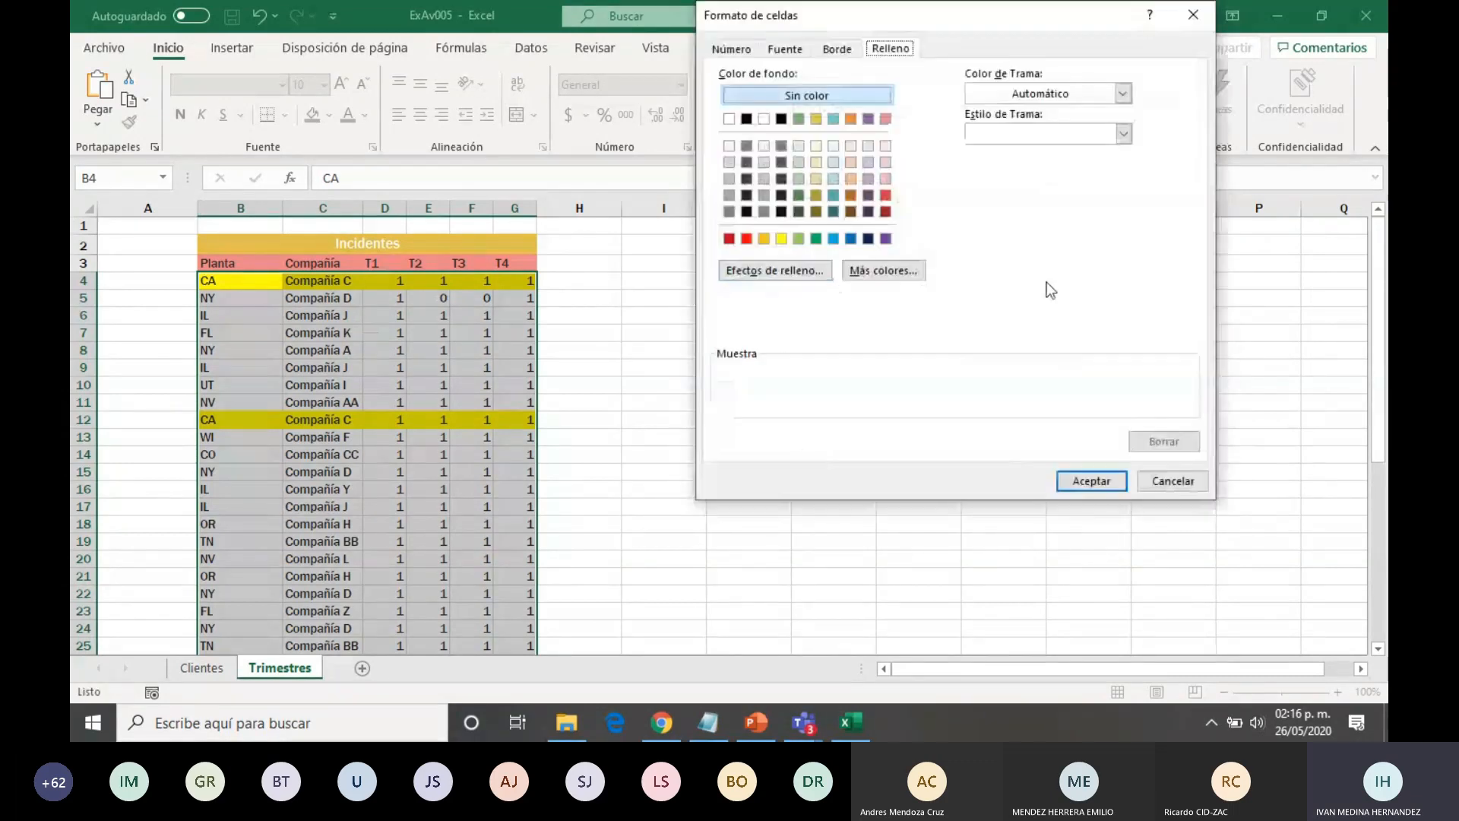
click(816, 239)
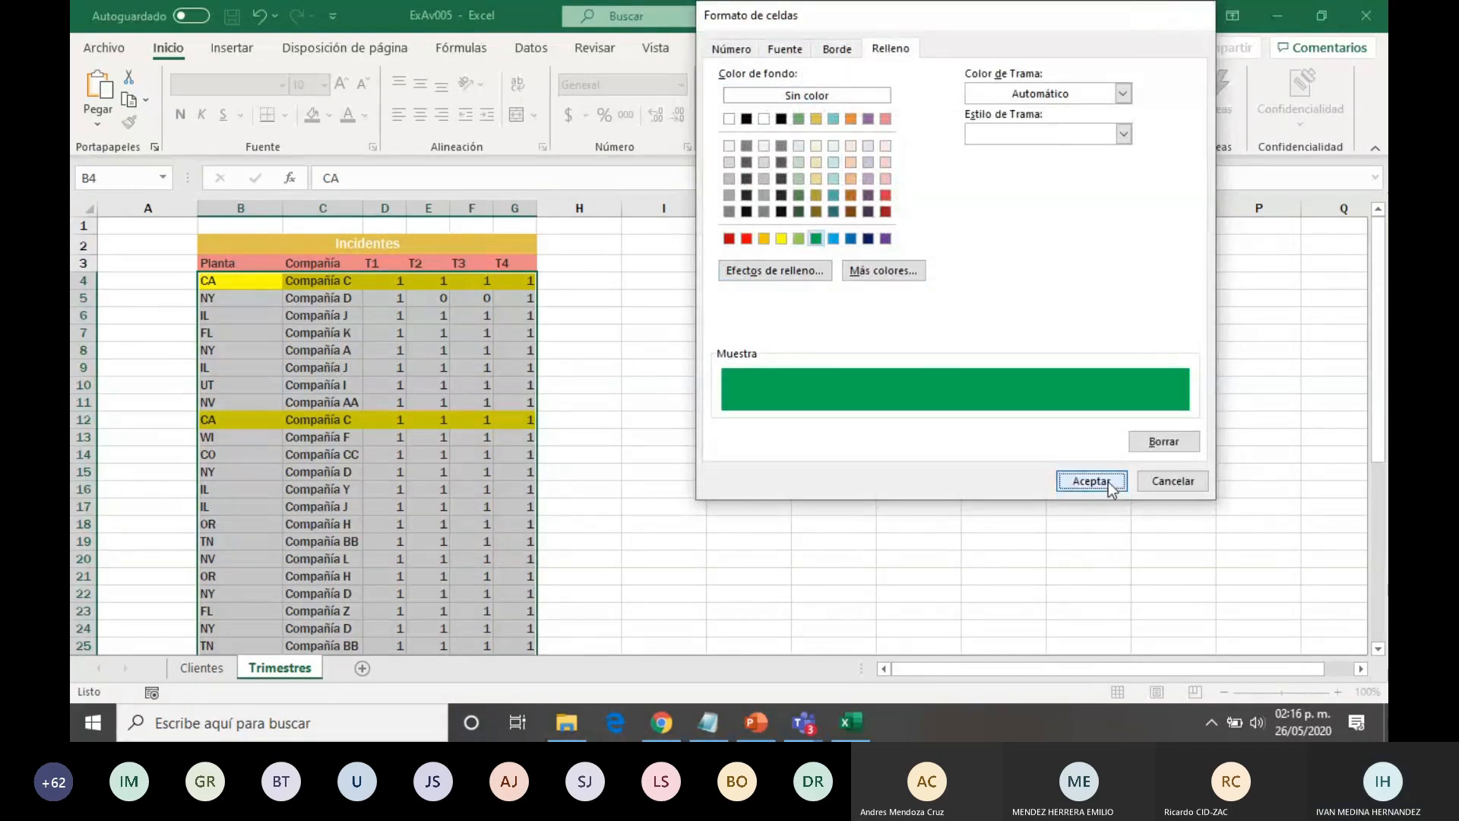
click(1108, 482)
click(1066, 397)
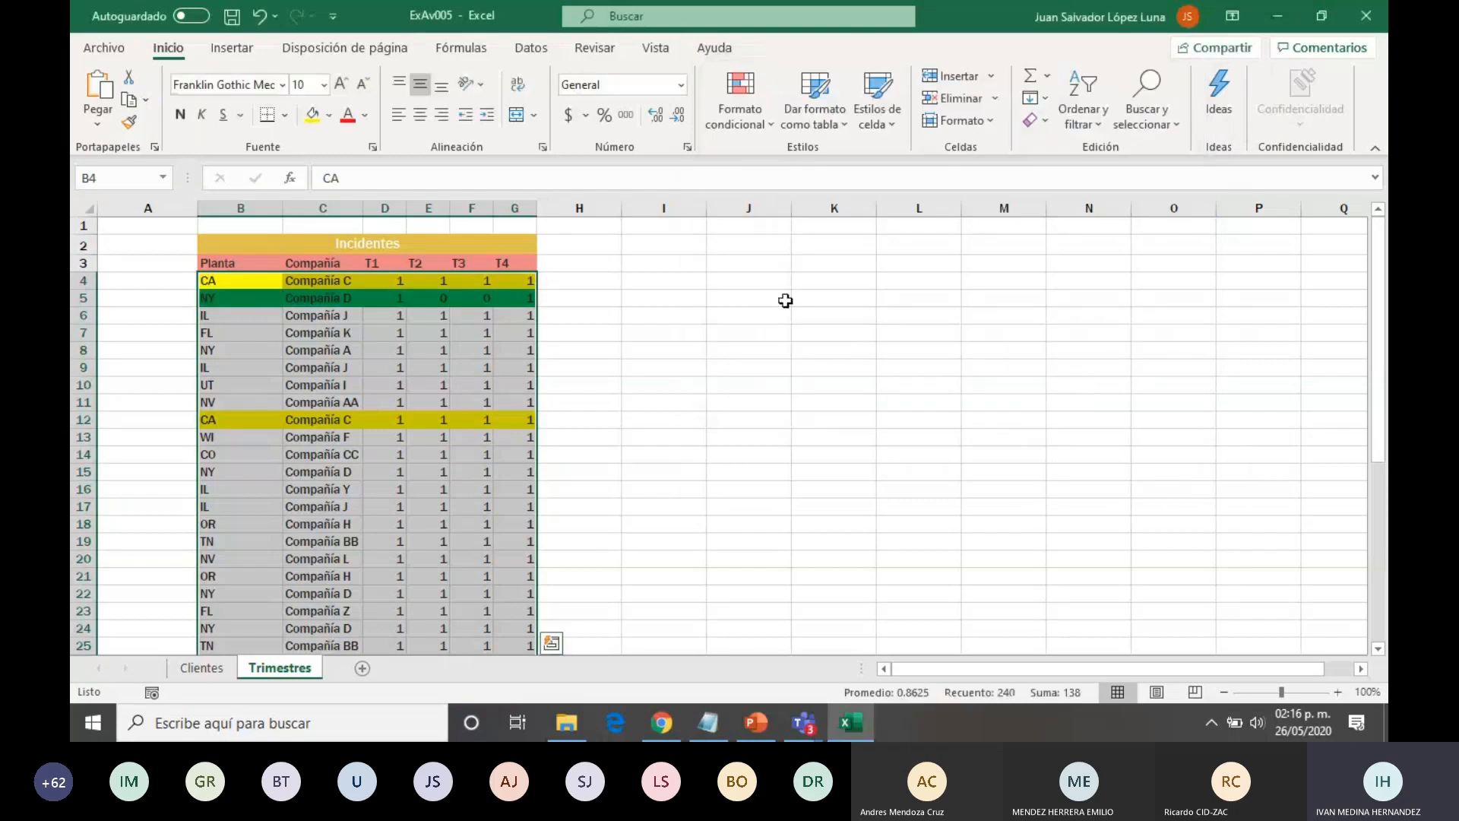
- Set the T1 and T4 values of row 29 to 1 to test the green row highlighting
click(474, 299)
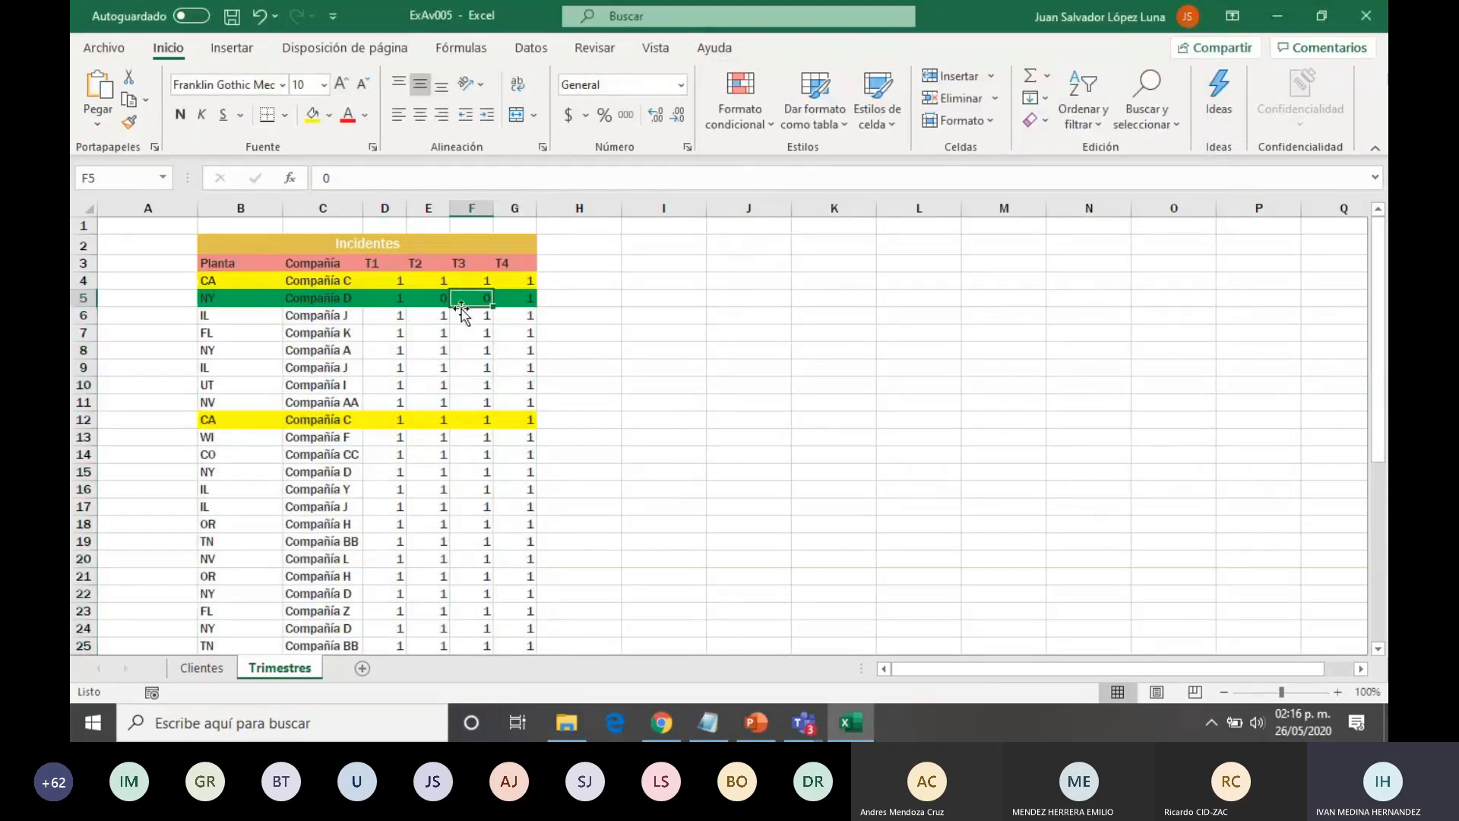
scroll(462, 311, down, 4)
scroll(461, 311, down, 2)
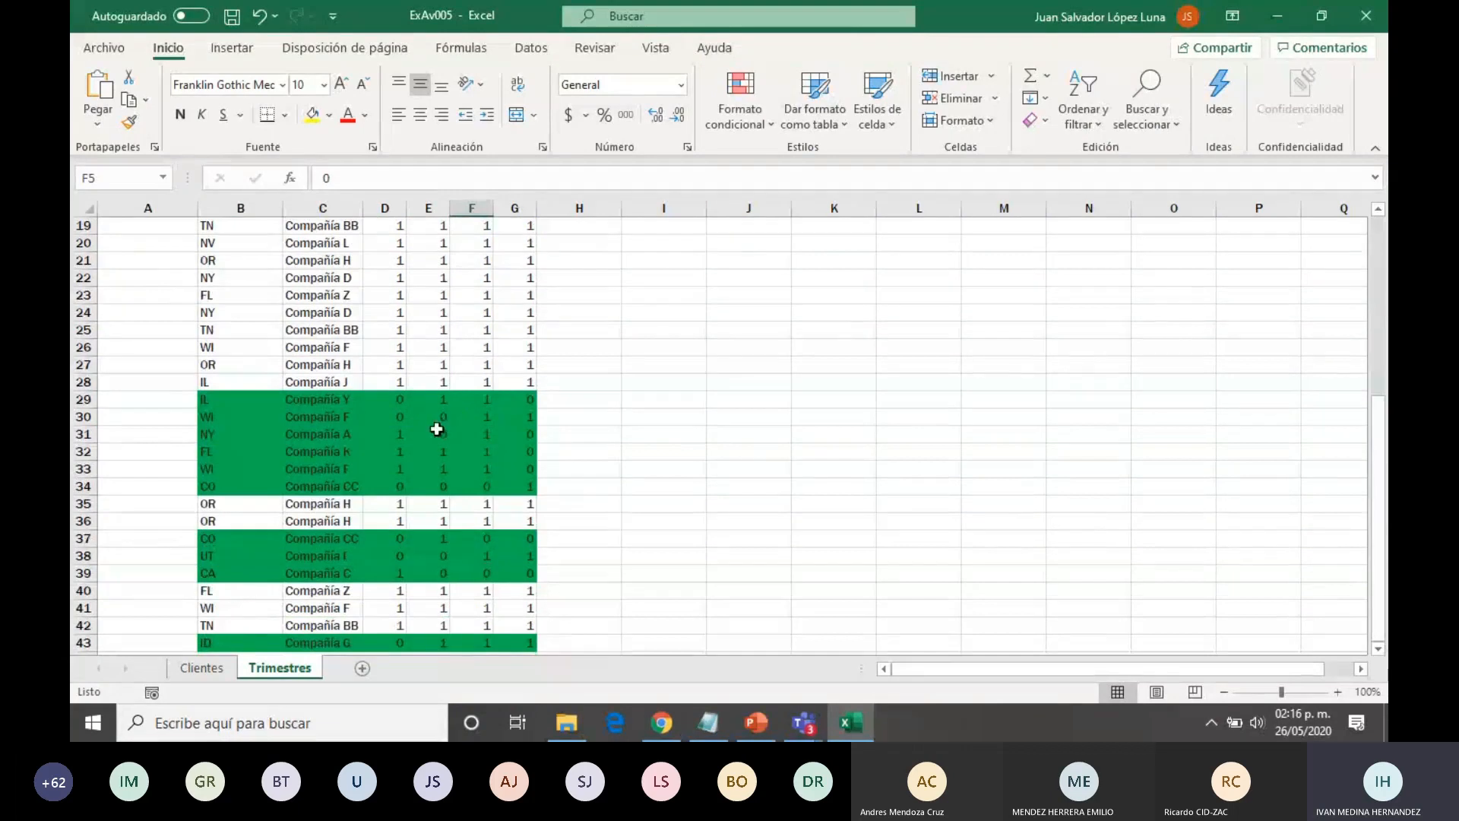
click(399, 398)
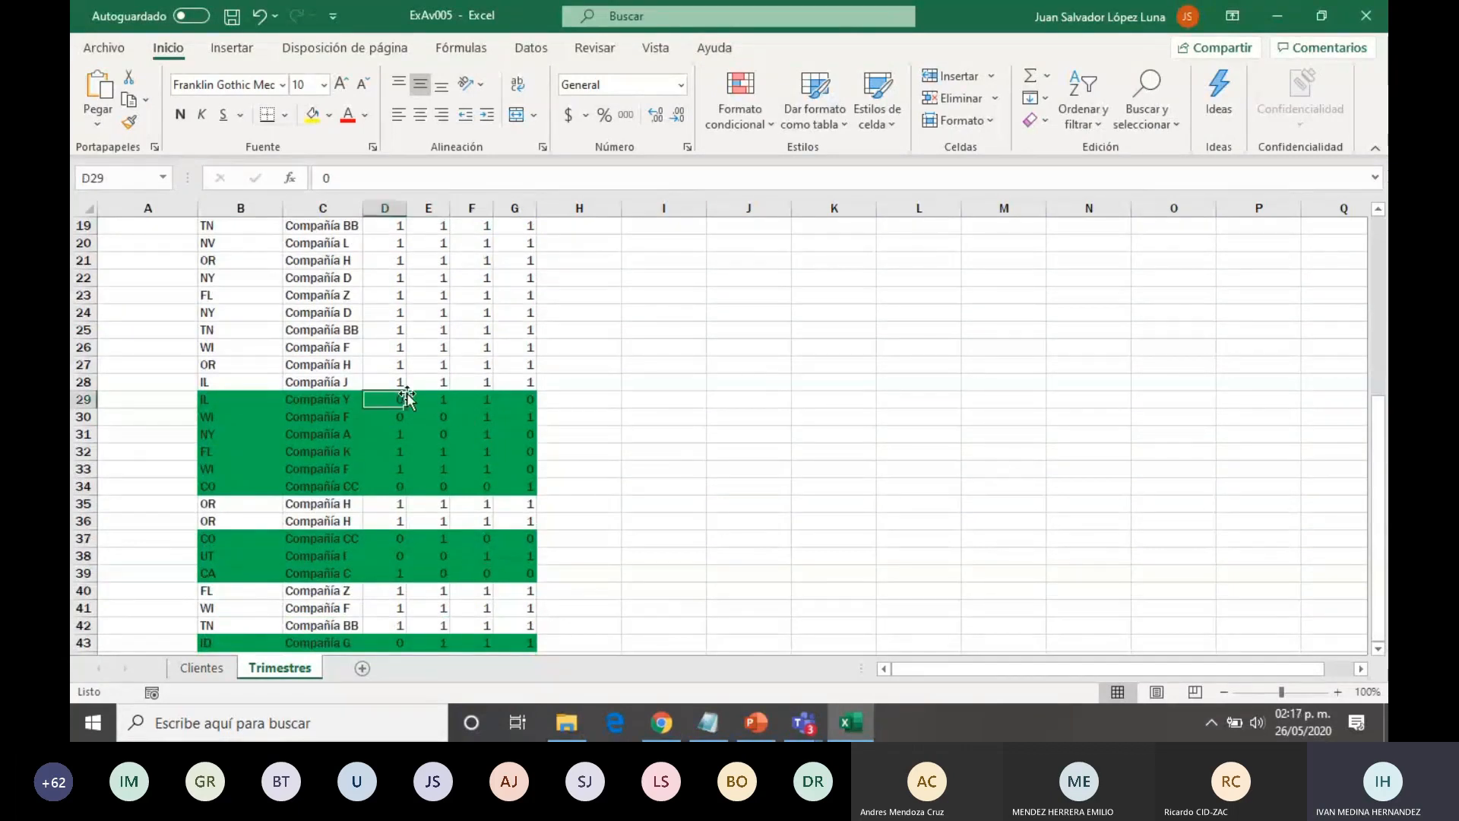
key(Right)
key(Right)
key(Right)
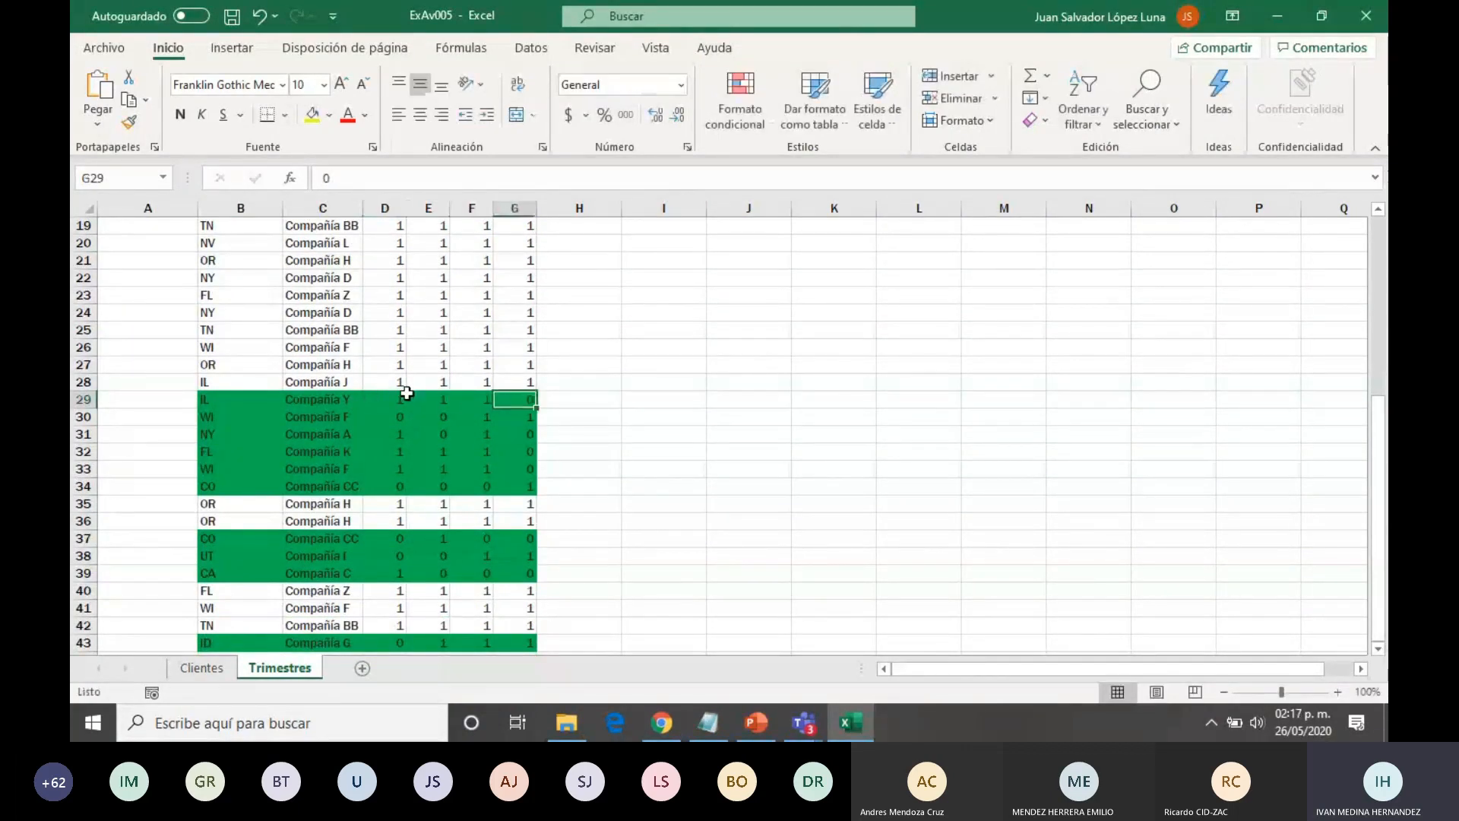
text(1)
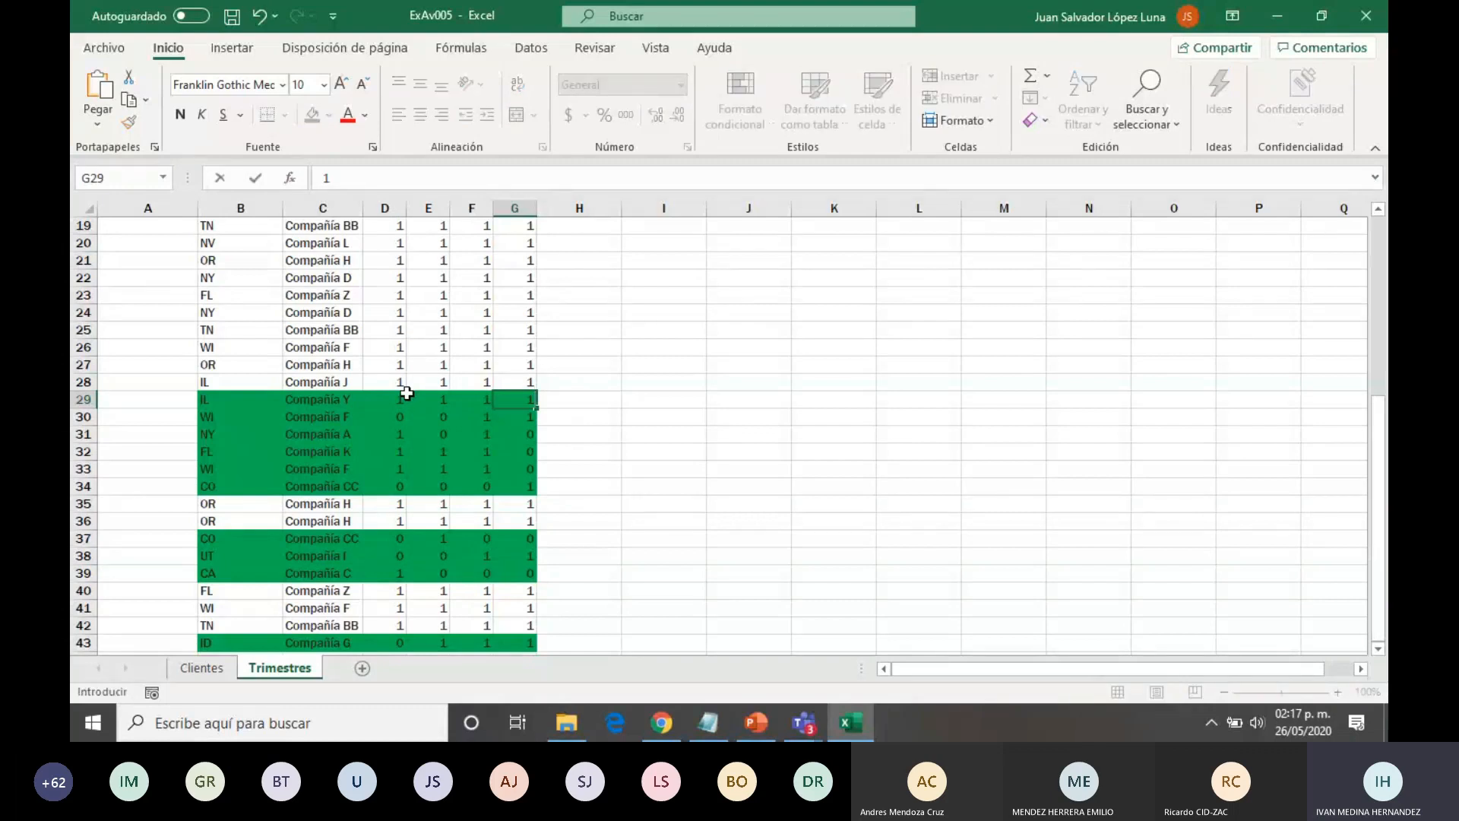
key(Return)
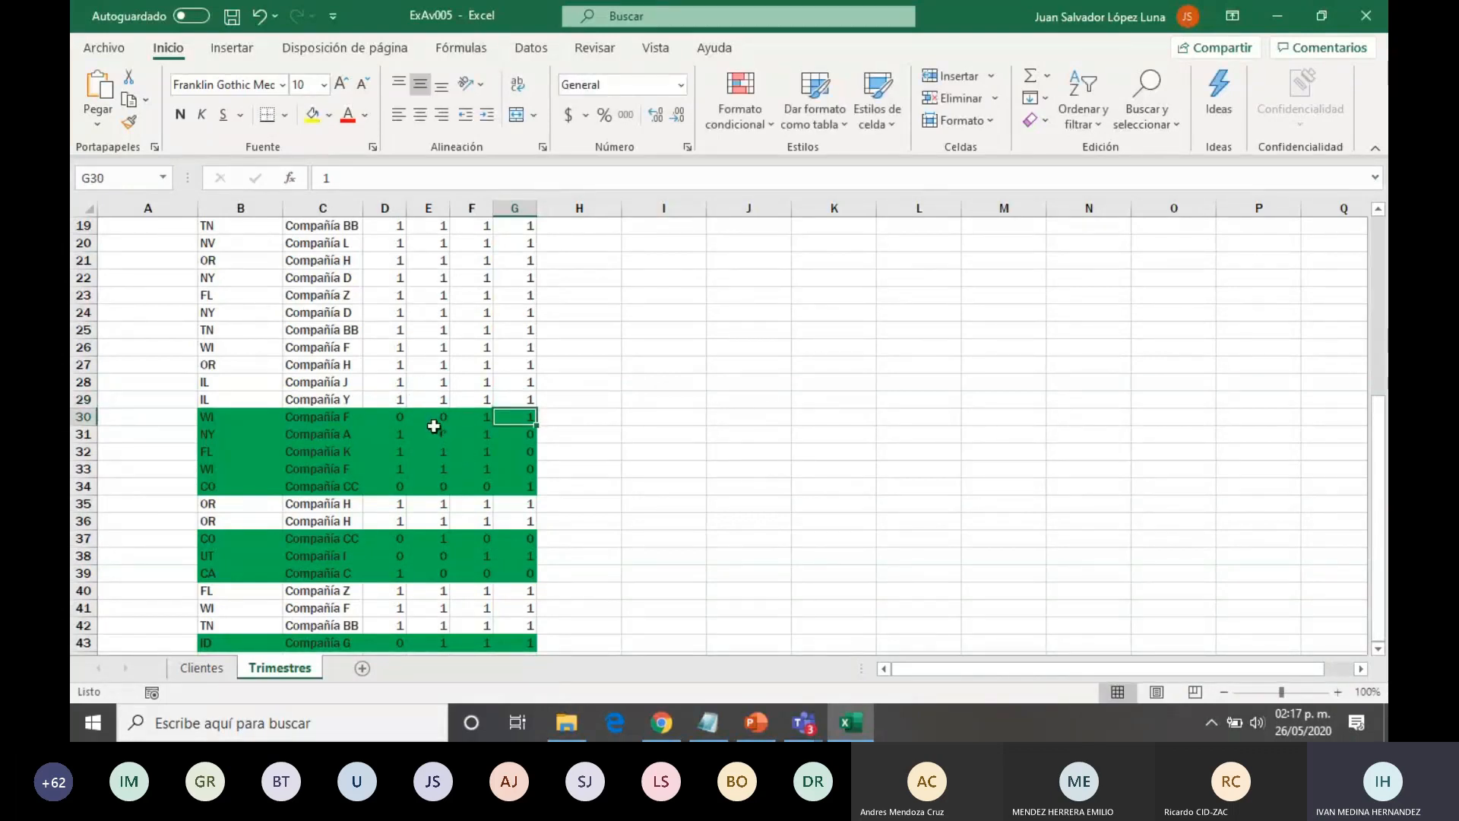
- Set row 30's T1 and T2 values to 2 and its T3 value to 0 to test the rule again
key(Left)
key(Left)
key(Left)
text(2)
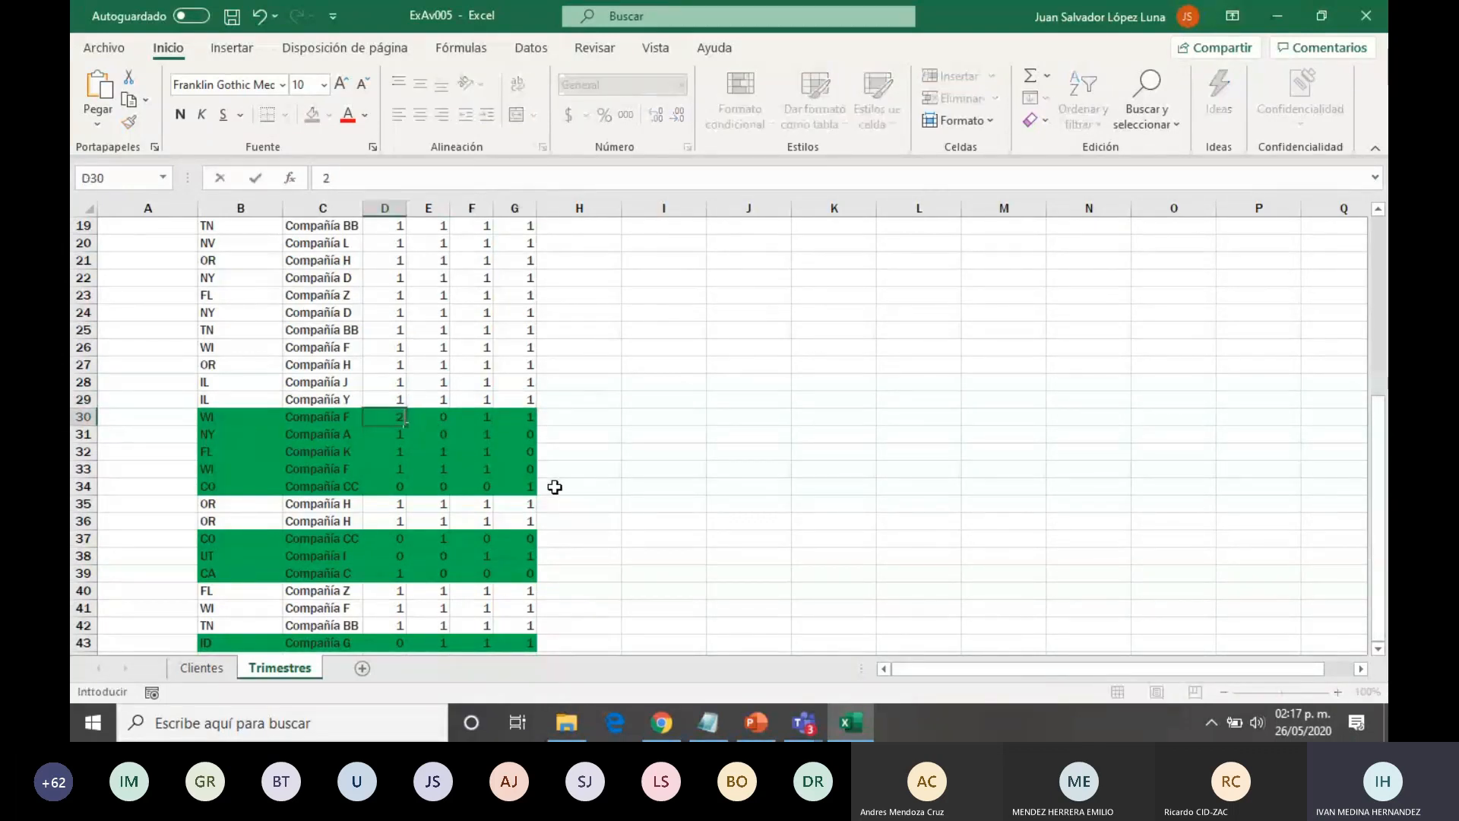
key(Right)
key(Right)
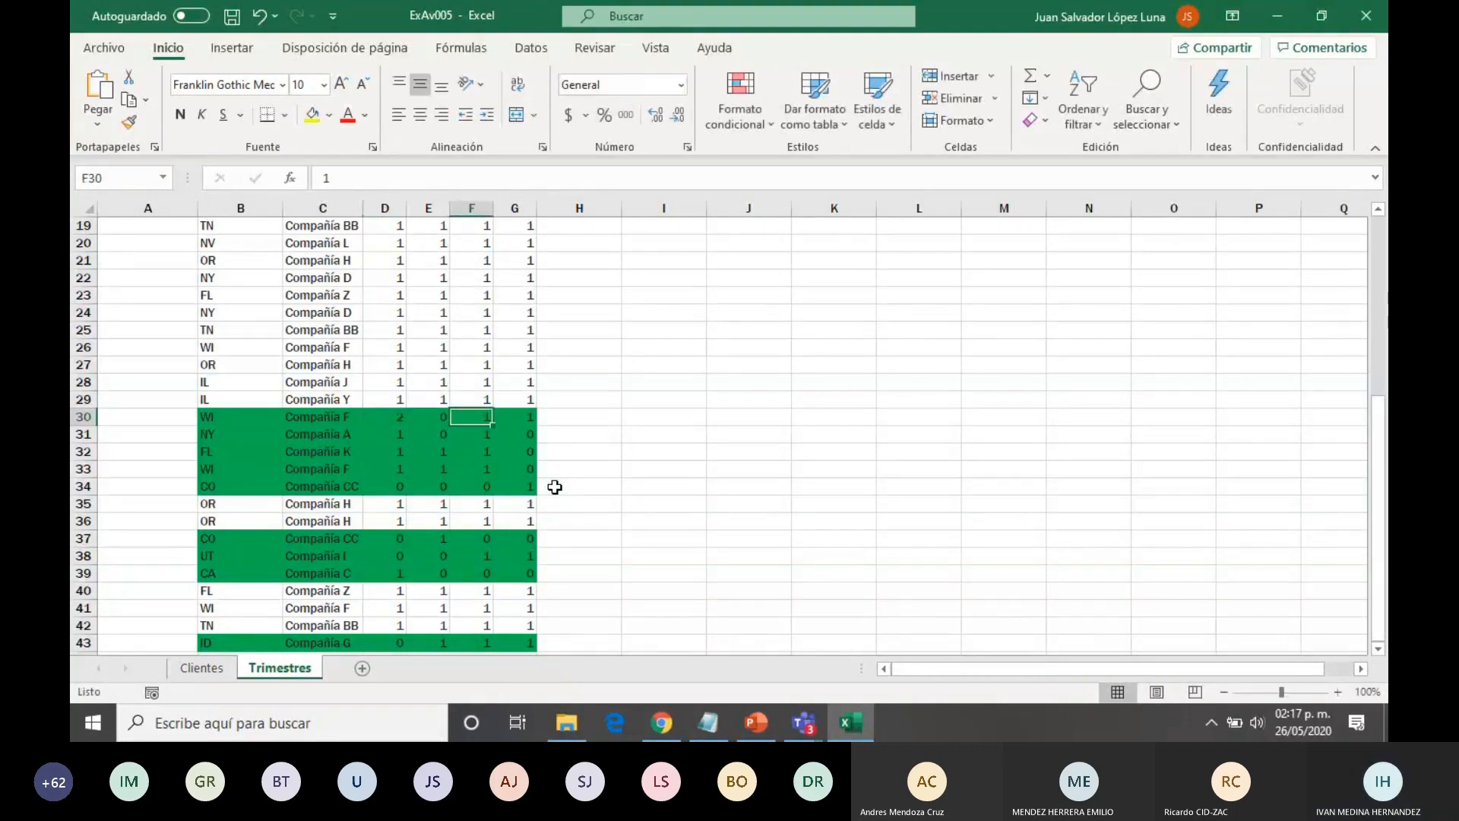
key(Left)
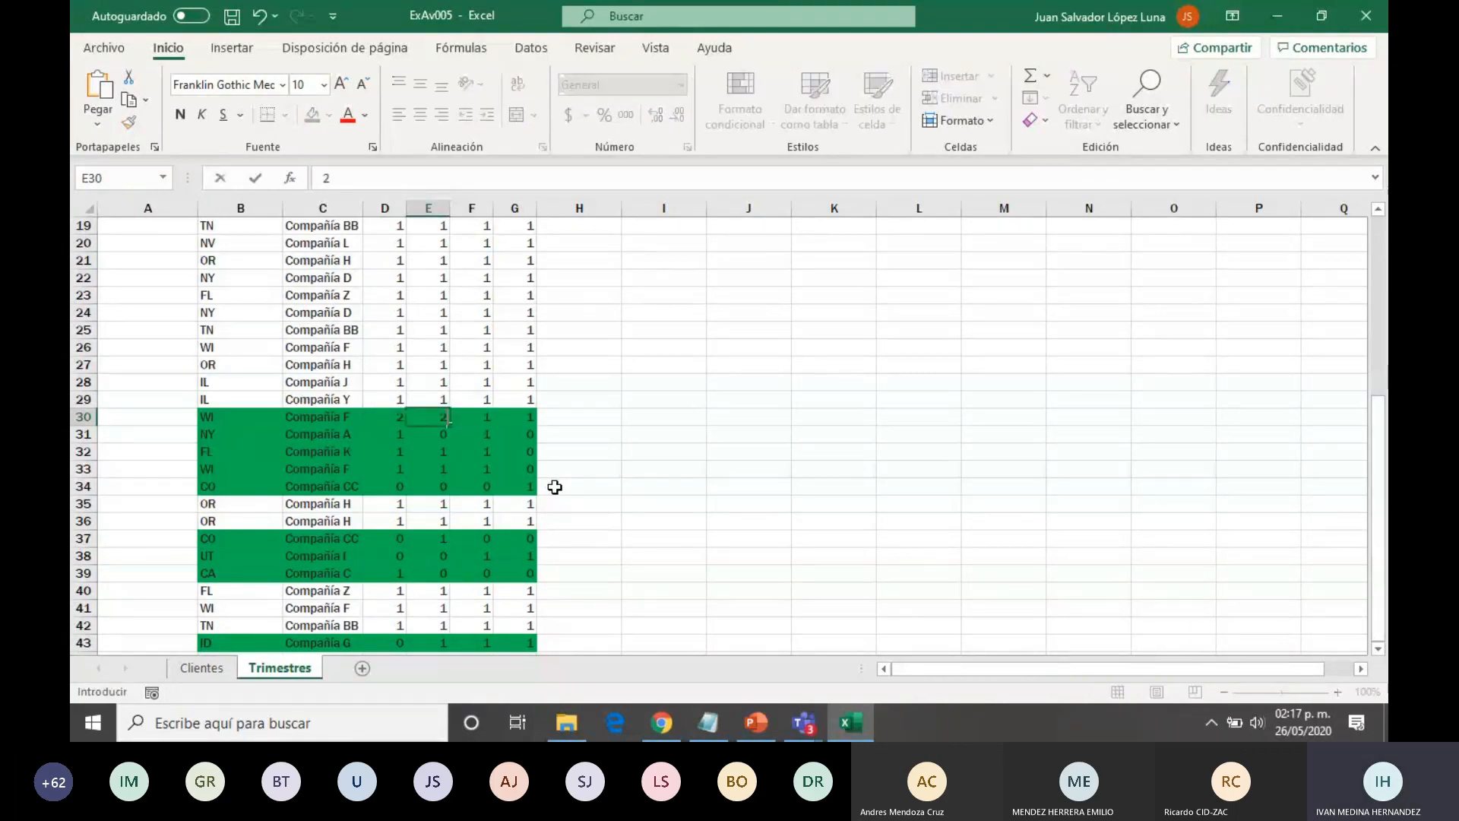
text(2)
key(Right)
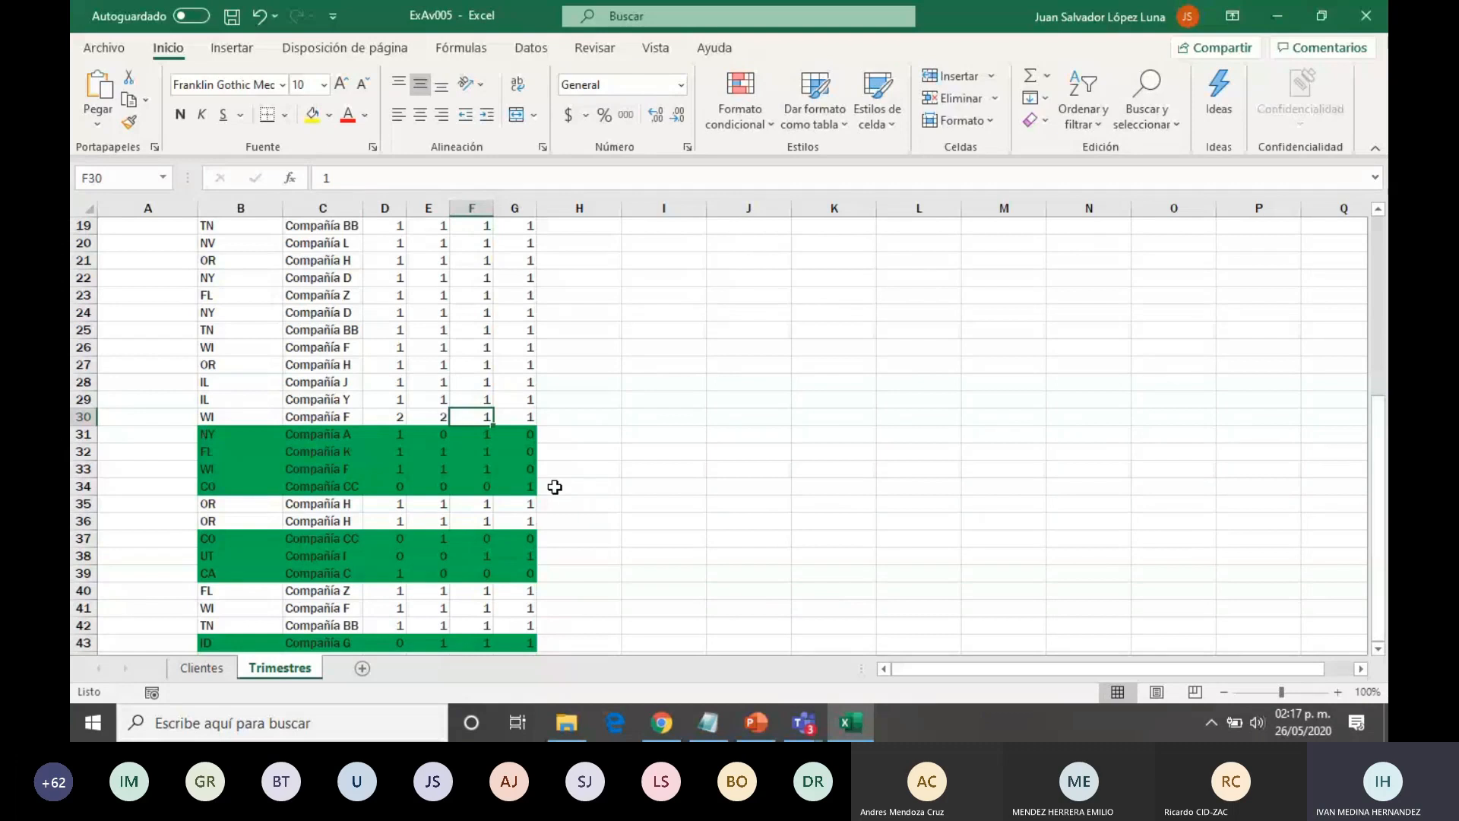
text(0)
key(Return)
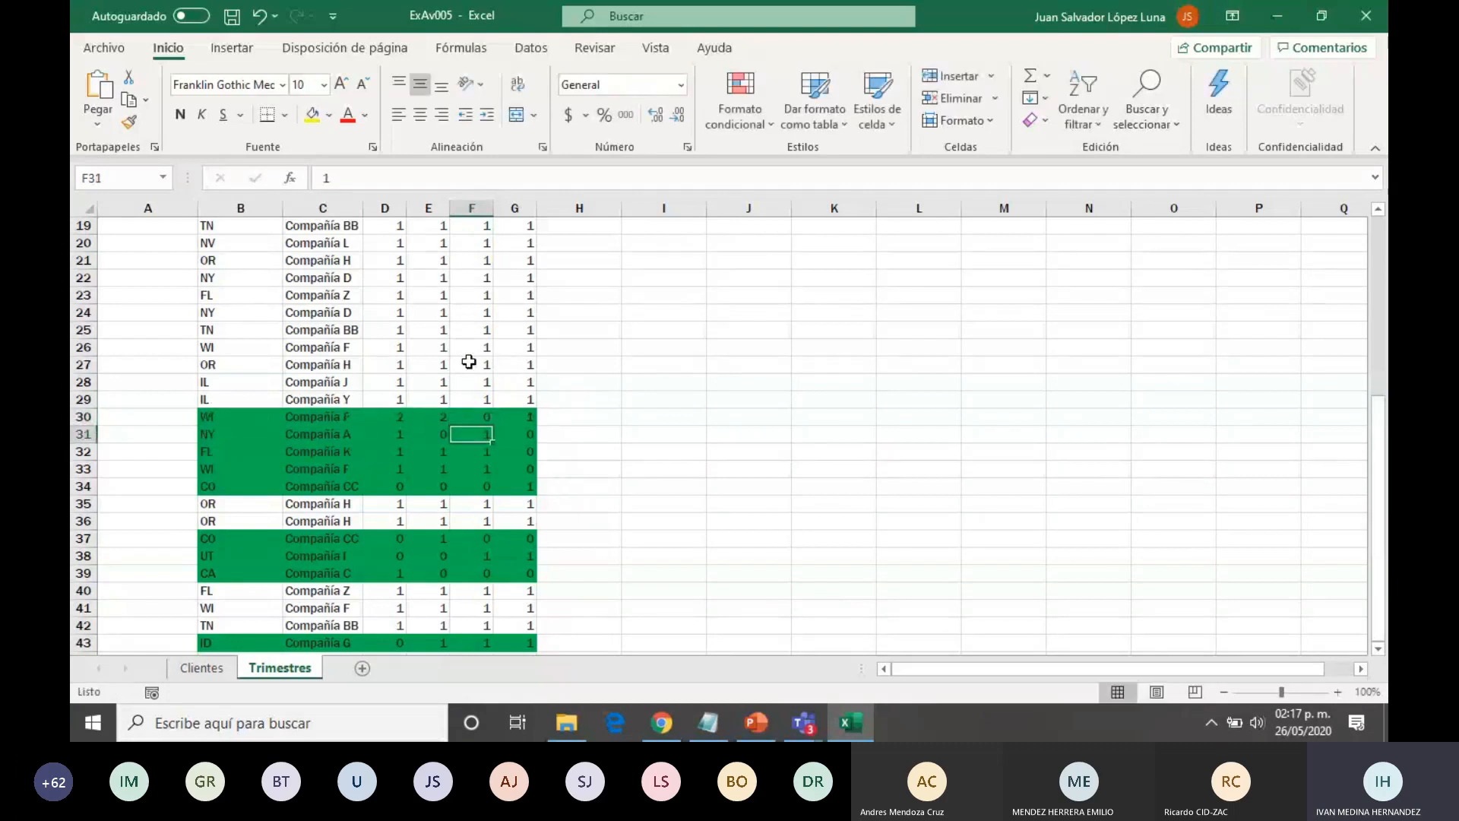
- Try the green rule on row 17 by setting its T3 value to 0
scroll(473, 365, up, 3)
click(480, 347)
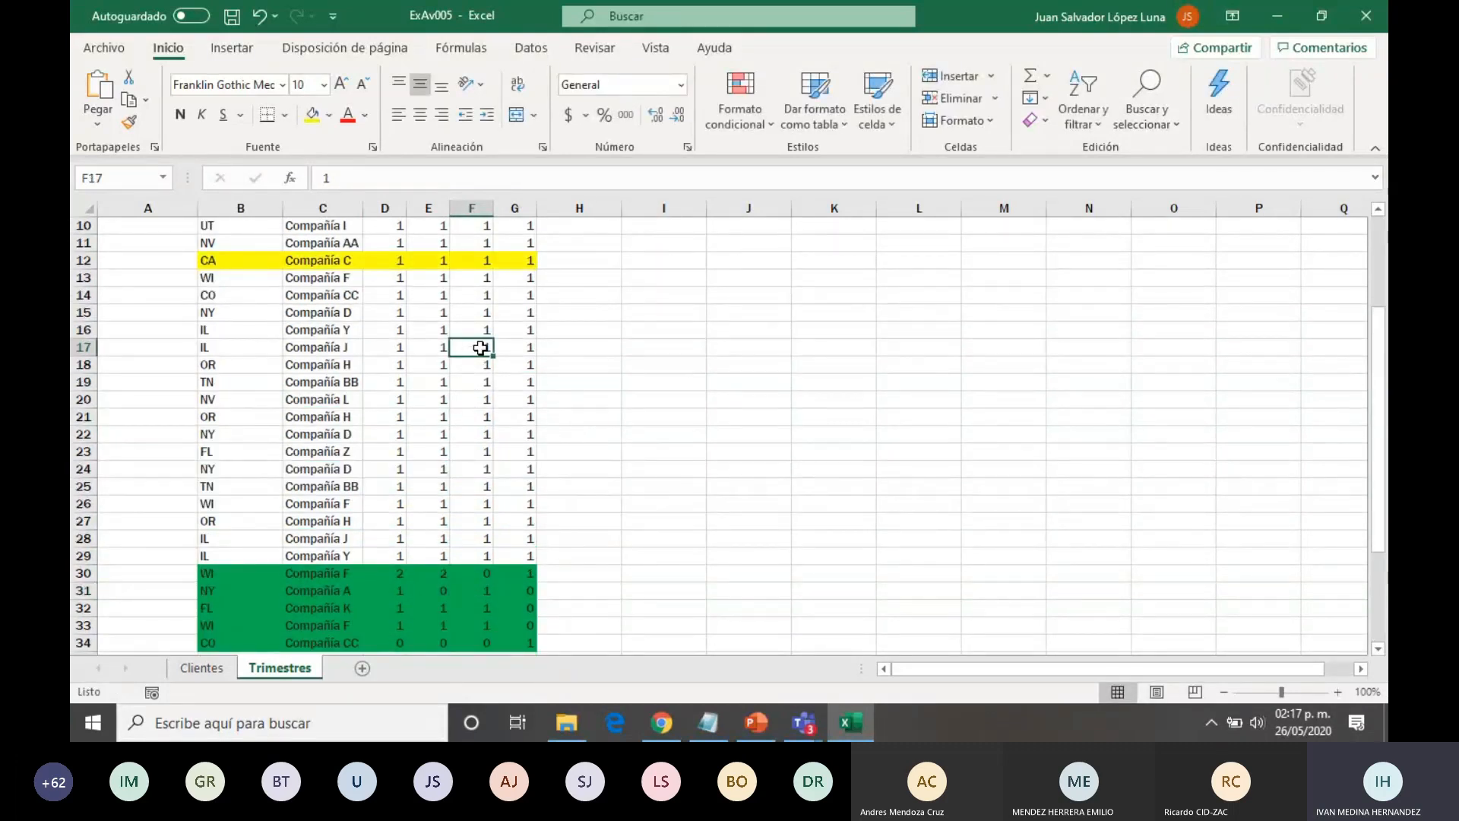
text(0)
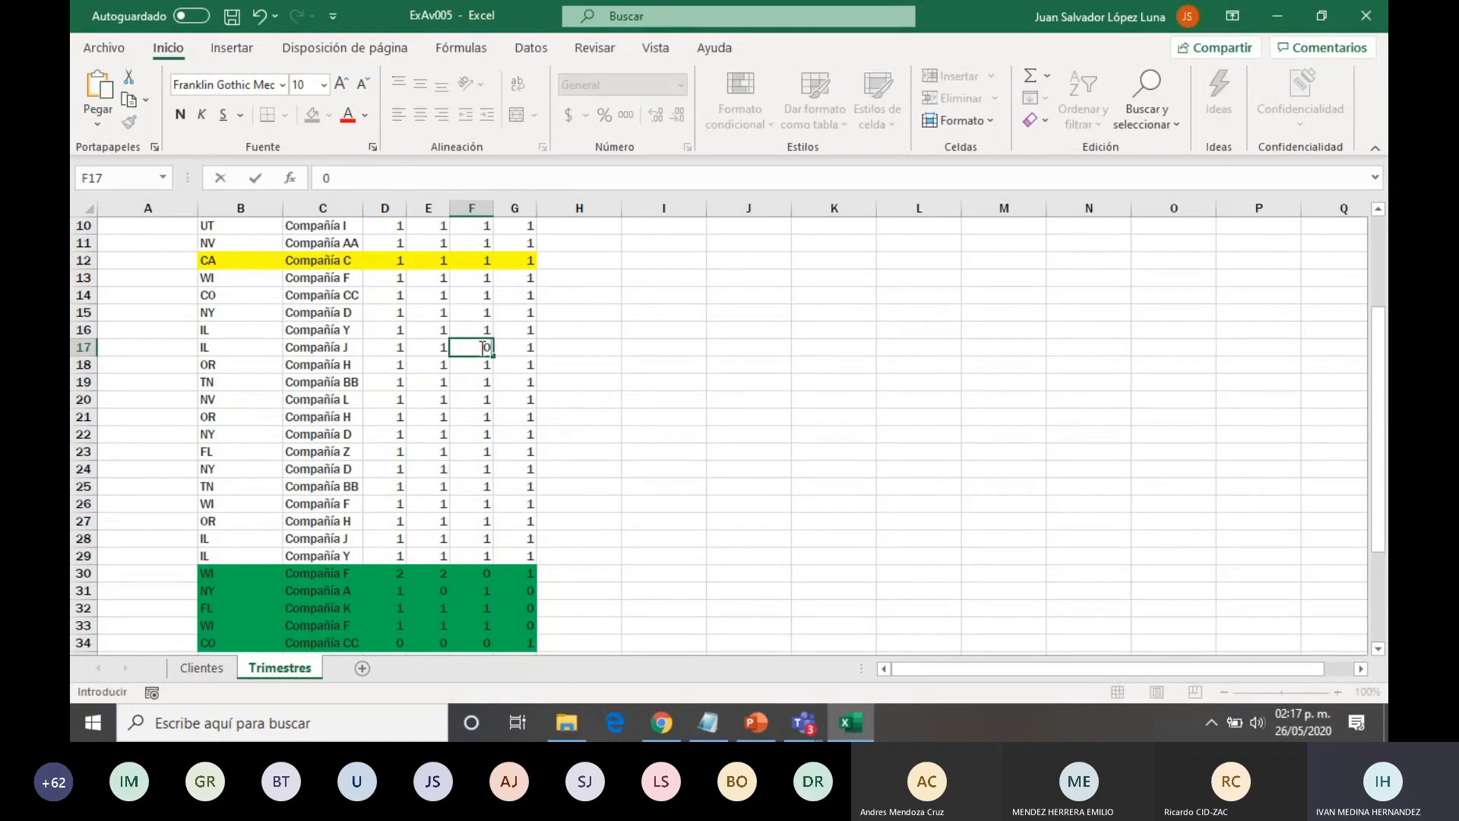
key(Return)
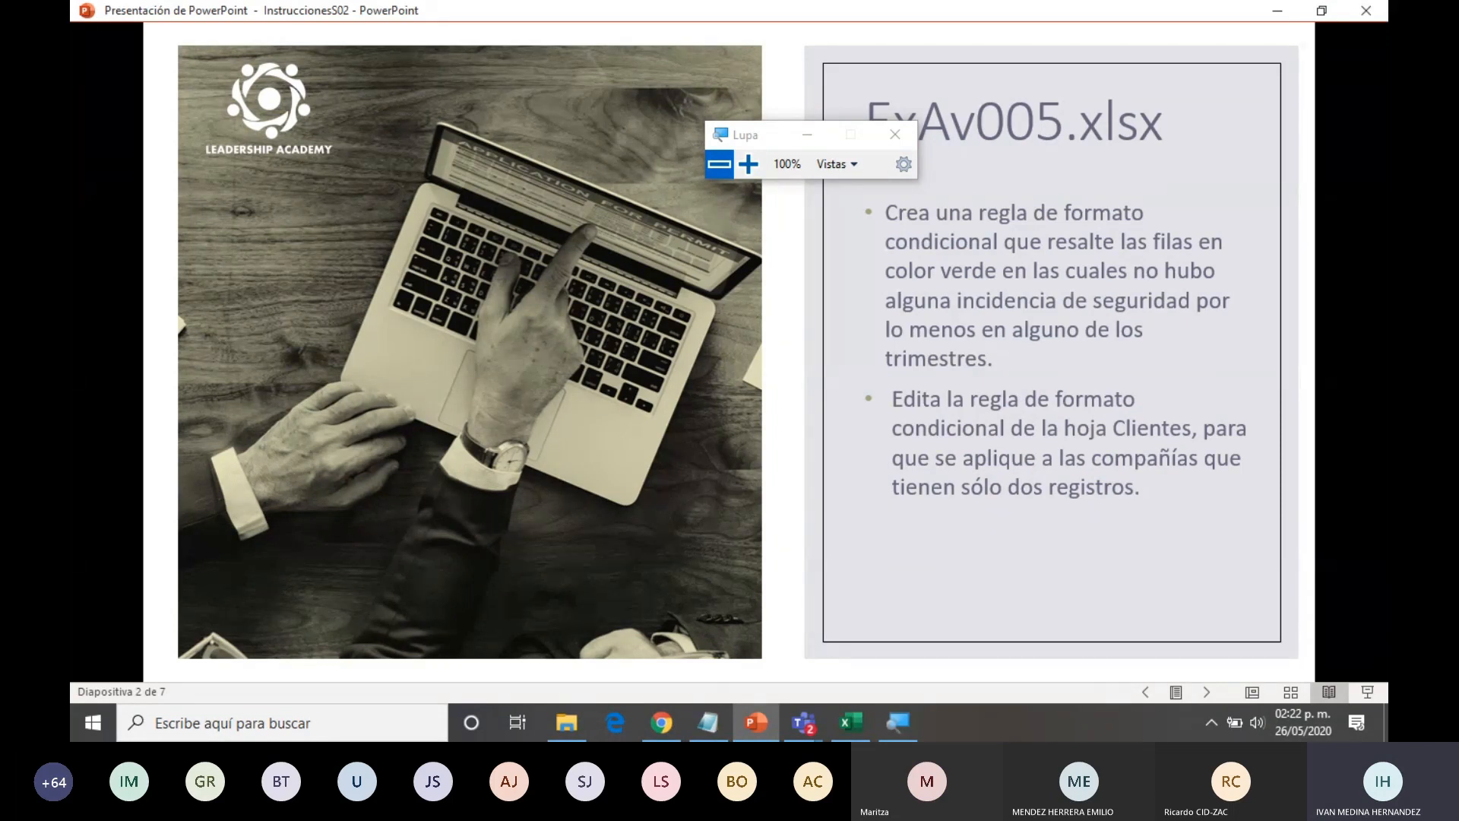
- Switch to the Excel workbook, show the Clientes sheet and move the Lupa window off the conditional formatting command
key(alt+Tab)
key(alt+Tab)
key(alt+Tab)
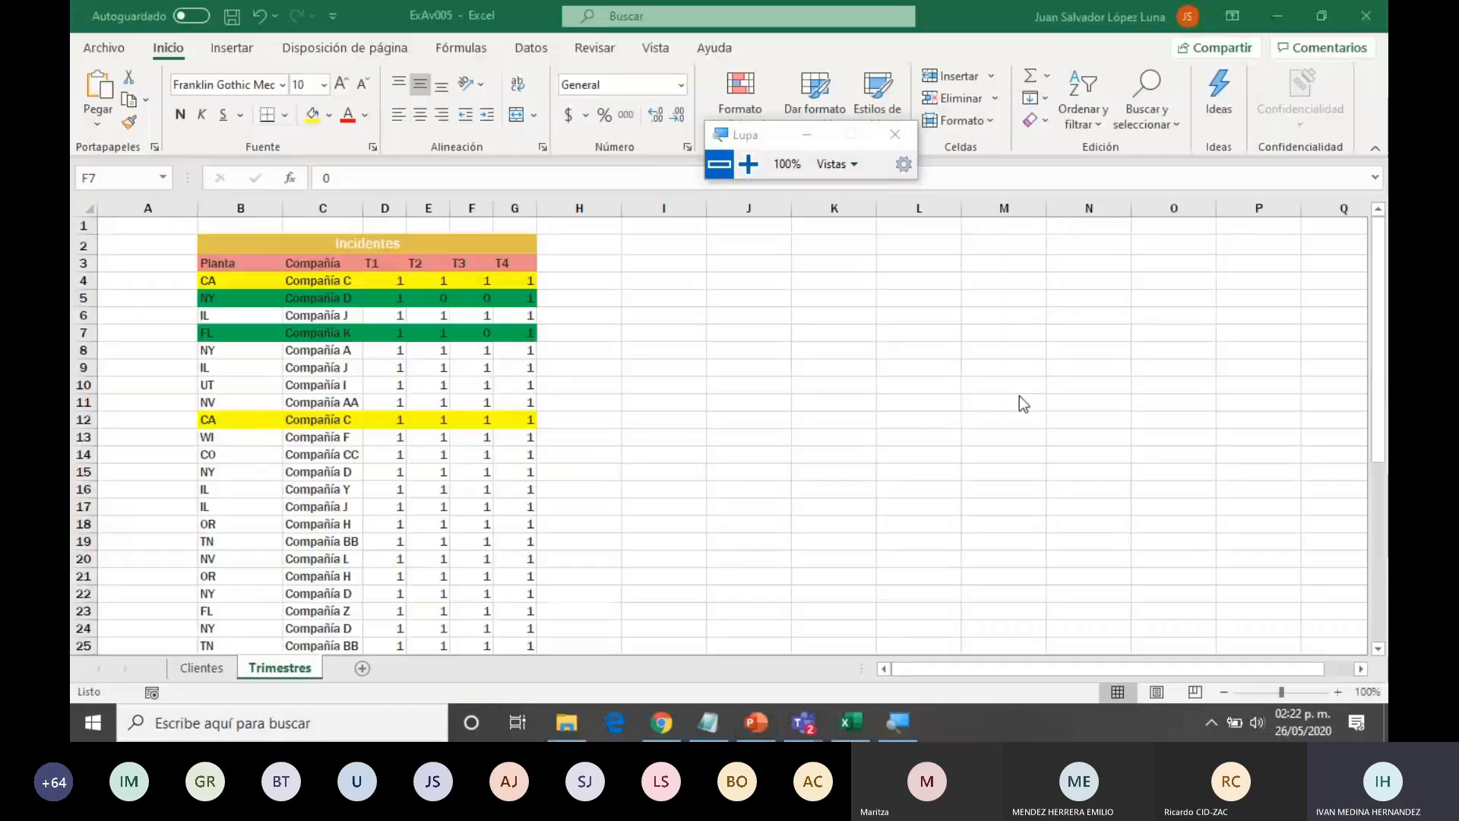
click(209, 669)
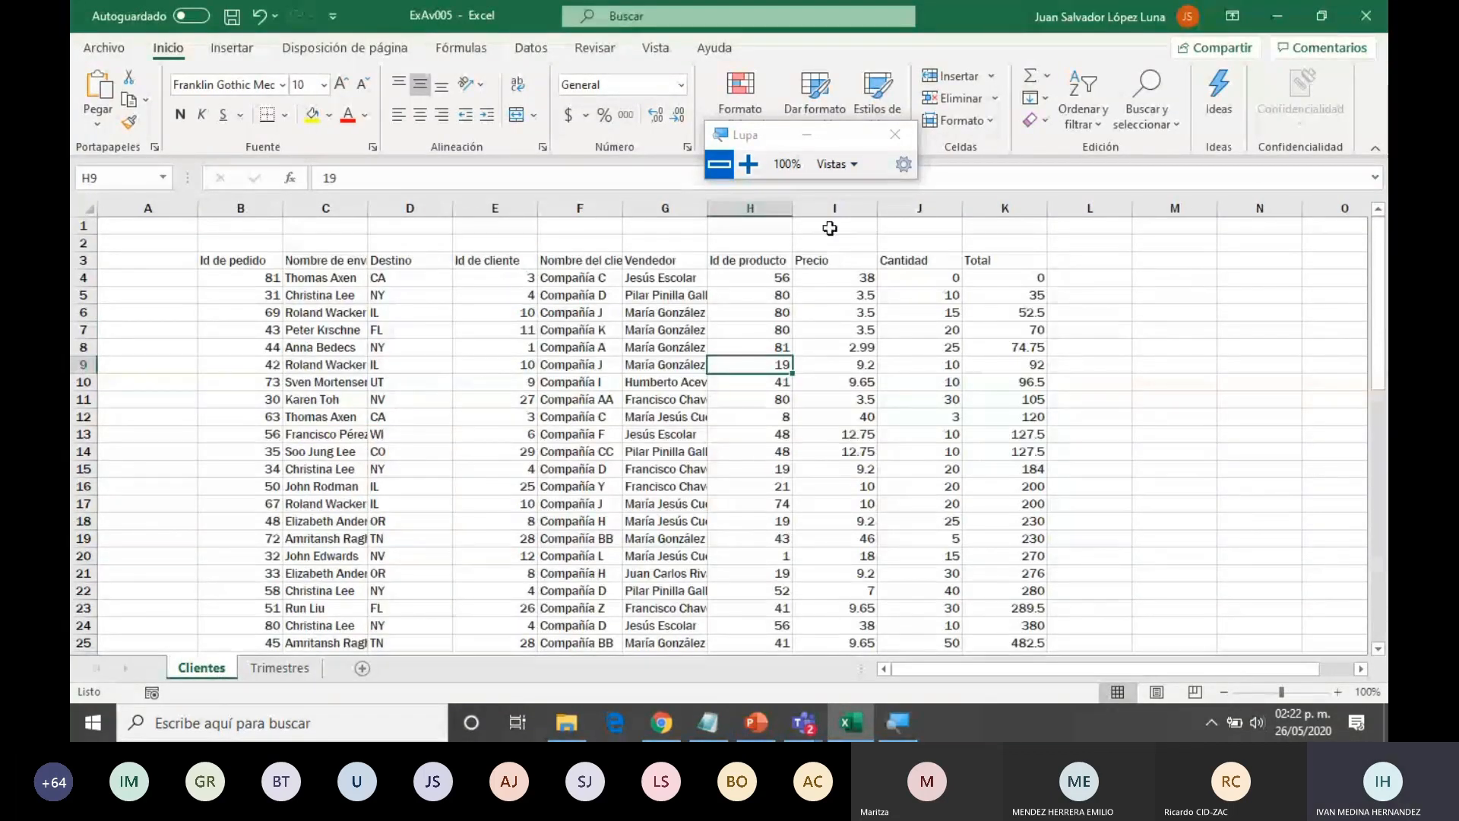
drag(765, 135, 1174, 267)
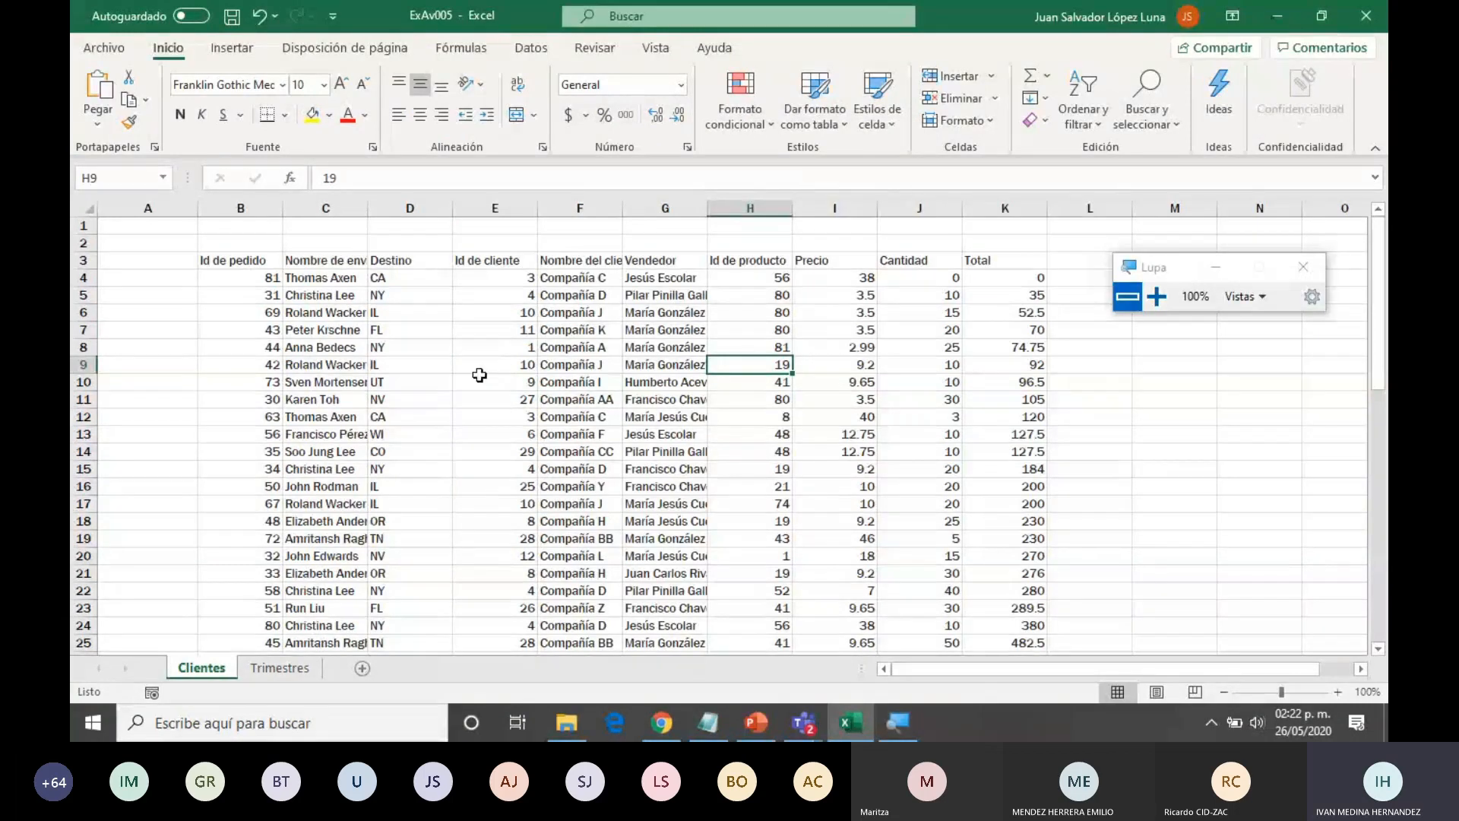
- Change the formula of the Clientes conditional formatting rule to =CONTAR.SI($F$4:$F$43,$F5)=2 and apply the edited rule
click(615, 279)
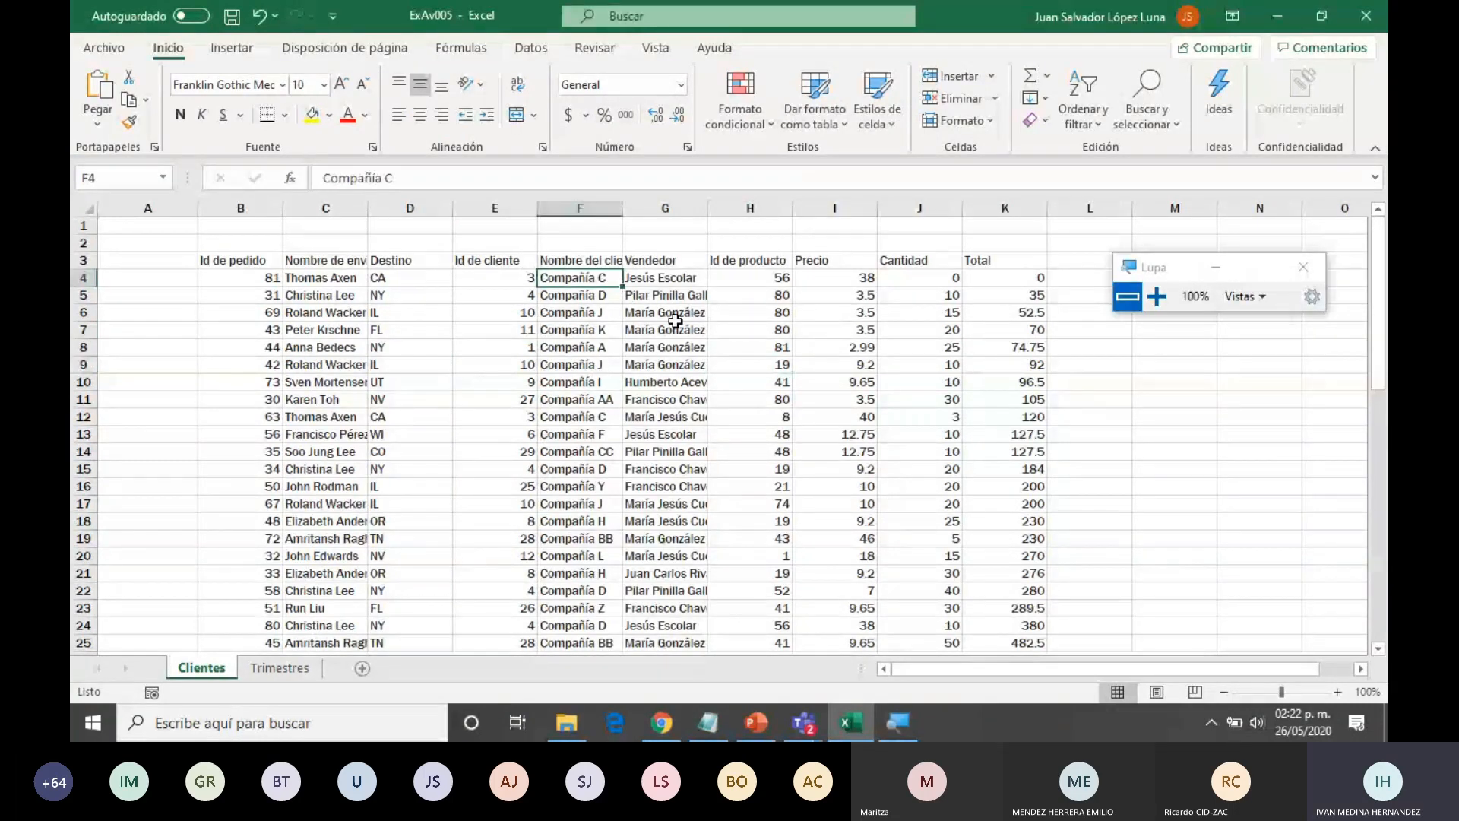
click(757, 117)
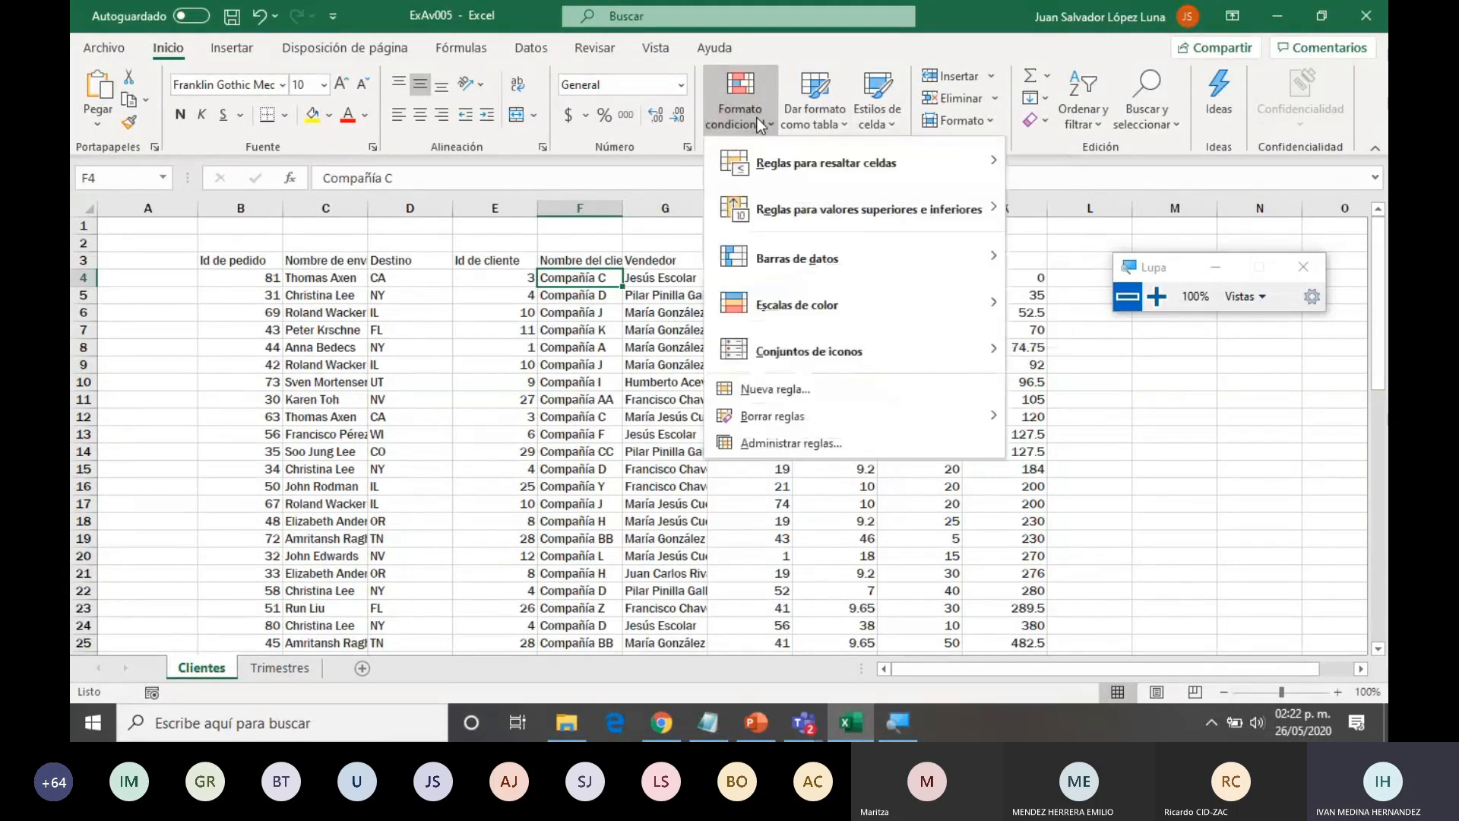
click(800, 449)
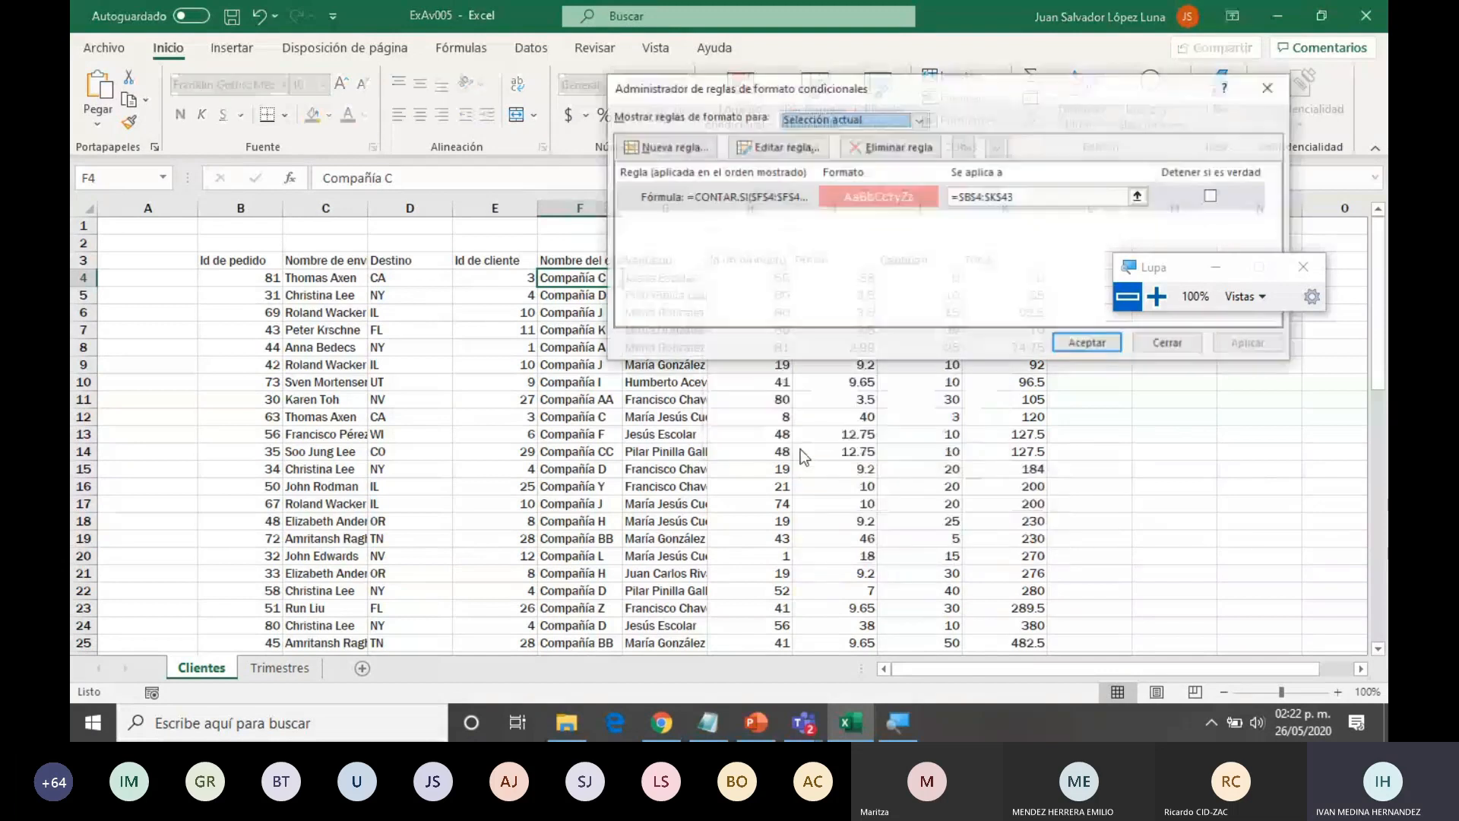
click(751, 199)
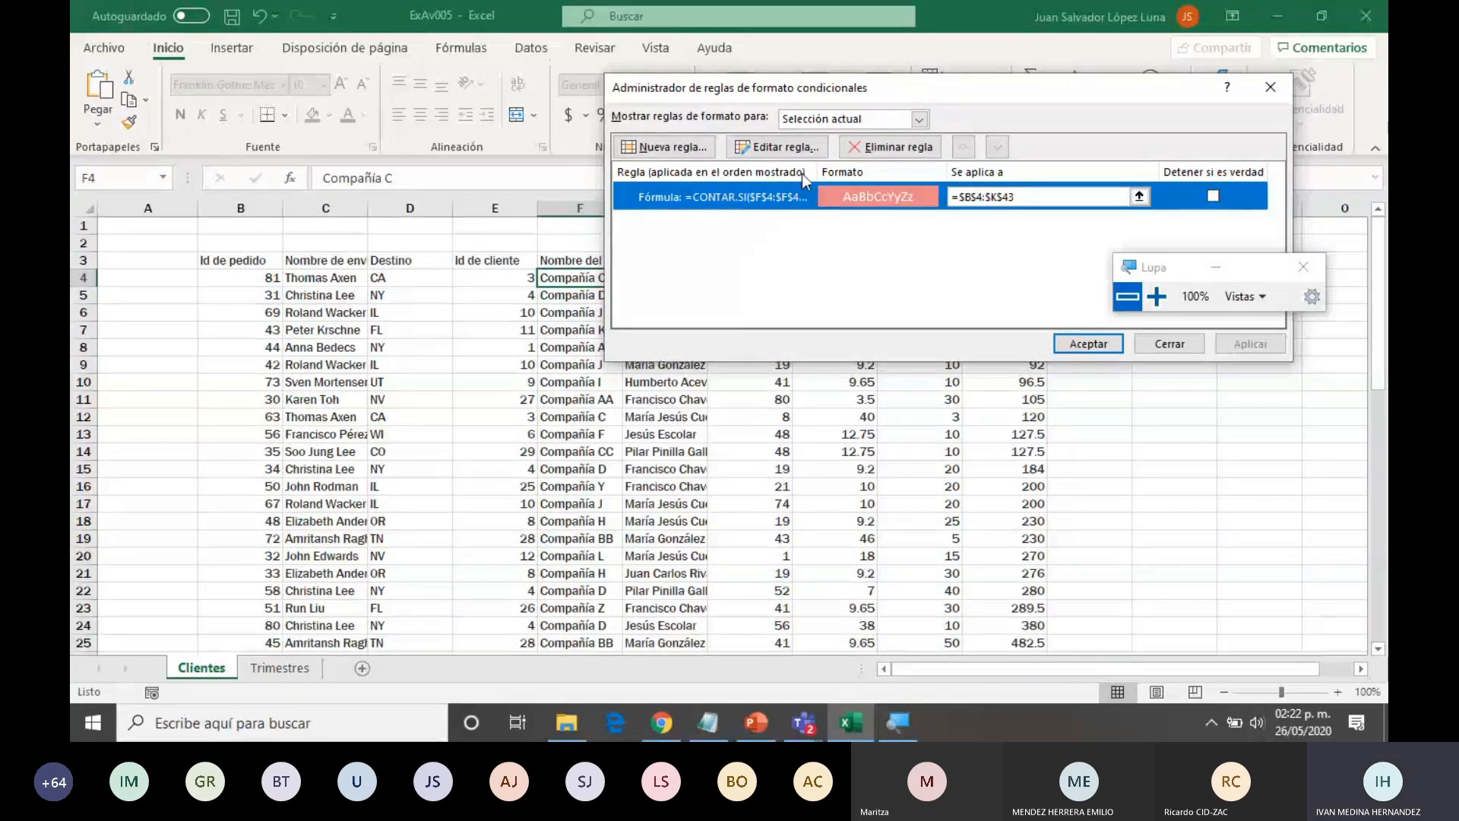
click(794, 150)
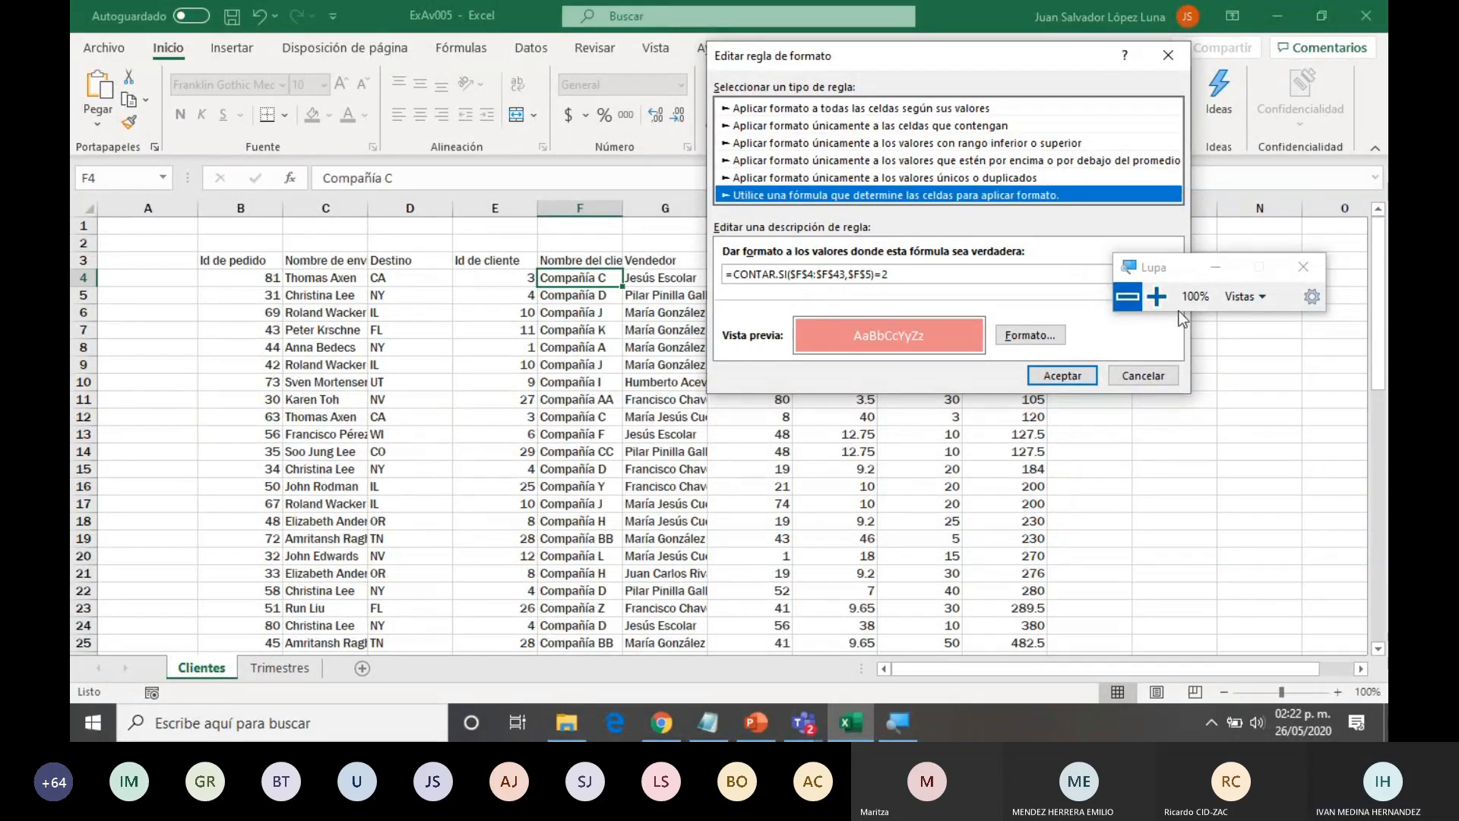
click(1156, 296)
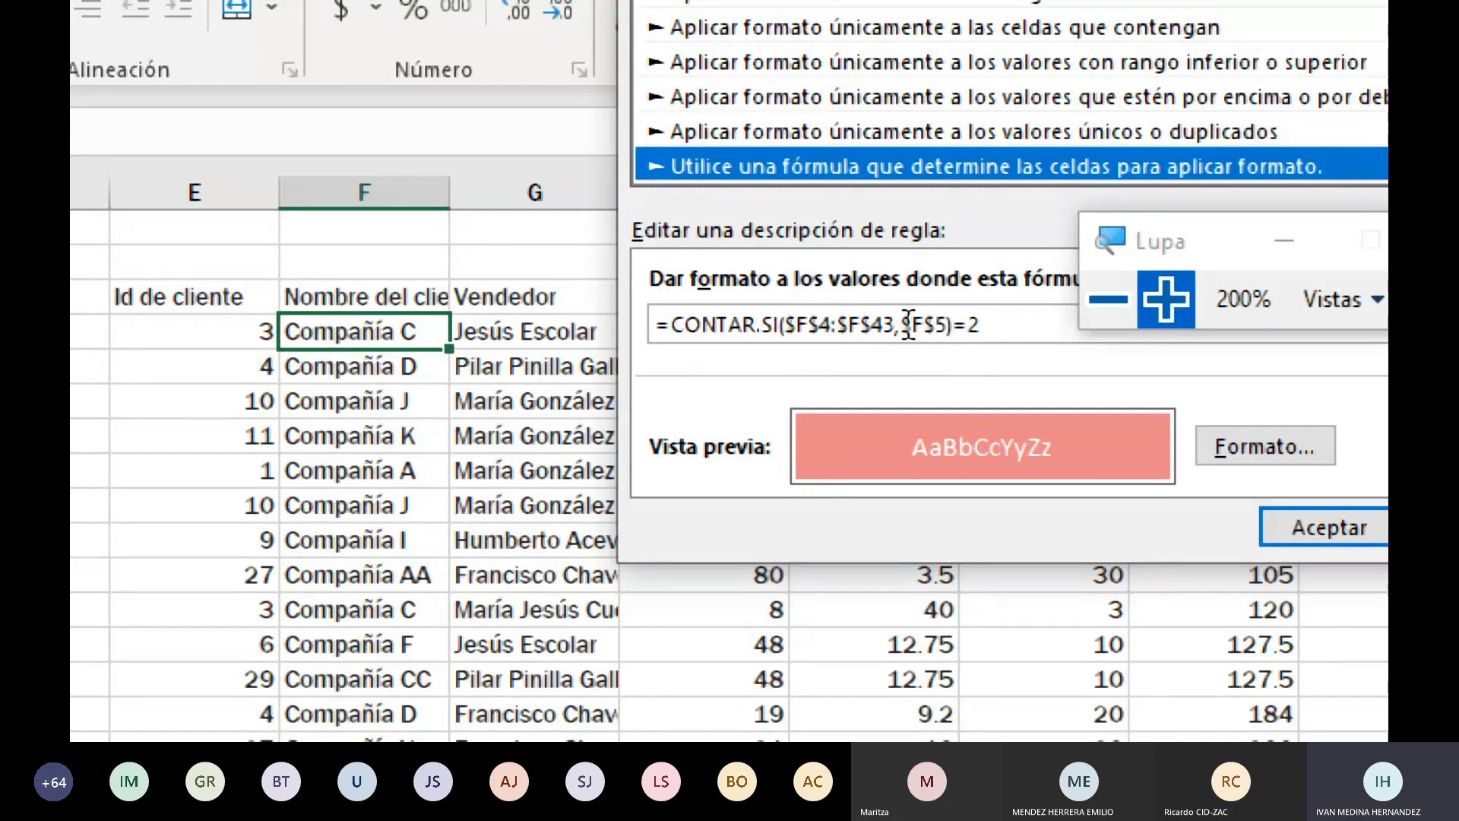
drag(895, 326, 948, 325)
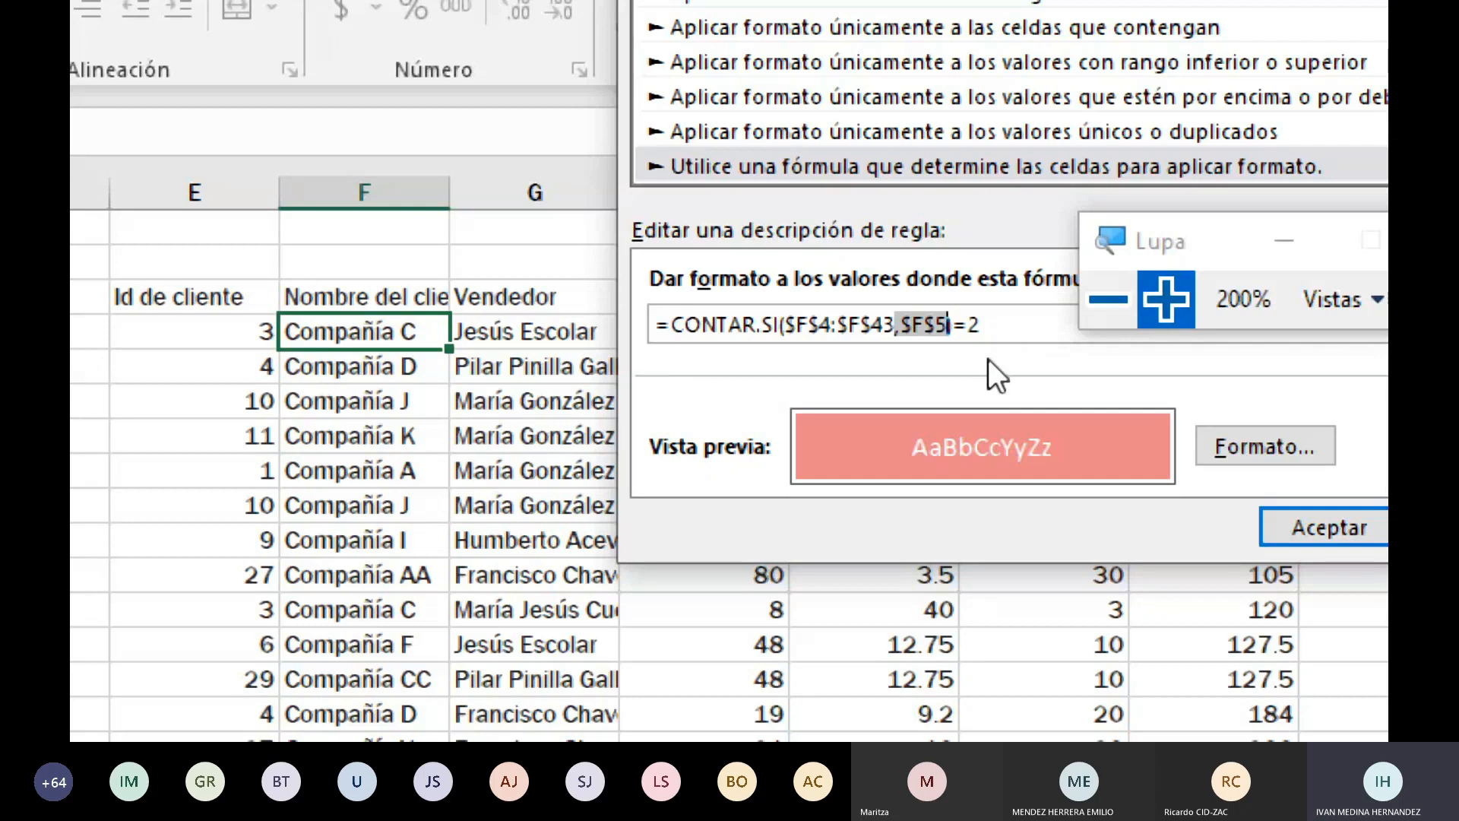
text())
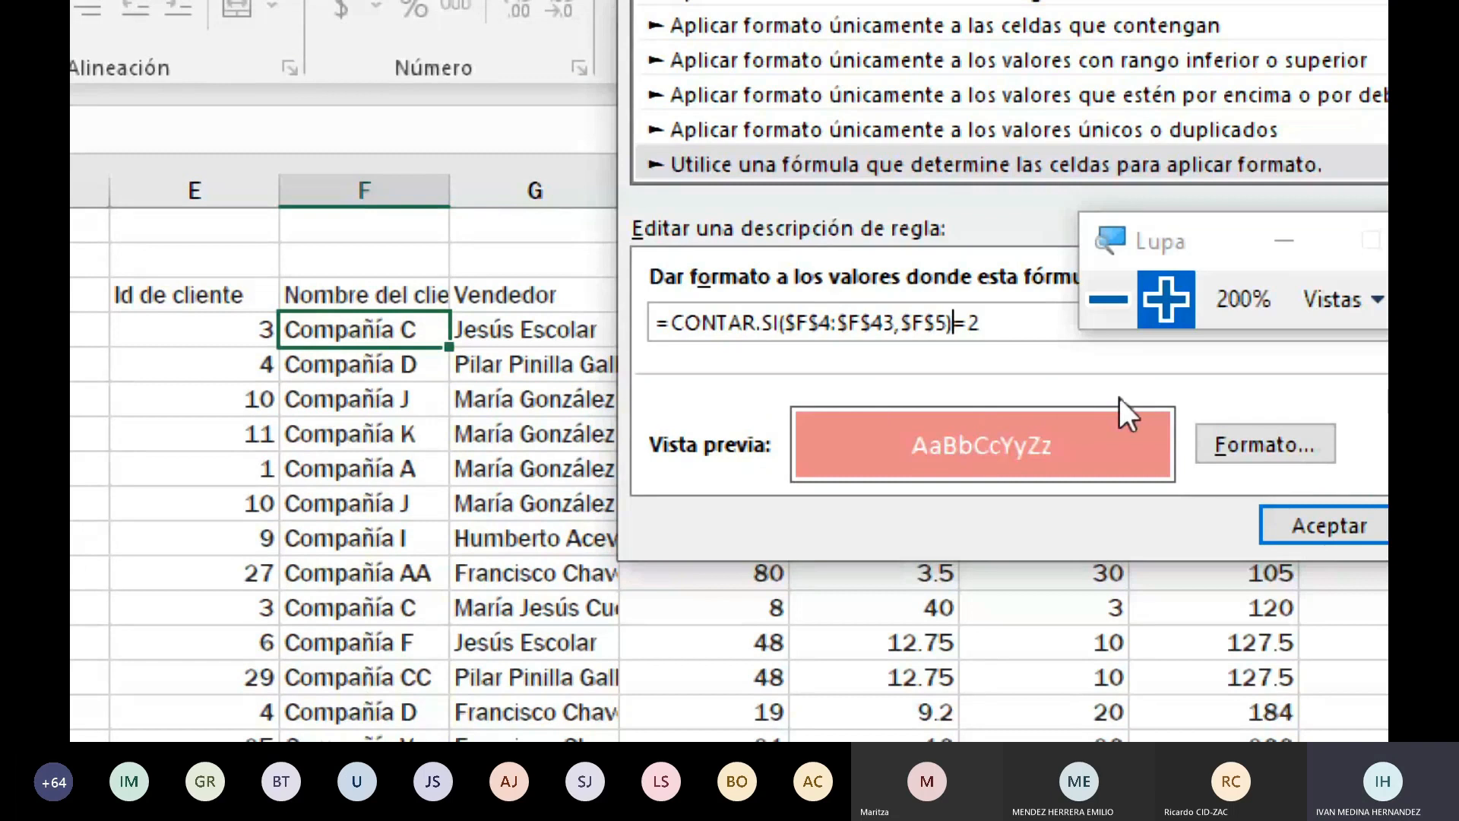
click(936, 323)
key(BackSpace)
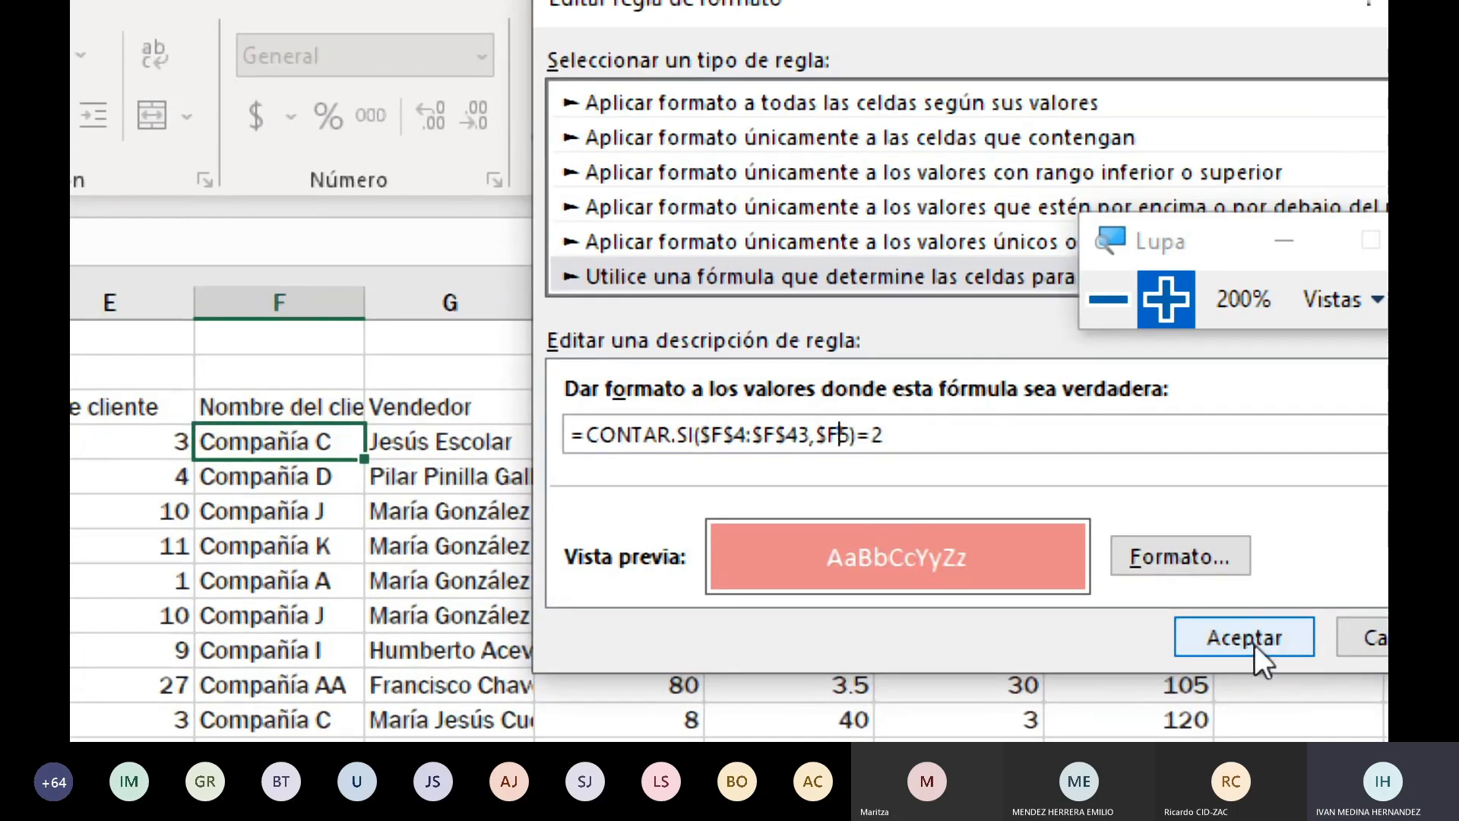
click(1311, 576)
click(1267, 573)
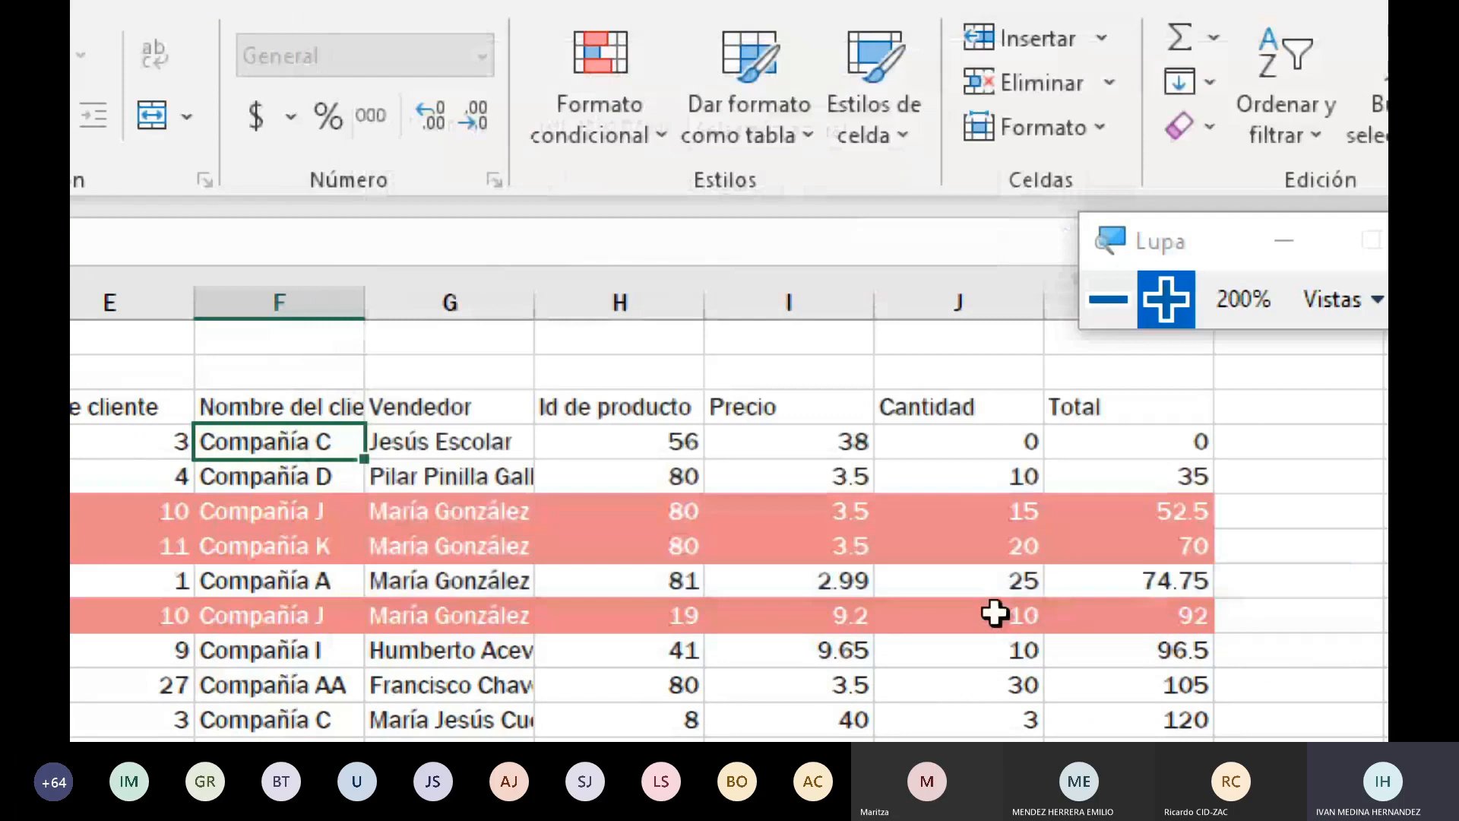
- Examine which Clientes rows are highlighted, comparing the Compañía J and Compañía D records in the customer name column
scroll(347, 429, down, 1)
click(319, 414)
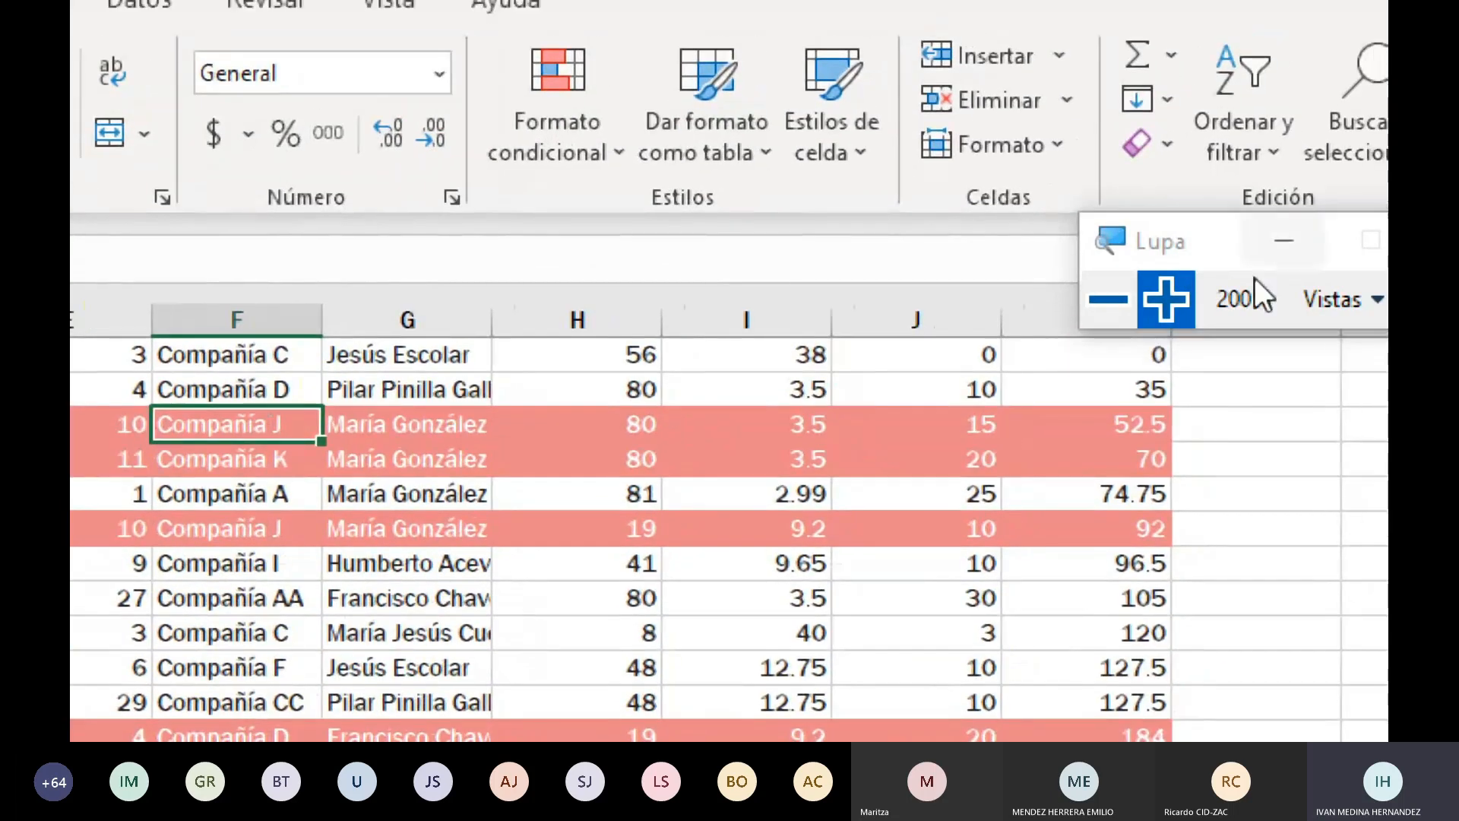
click(1108, 299)
scroll(618, 411, down, 1)
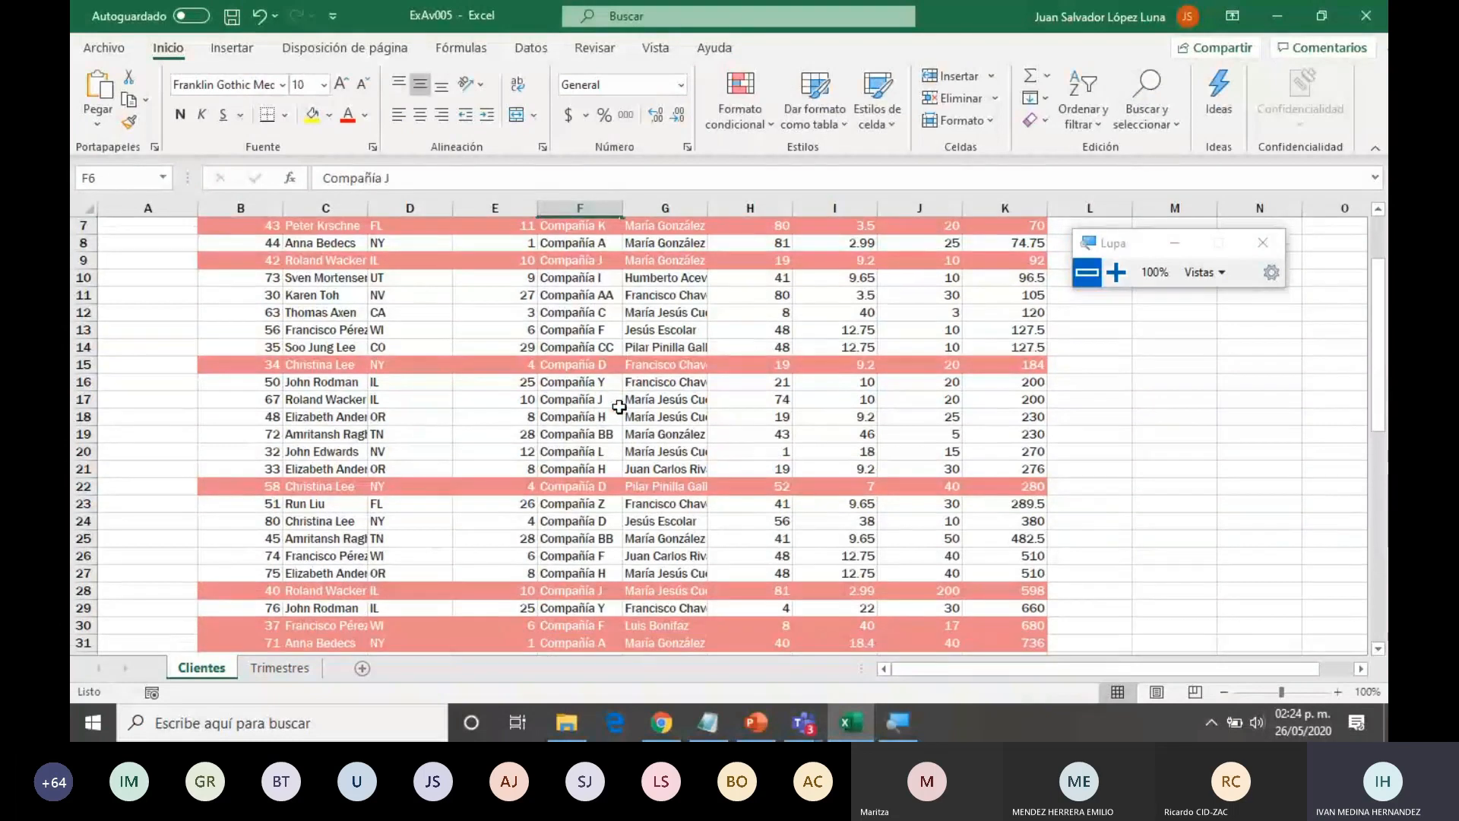
click(619, 368)
click(596, 480)
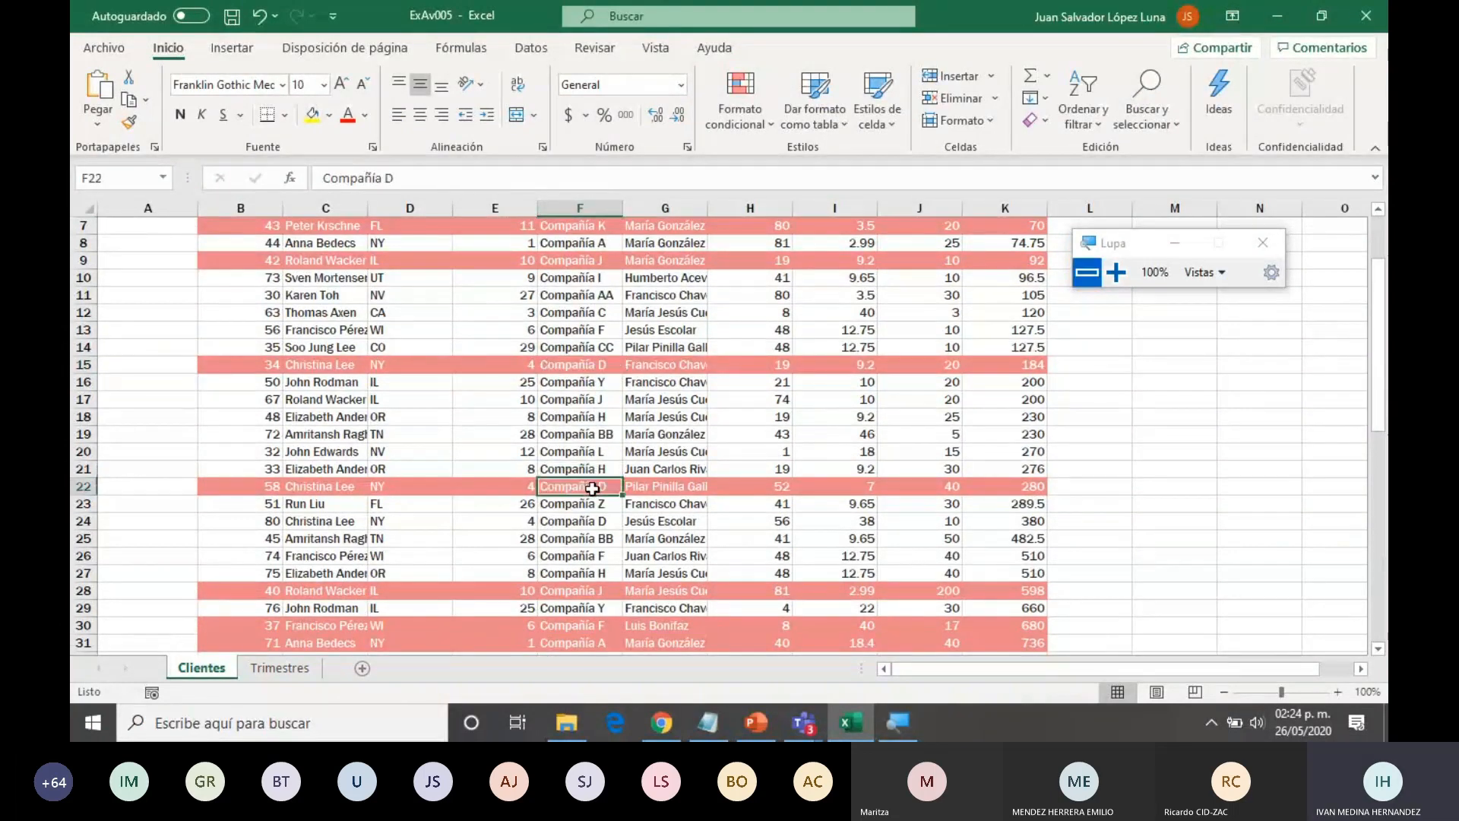
key(Up)
key(Up)
key(Up)
key(Up)
key(Up)
key(Up)
key(Up)
click(565, 490)
- Reopen the Clientes CONTAR.SI conditional formatting rule for editing, starting from cell F22, and go to its formula
click(751, 116)
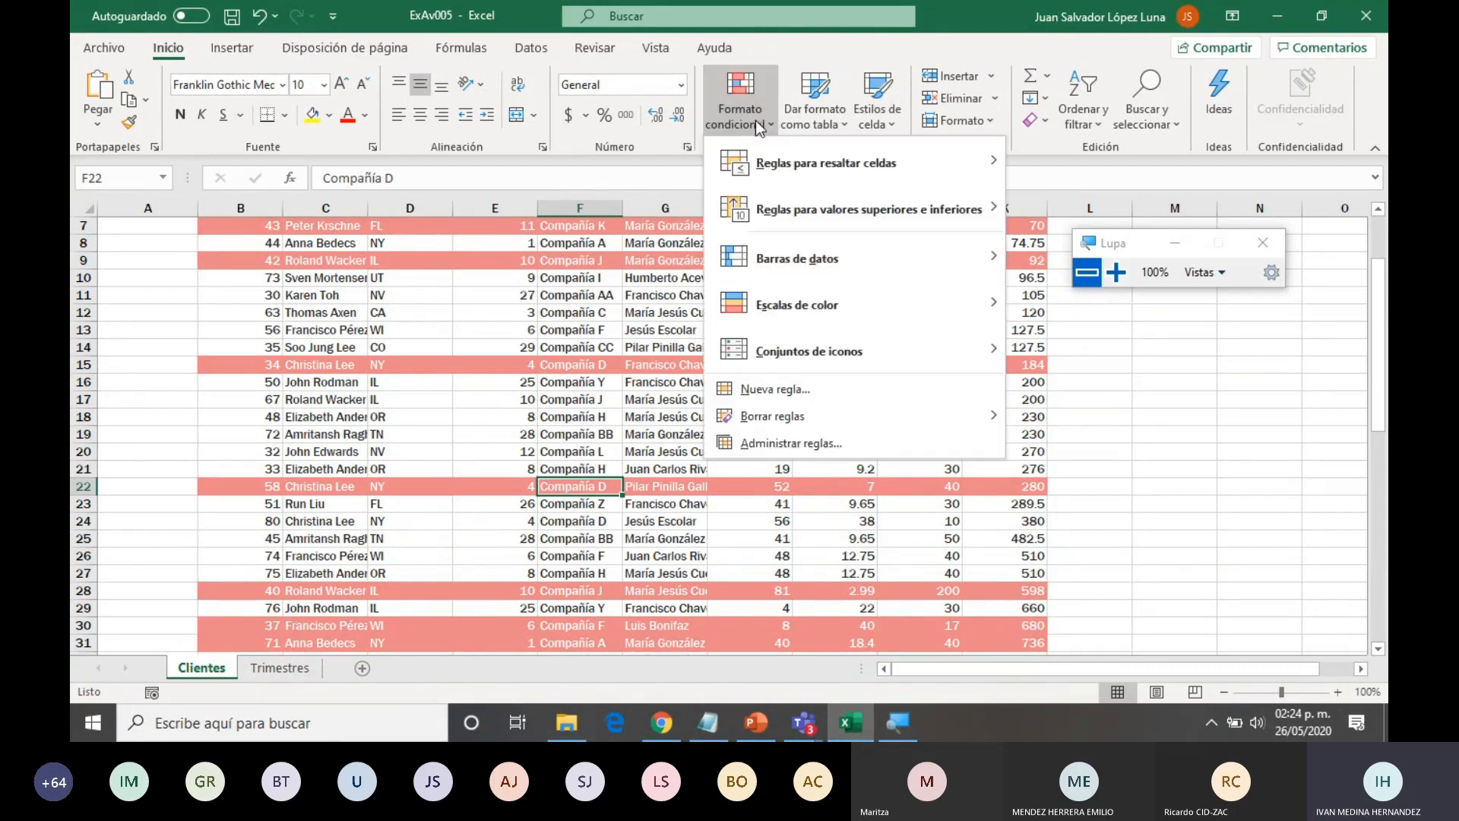
click(758, 444)
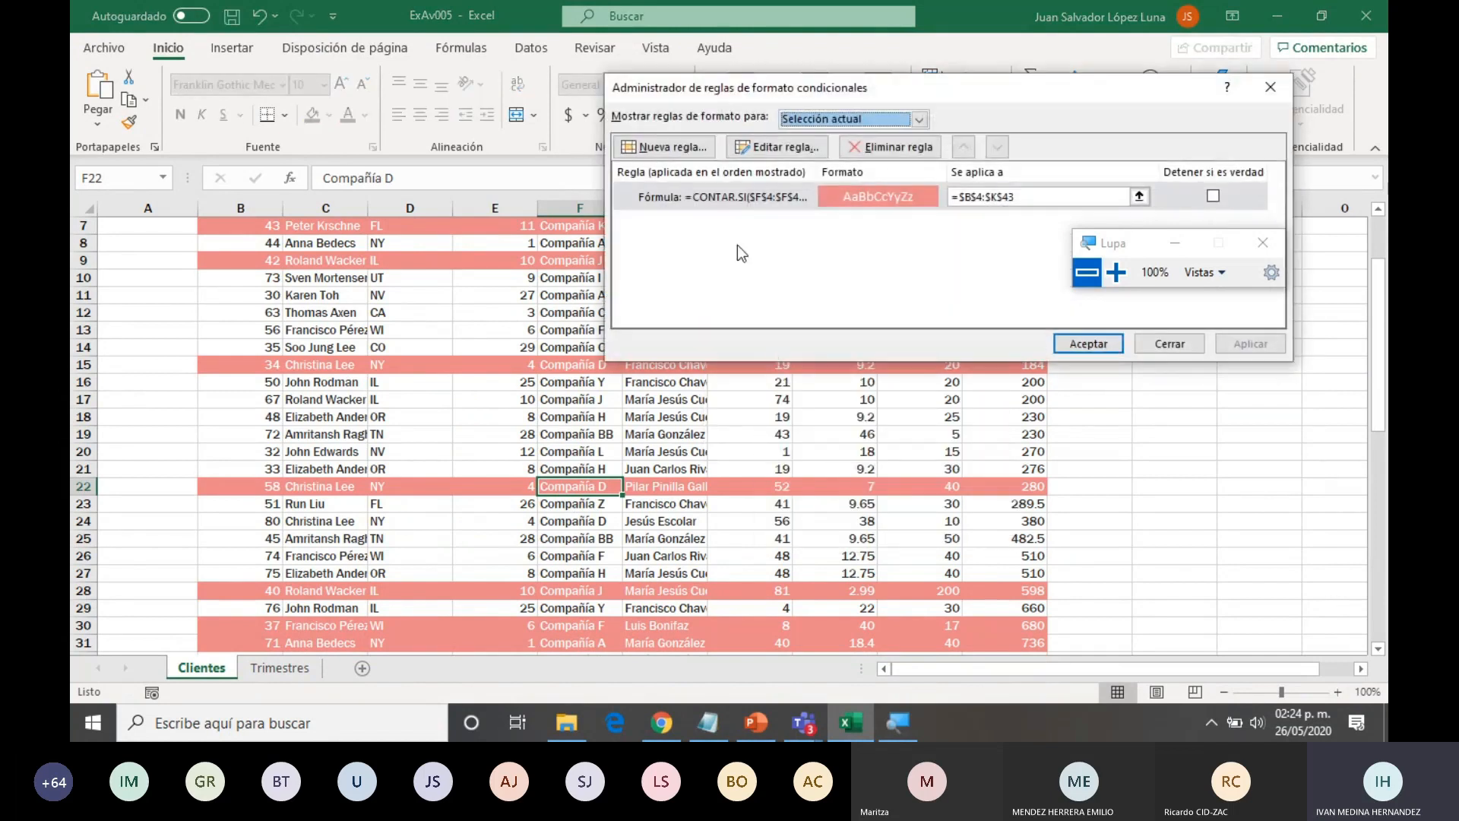
click(734, 193)
click(790, 146)
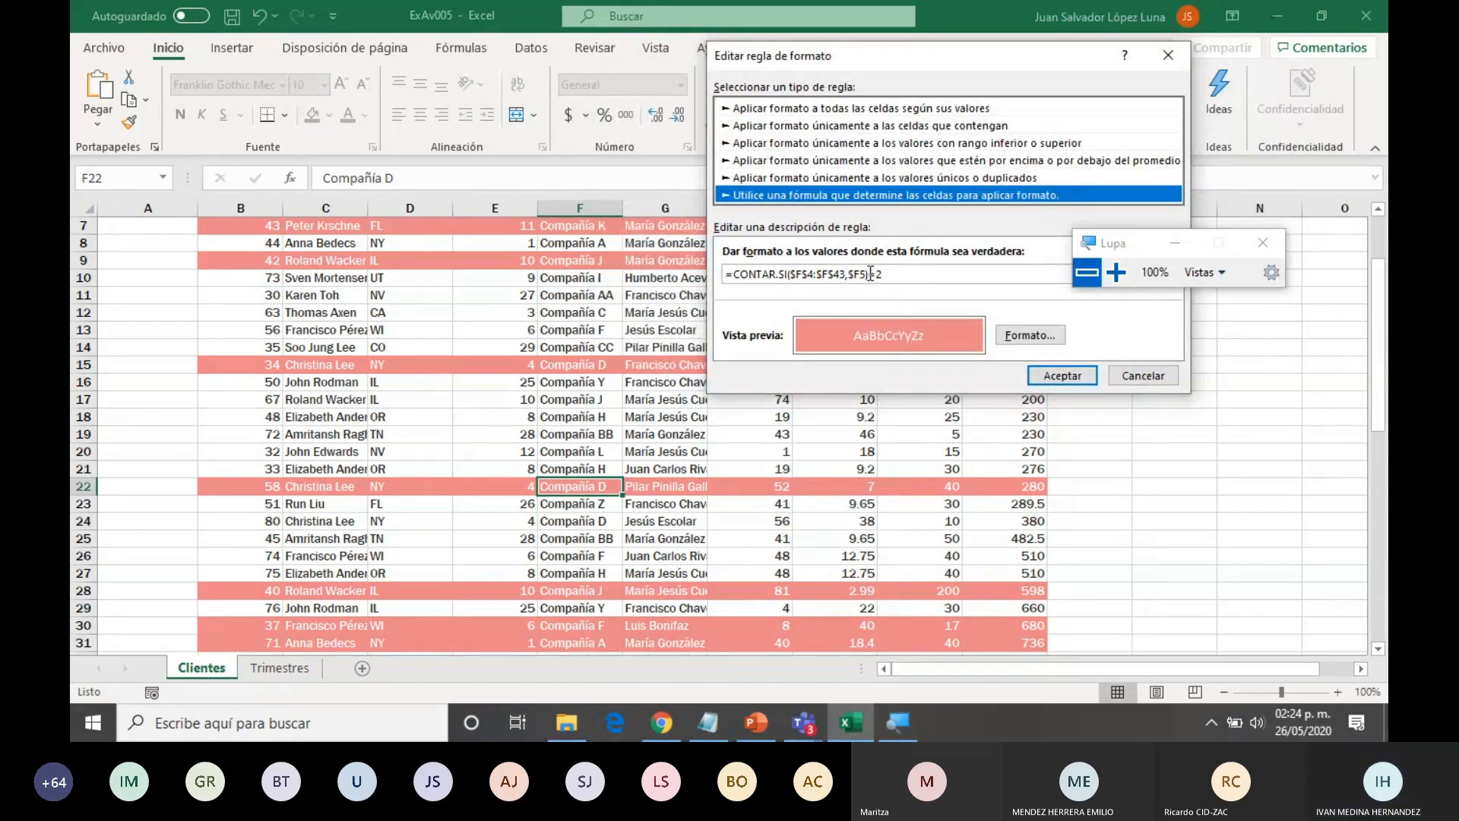
click(870, 274)
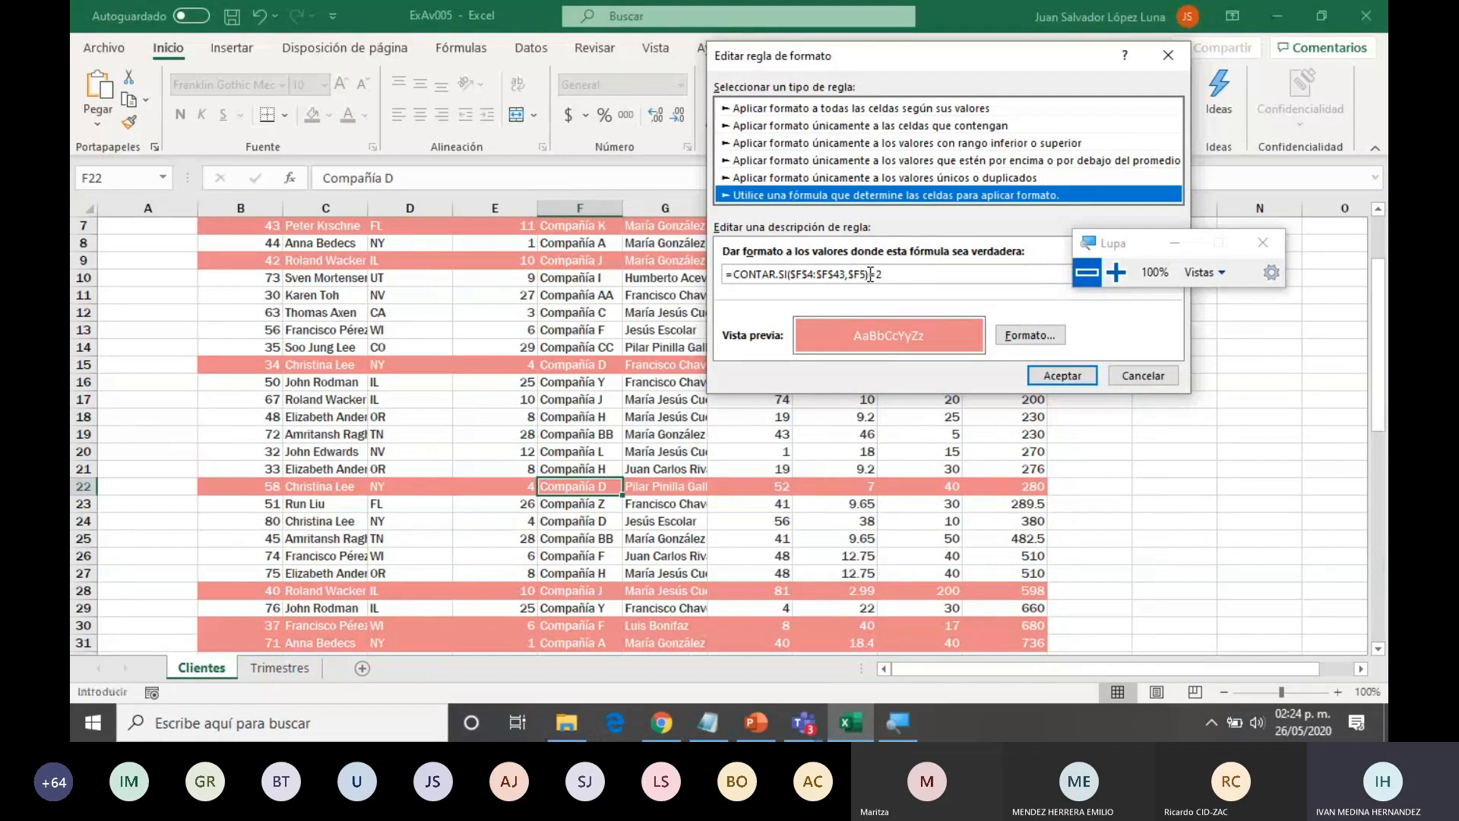
double_click(870, 274)
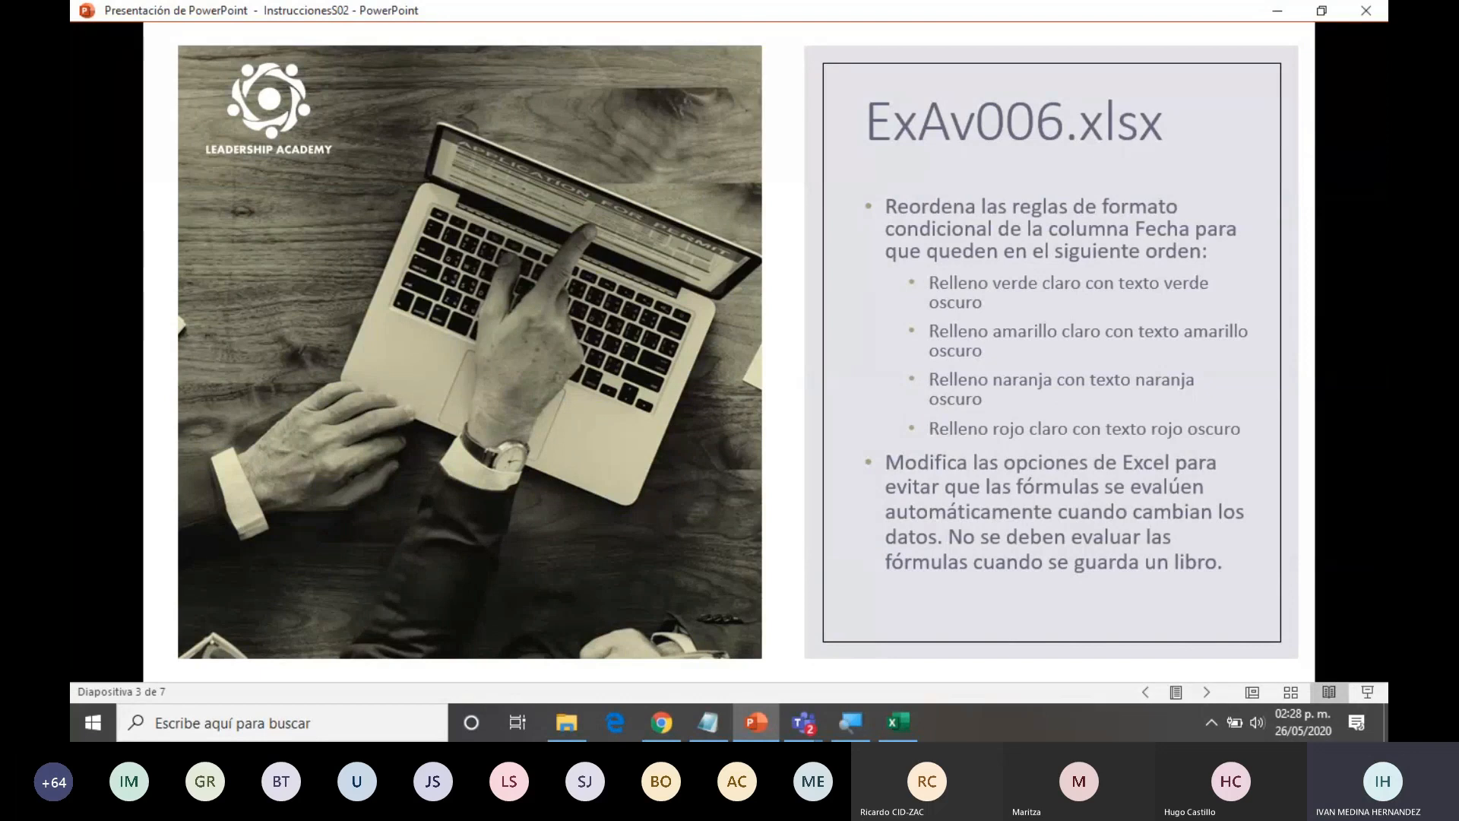
- Switch to the ExAv006 Excel workbook, look through the Fecha column and open its conditional formatting rules manager
key(alt+Tab)
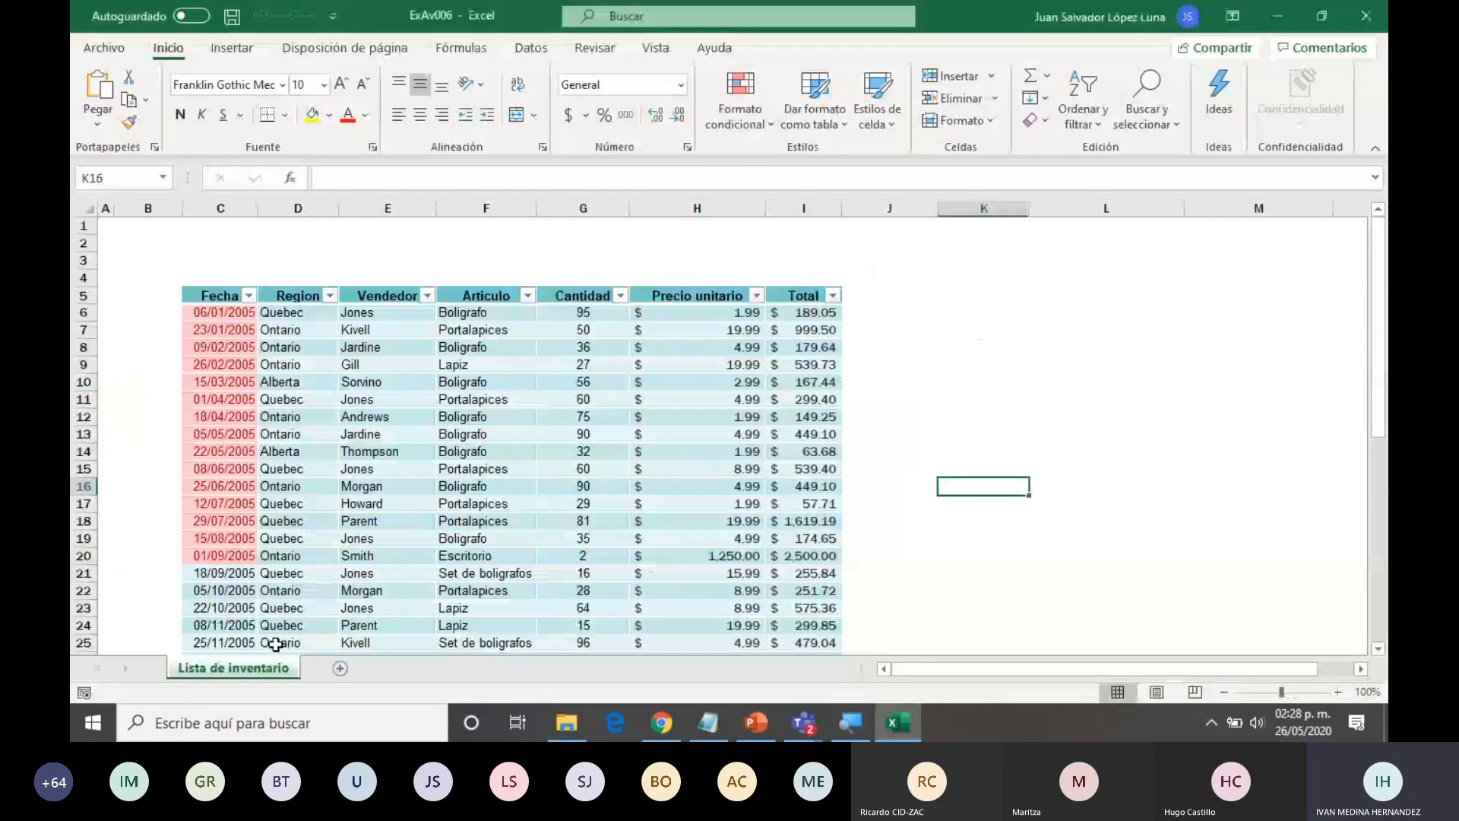
click(227, 311)
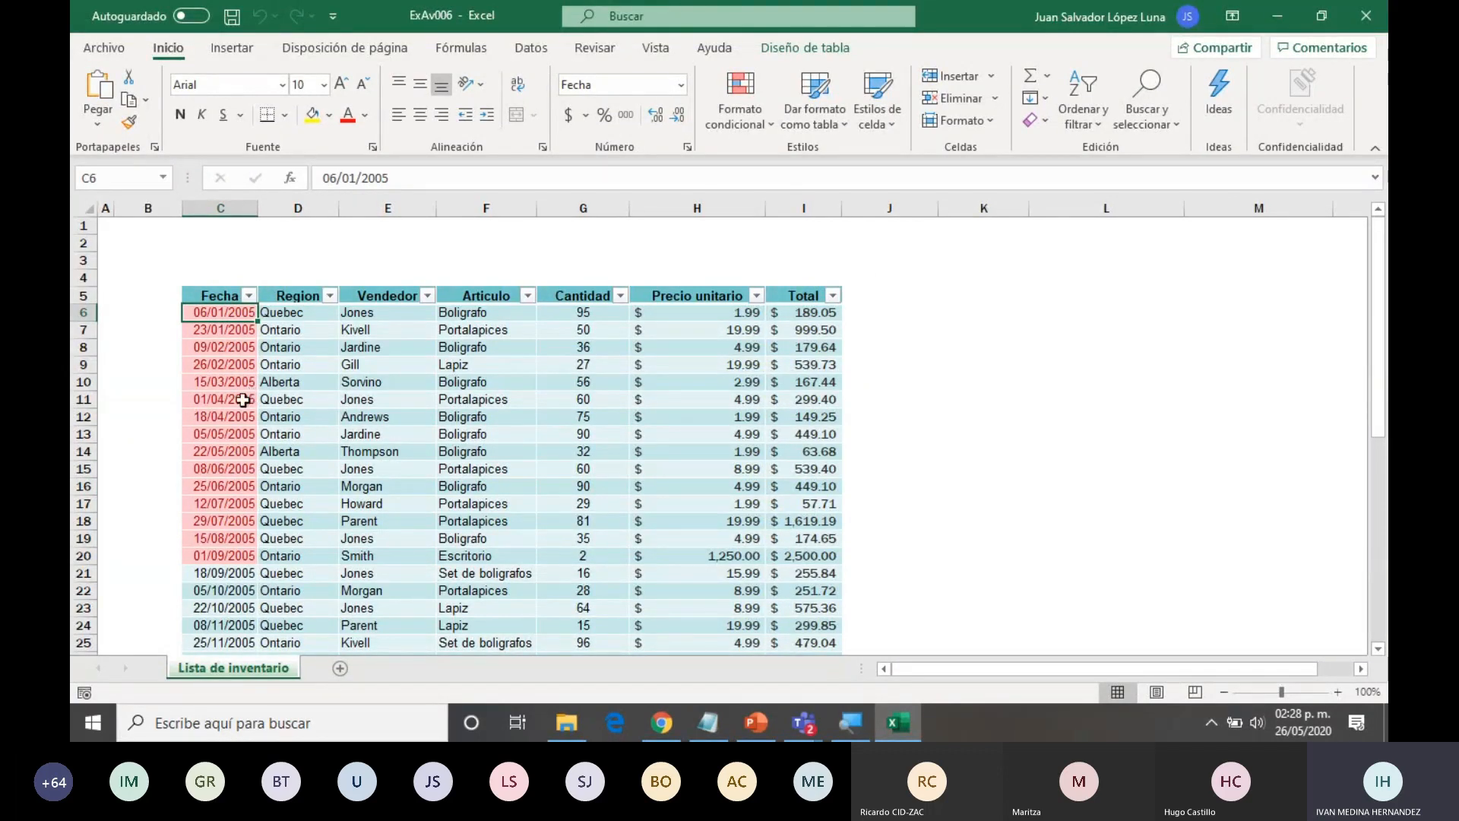
scroll(242, 400, down, 11)
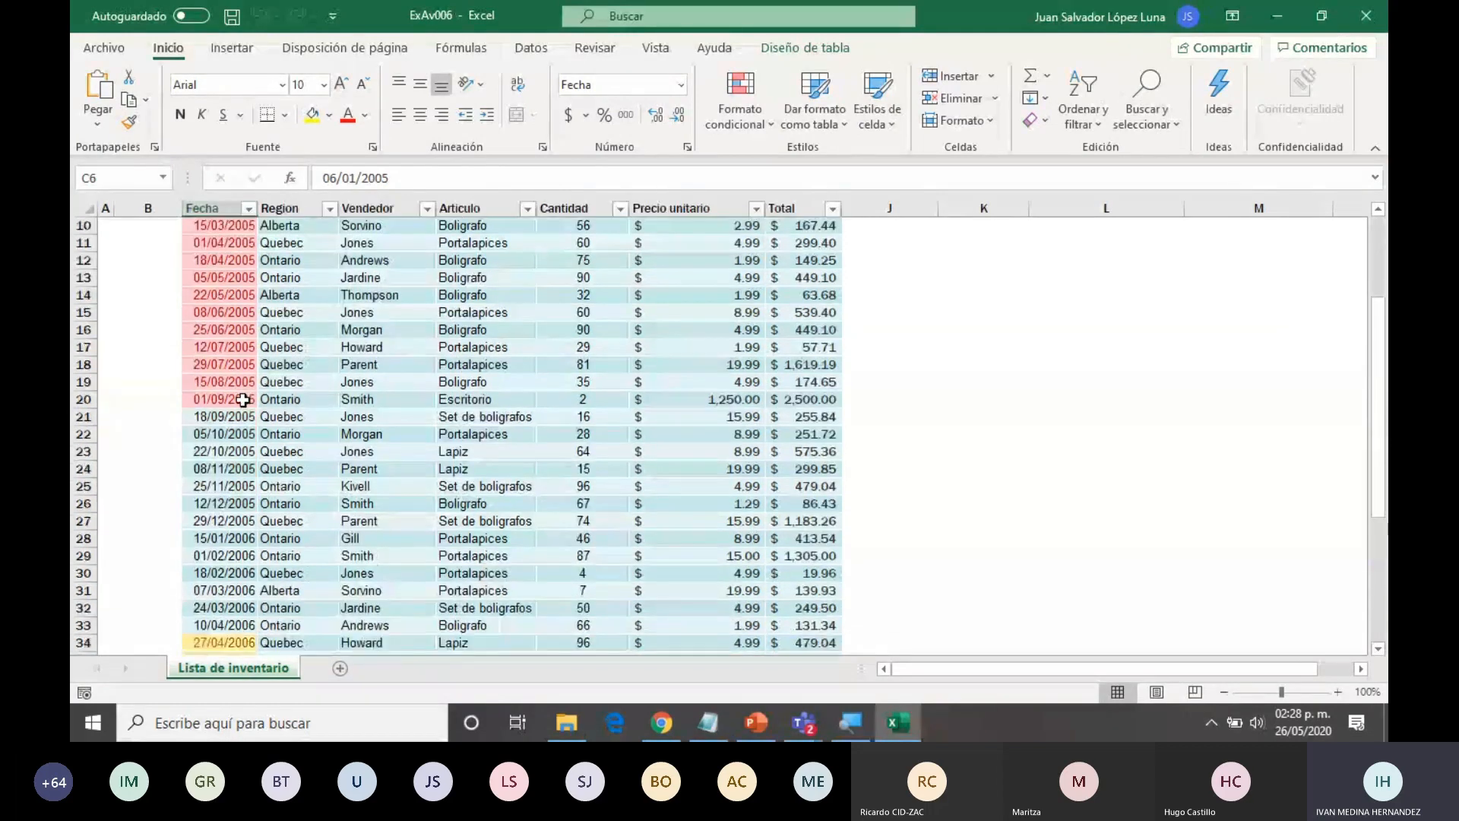
scroll(243, 400, up, 10)
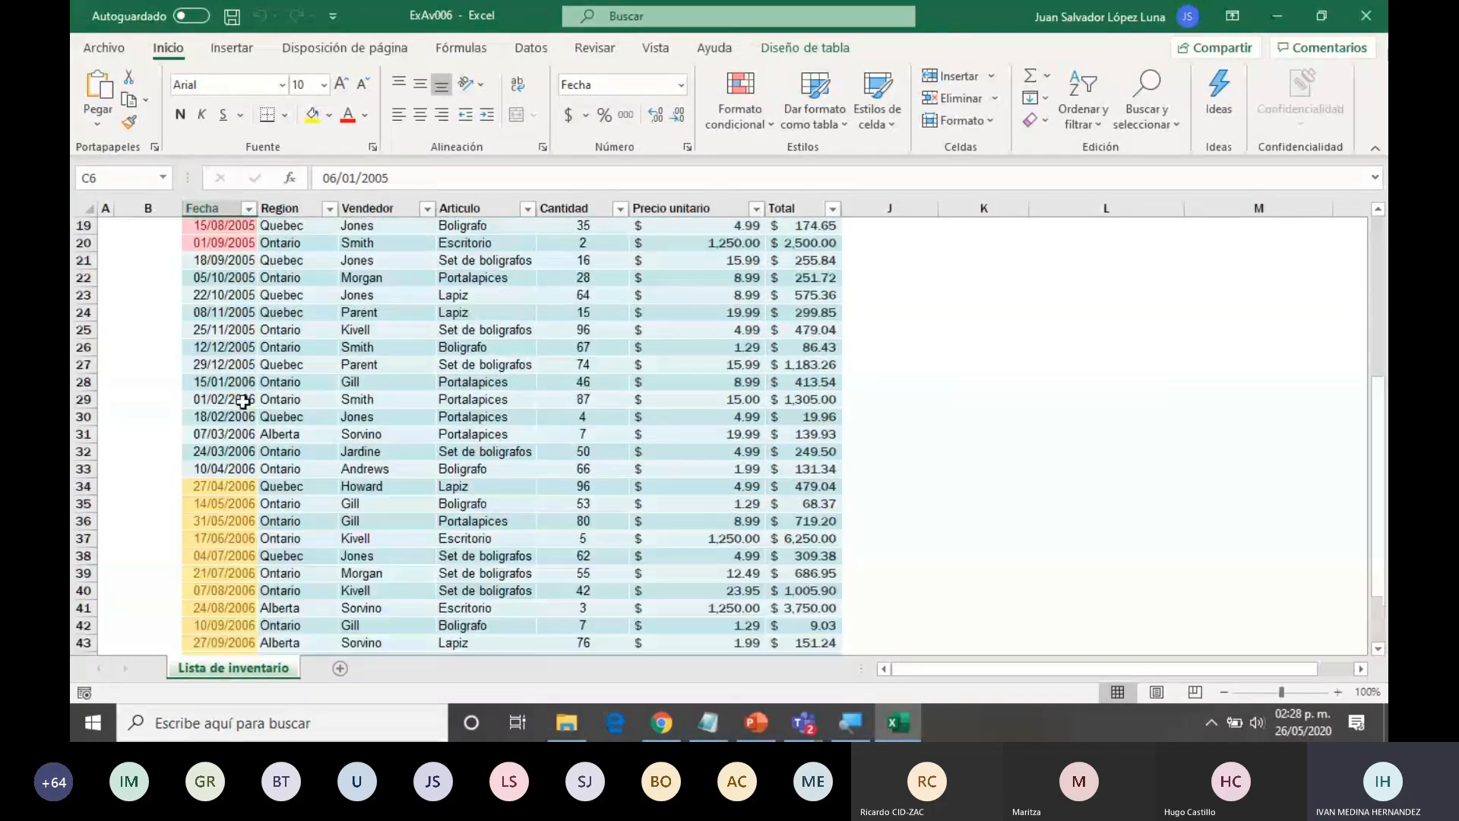
click(756, 117)
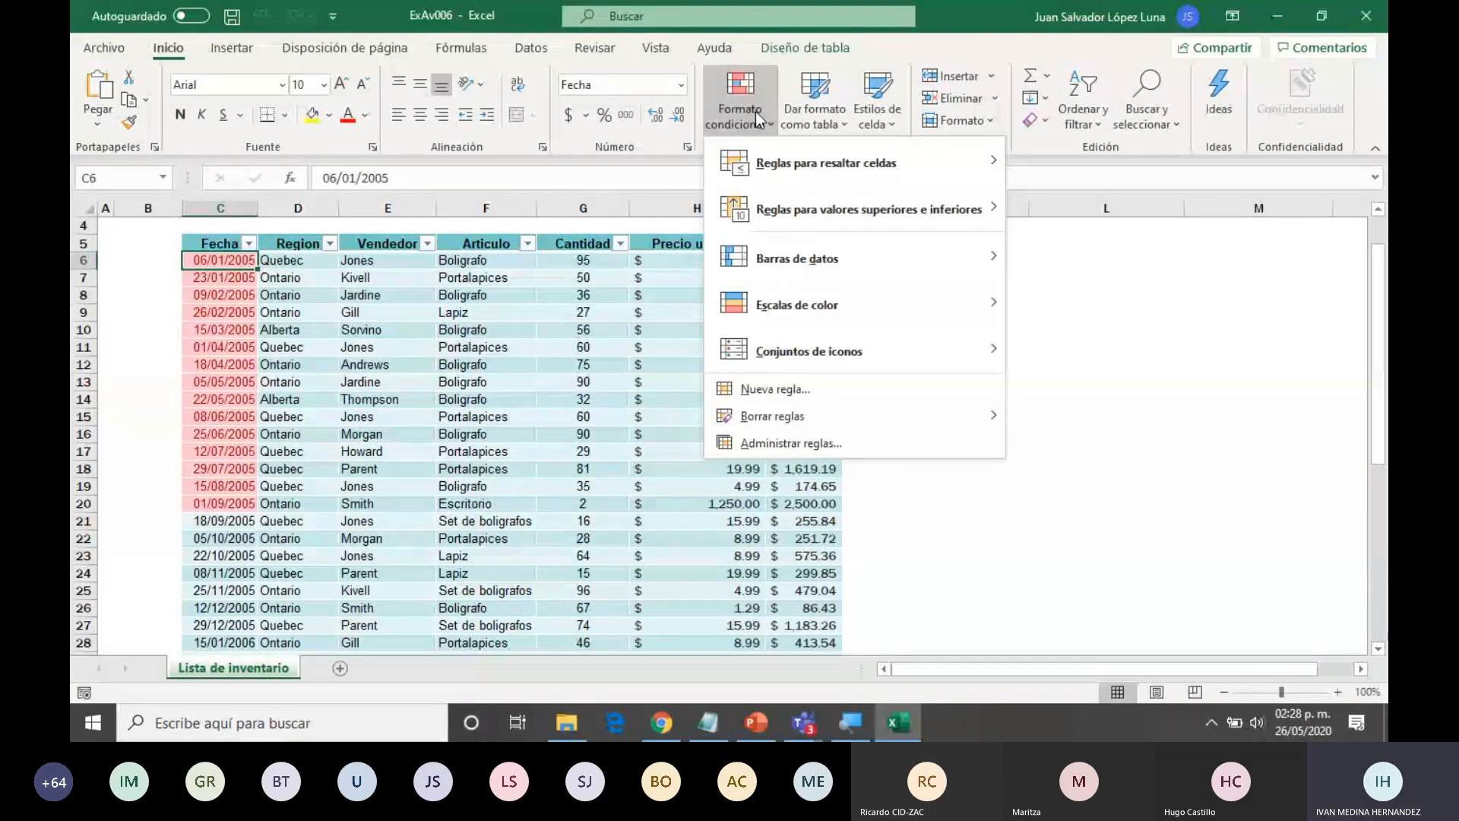
mouse_move(777, 430)
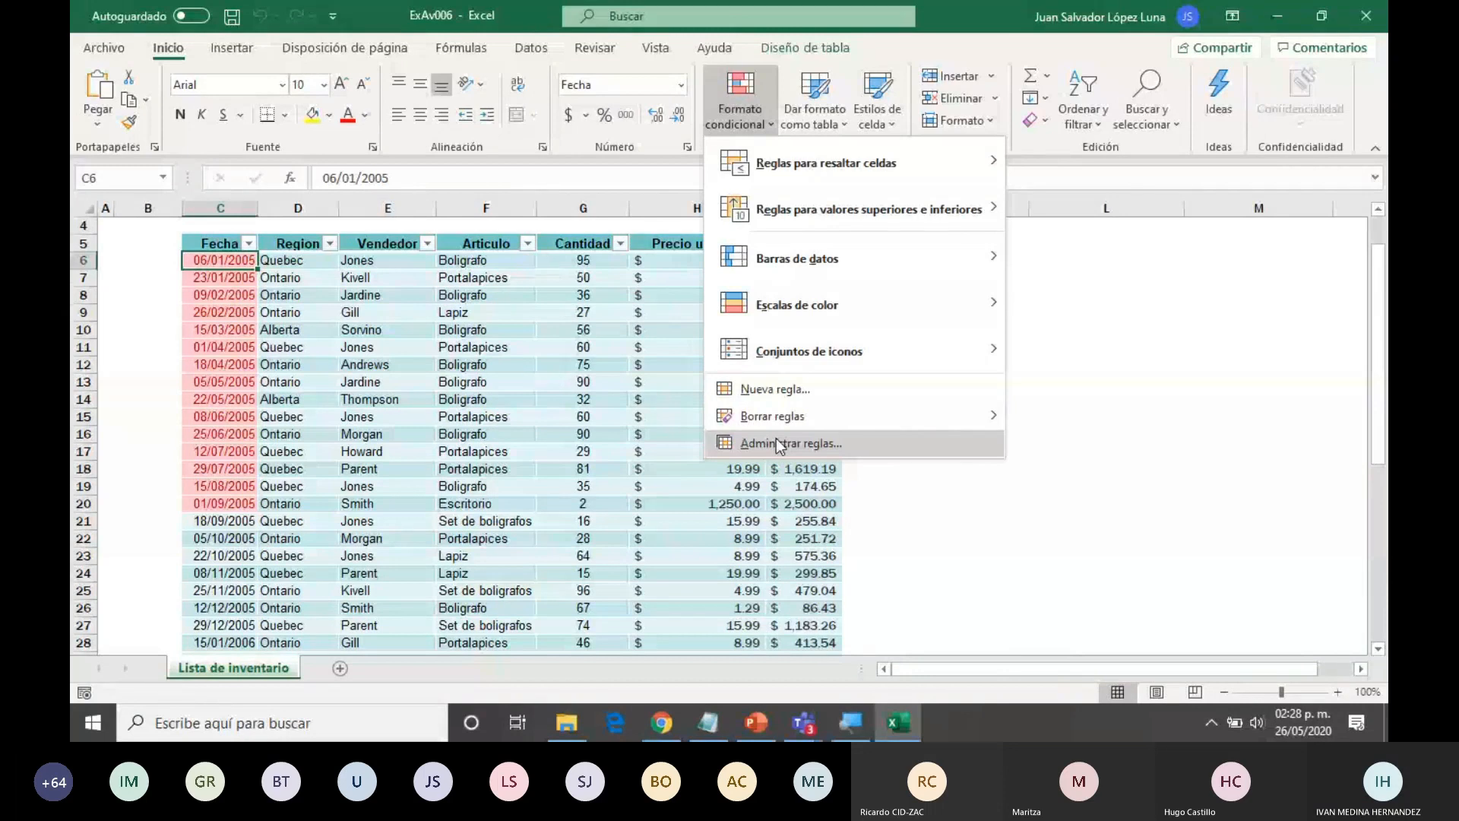
click(777, 441)
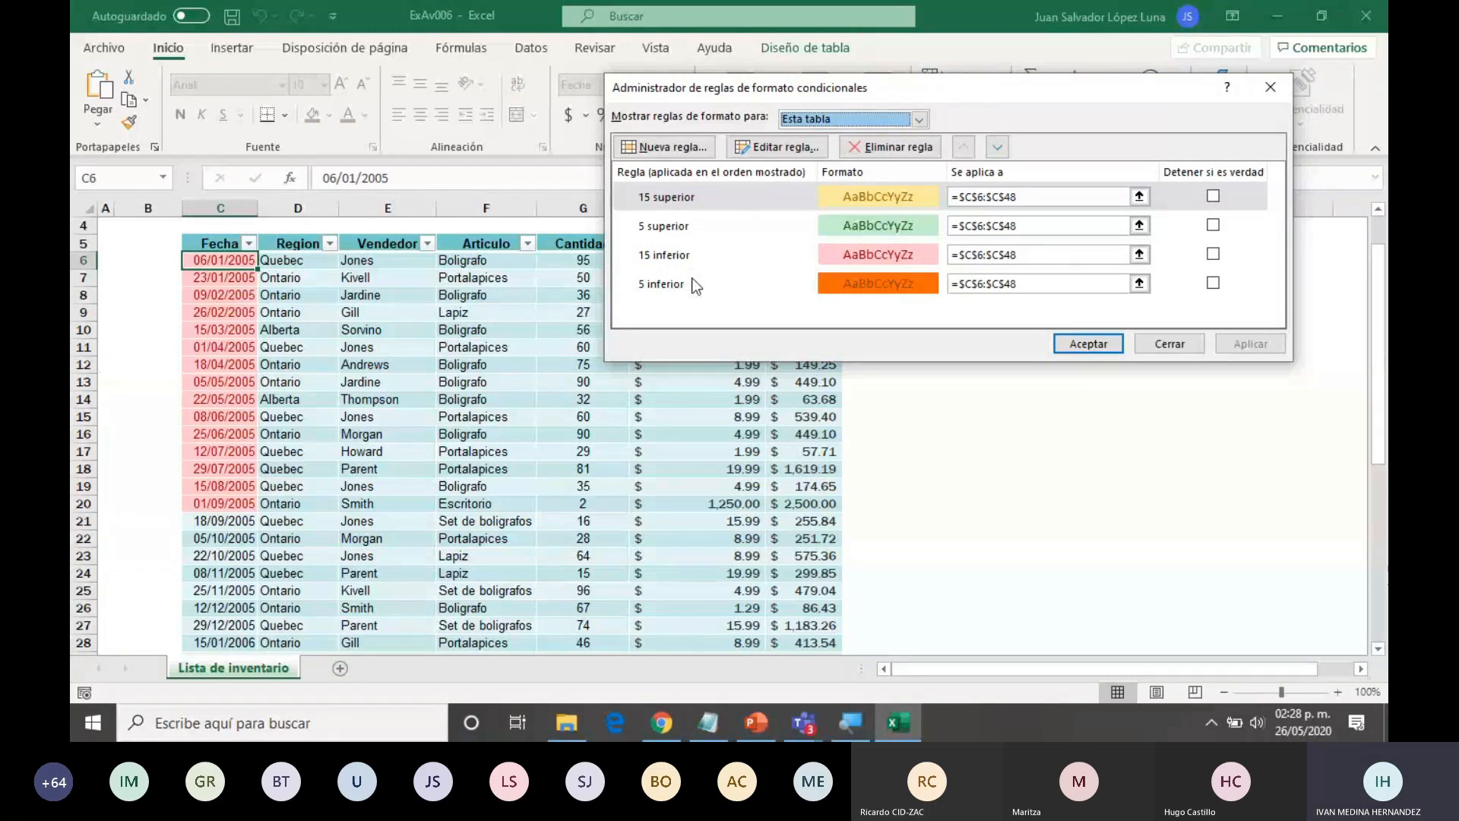
- Consult the required order on the PowerPoint instruction slide and move the light green 5 superior rule to first place
click(756, 722)
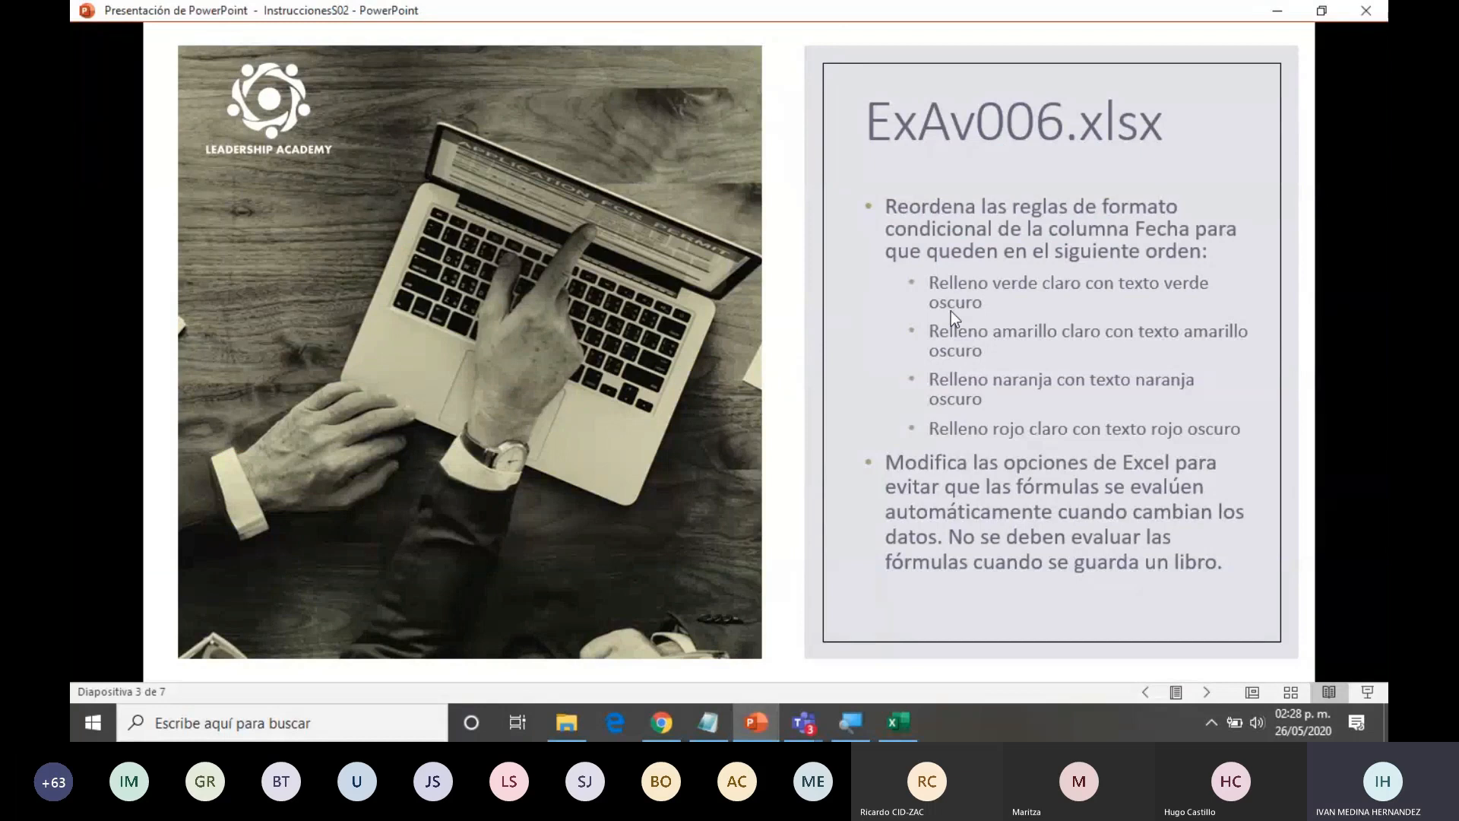
key(alt+Tab)
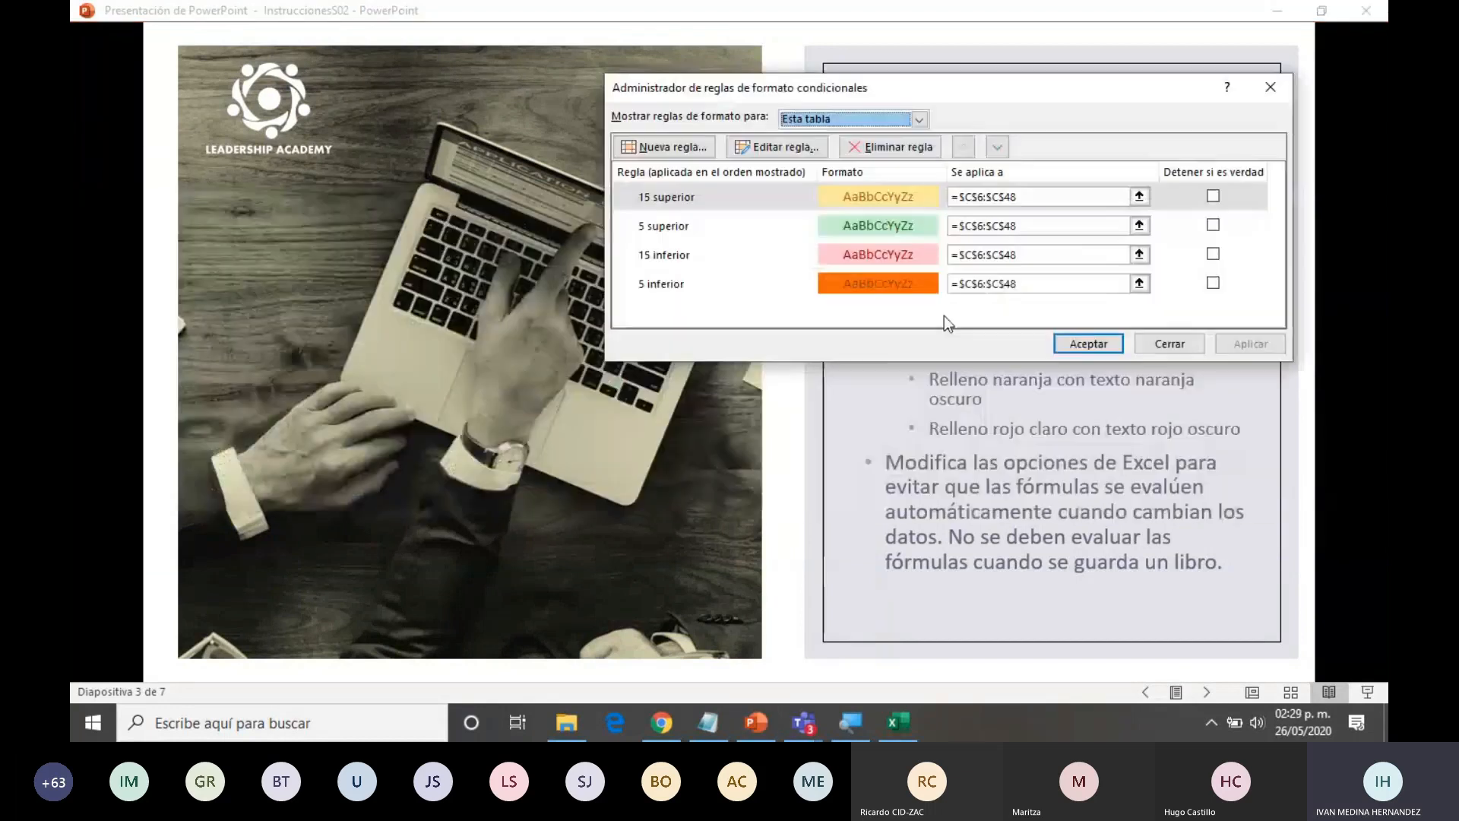
click(666, 228)
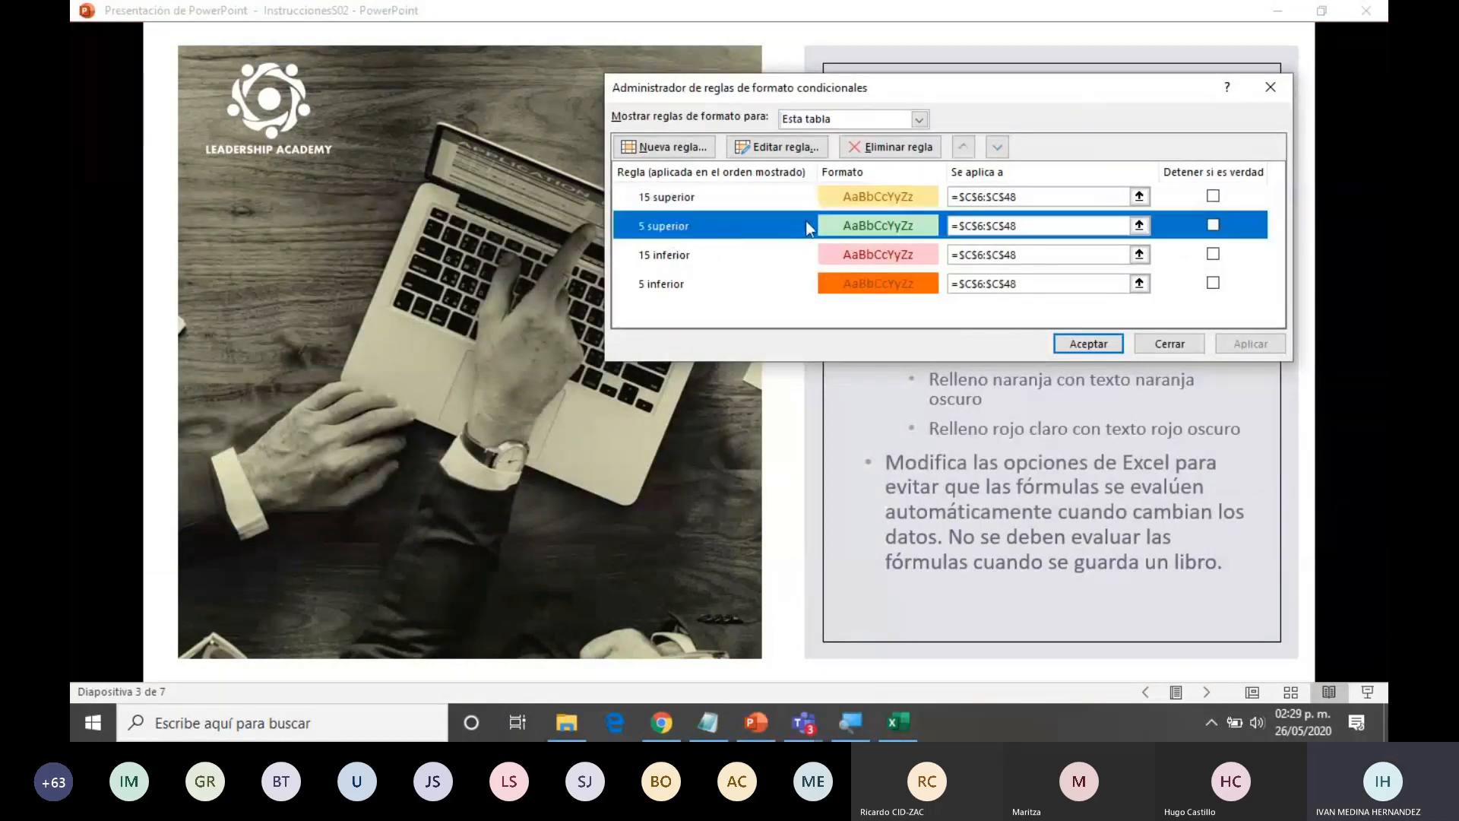
click(965, 148)
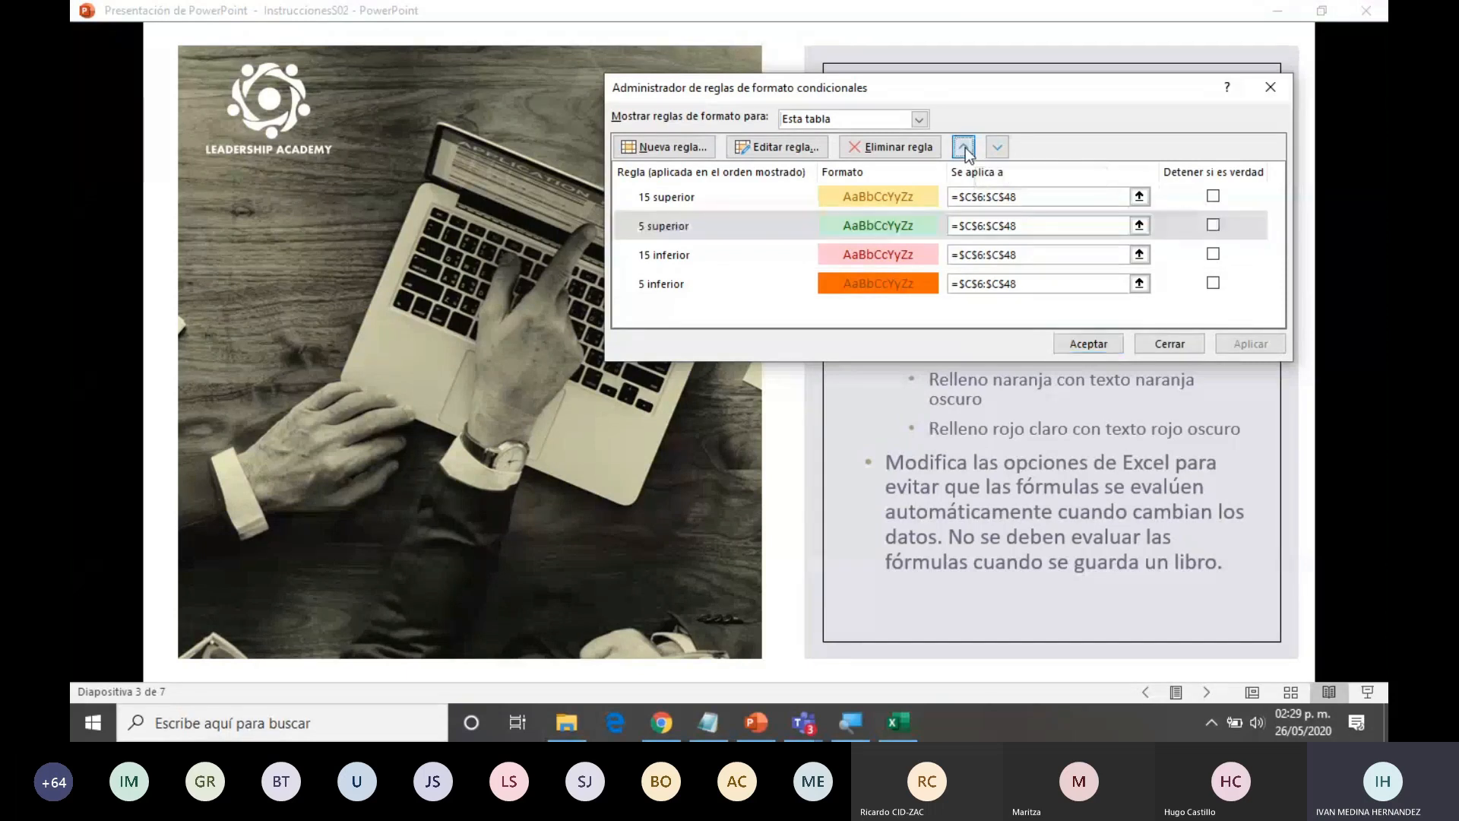
- Move the orange 5 inferior rule above the light red 15 inferior rule, checking the order against the PowerPoint slide
click(872, 442)
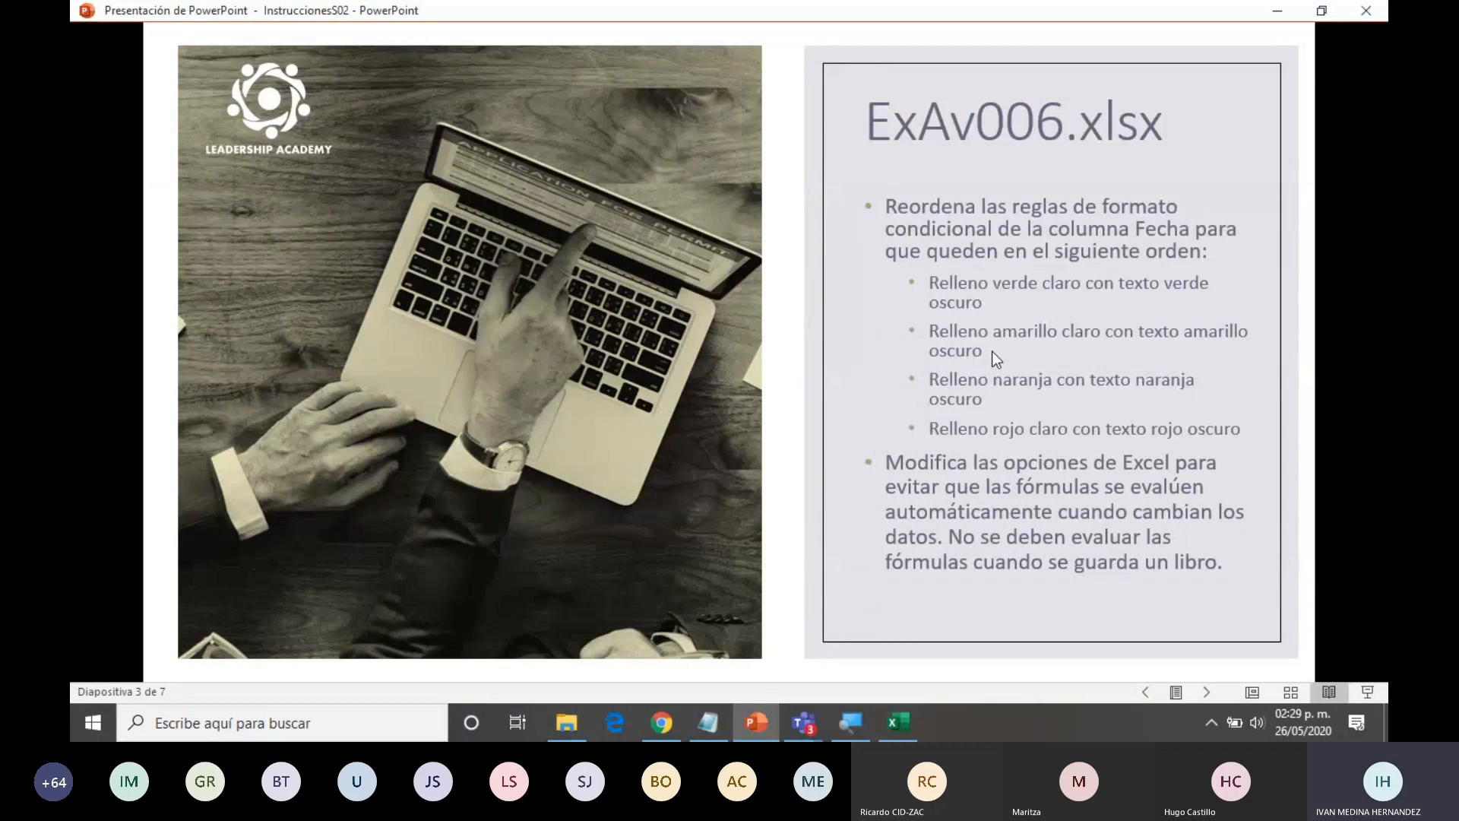
key(alt+Tab)
click(694, 231)
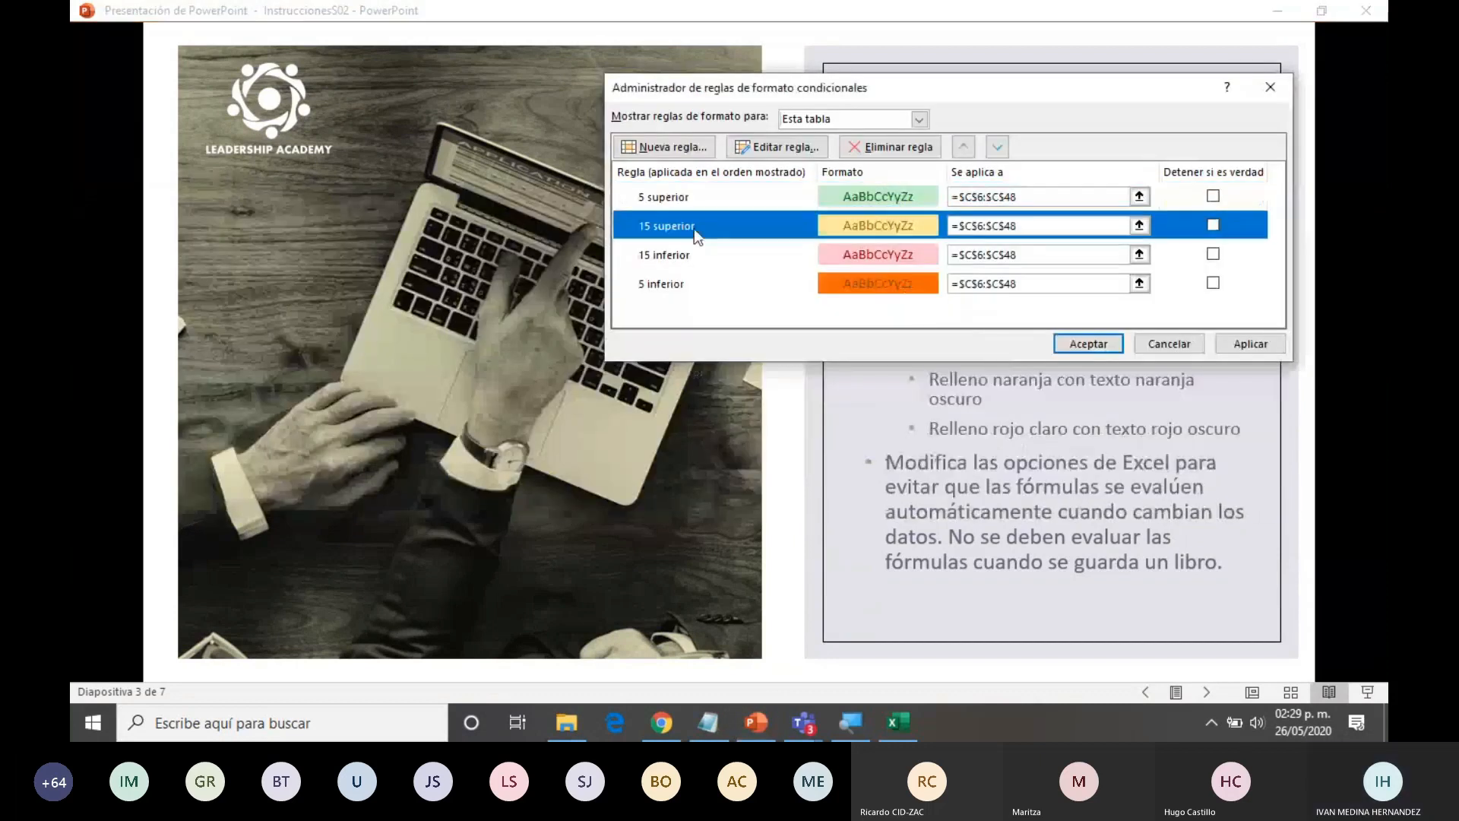
click(923, 408)
key(alt+Tab)
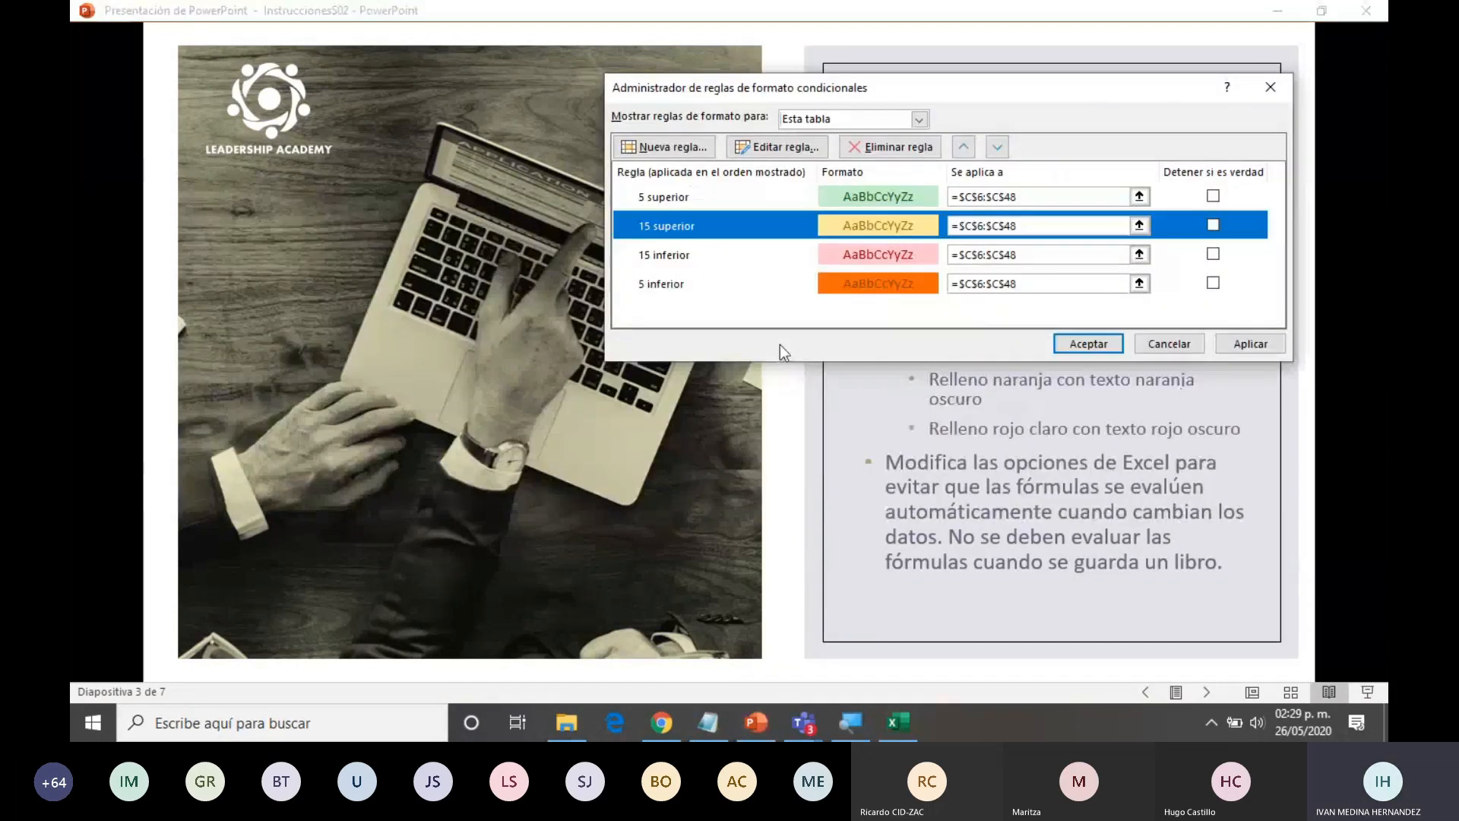
click(718, 283)
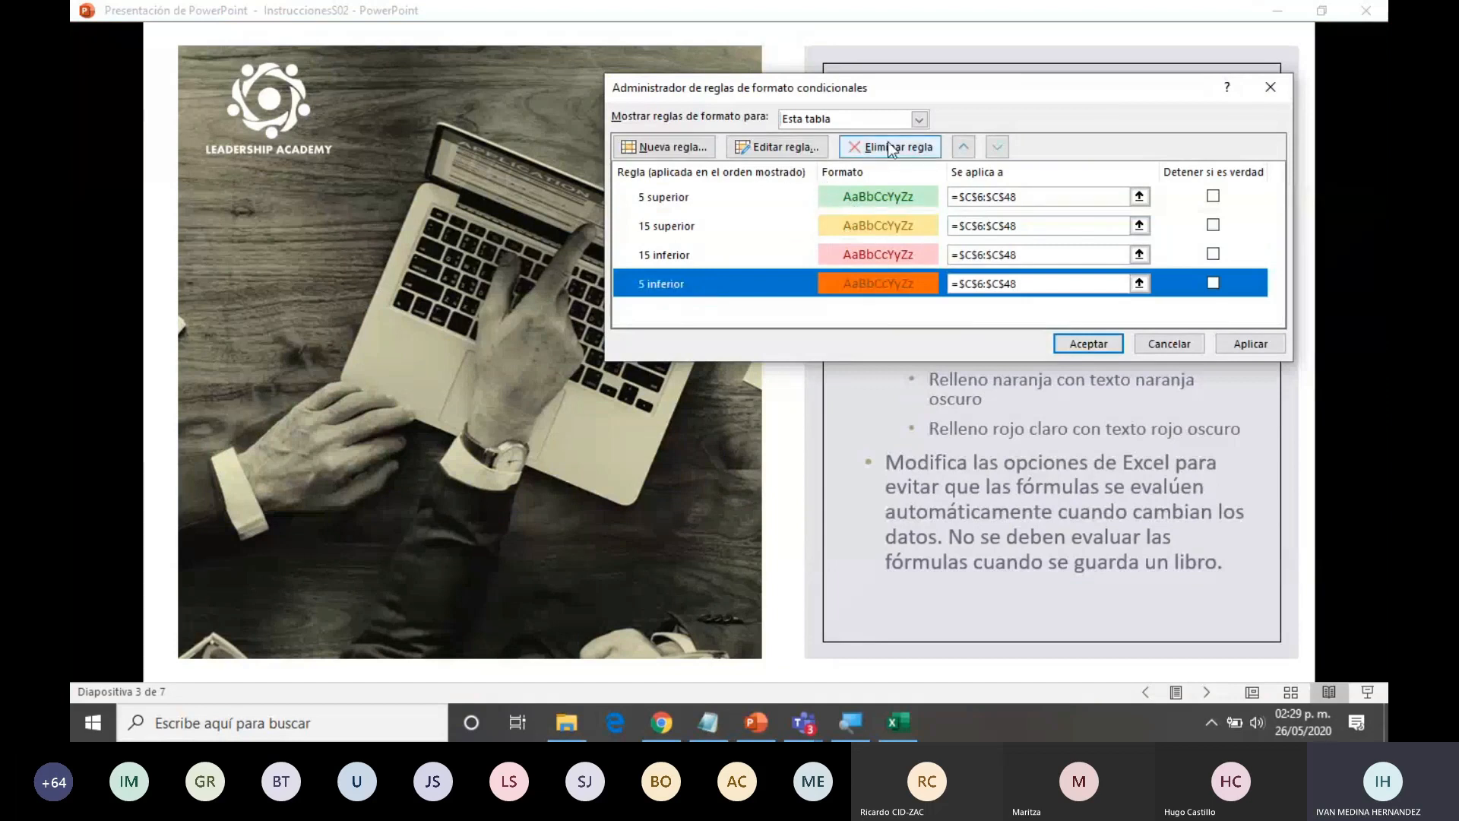
click(963, 148)
click(977, 385)
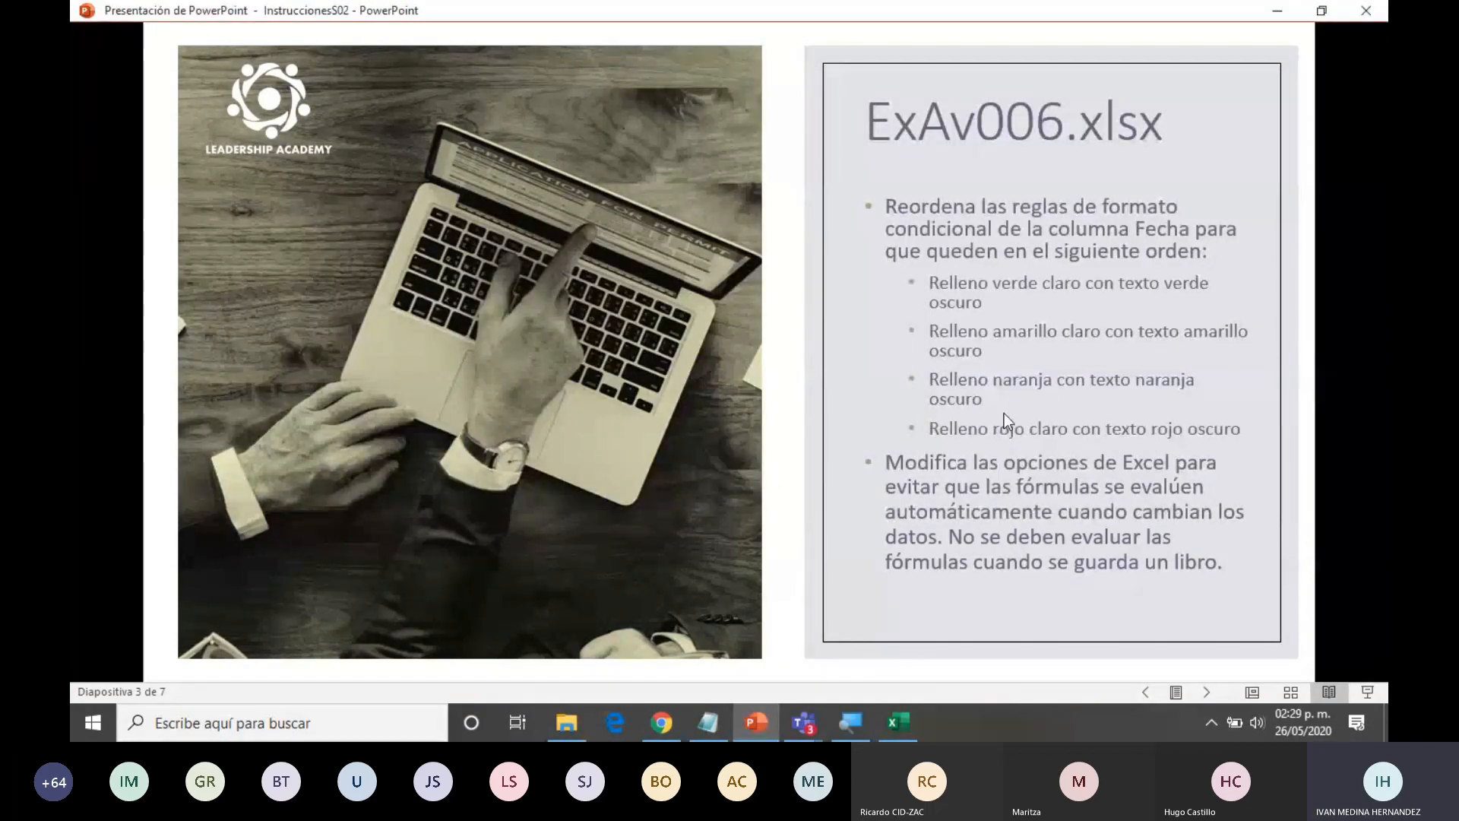
key(alt+Tab)
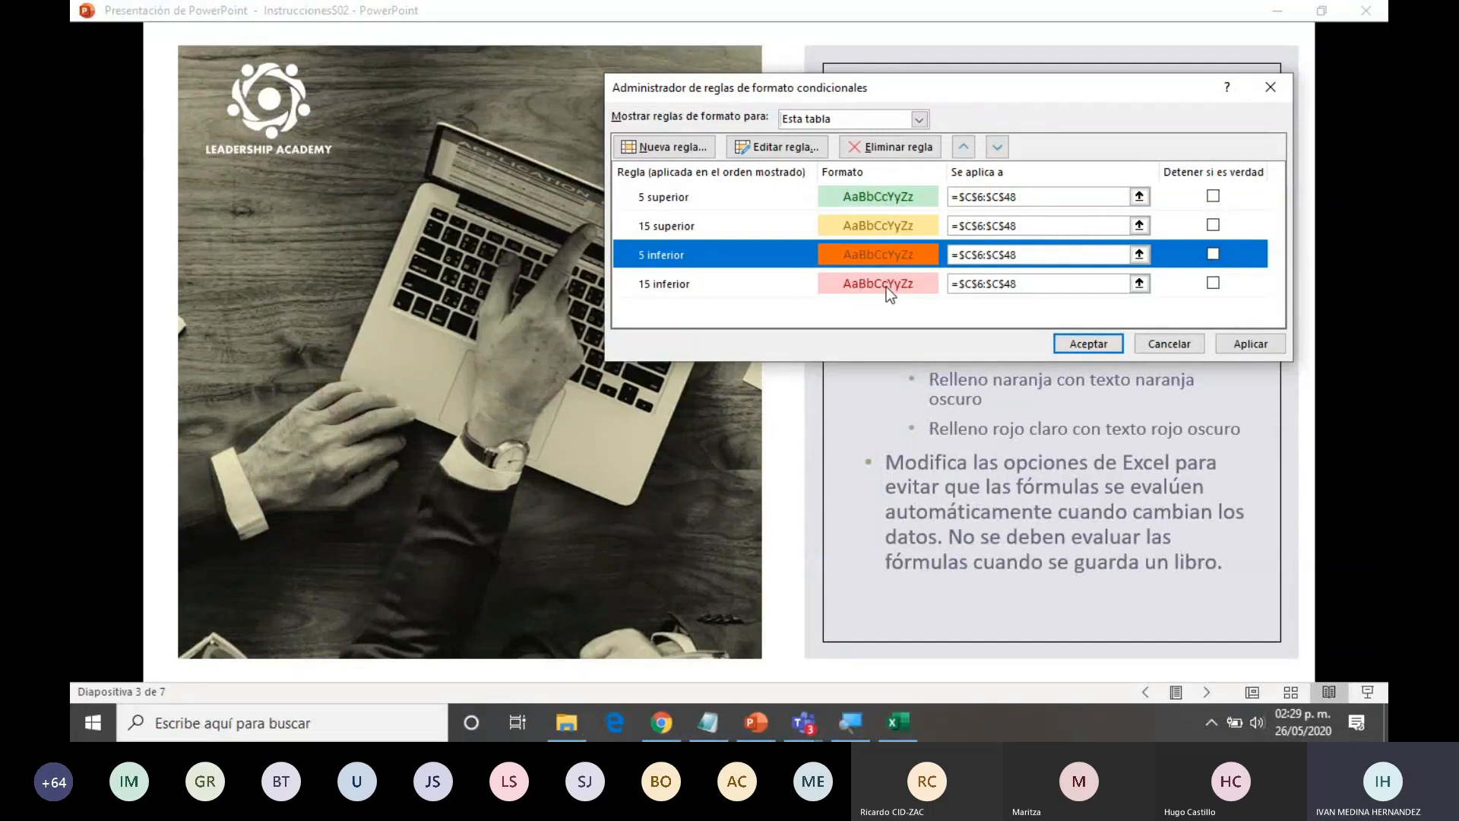
- Apply the reordered Fecha conditional formatting rules and open the formula calculation options for the ExAv006 workbook in Excel
click(1073, 345)
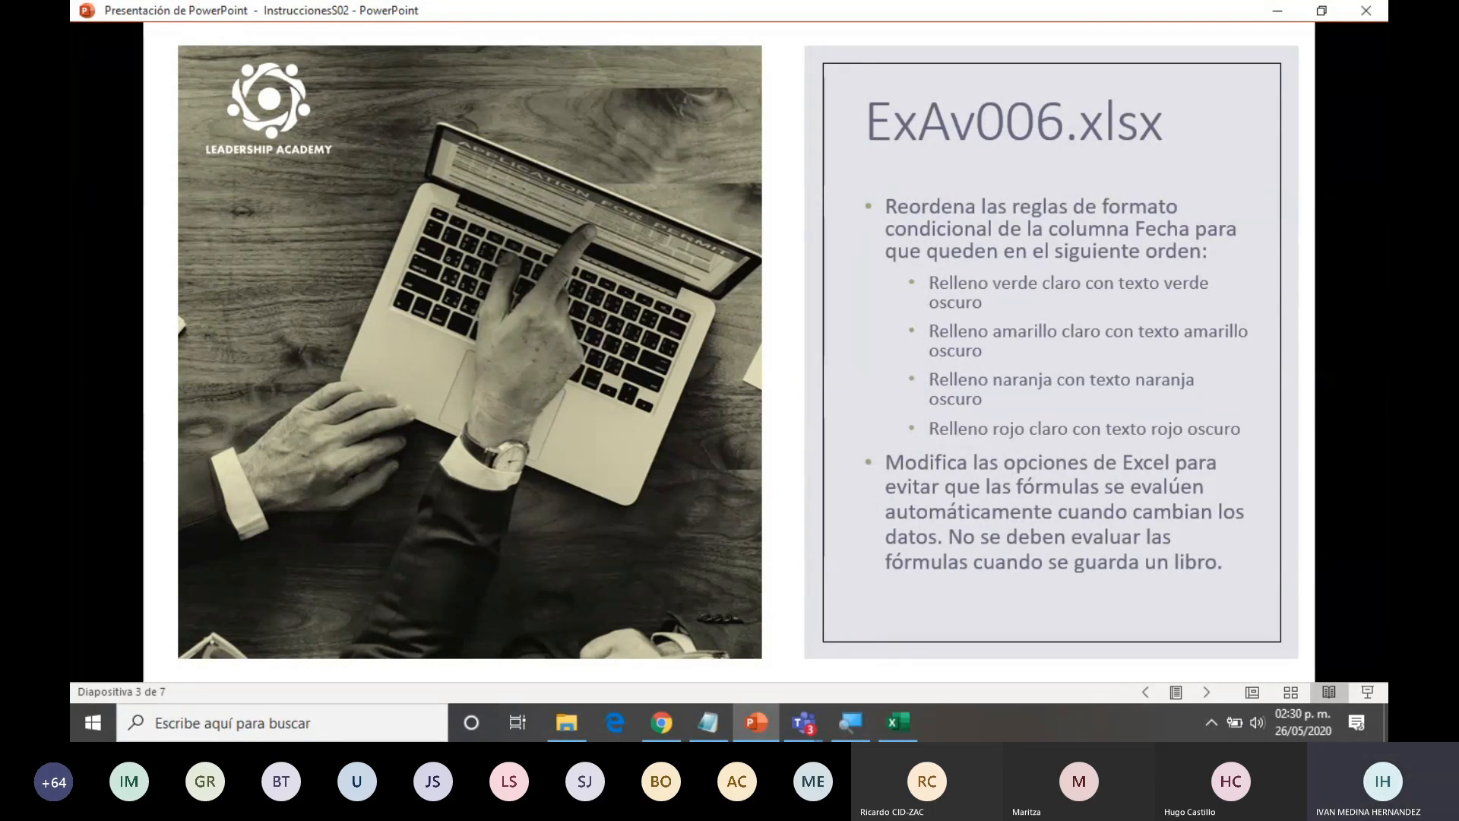
click(899, 723)
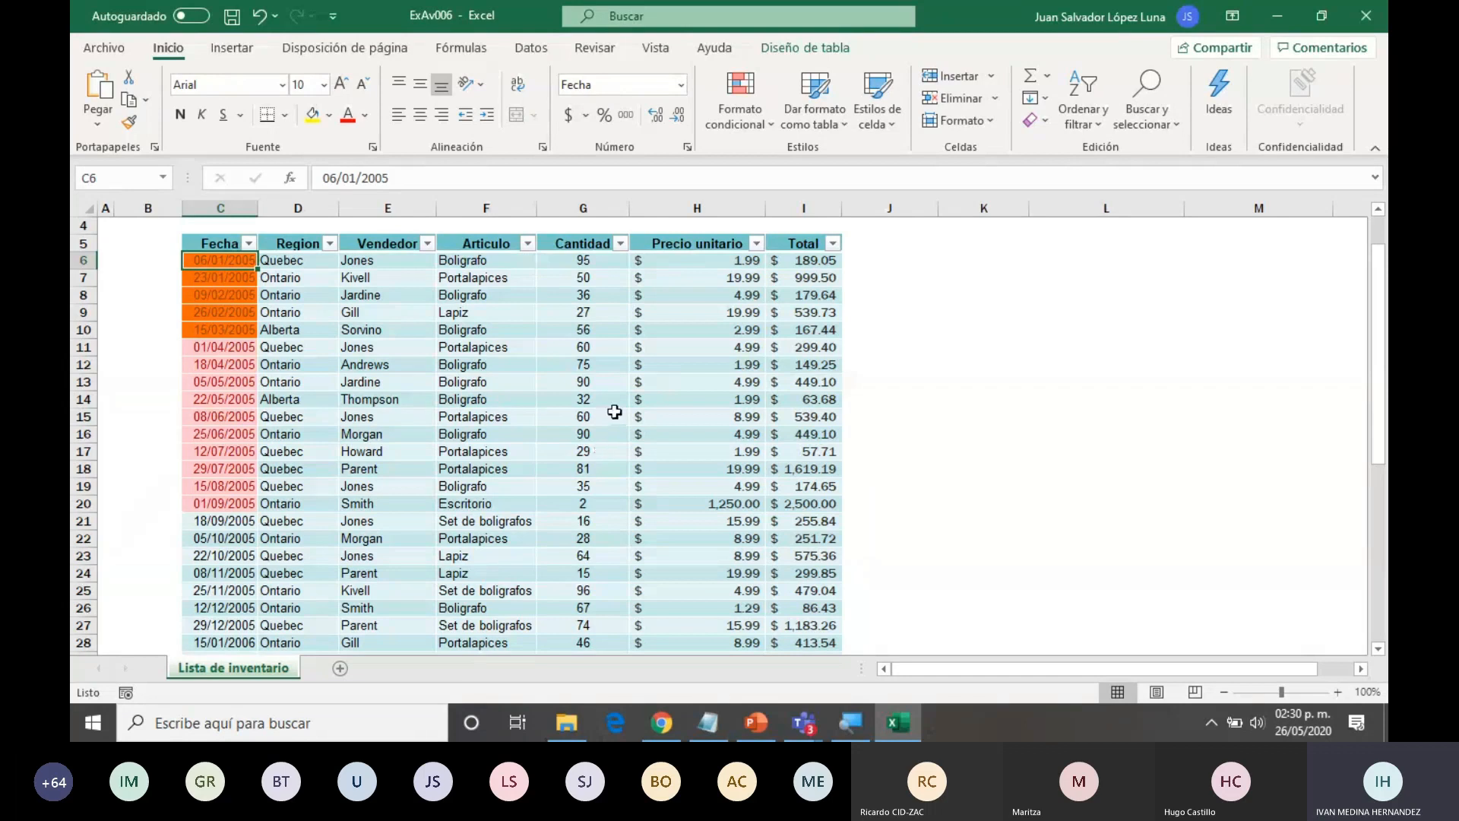
click(112, 52)
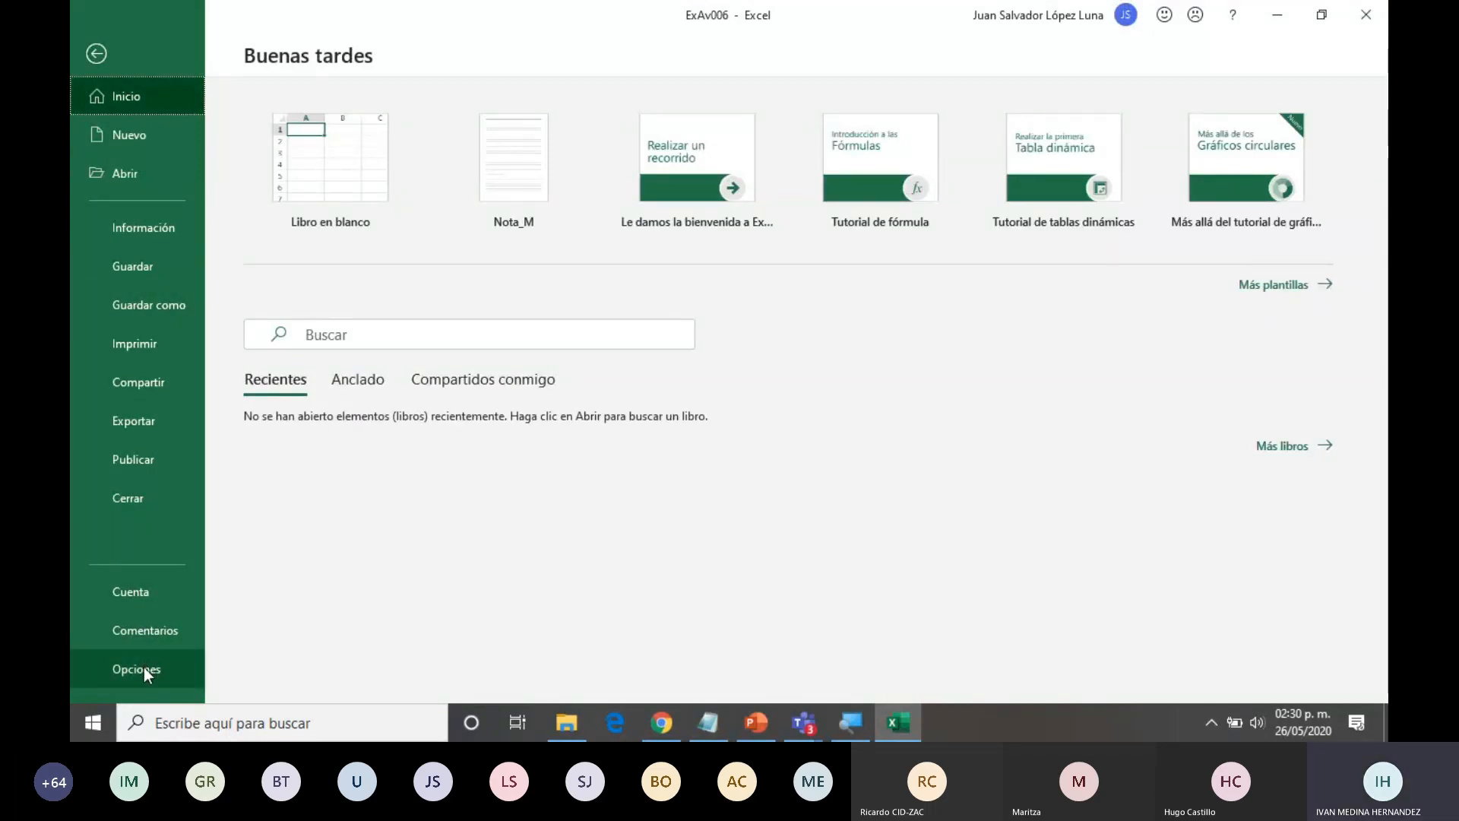
key(Escape)
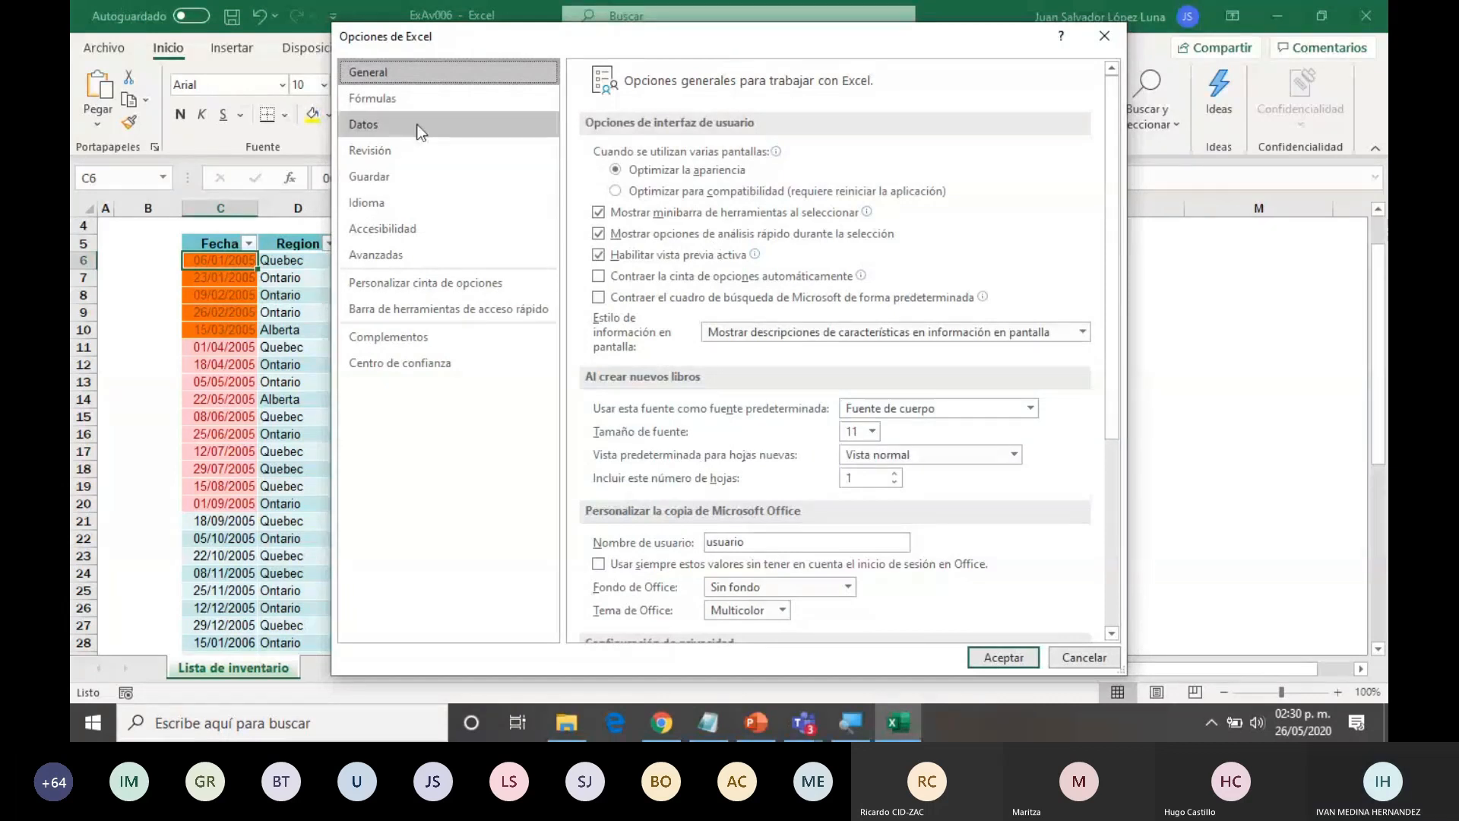
click(399, 106)
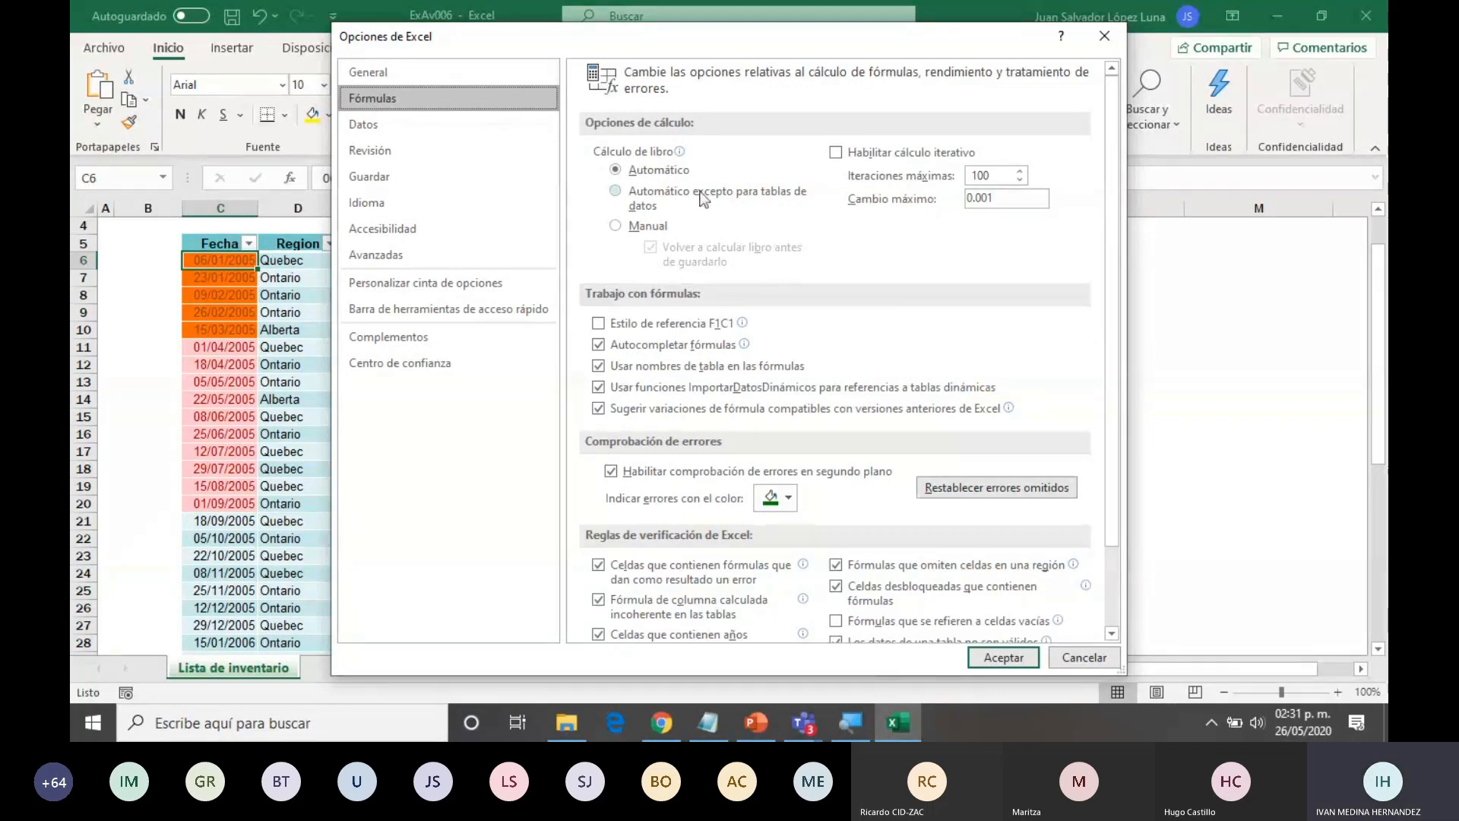
- Set workbook calculation to Manual and turn off recalculation before saving, checking the requirement on the PowerPoint instruction slide
mouse_move(617, 170)
mouse_move(623, 241)
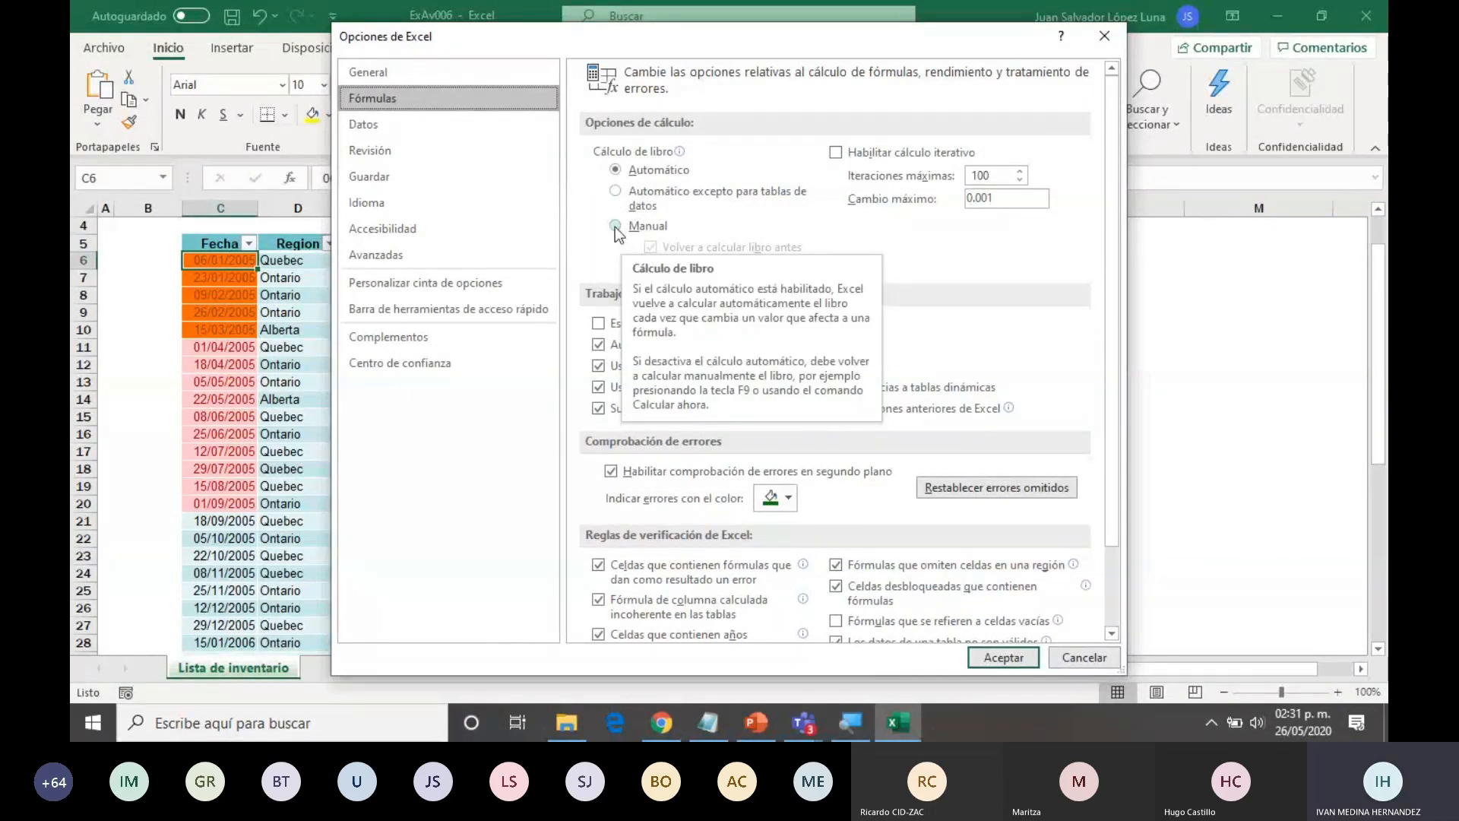
click(615, 226)
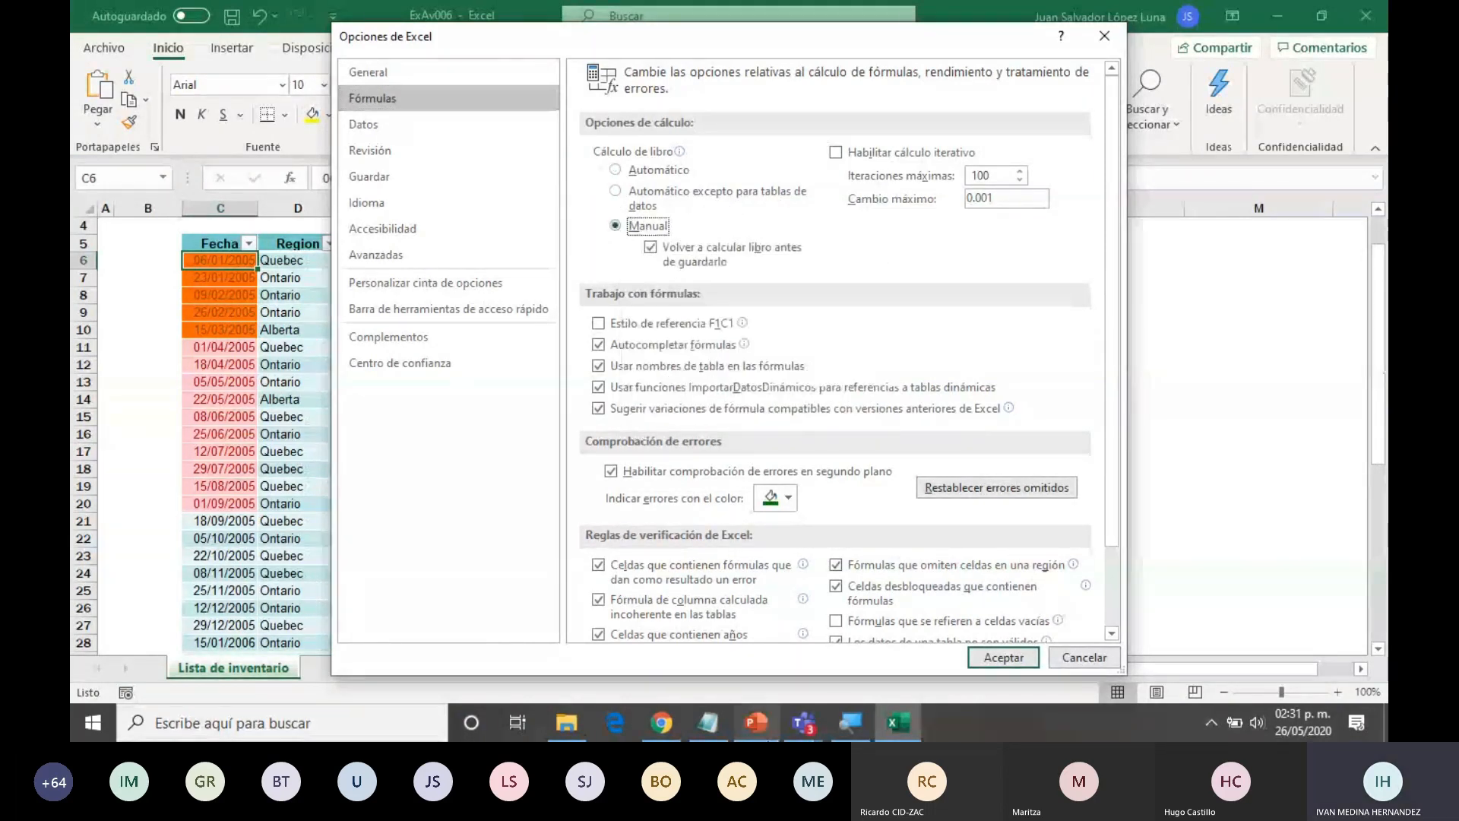
key(alt+Tab)
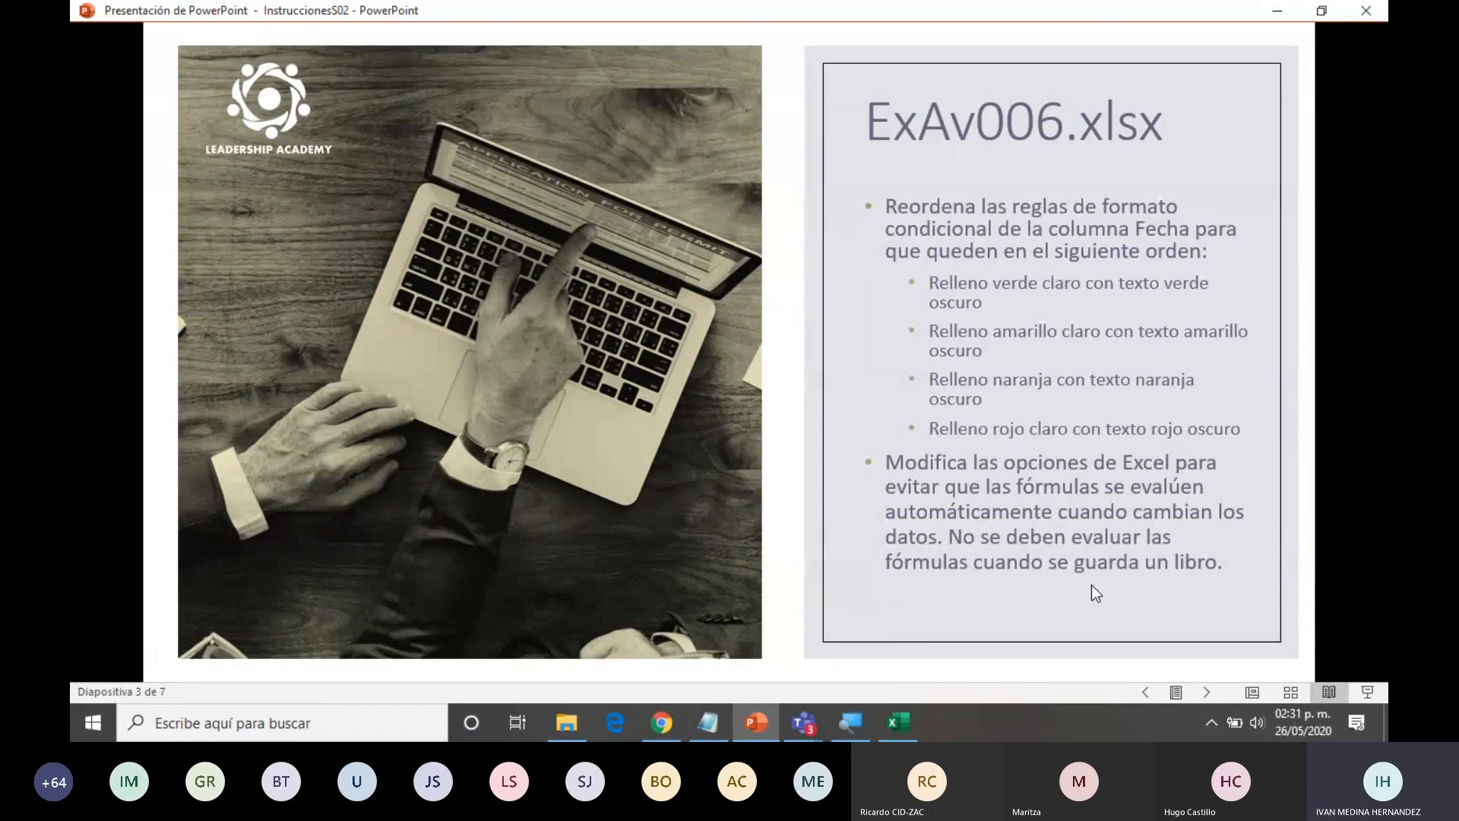
key(alt+Tab)
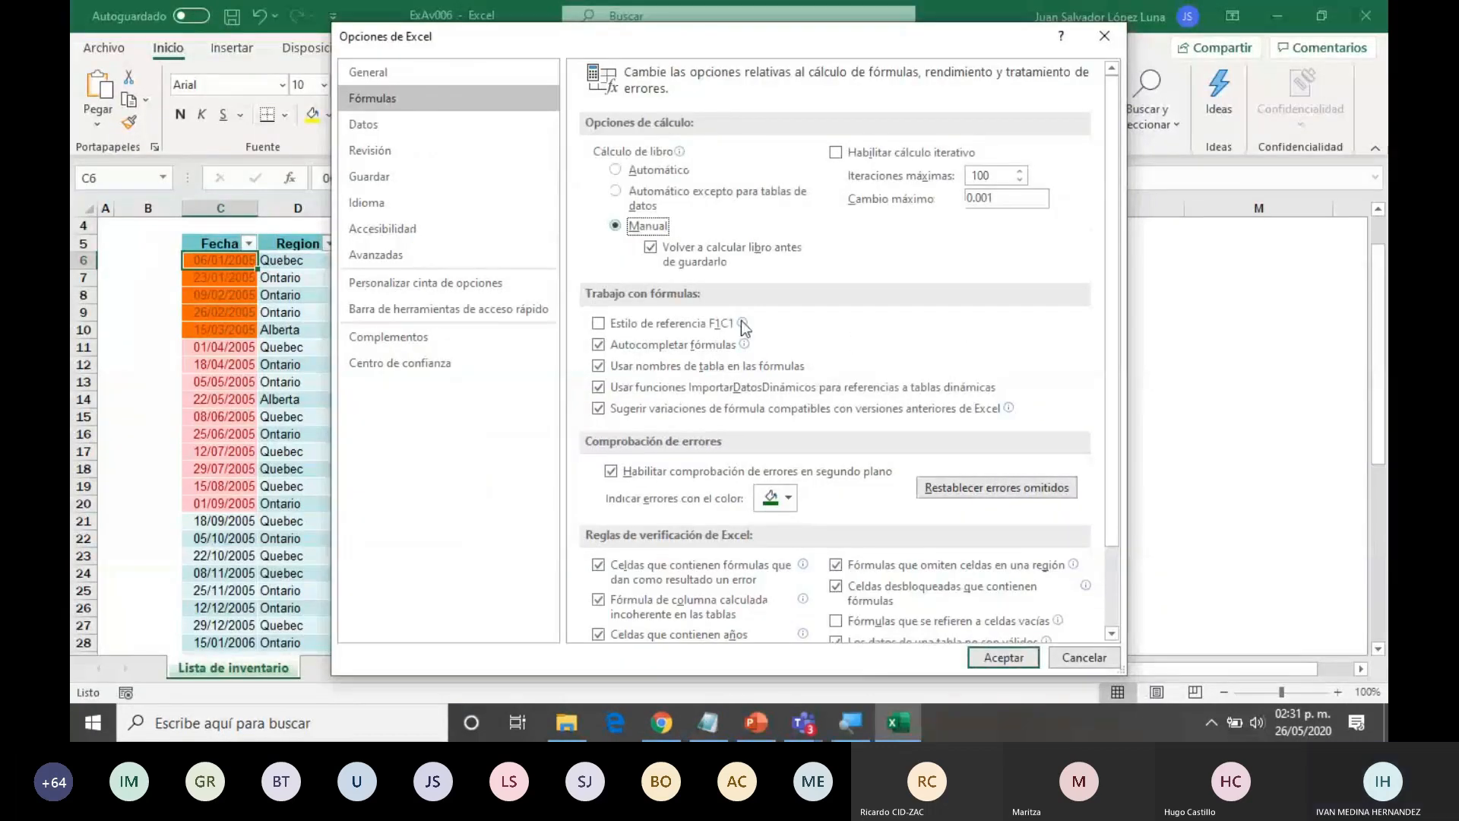
click(652, 250)
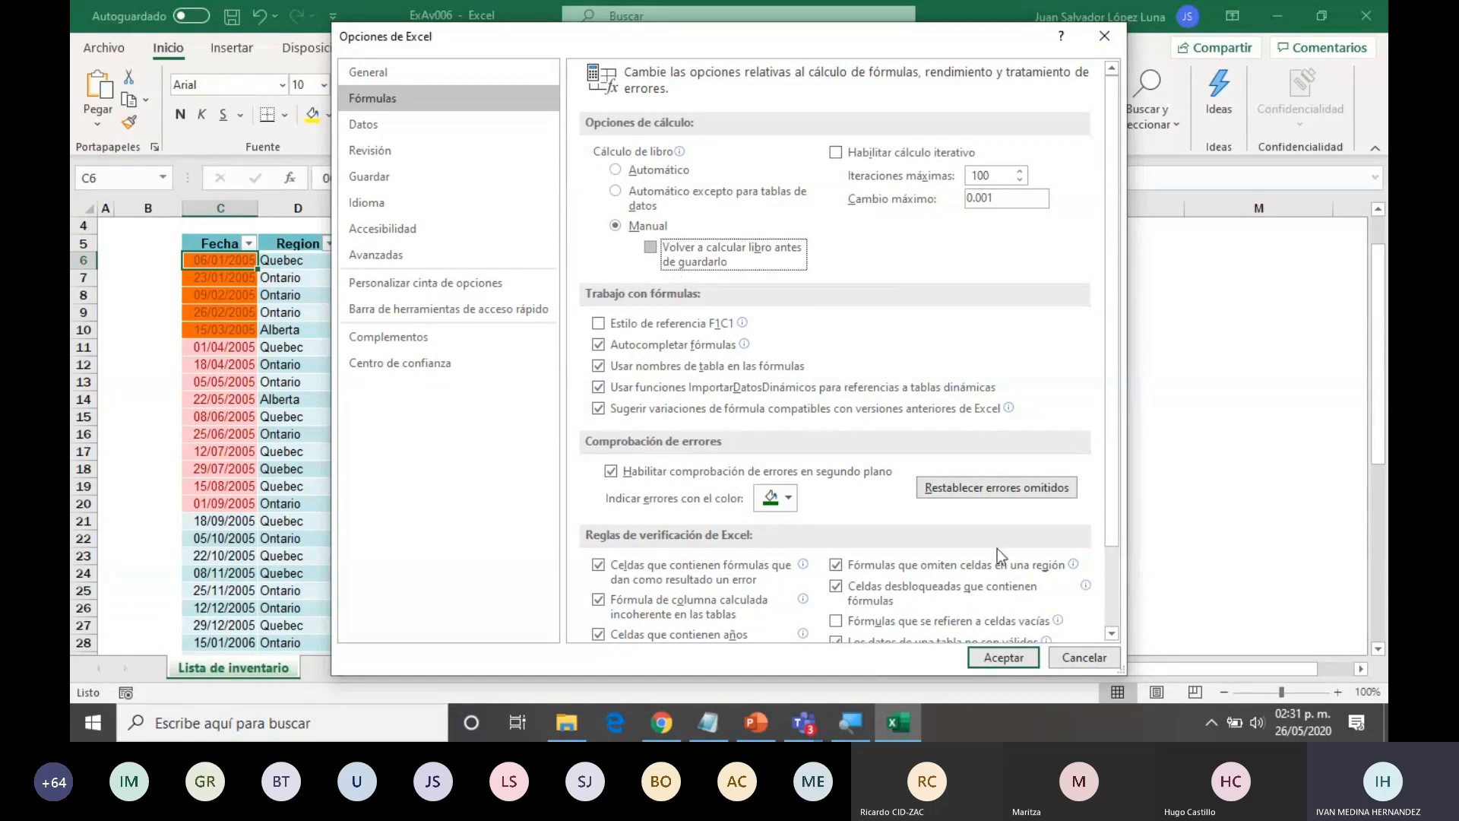
click(995, 655)
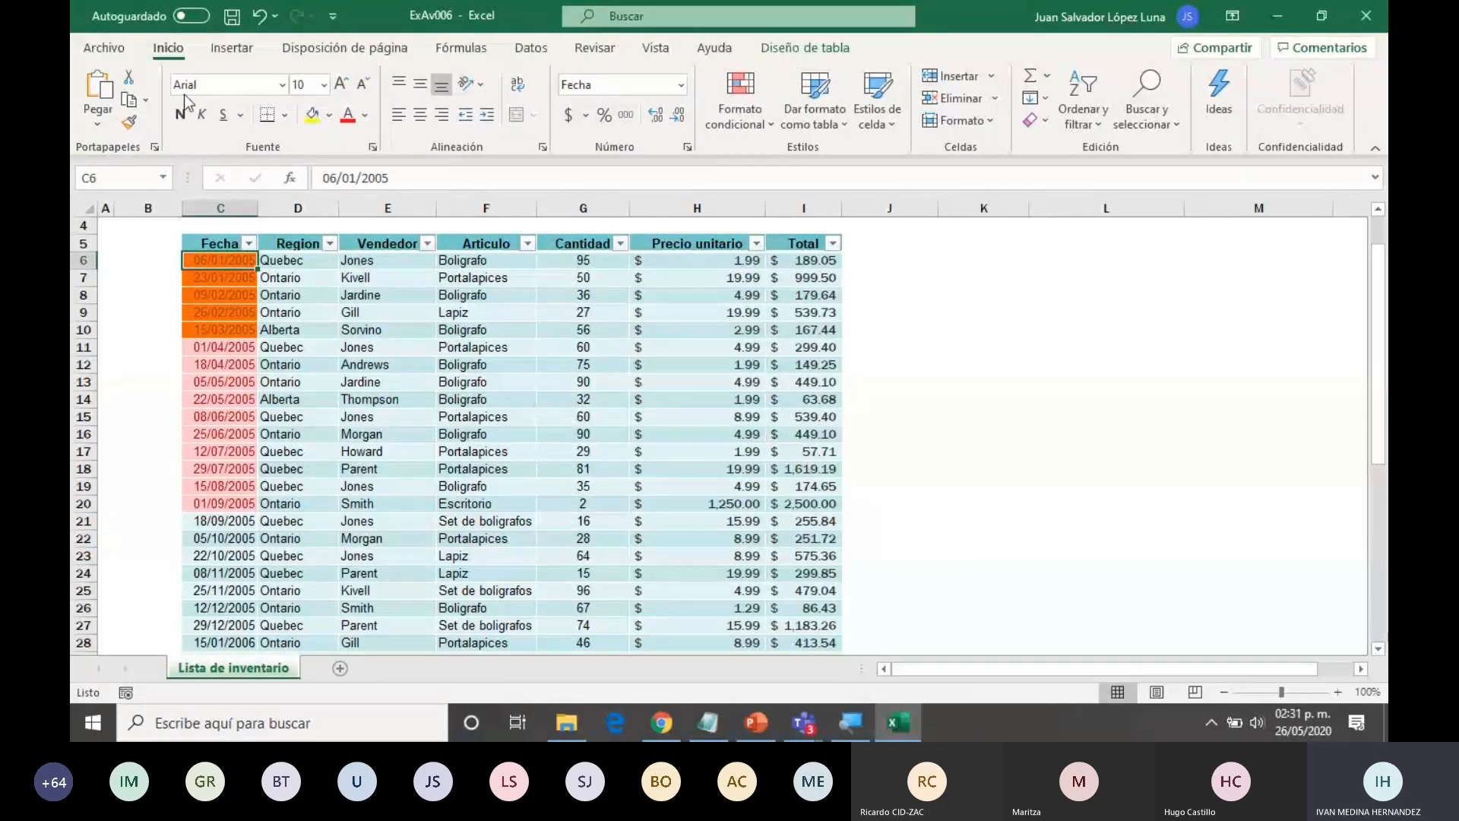
- Reopen Excel's formula options and set the workbook calculation back to Automático
click(106, 48)
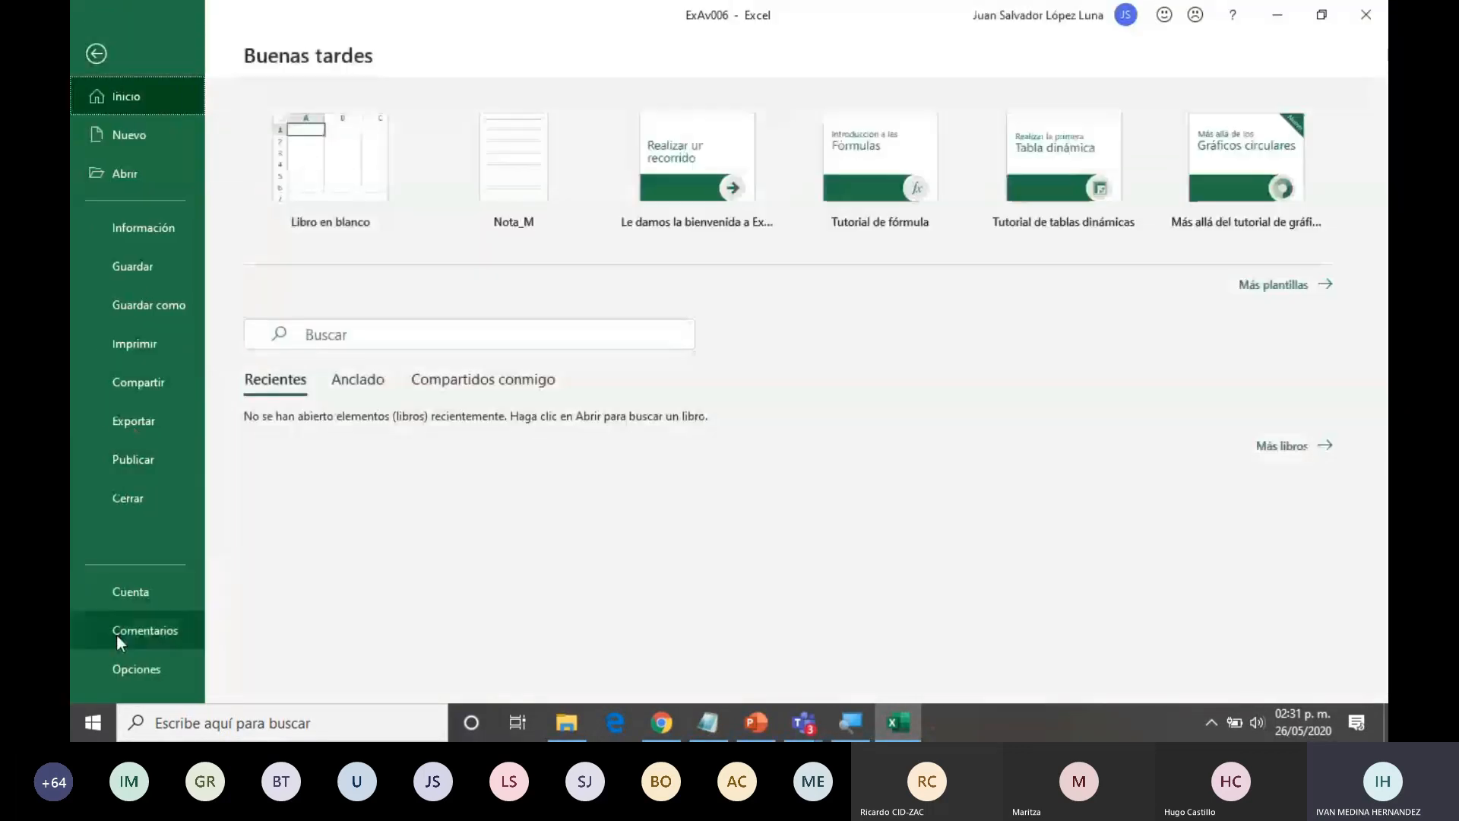
click(121, 659)
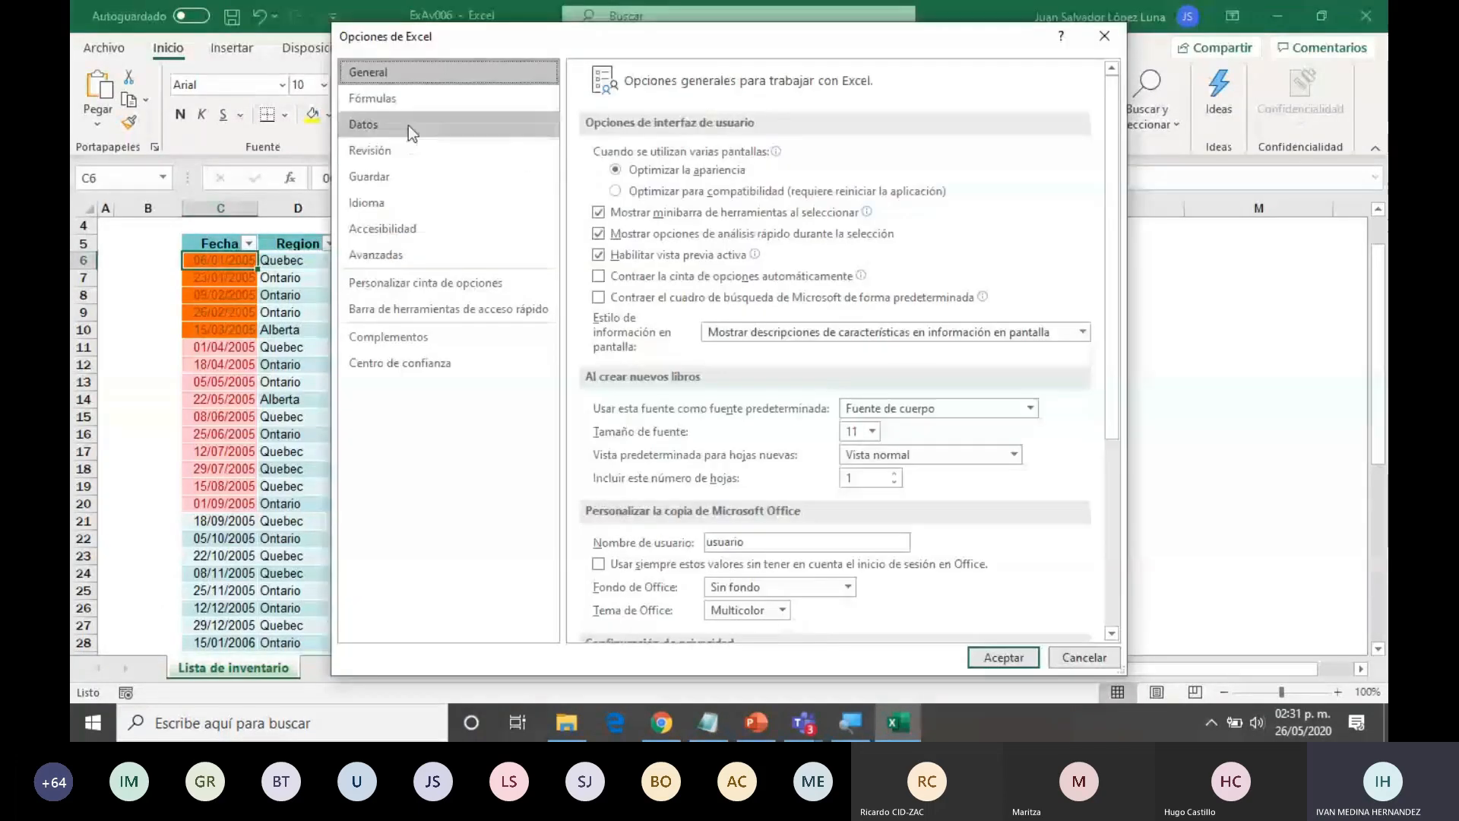
click(398, 96)
click(617, 169)
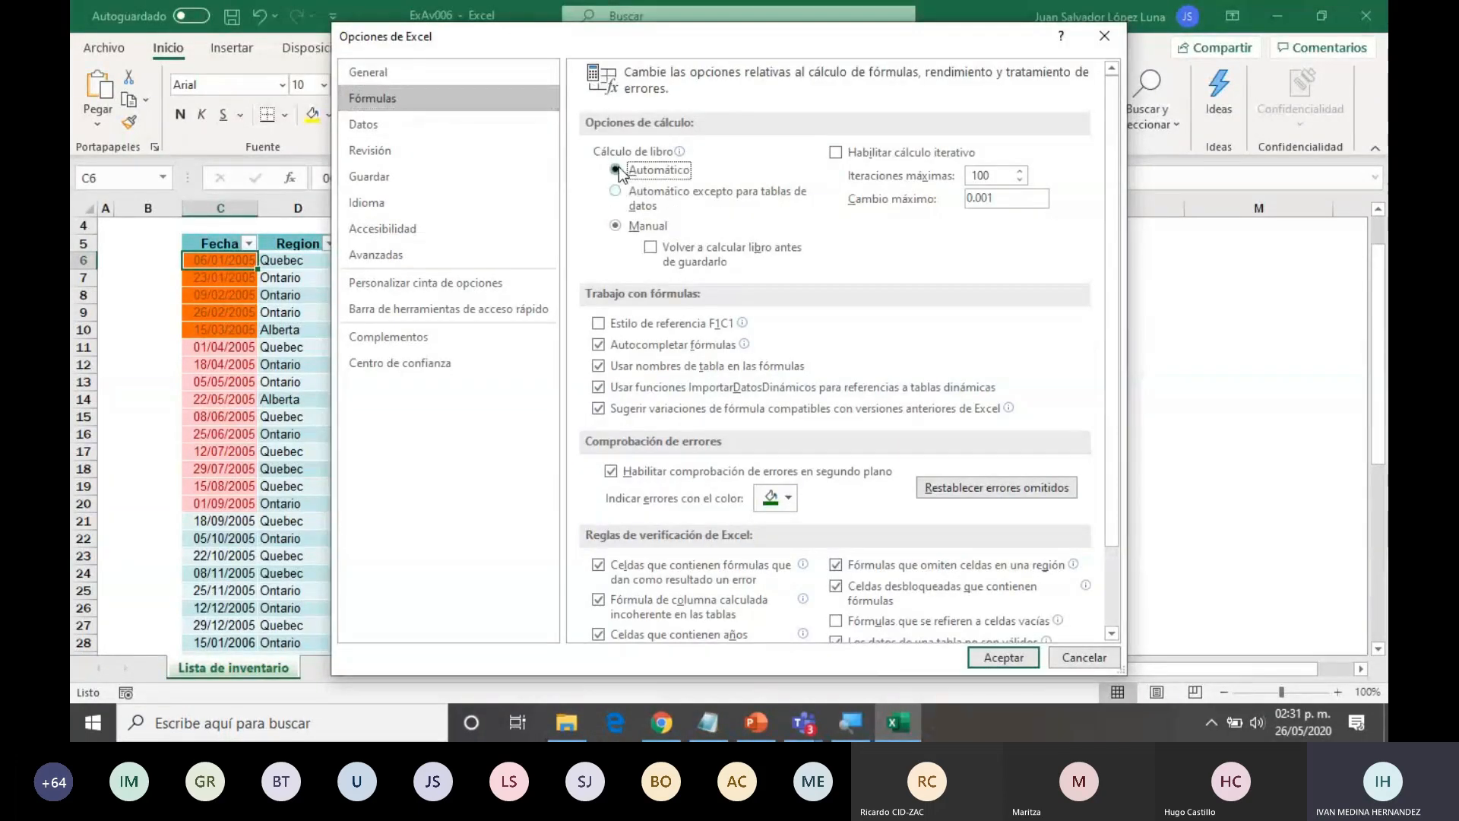
click(982, 630)
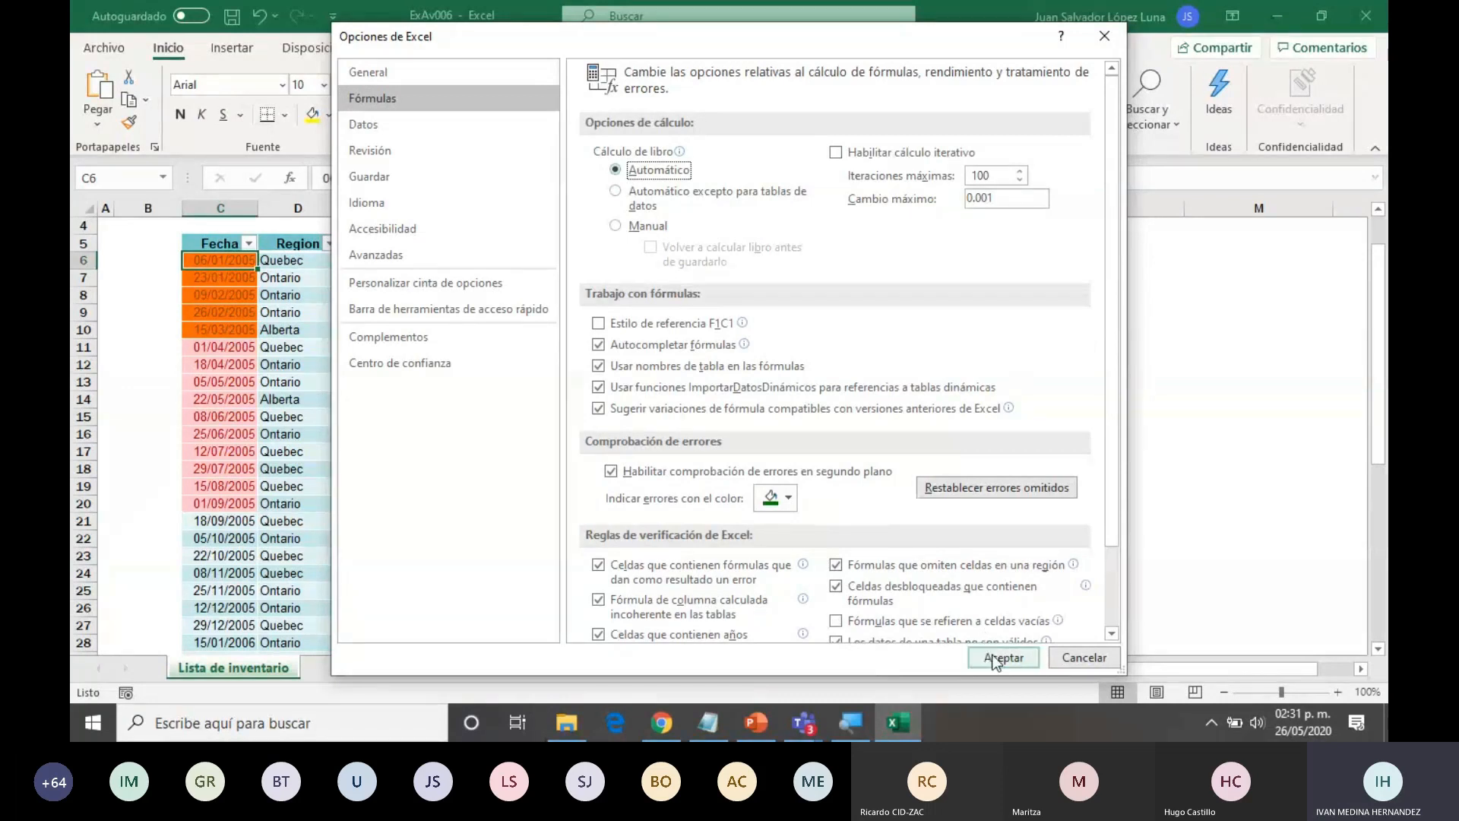
click(995, 658)
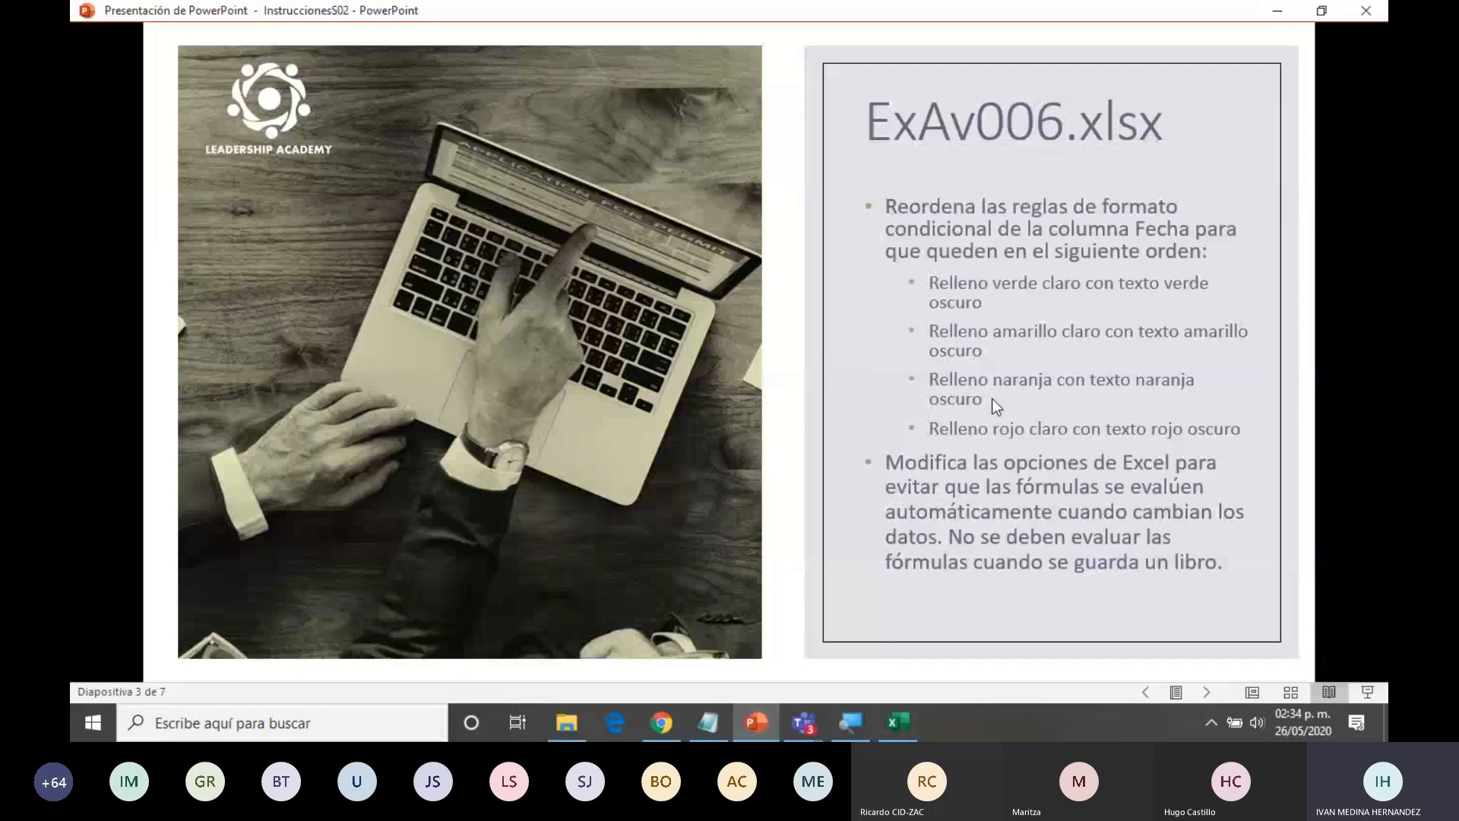
- Advance the PowerPoint instructions to the ExAv007 slide, then switch to the ExAv007 workbook in Excel and look over its income table
click(991, 399)
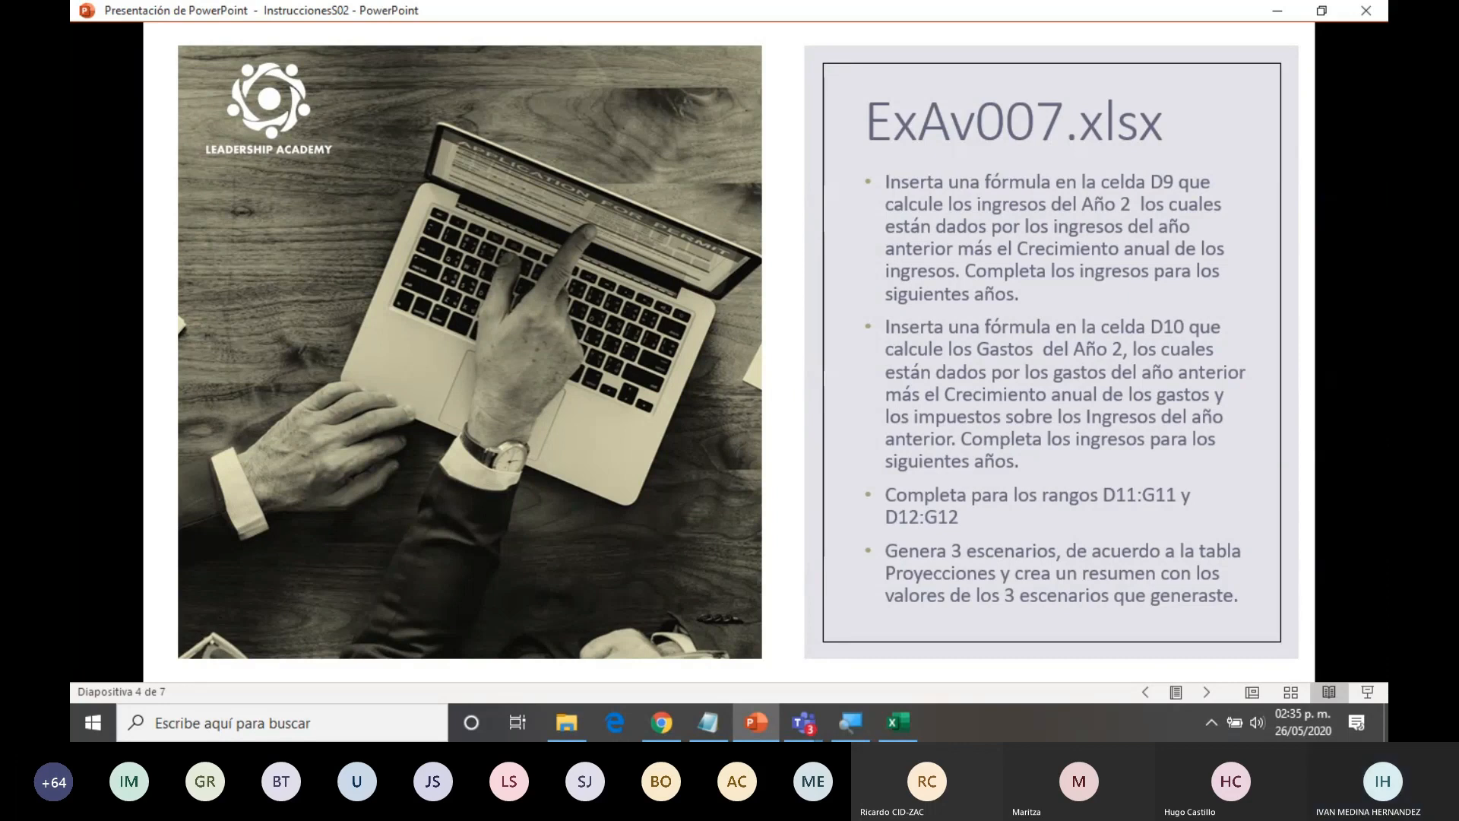
key(alt+Tab)
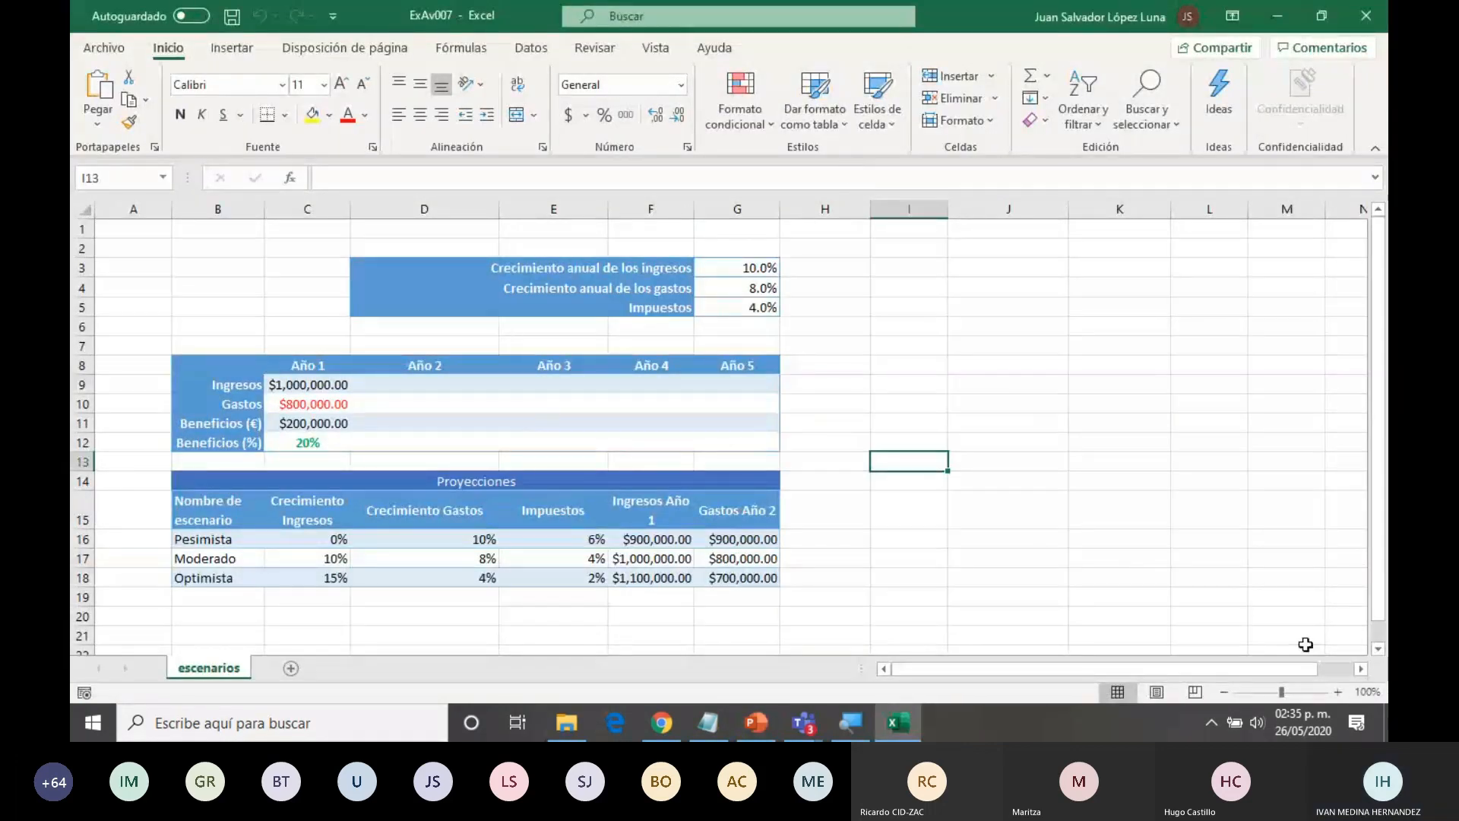
click(1378, 651)
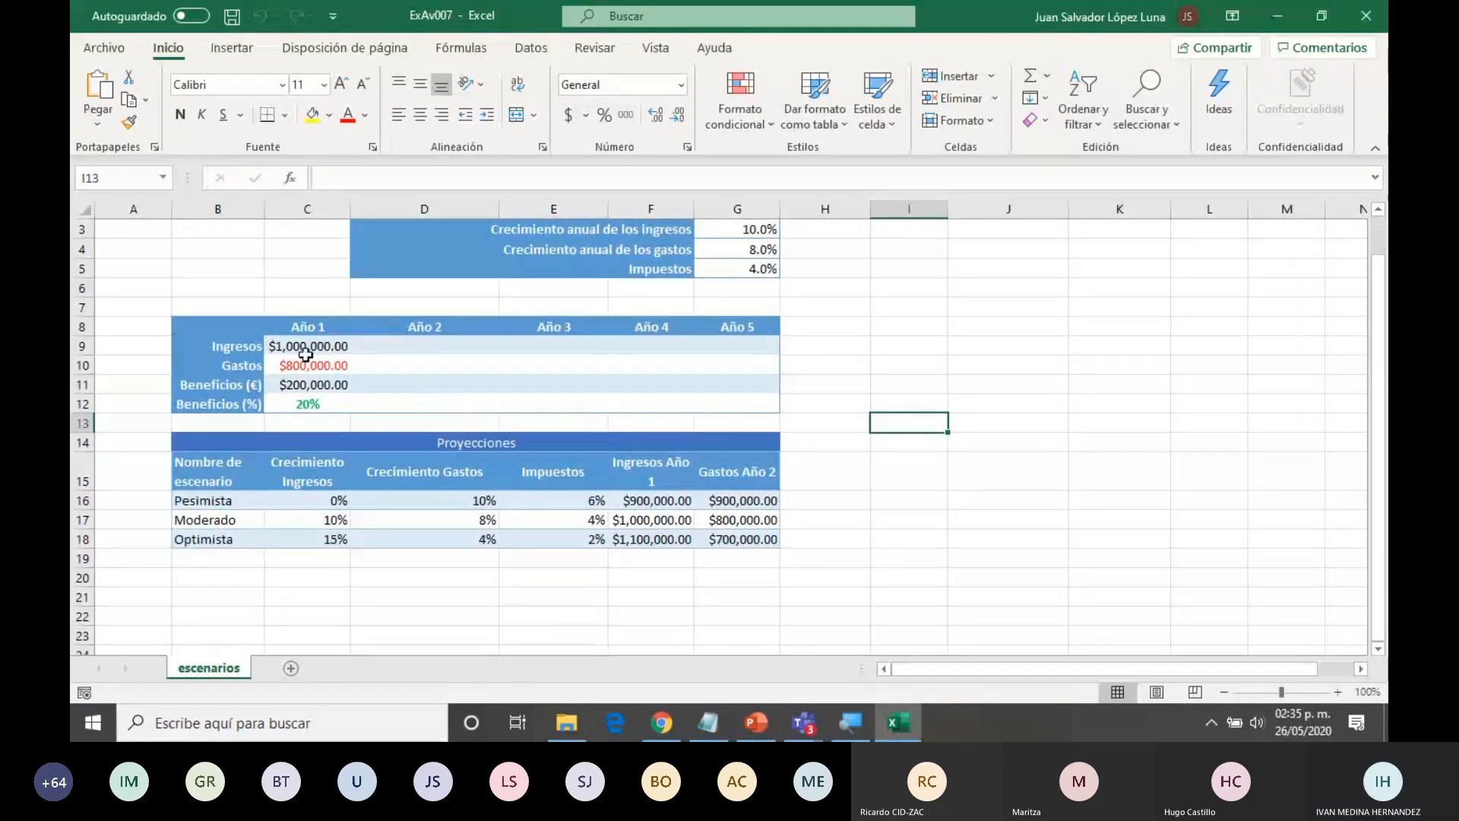
click(335, 346)
click(387, 345)
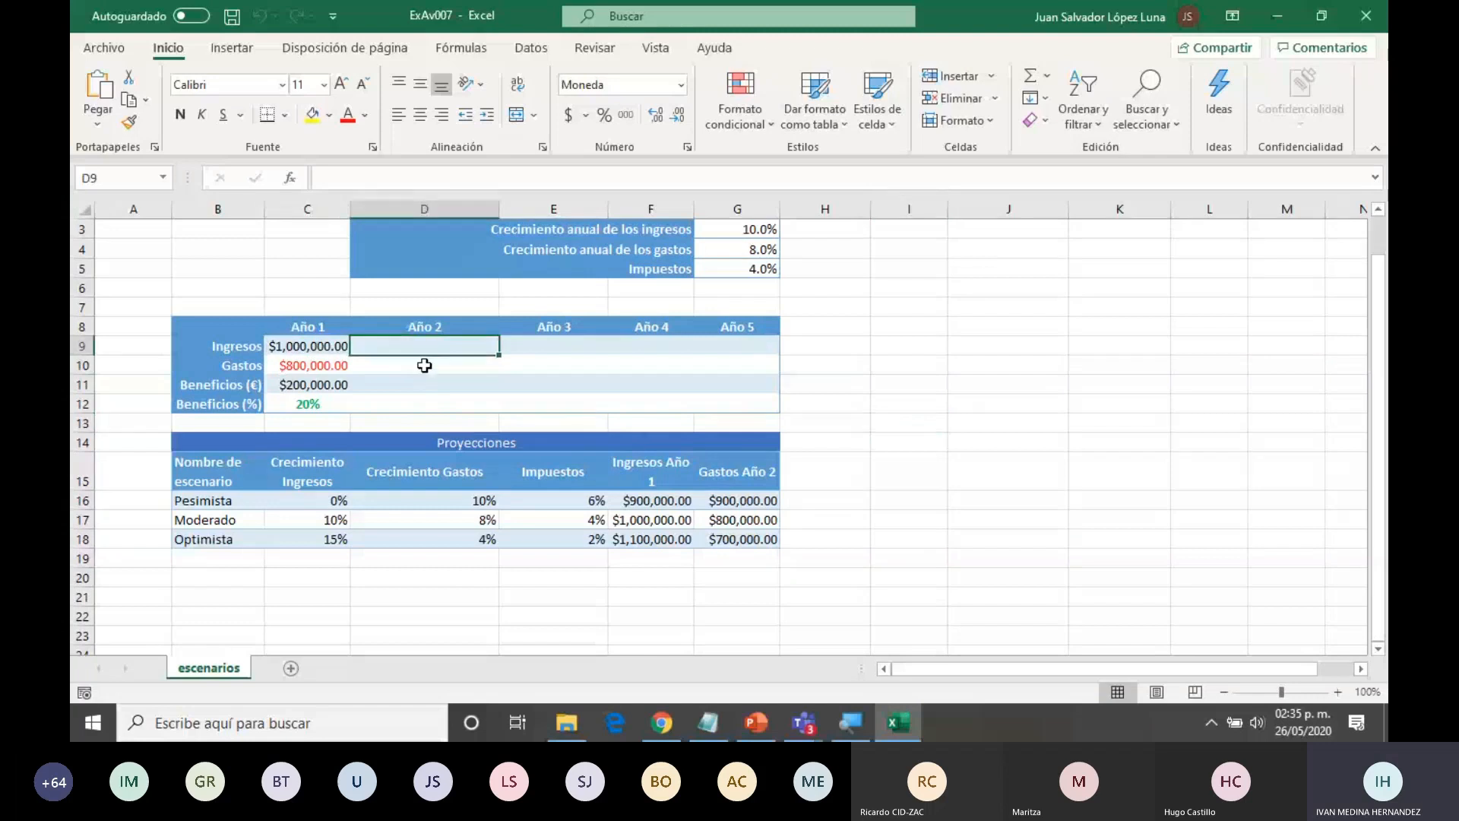
scroll(414, 371, up, 1)
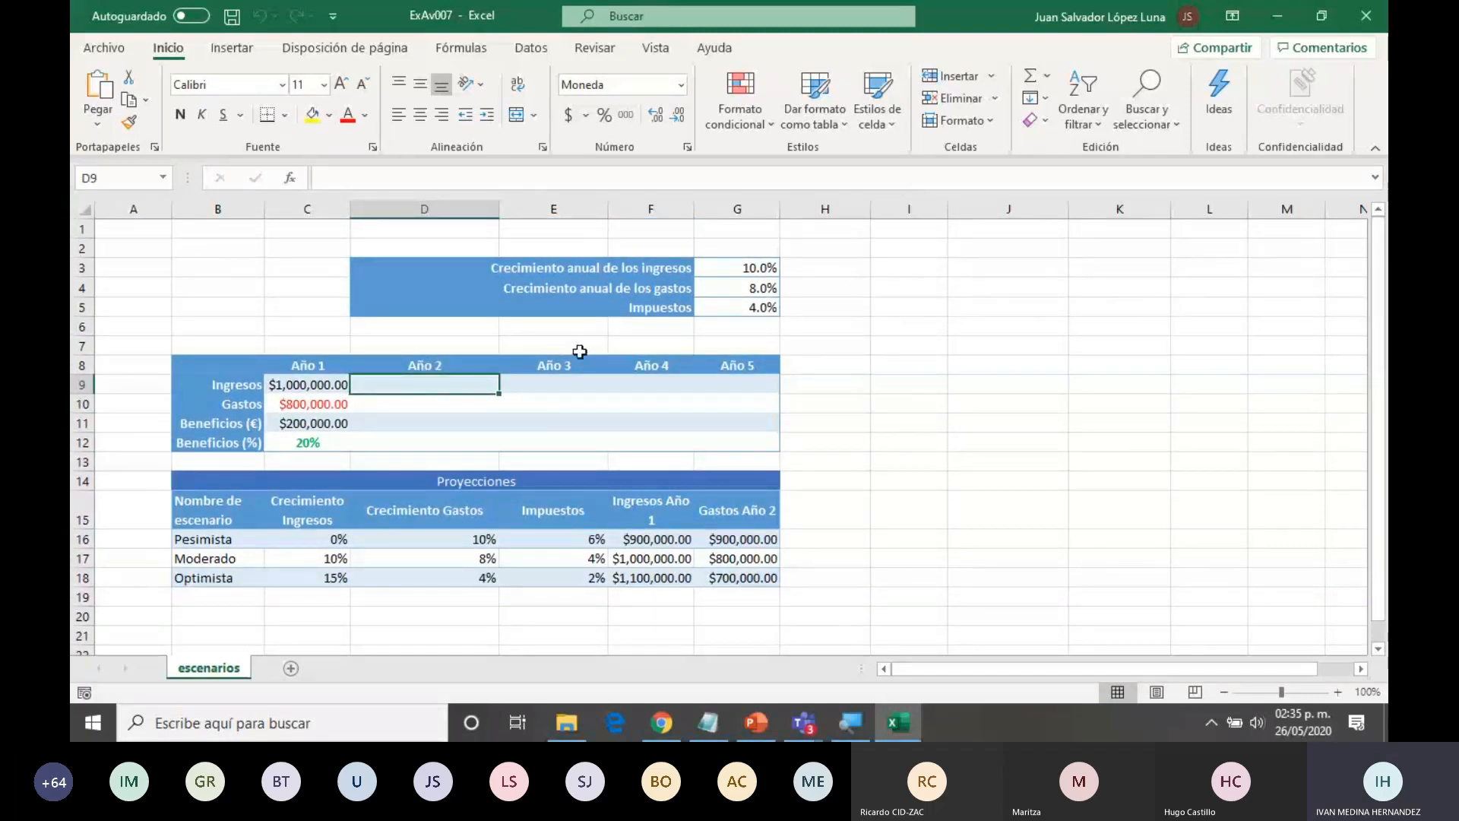
- Reread the D9 instruction on the PowerPoint slide and locate the Año 1 income and annual income growth cells in Excel
click(768, 715)
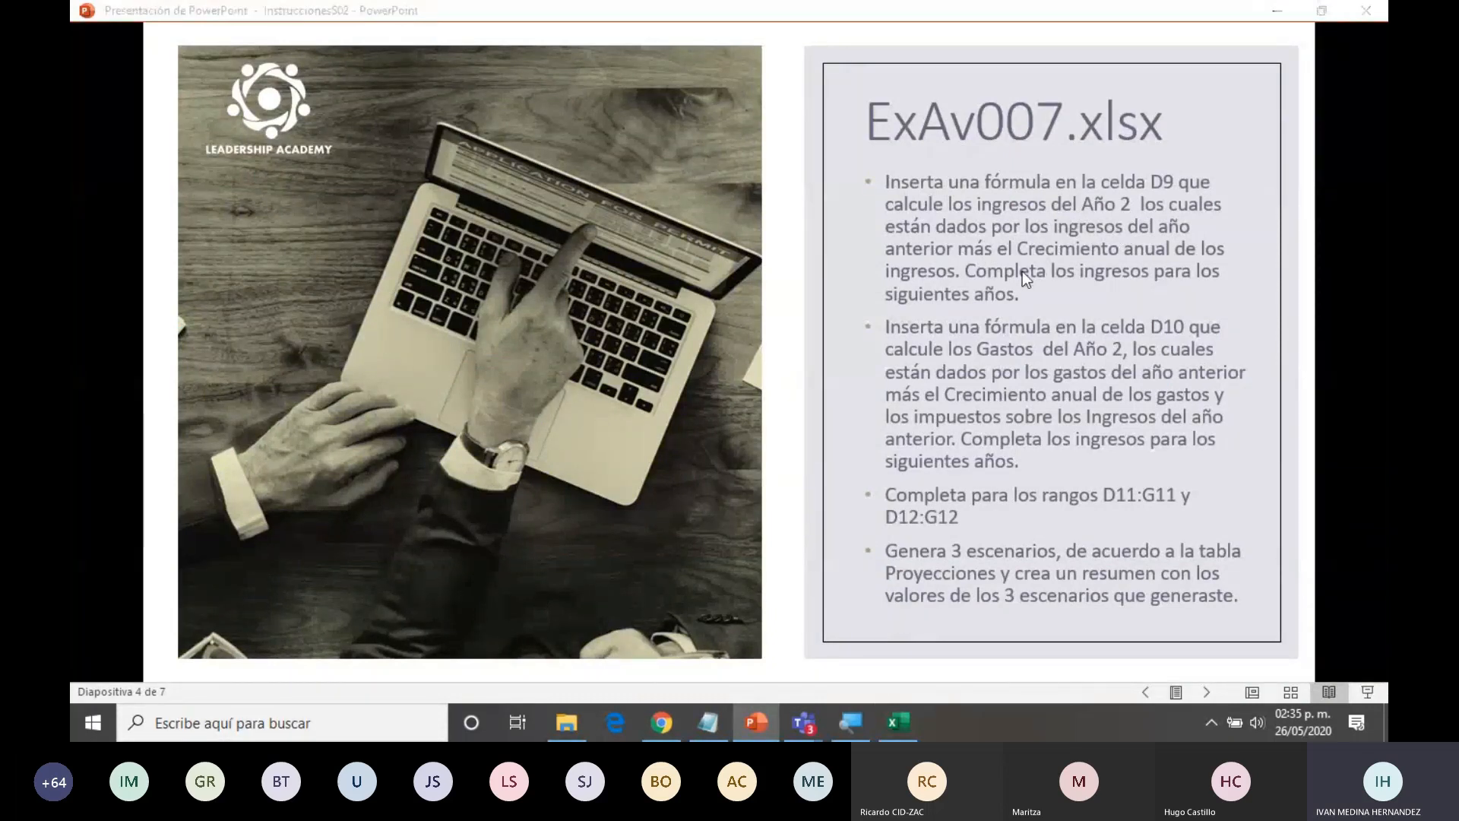
key(alt+Tab)
click(376, 386)
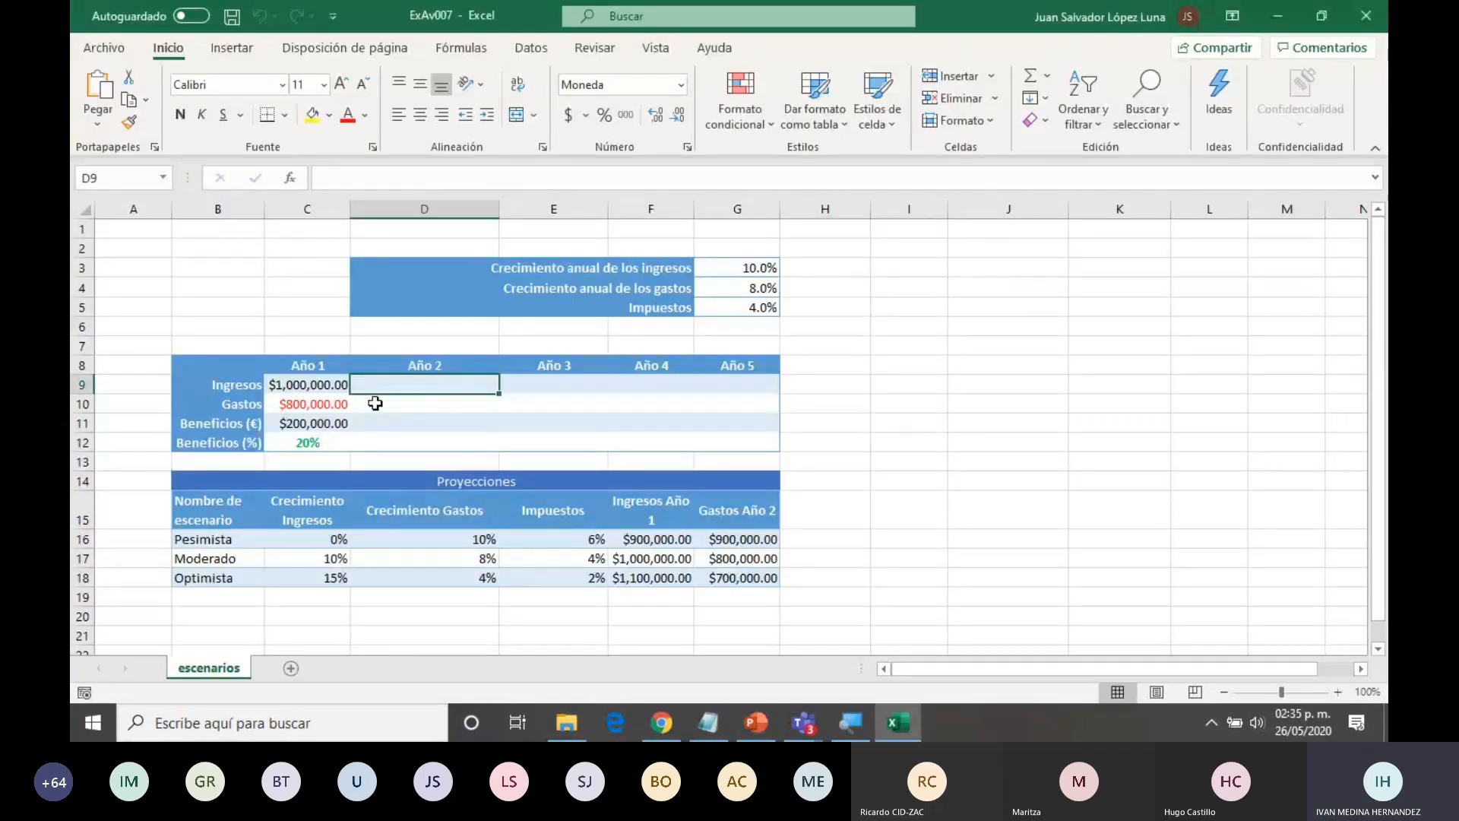
click(326, 386)
click(394, 382)
click(749, 275)
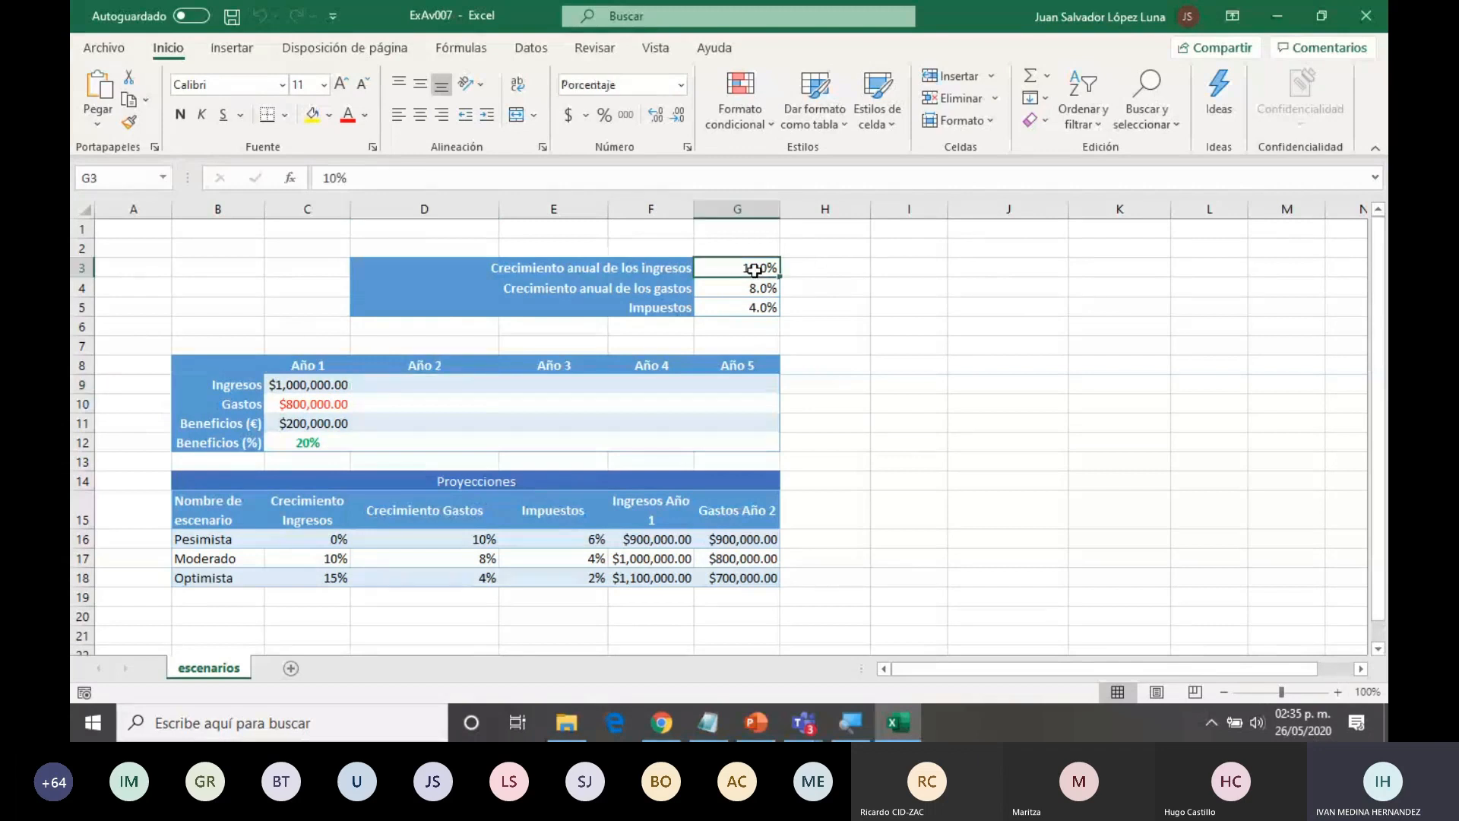
- Try calculating the Año 2 income in D9 with the formula =C9+G3
click(431, 384)
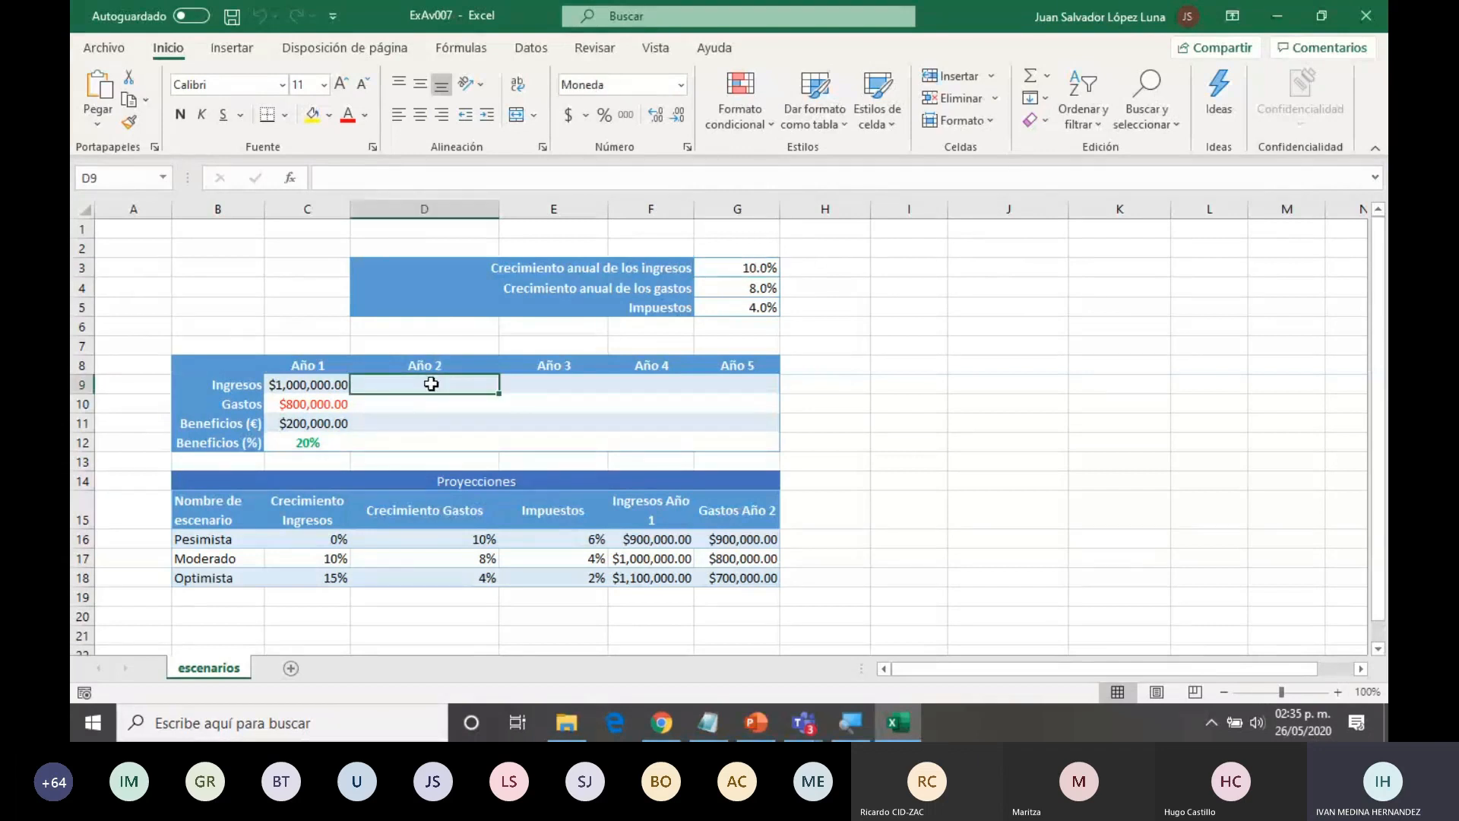
text(=)
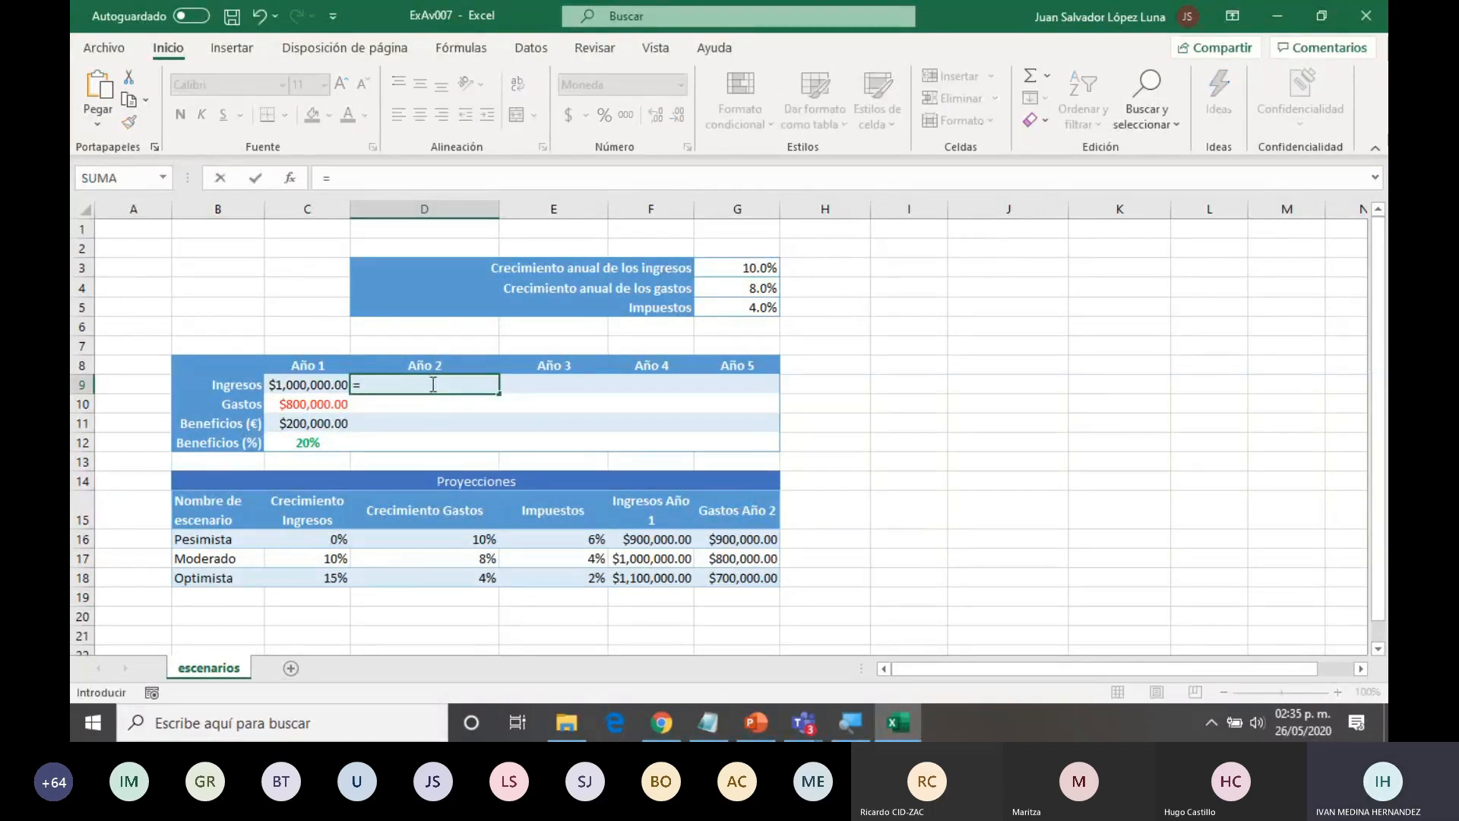
click(311, 386)
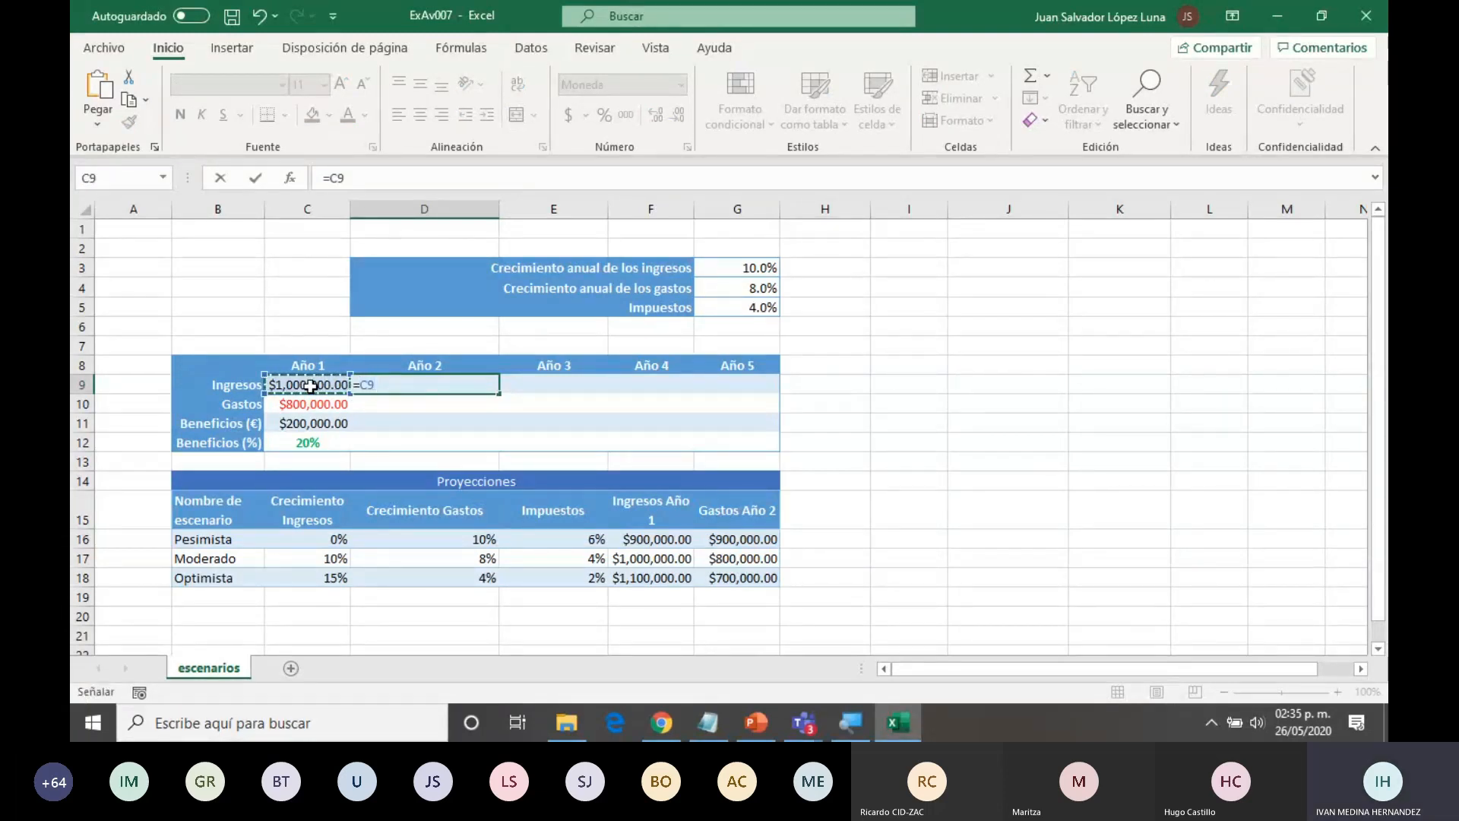
text(+)
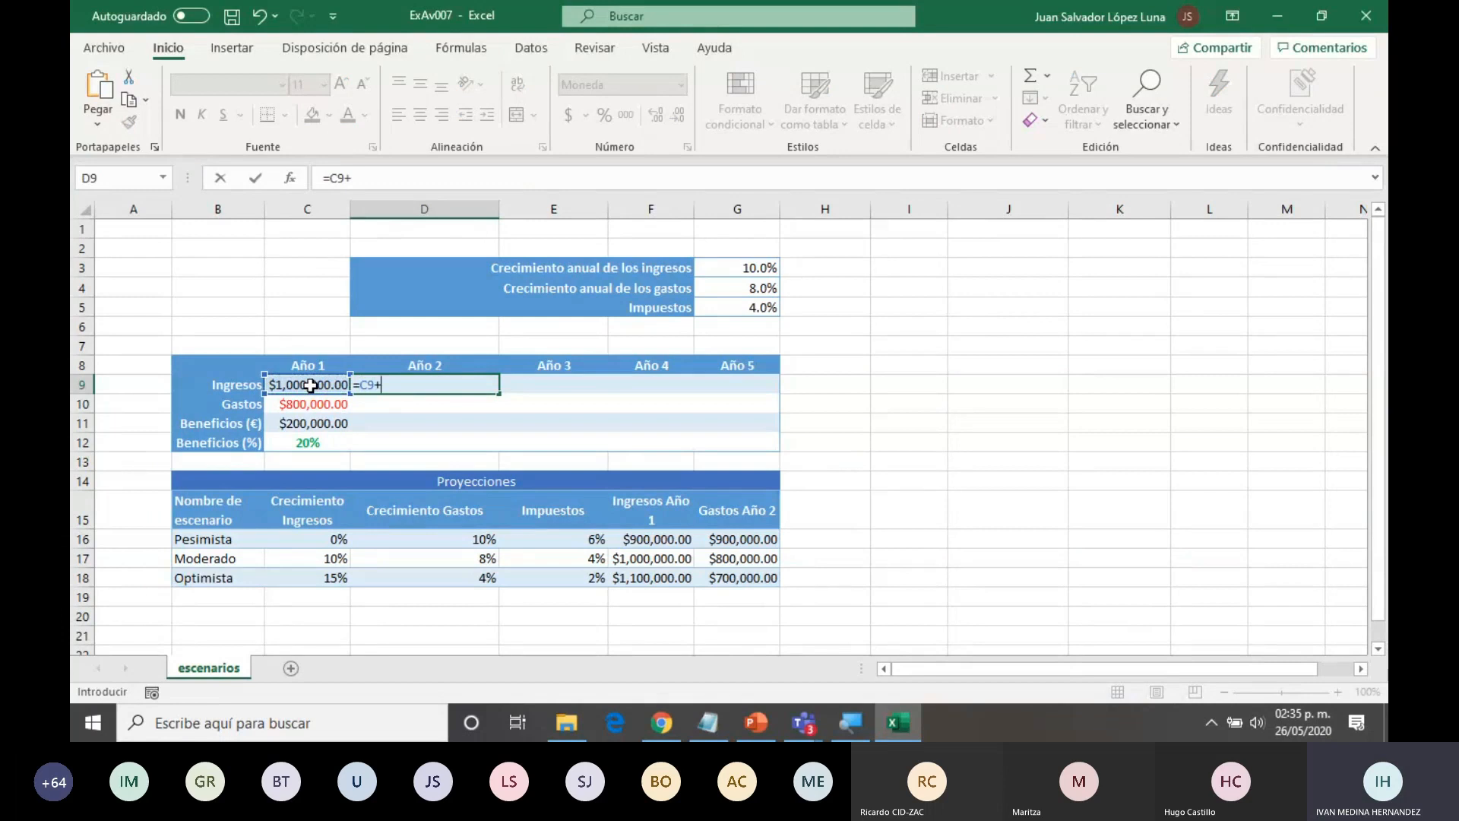
click(759, 271)
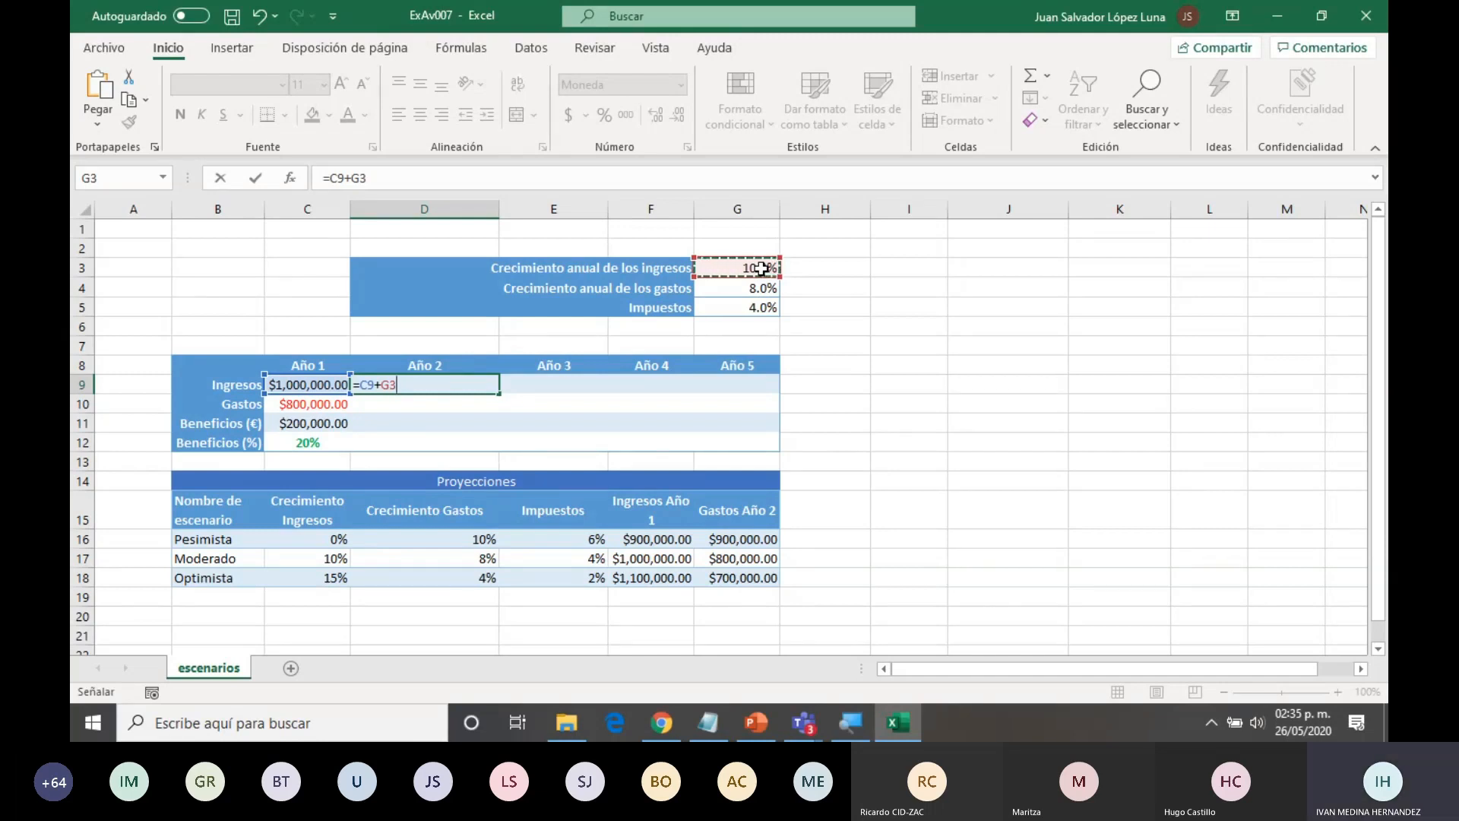
key(Return)
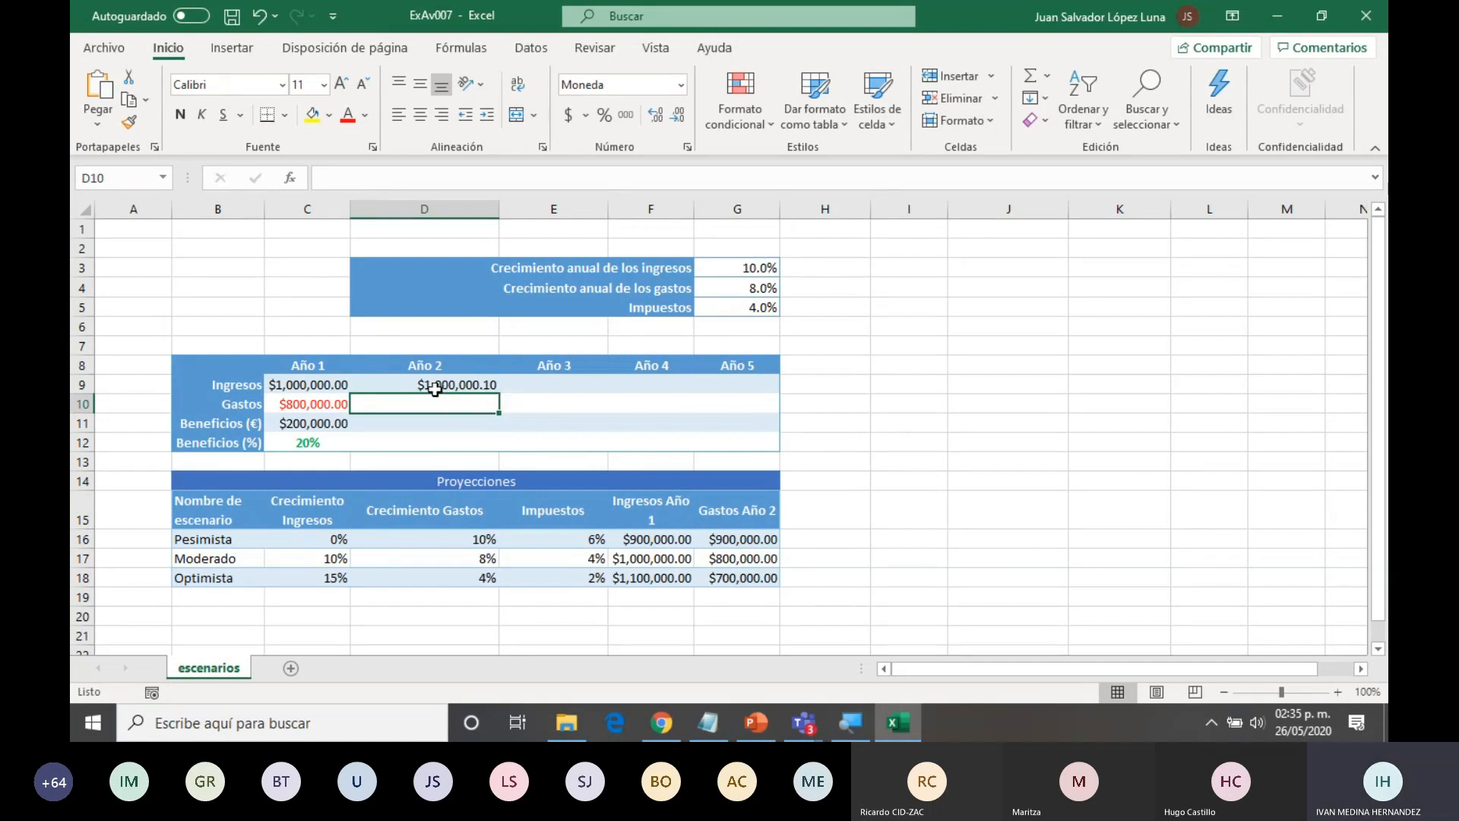
- Check C9 and G3, then correct the D9 formula so the Año 2 income grows by the annual percentage, and review it
click(347, 384)
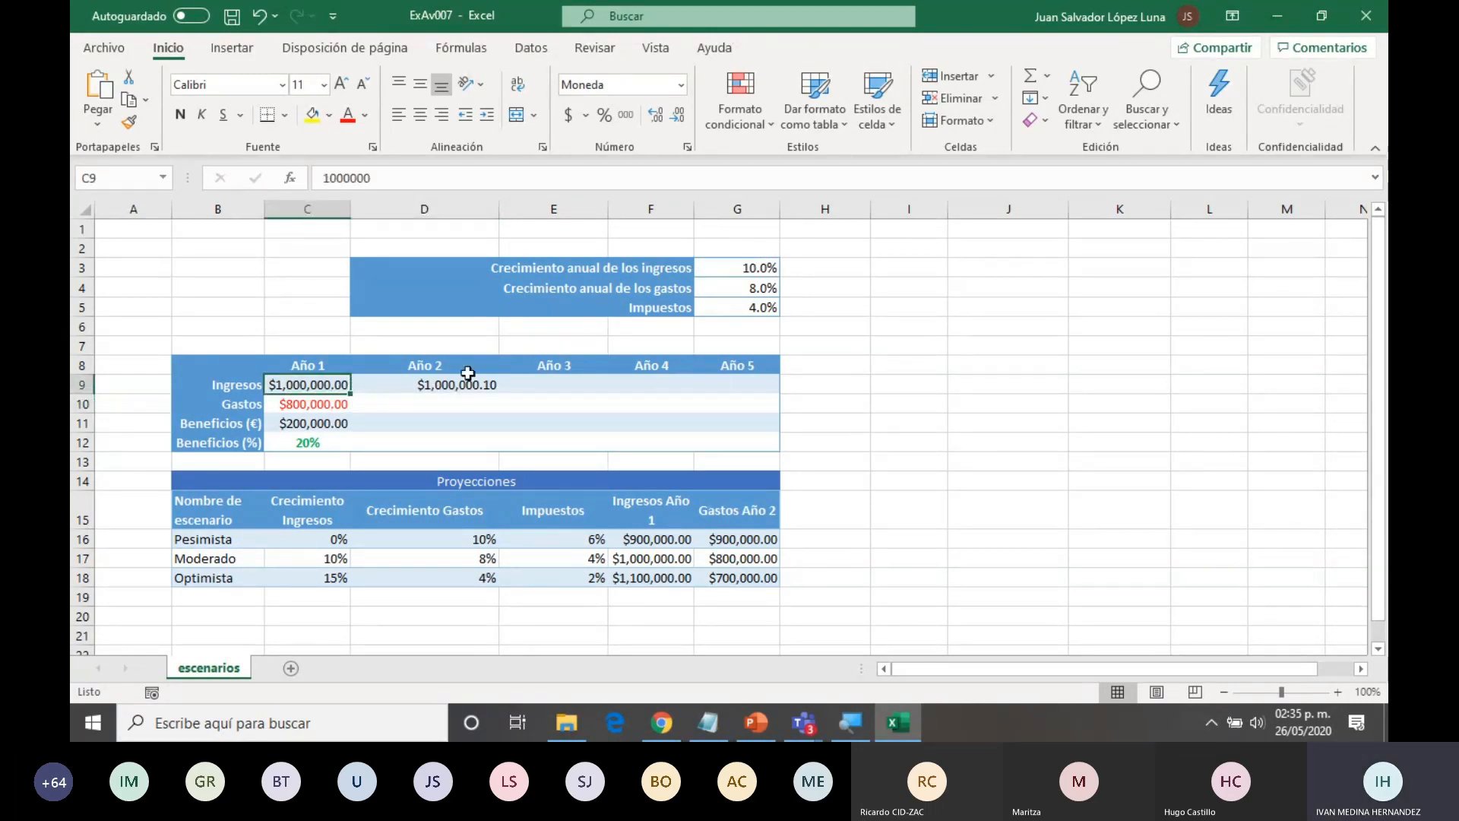
click(753, 270)
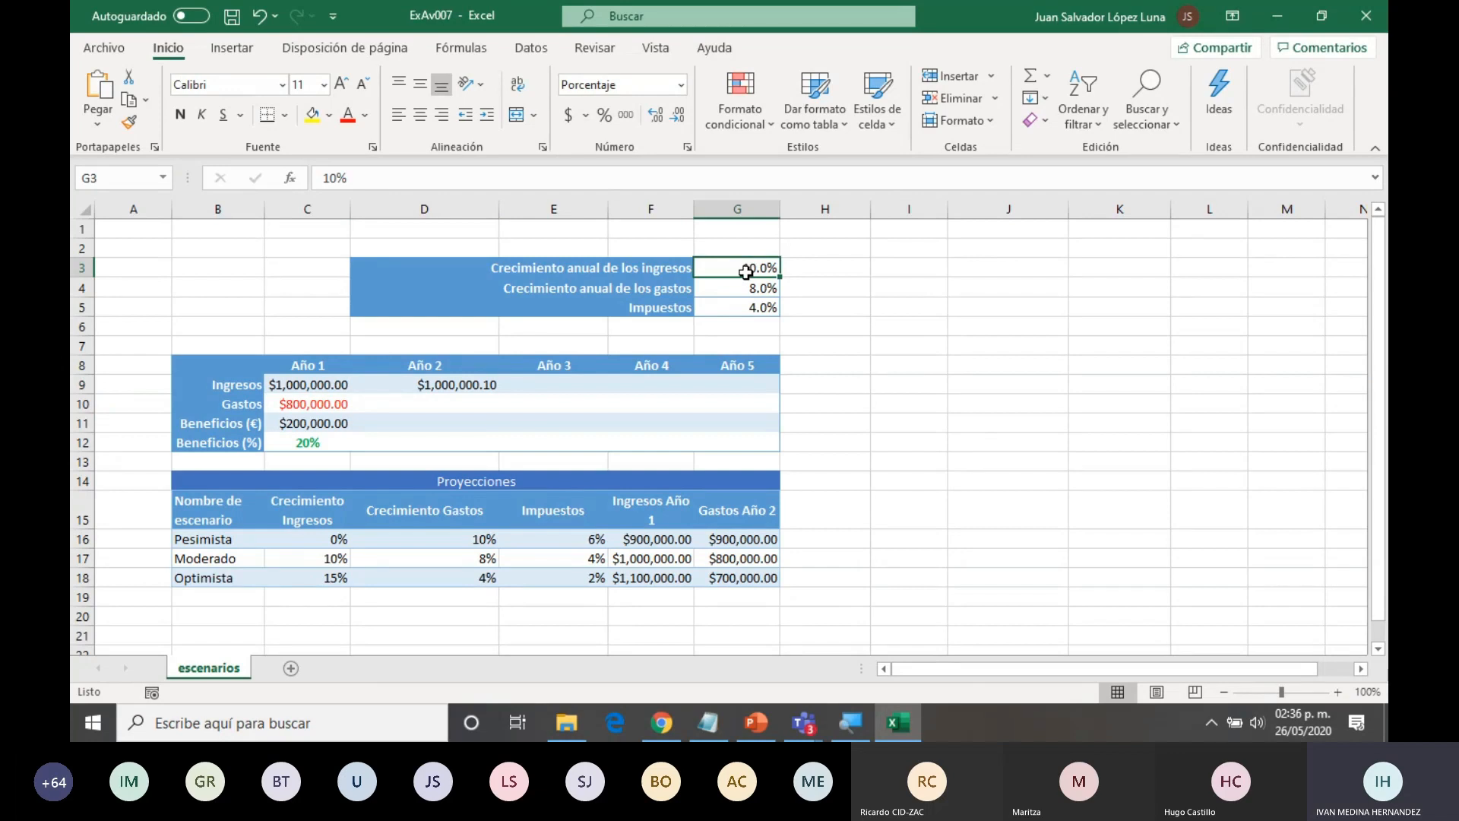
click(482, 385)
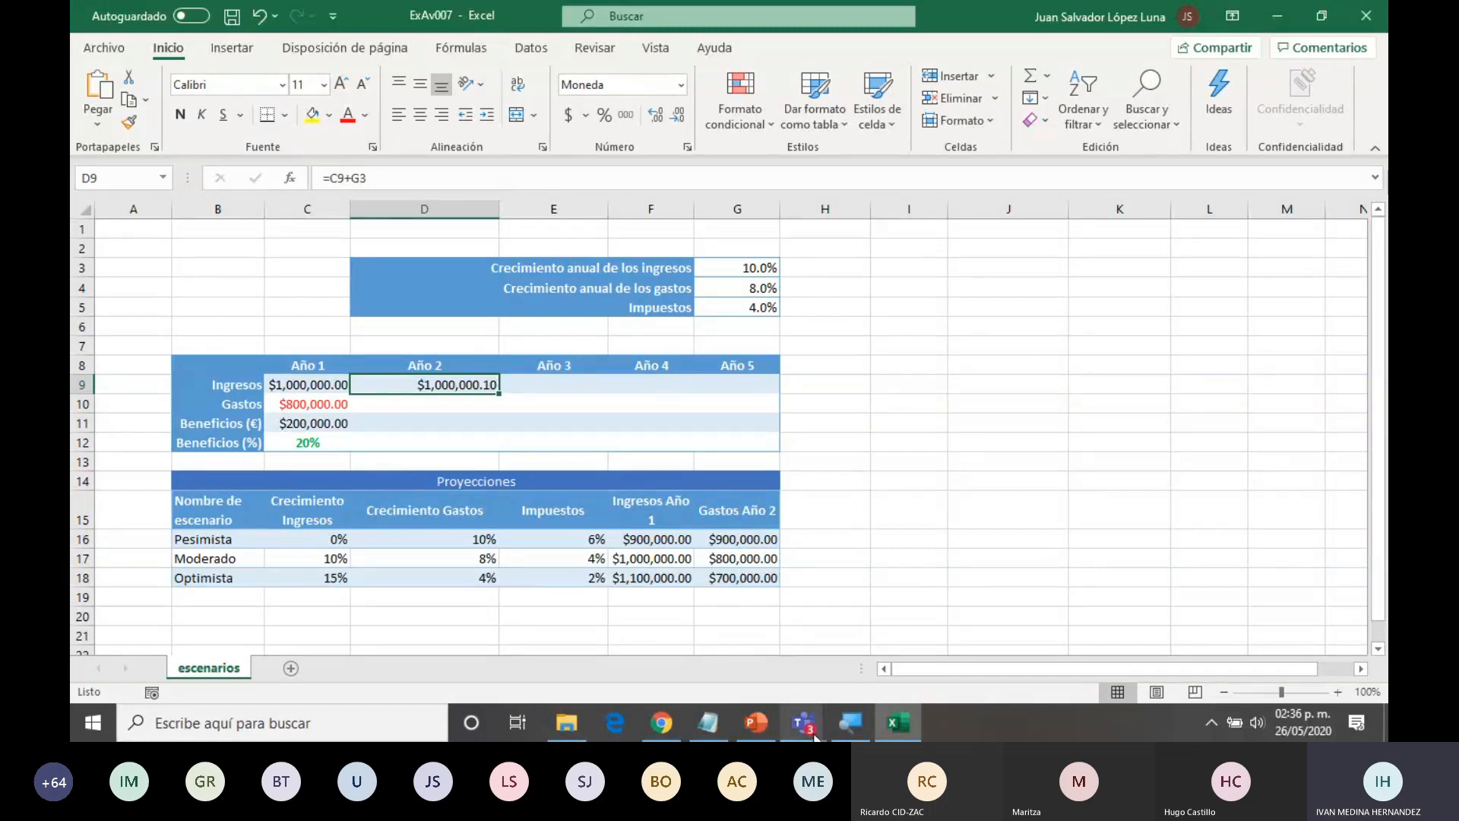
key(Return)
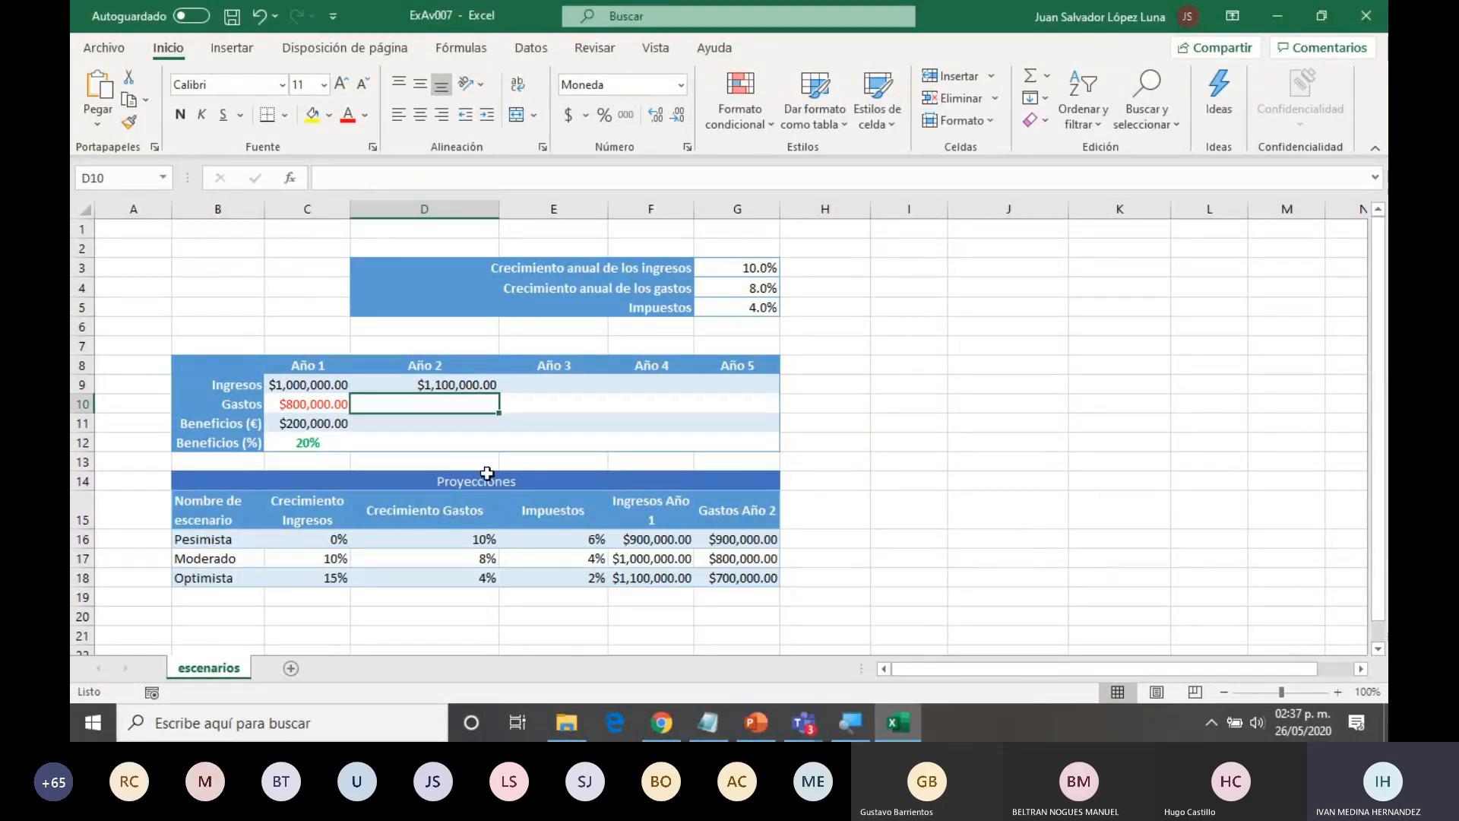
click(466, 382)
double_click(466, 382)
key(Return)
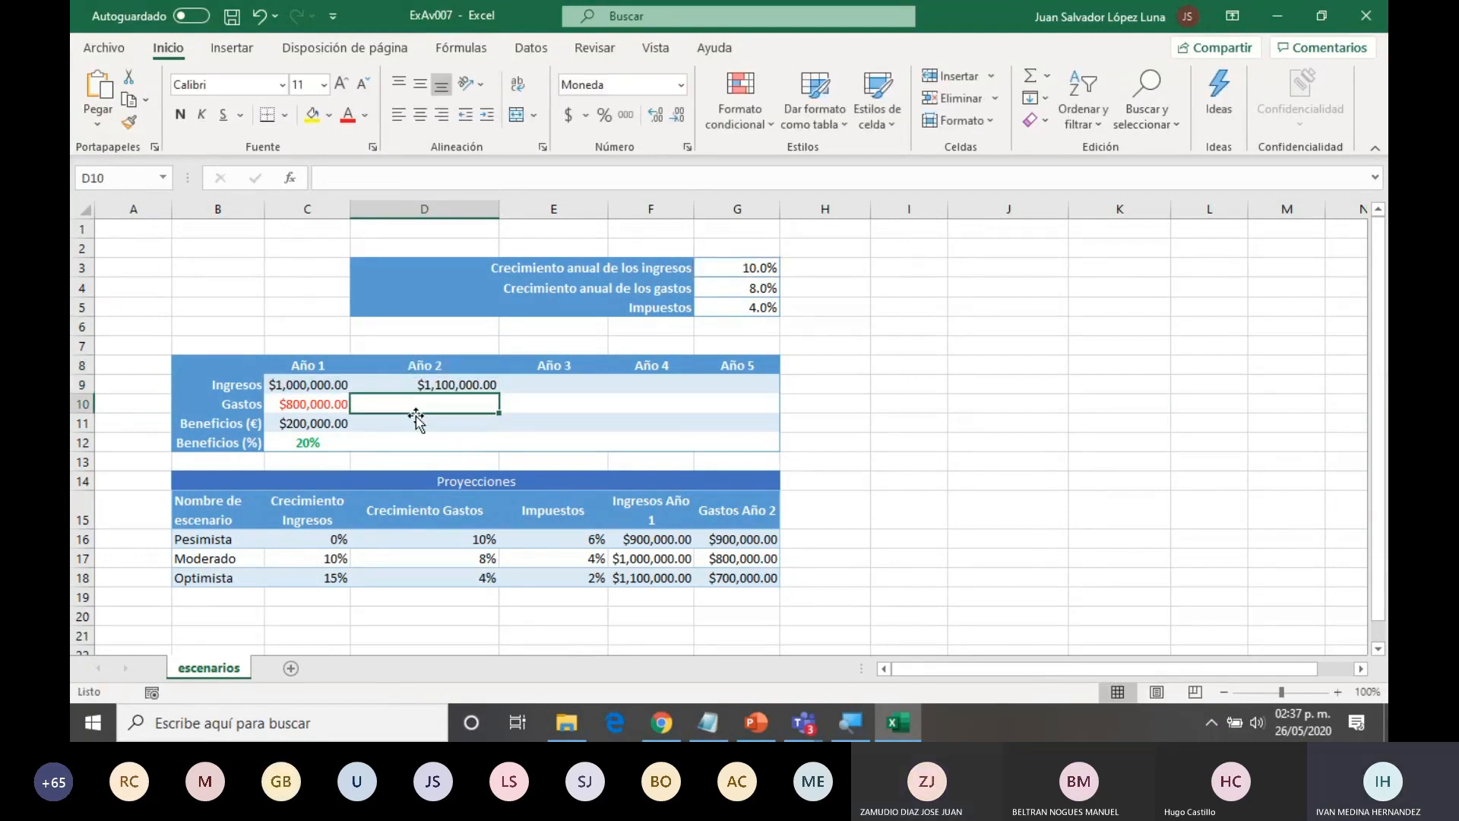
- Review the D9 income formula, copy it across to G9 for years 3 to 5, and check the copied references
double_click(447, 383)
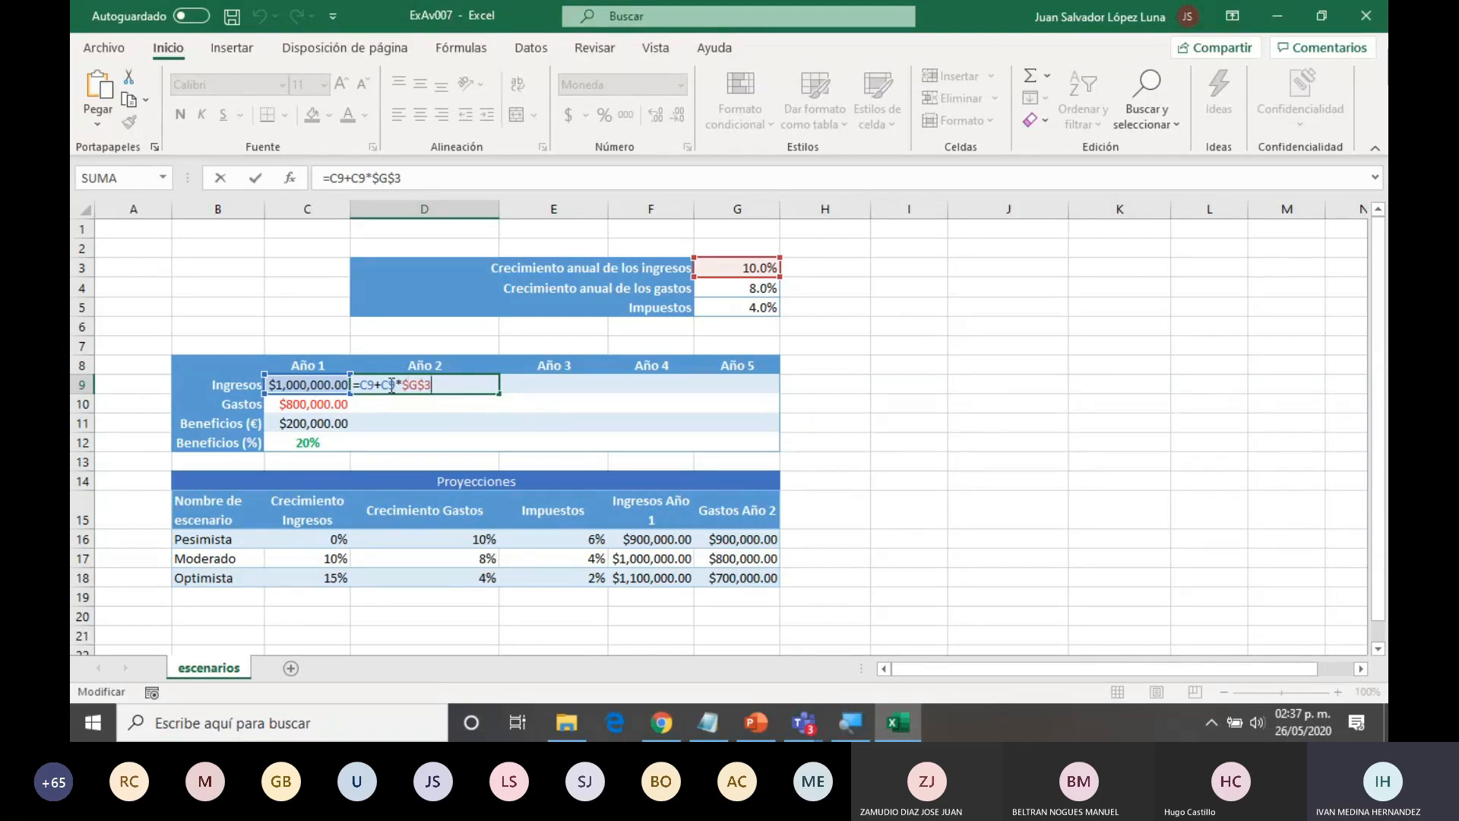
drag(382, 385, 431, 384)
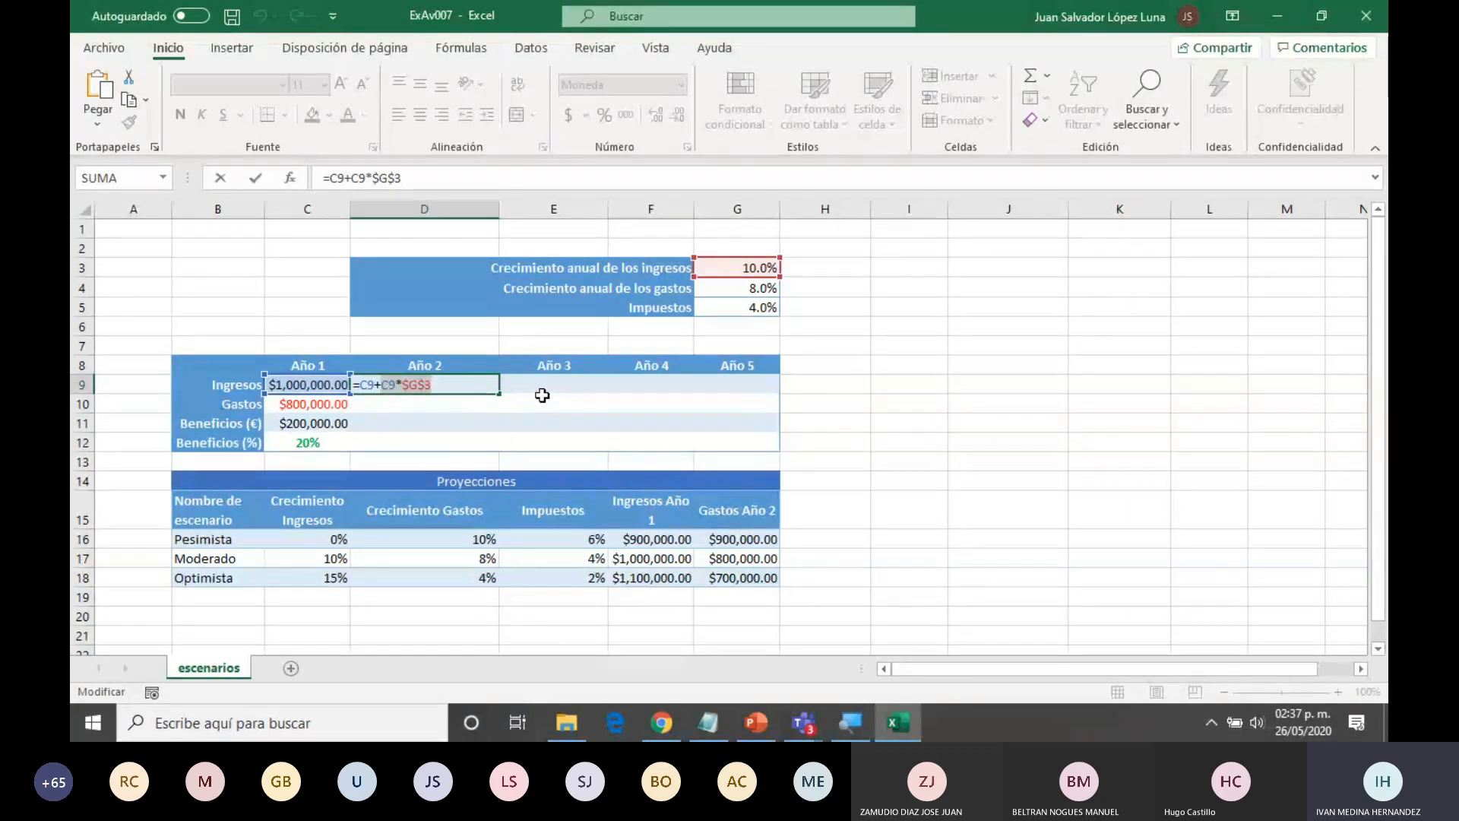
key(ctrl+Return)
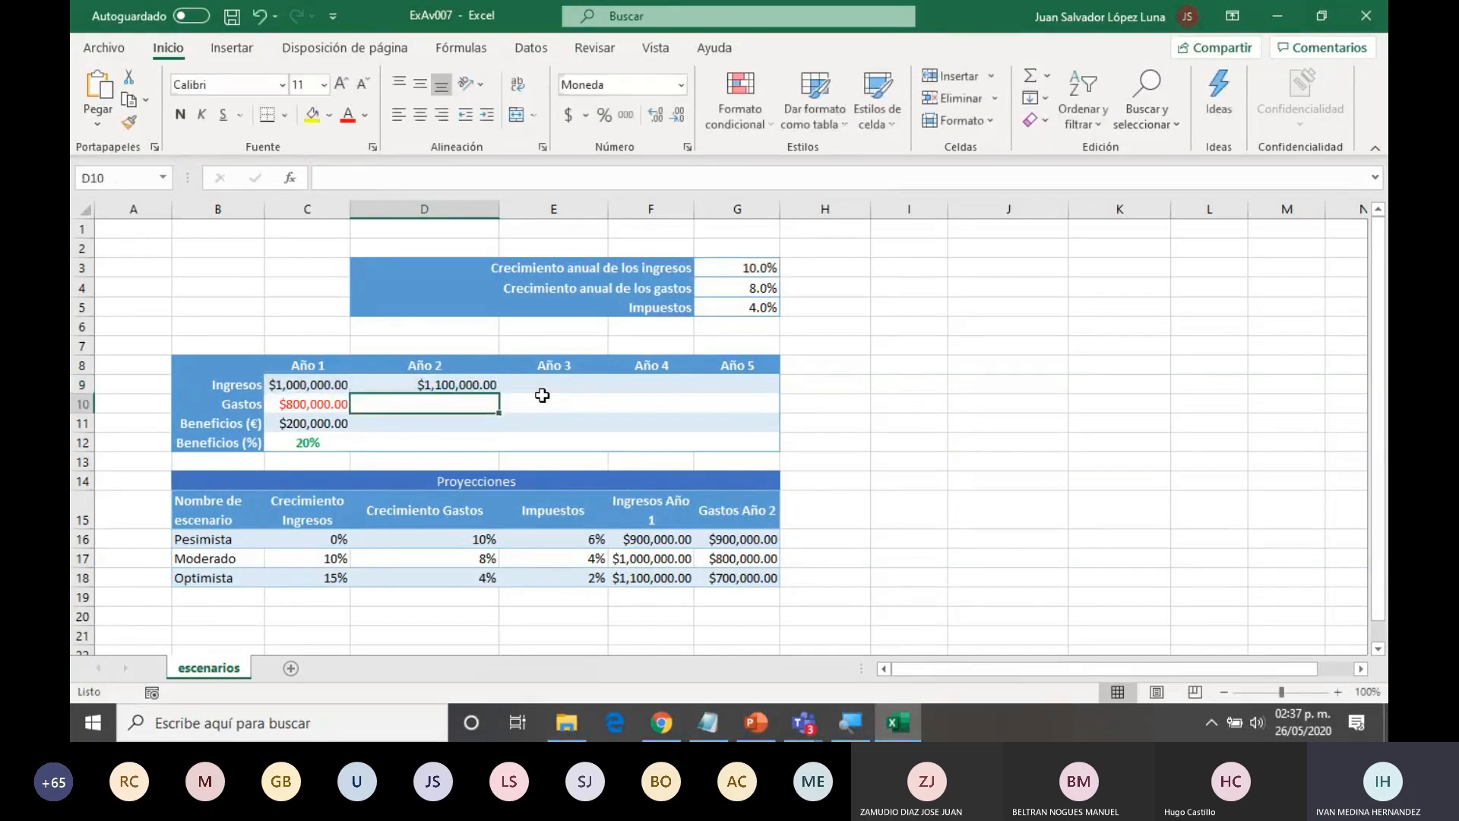
drag(490, 391, 730, 376)
drag(752, 374, 752, 375)
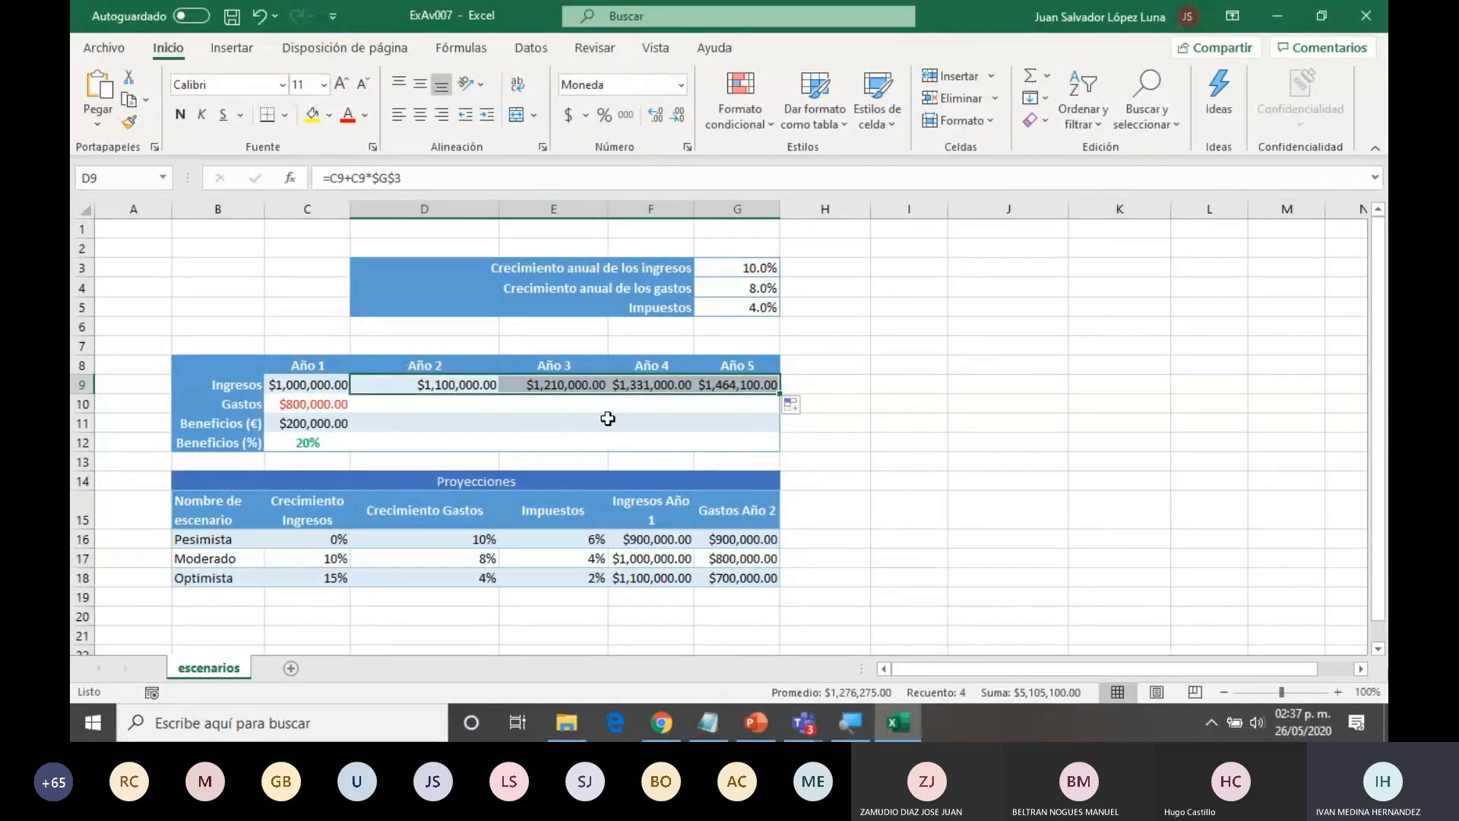
click(539, 386)
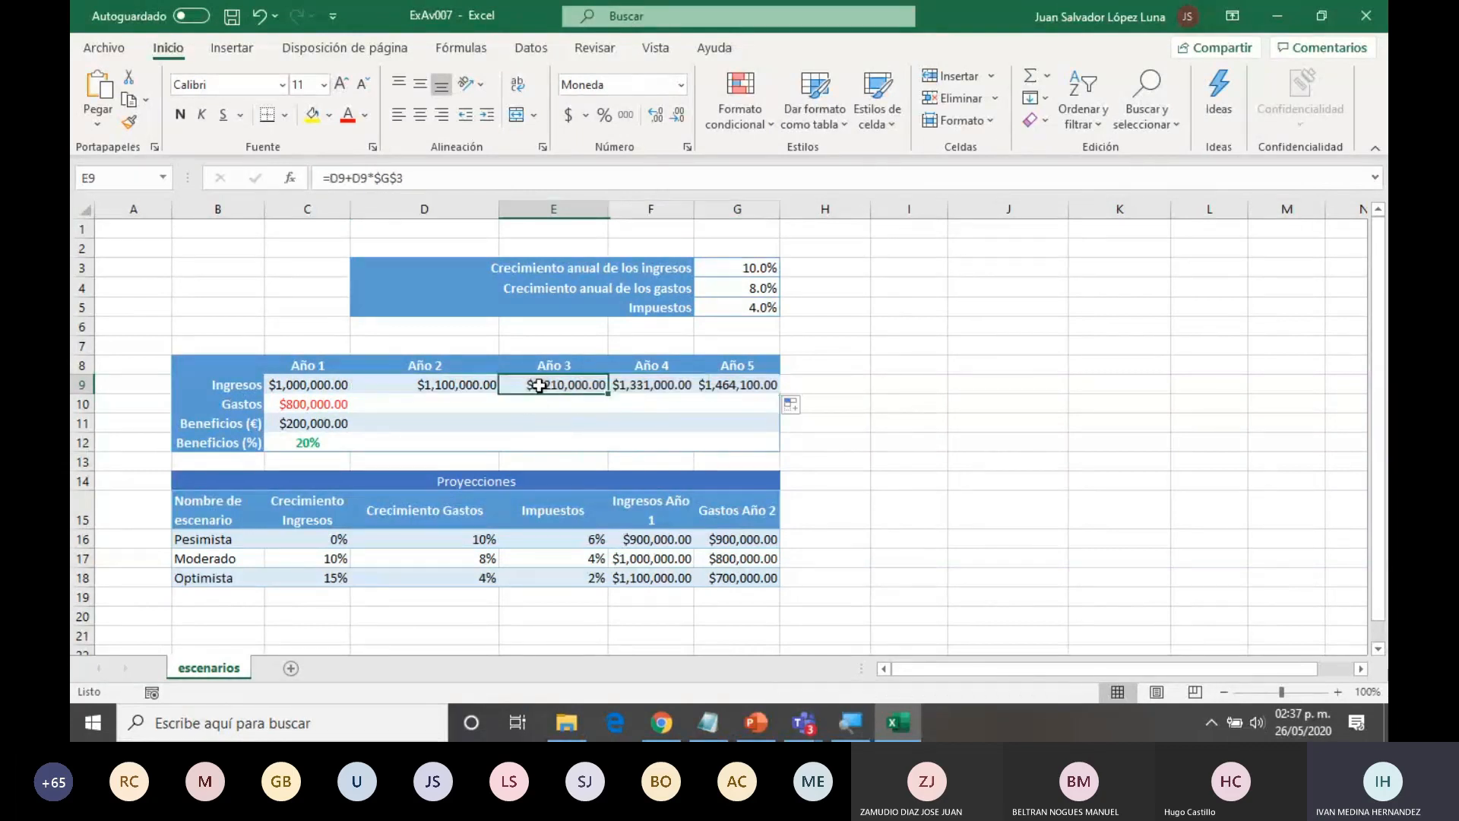
click(475, 387)
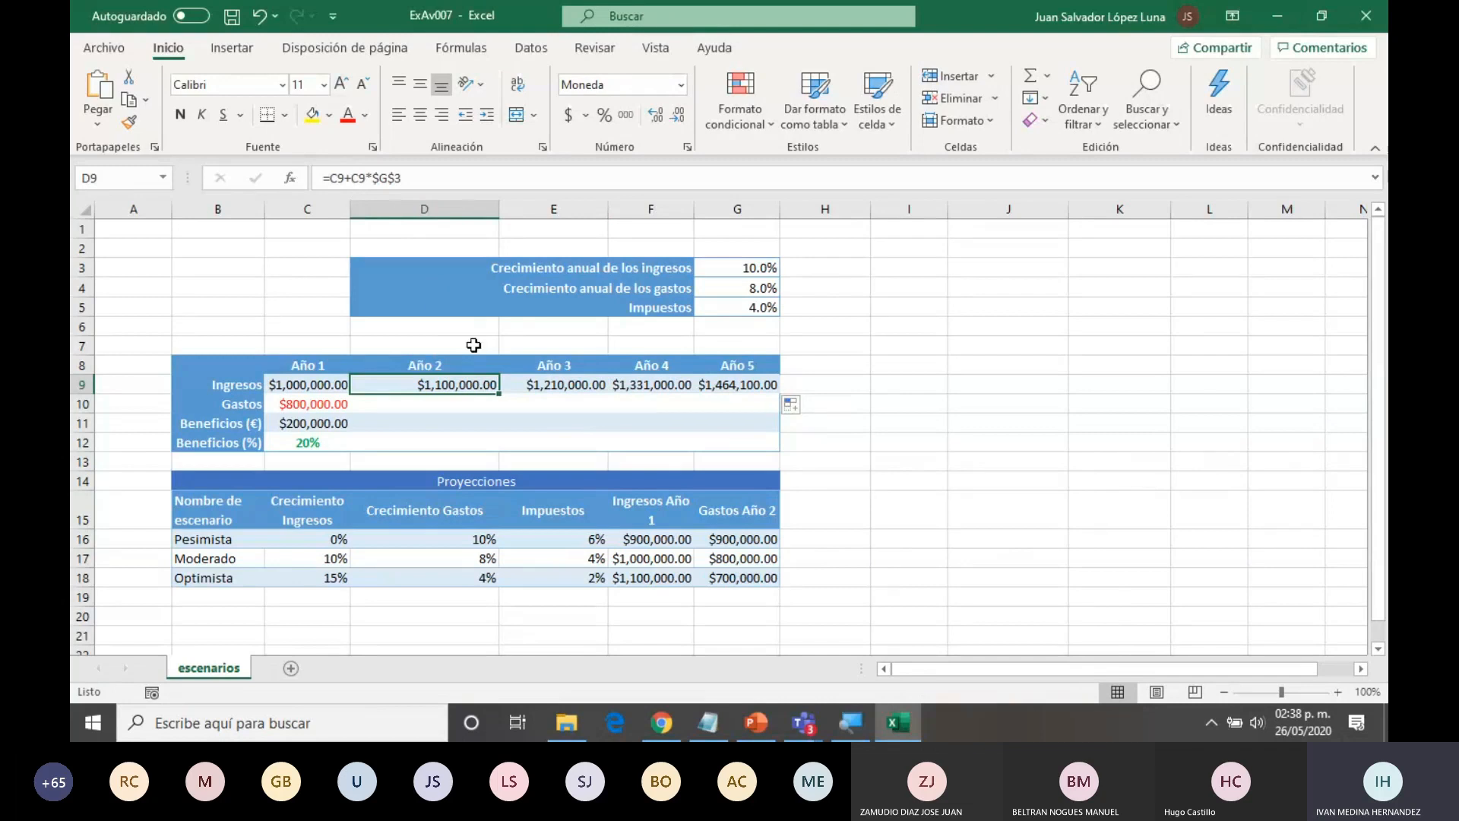
click(541, 386)
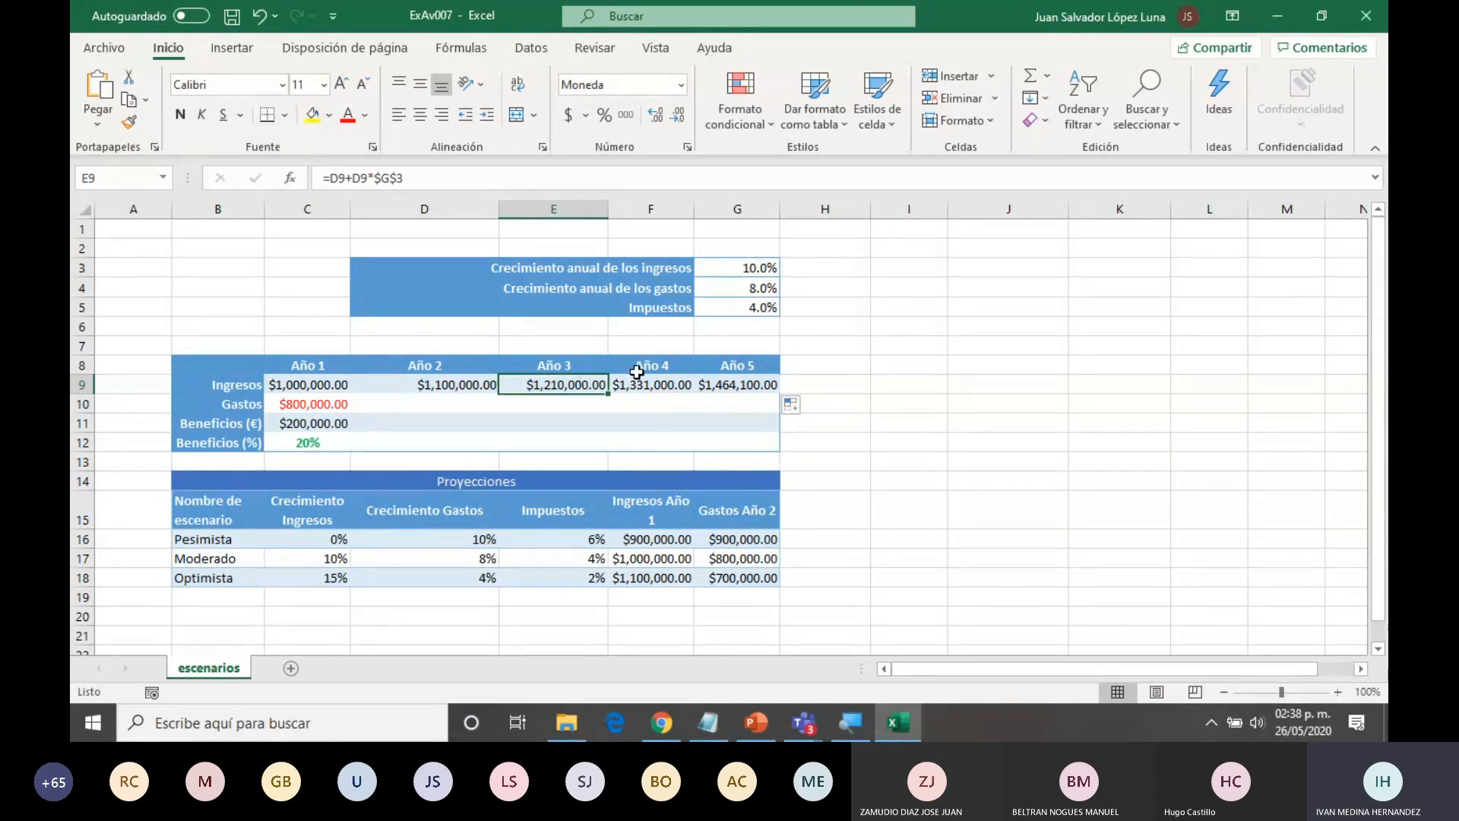
- Read the D10 instruction on the PowerPoint slide and start the Año 2 expenses formula in Excel as =C10+C10*$G$4
click(756, 721)
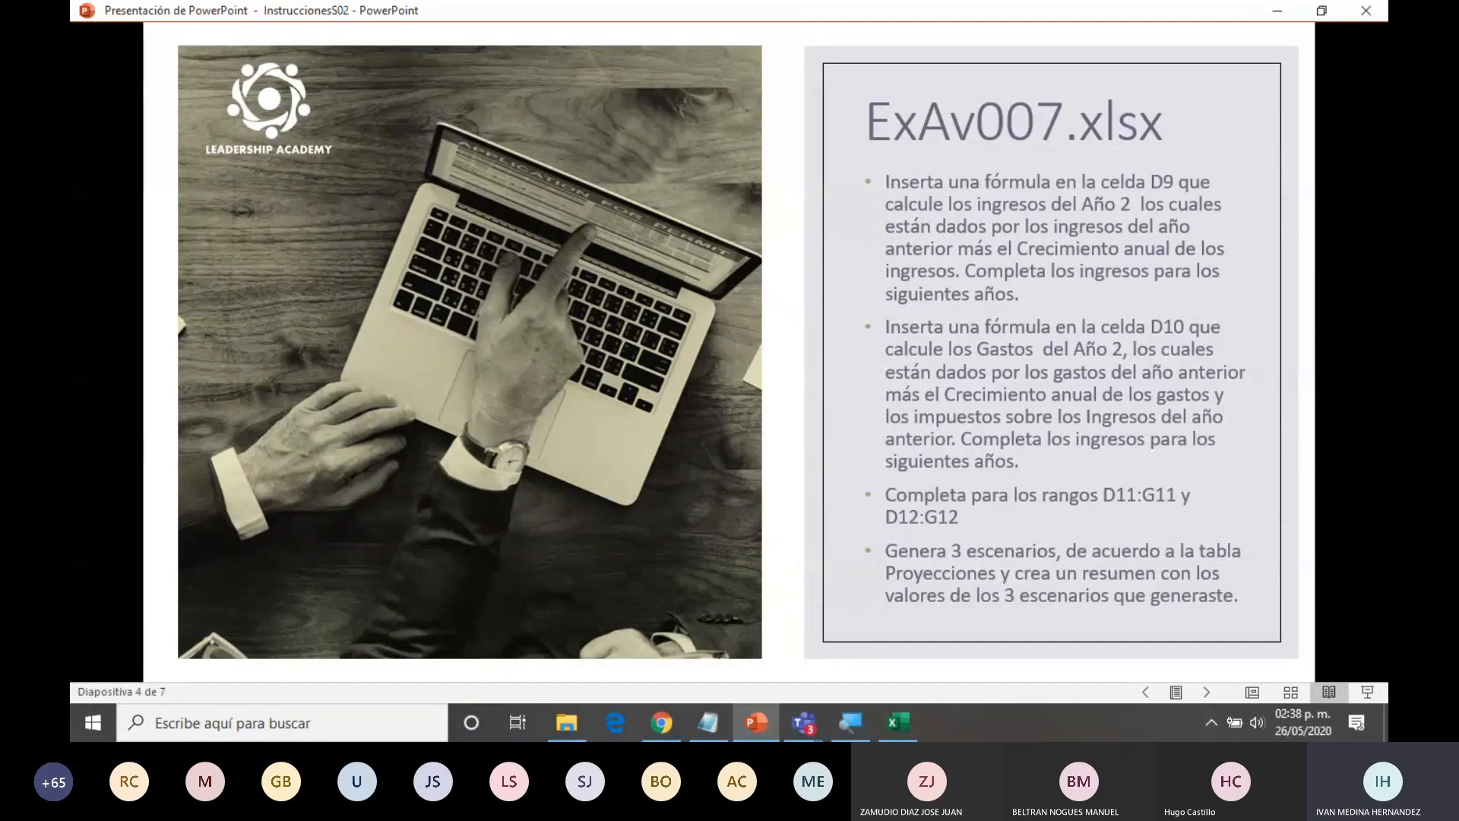
key(alt+Tab)
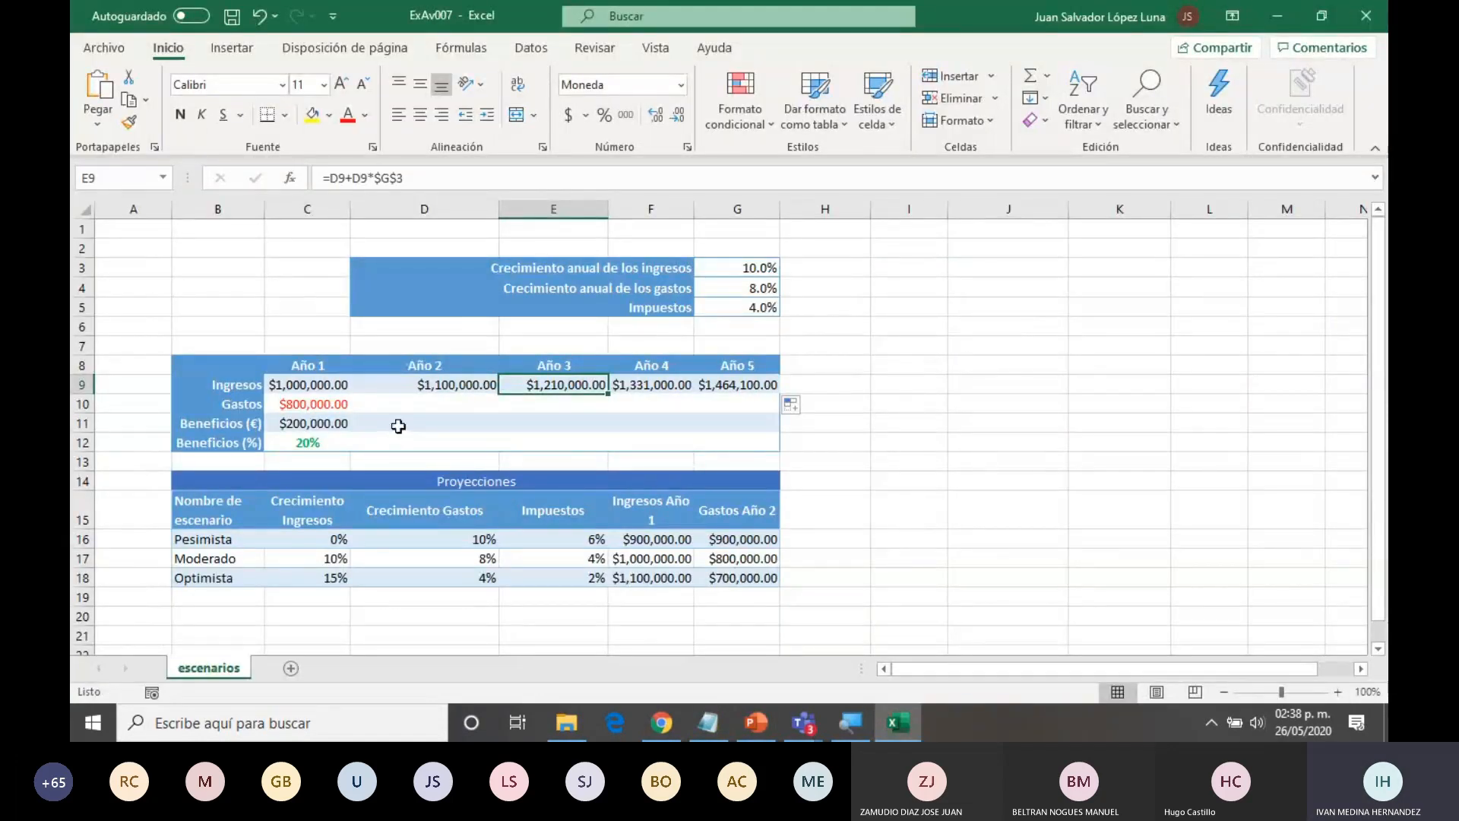
click(417, 399)
text(=)
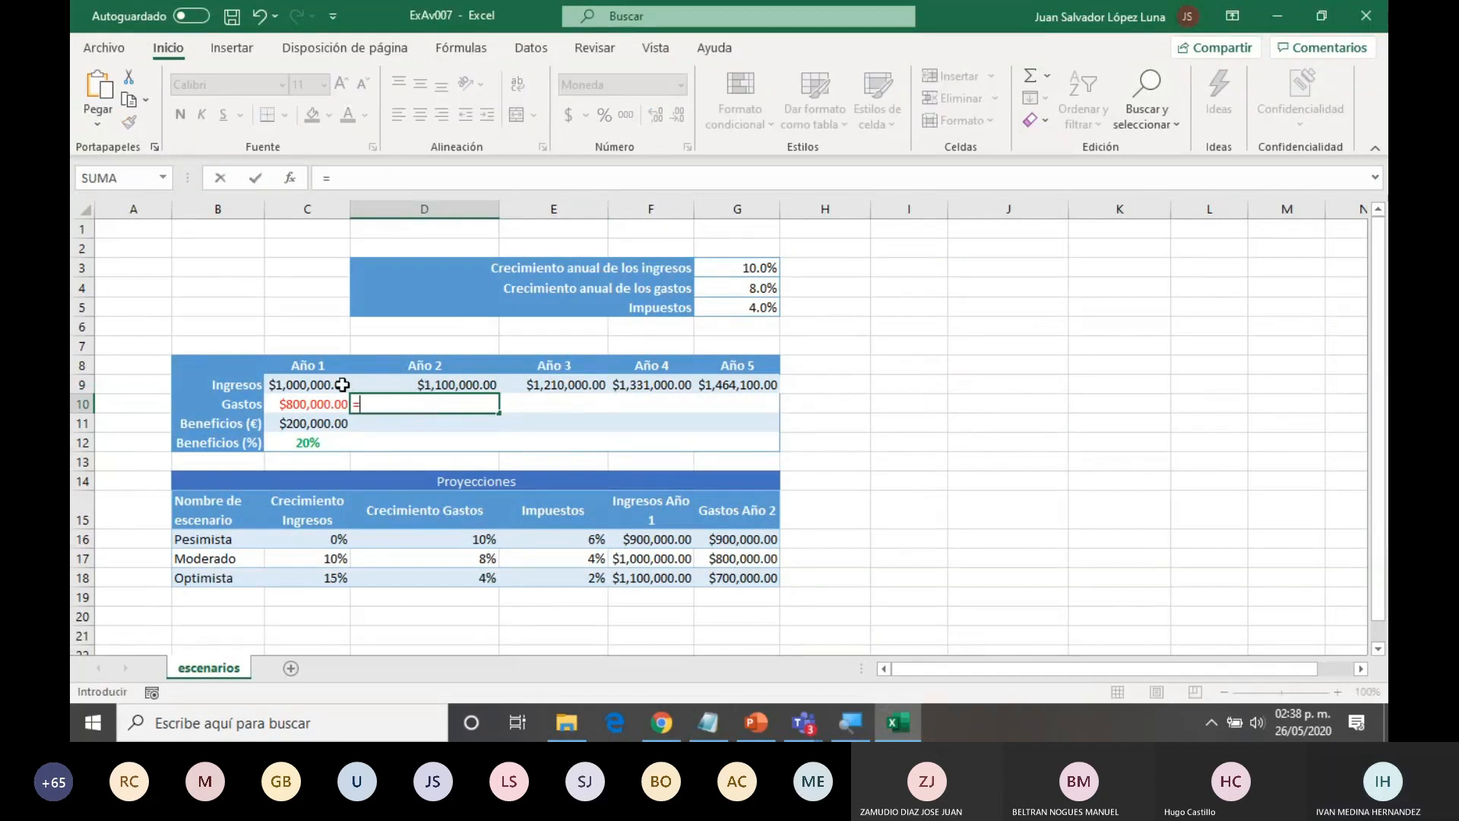
click(322, 403)
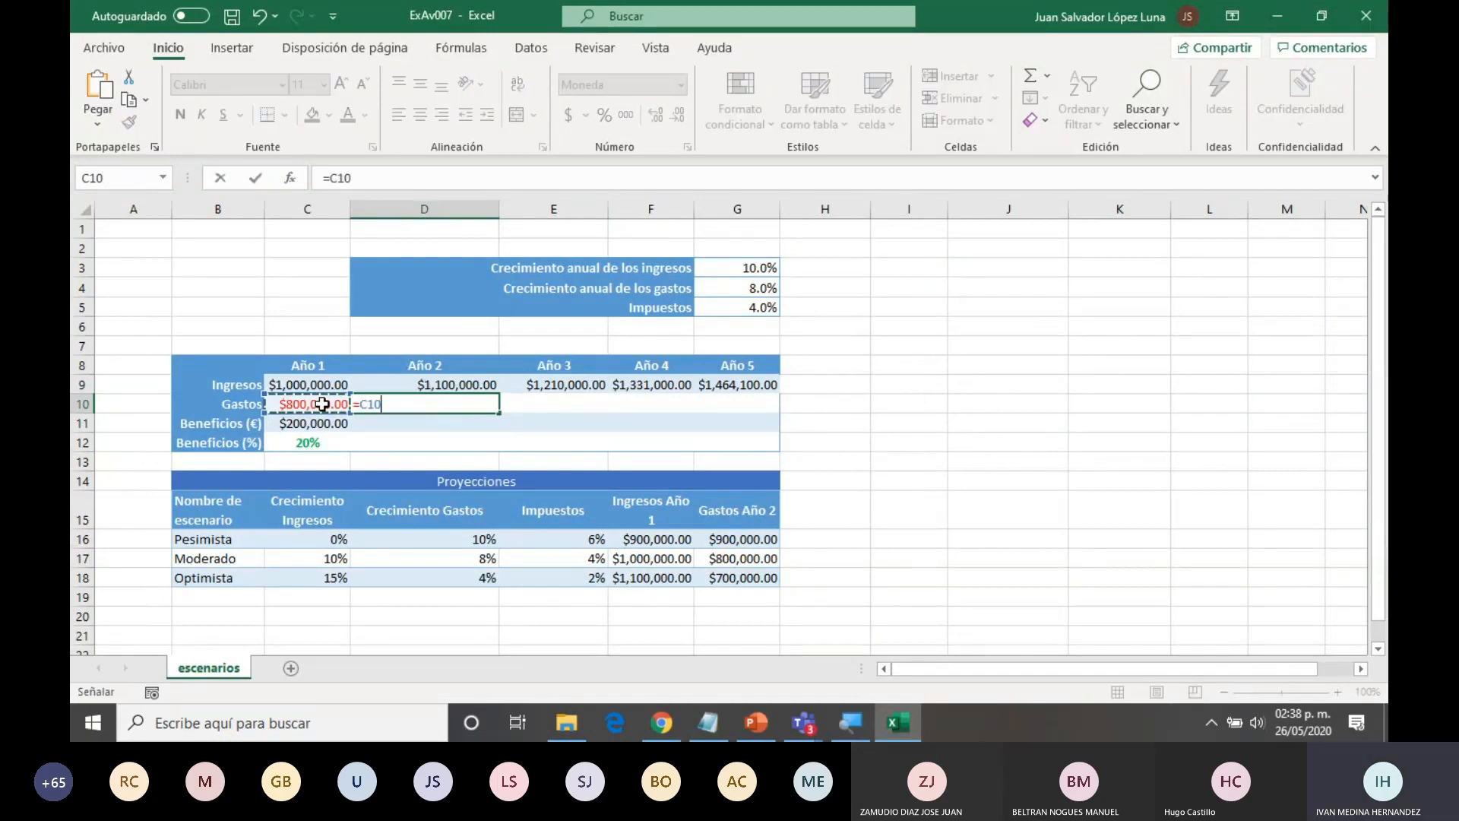
text(+)
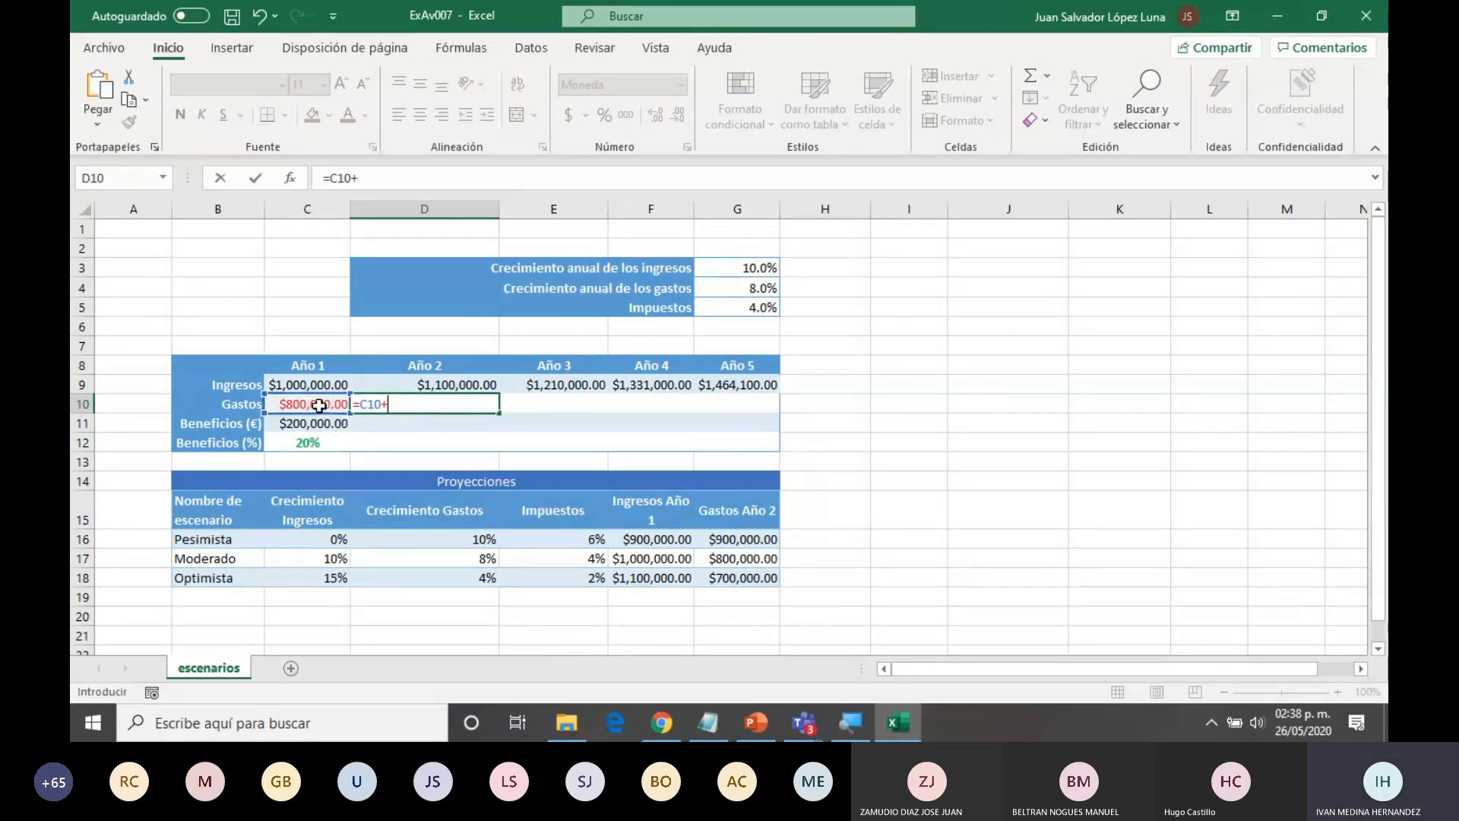
click(319, 404)
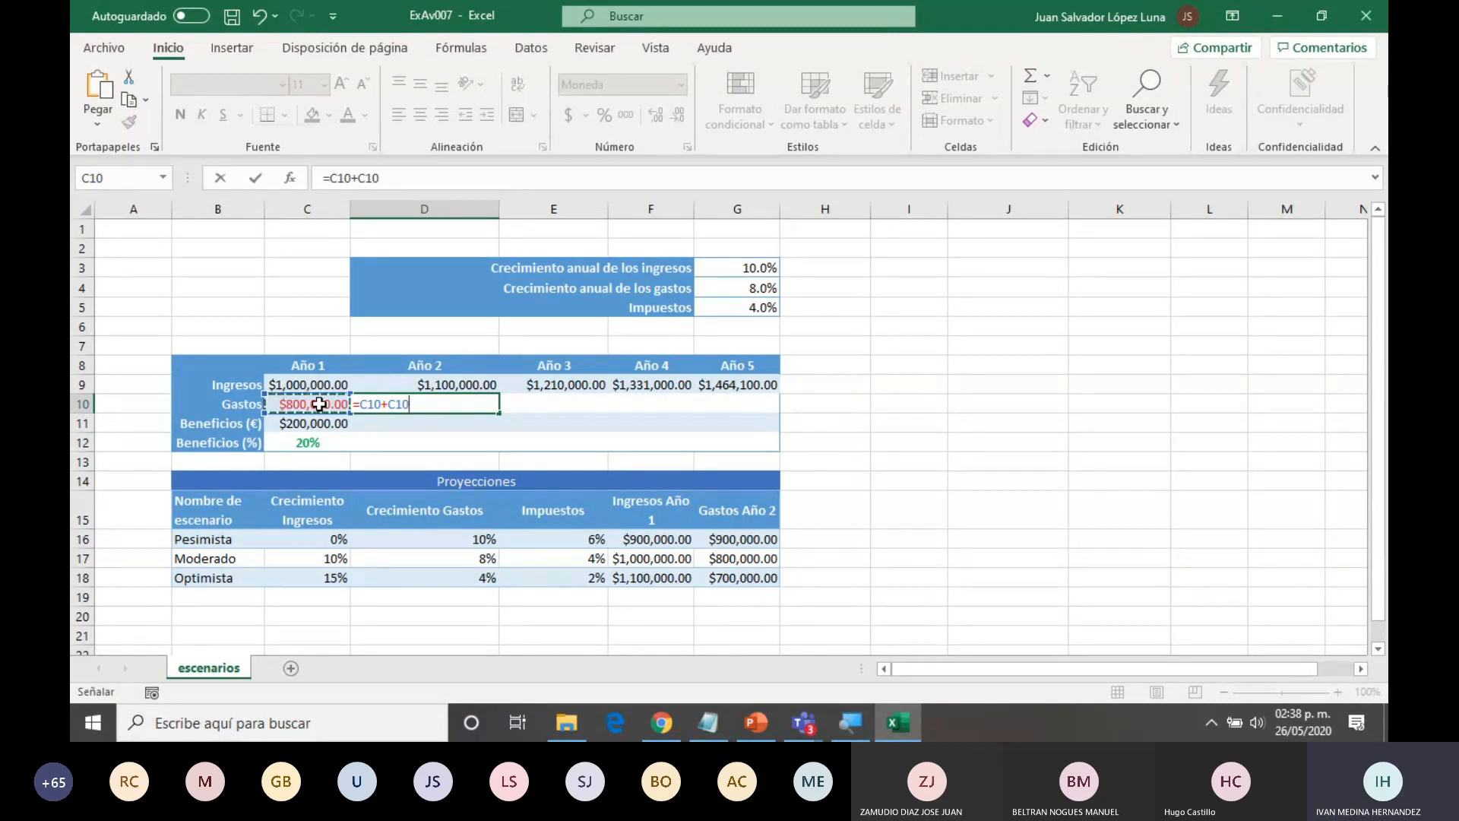
text(*)
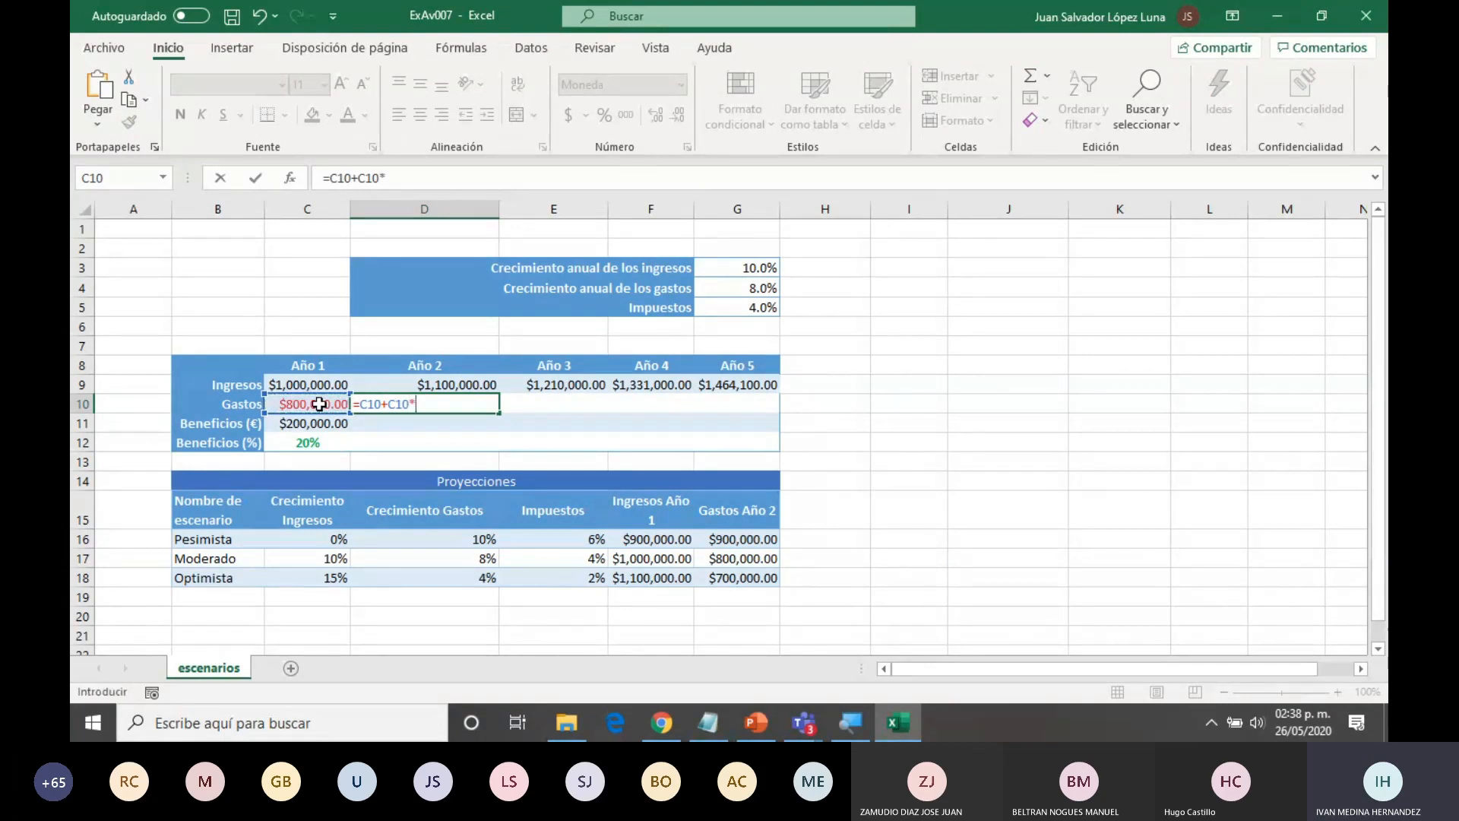
click(710, 295)
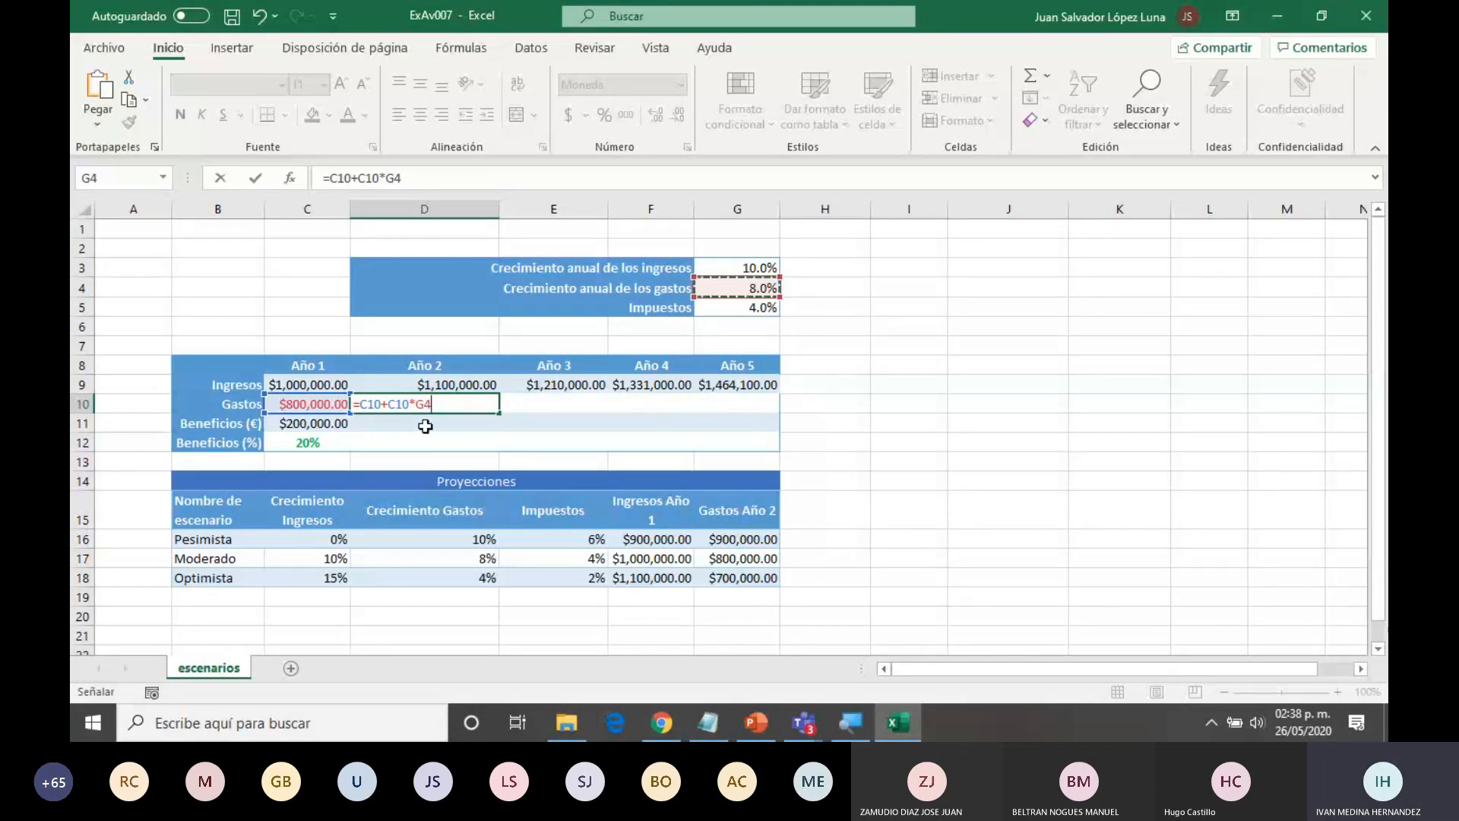
key(F4)
- Reread the tax instruction in PowerPoint and extend the D10 formula in Excel with the tax on the previous year's income, +C9*$G$5
click(755, 737)
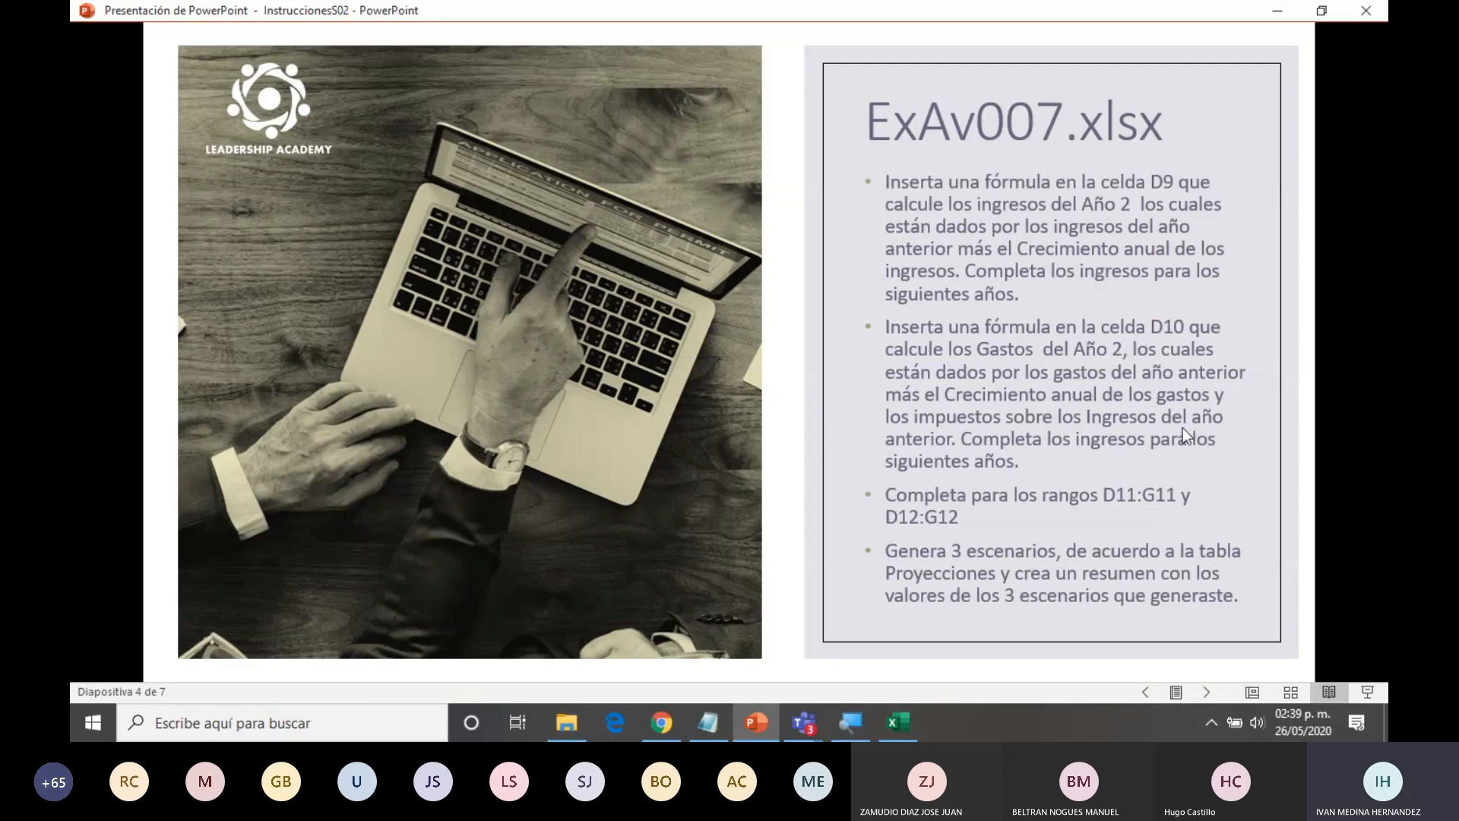
key(alt+Tab)
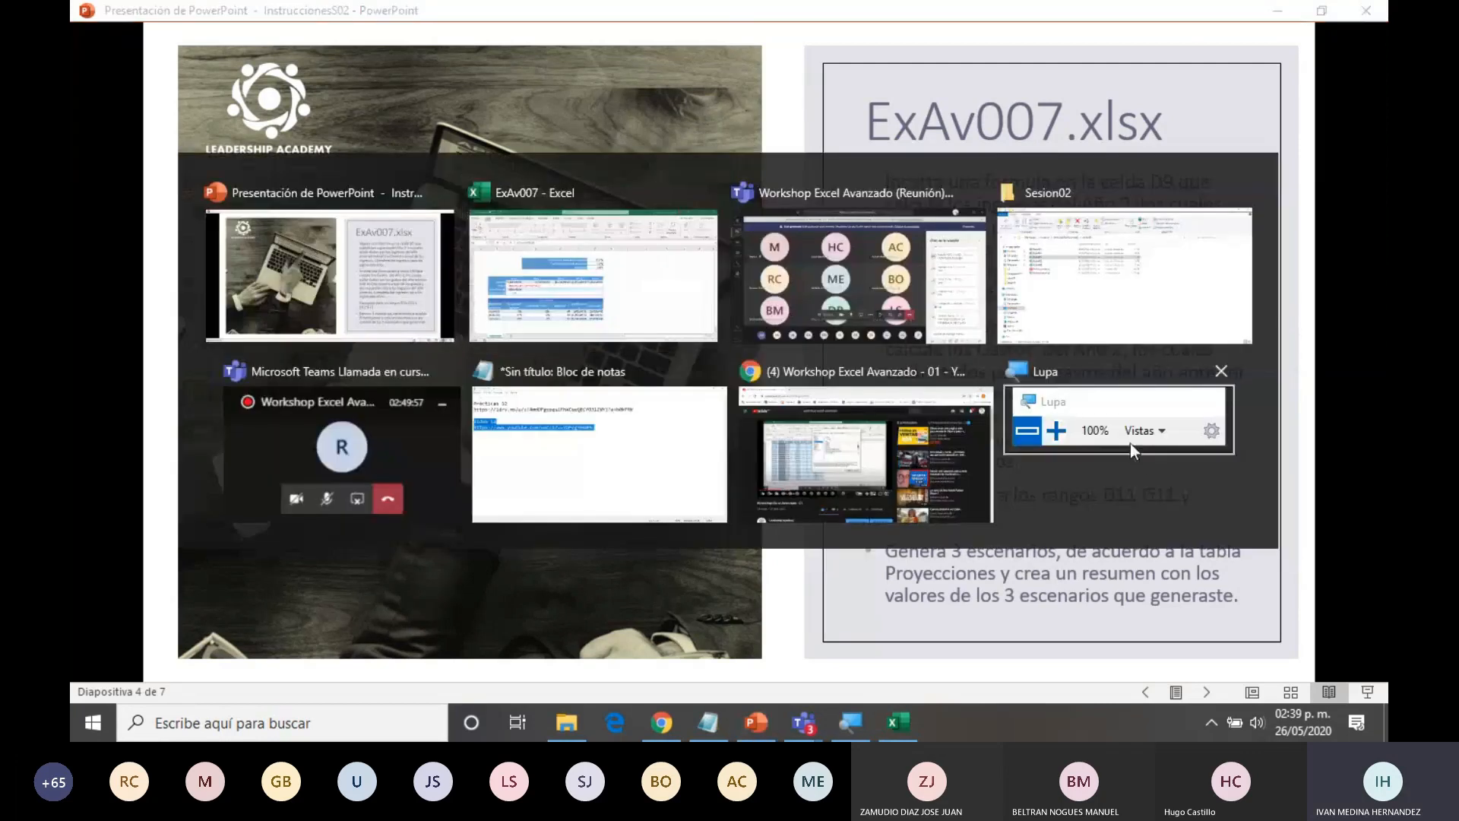
text(+)
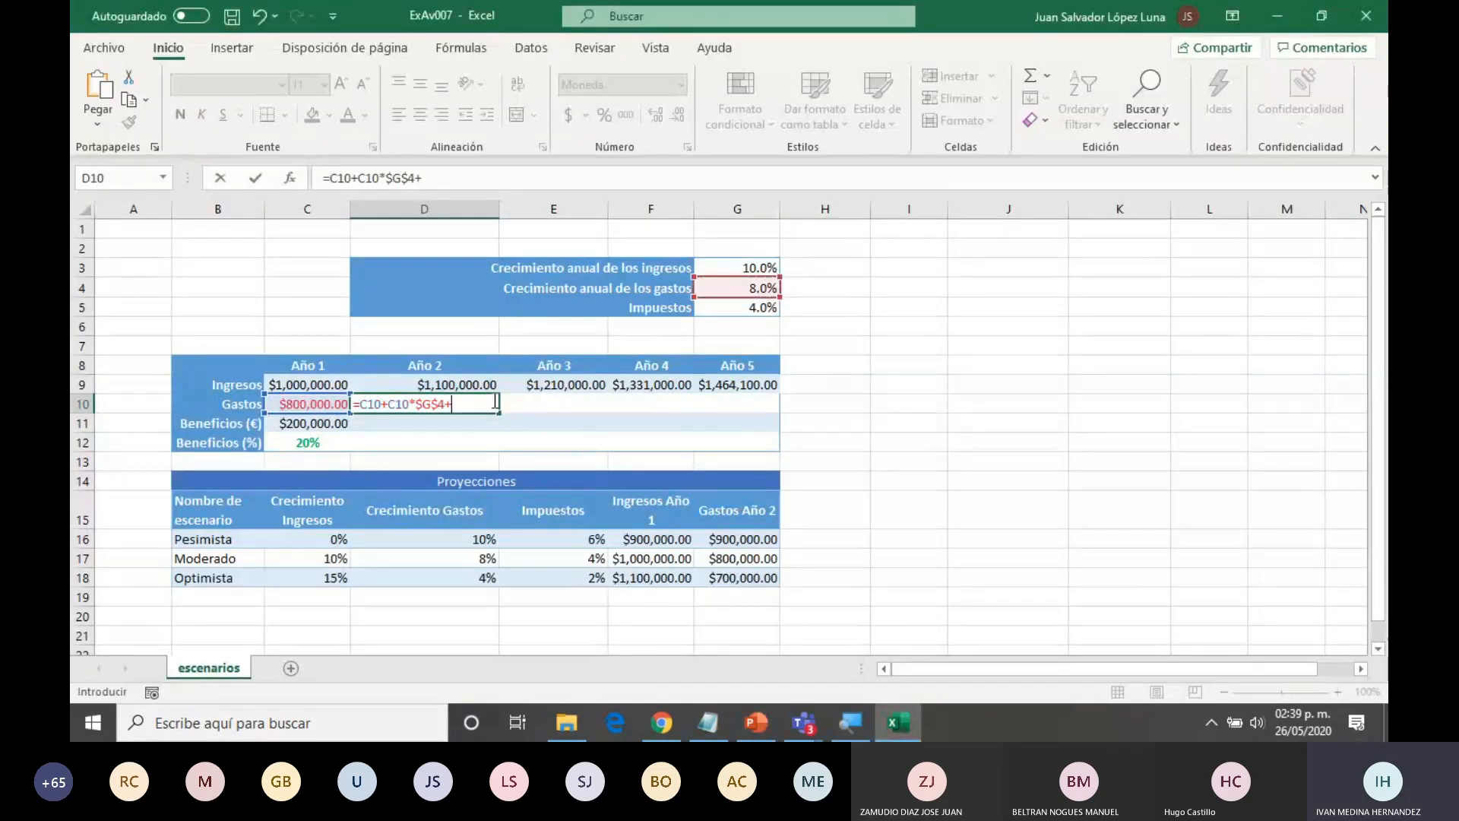
click(327, 388)
text(*)
click(771, 307)
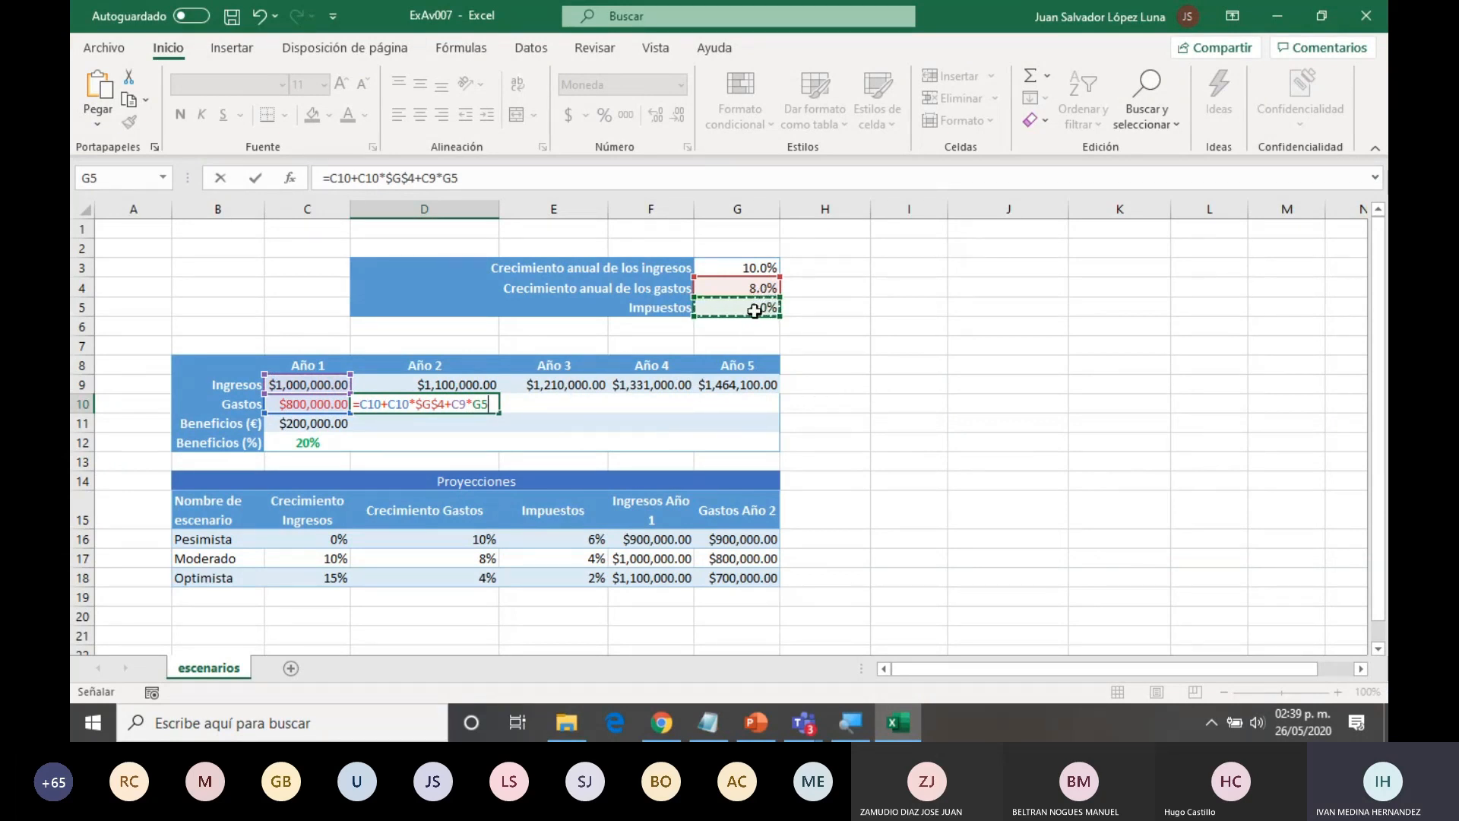
key(F4)
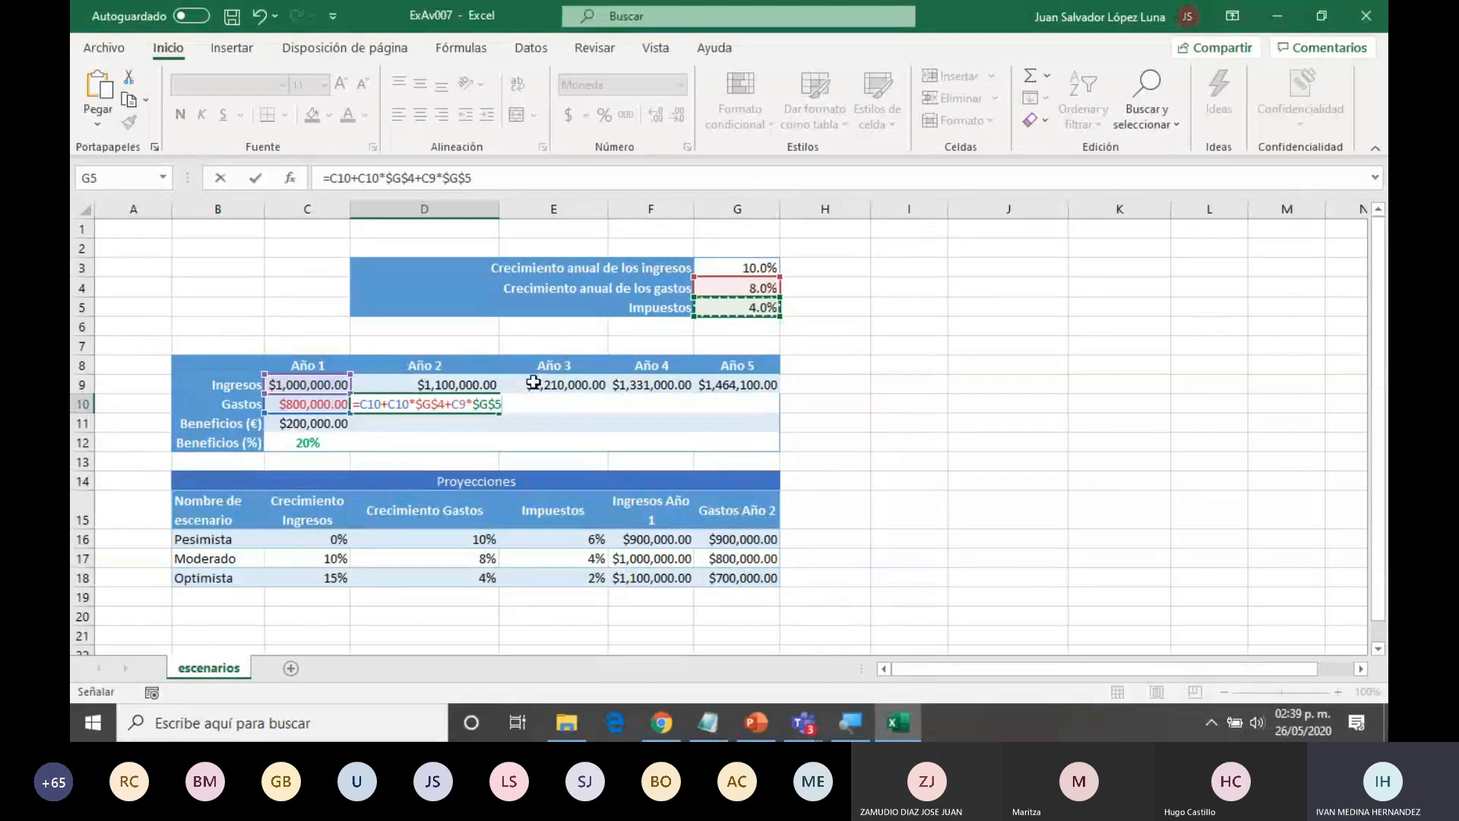
- Enclose both products in parentheses so D10 reads =C10+(C10*$G$4)+(C9*$G$5), and copy the formula across to G10
key(F2)
text(()
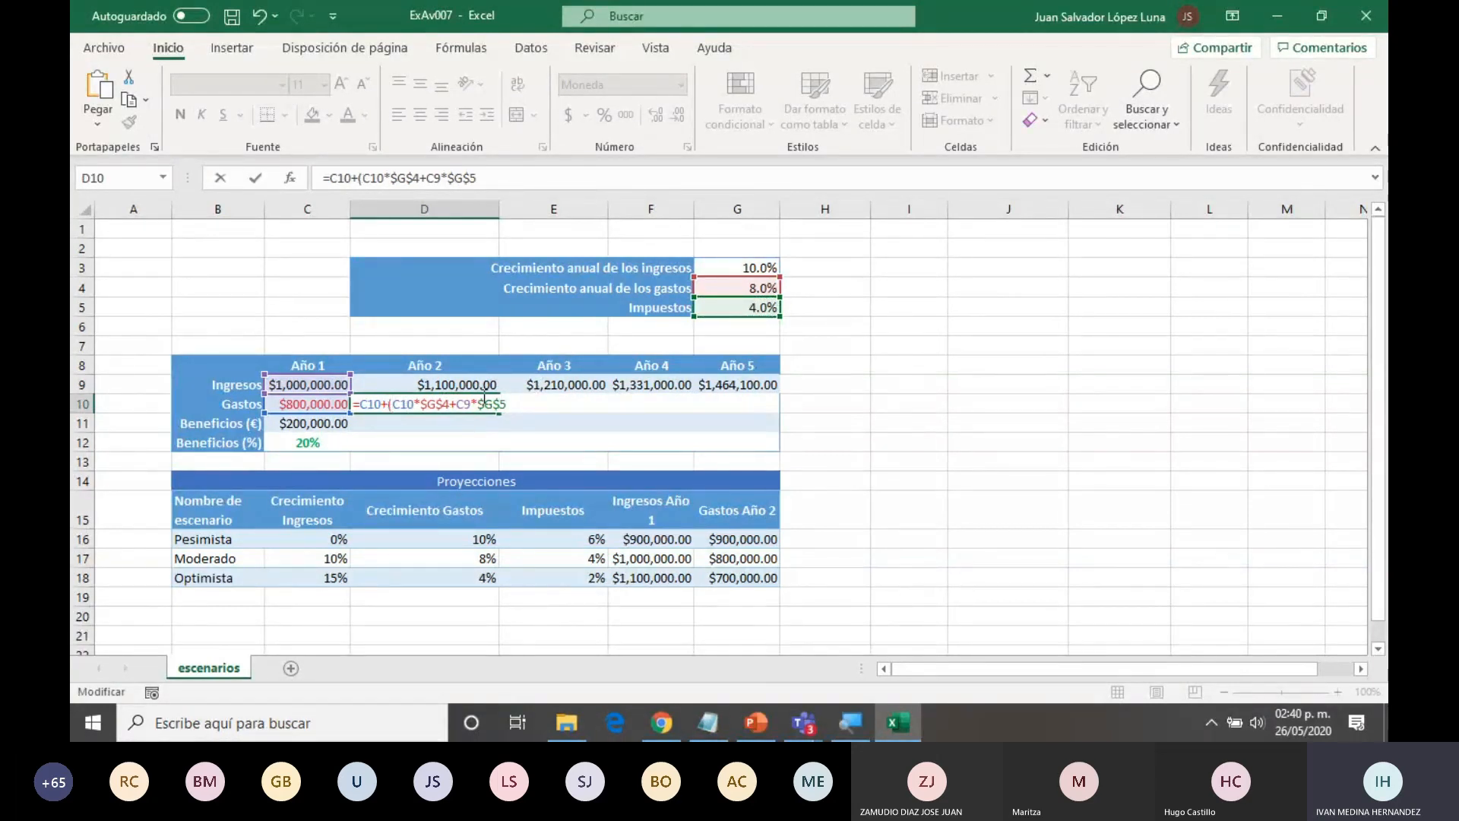
click(450, 403)
text(()
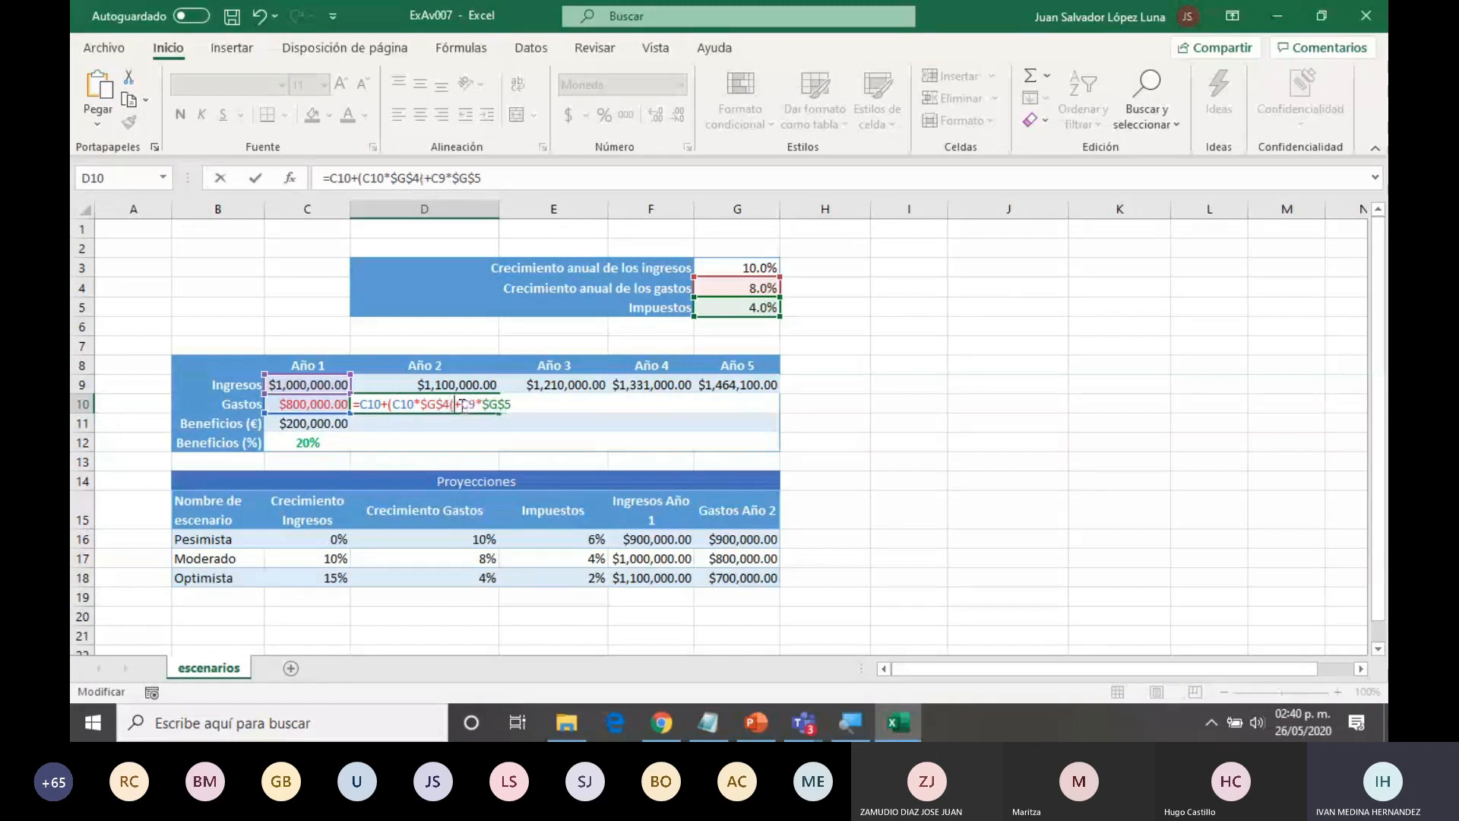
key(BackSpace)
text())
click(464, 406)
text(()
click(521, 406)
text())
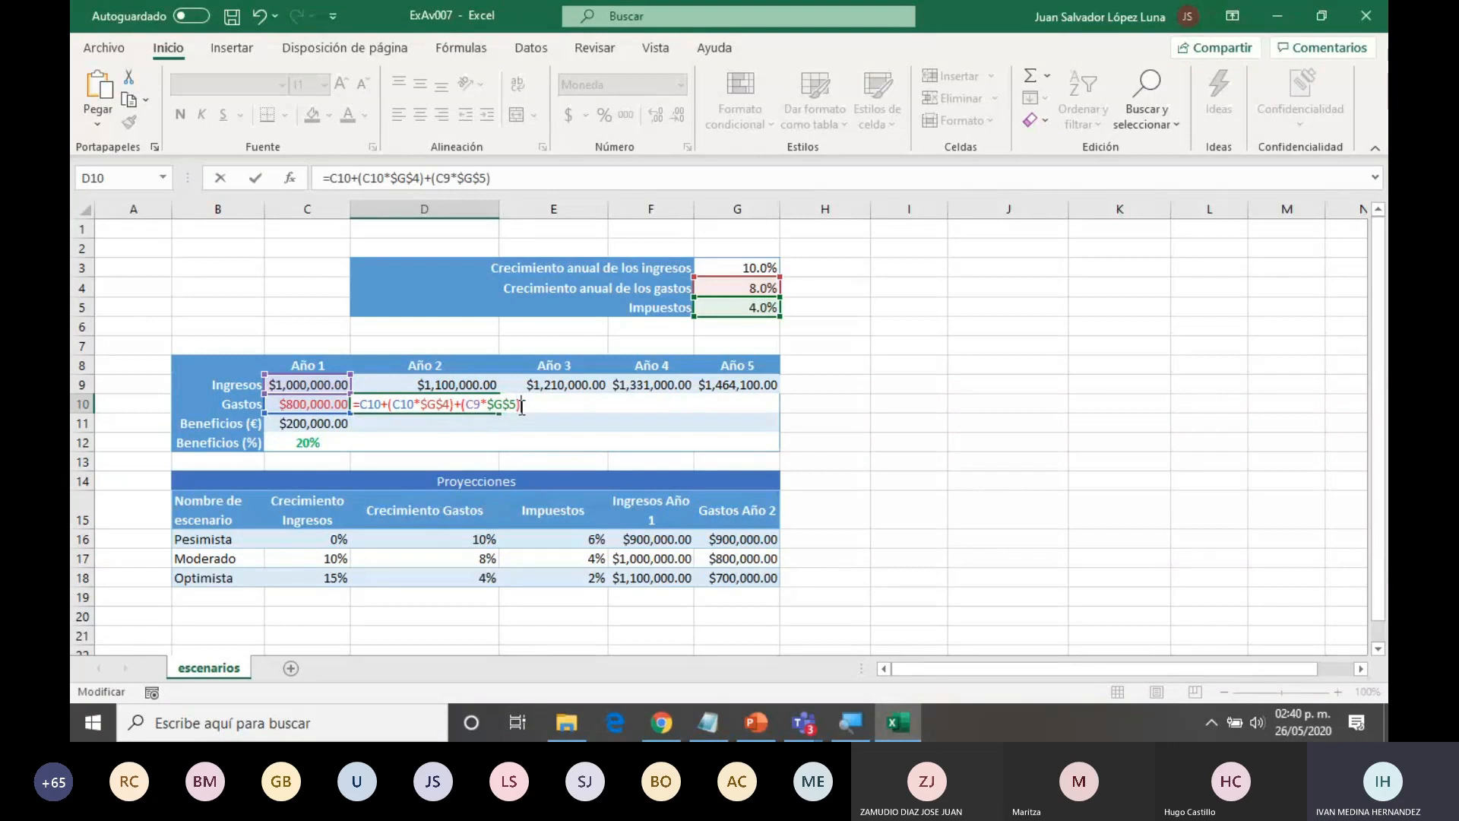
key(Return)
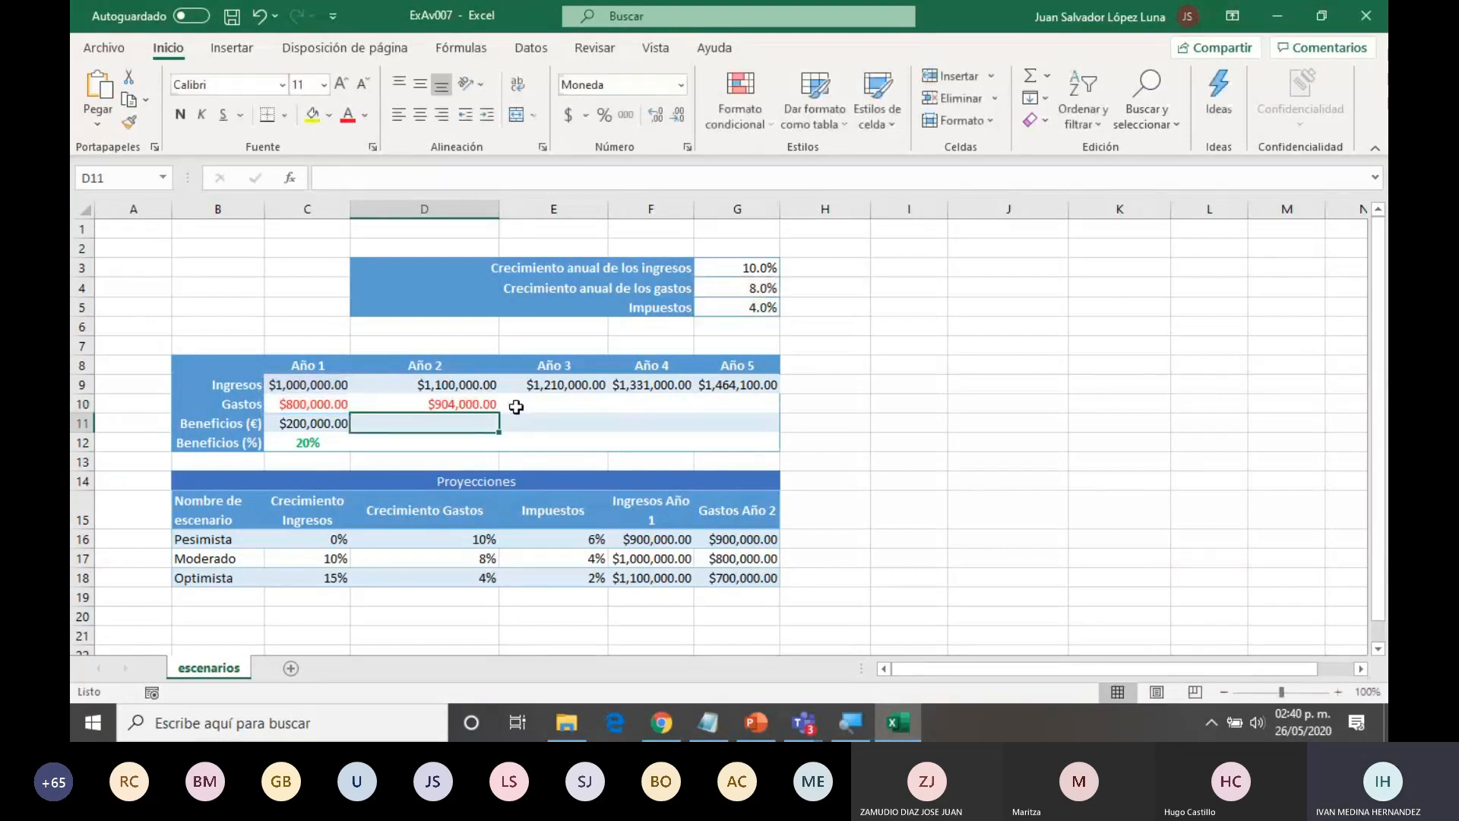
click(482, 404)
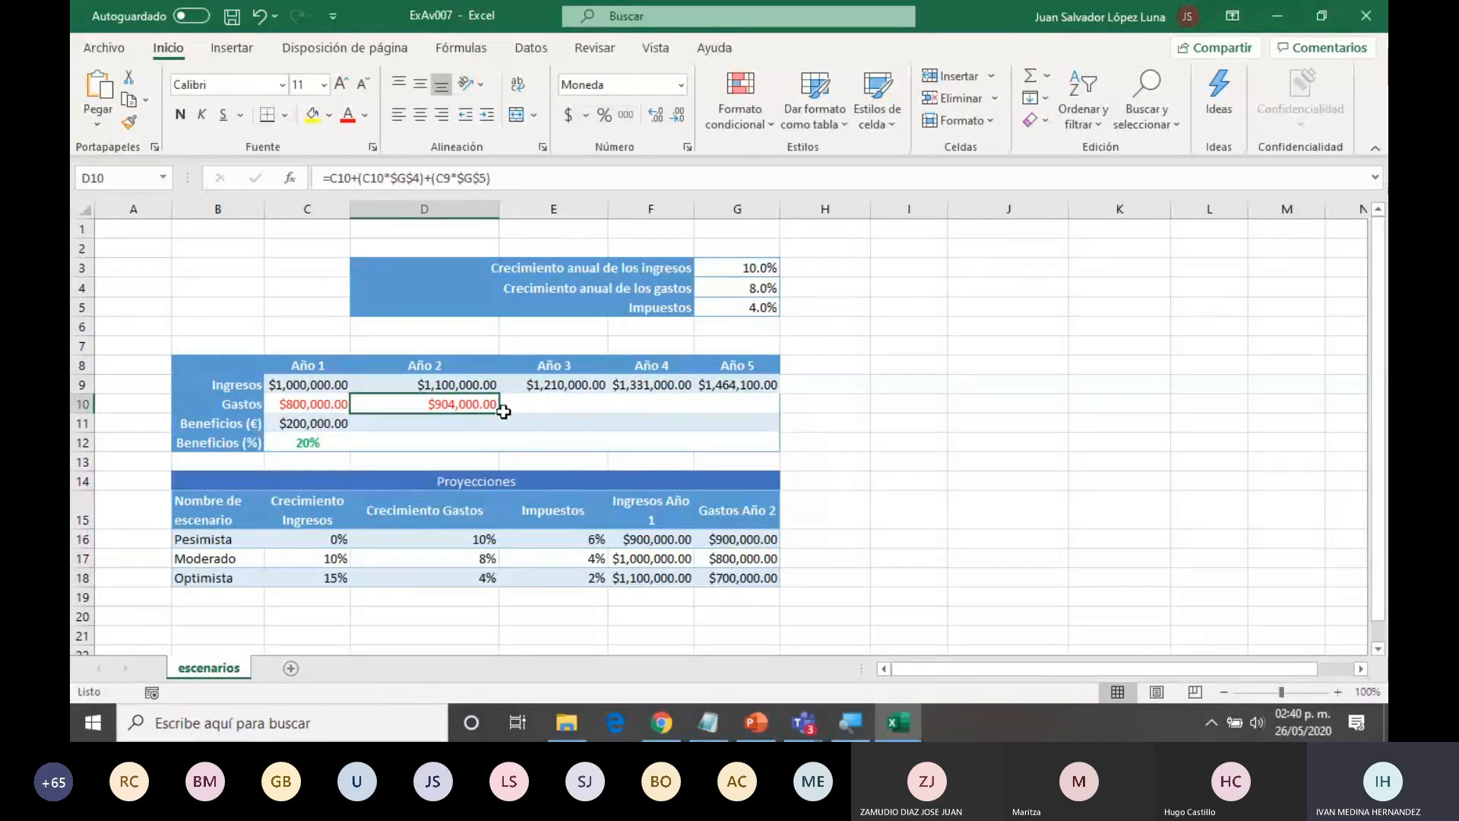
drag(502, 413, 939, 401)
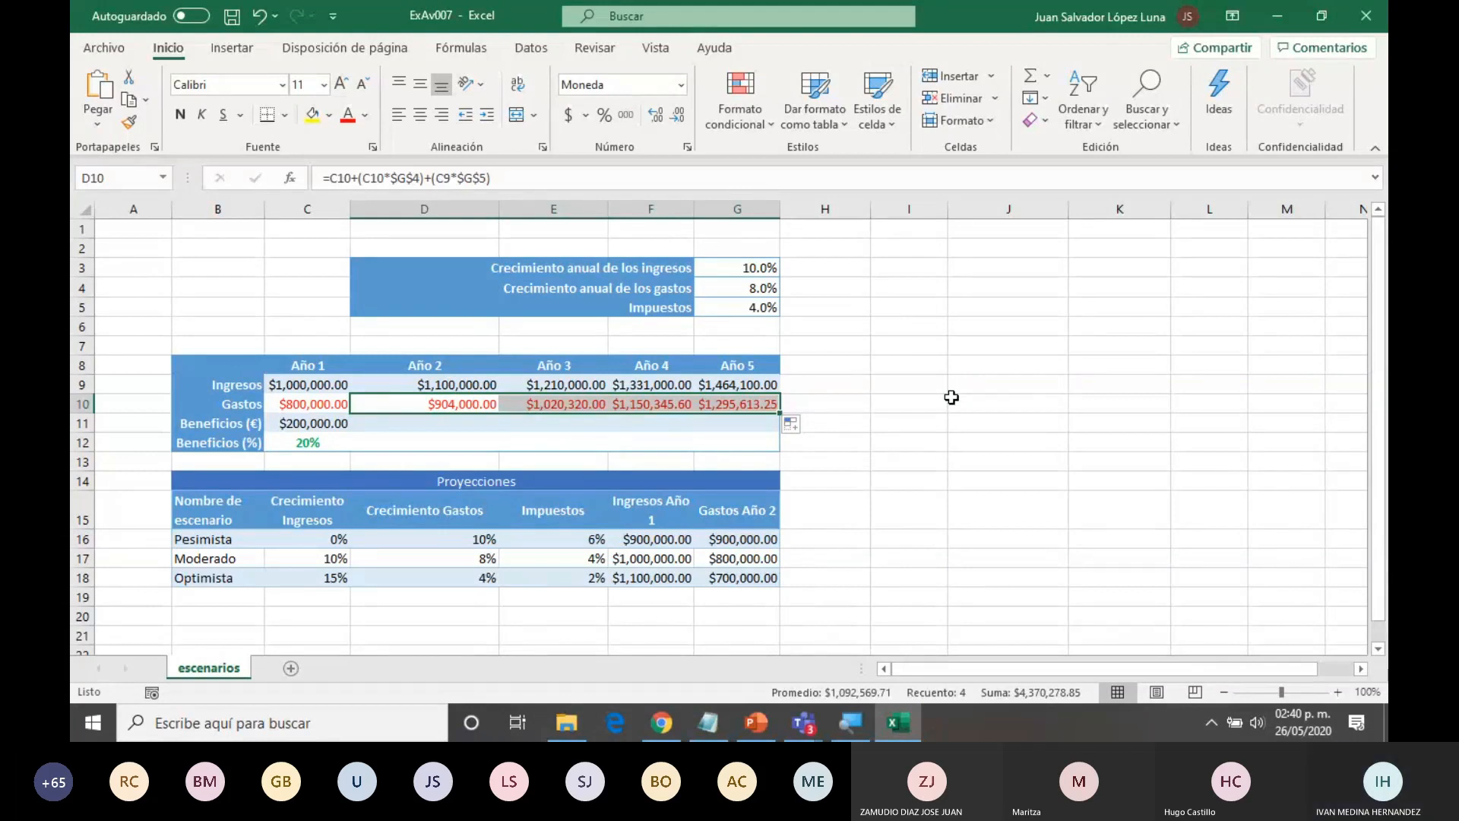
- Check the PowerPoint instruction for rows 11 and 12, then fill the C11 and C12 benefit formulas across to column G in Excel
click(756, 723)
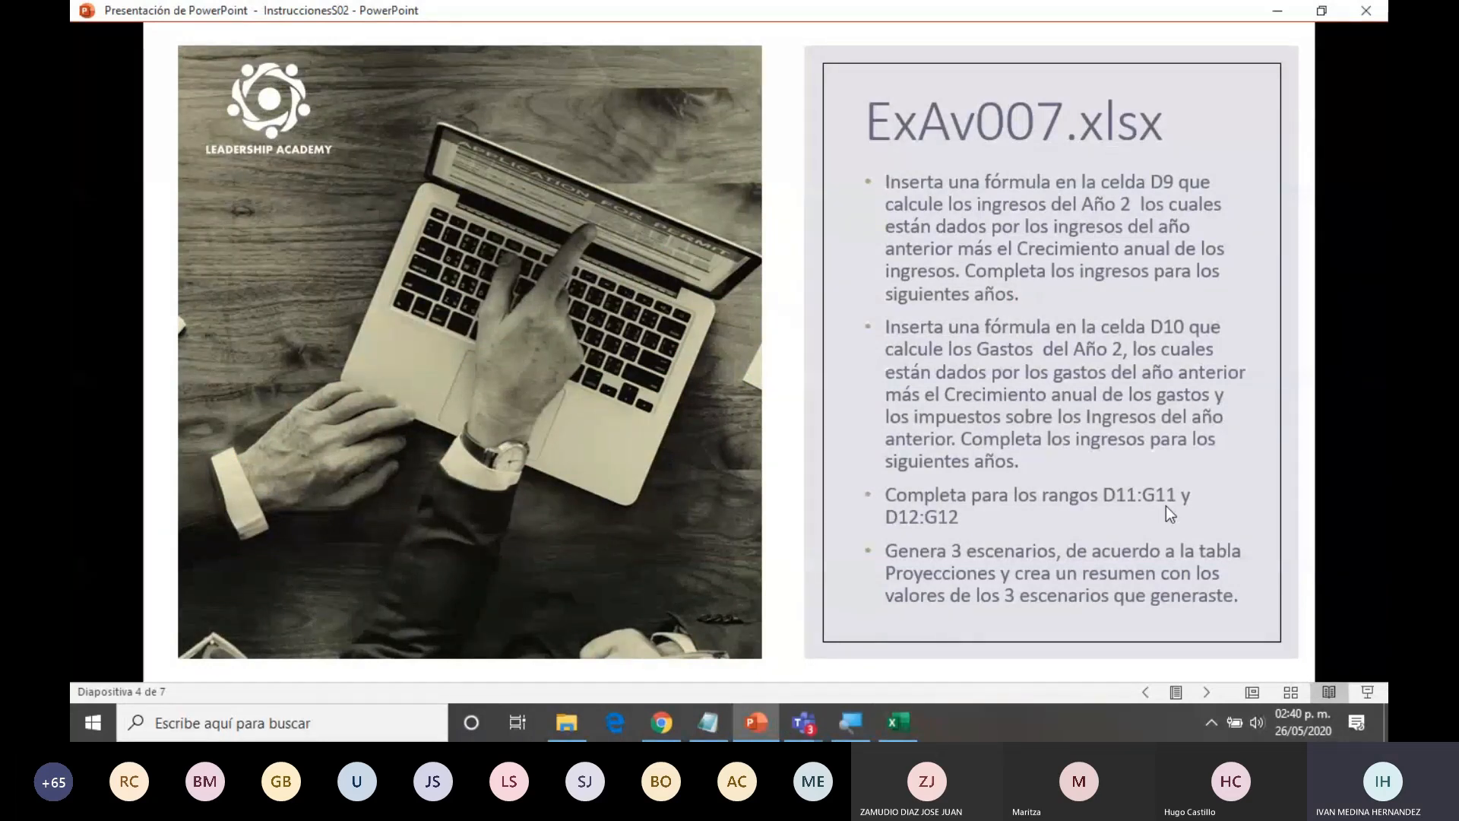
click(896, 724)
click(338, 423)
drag(349, 433, 747, 436)
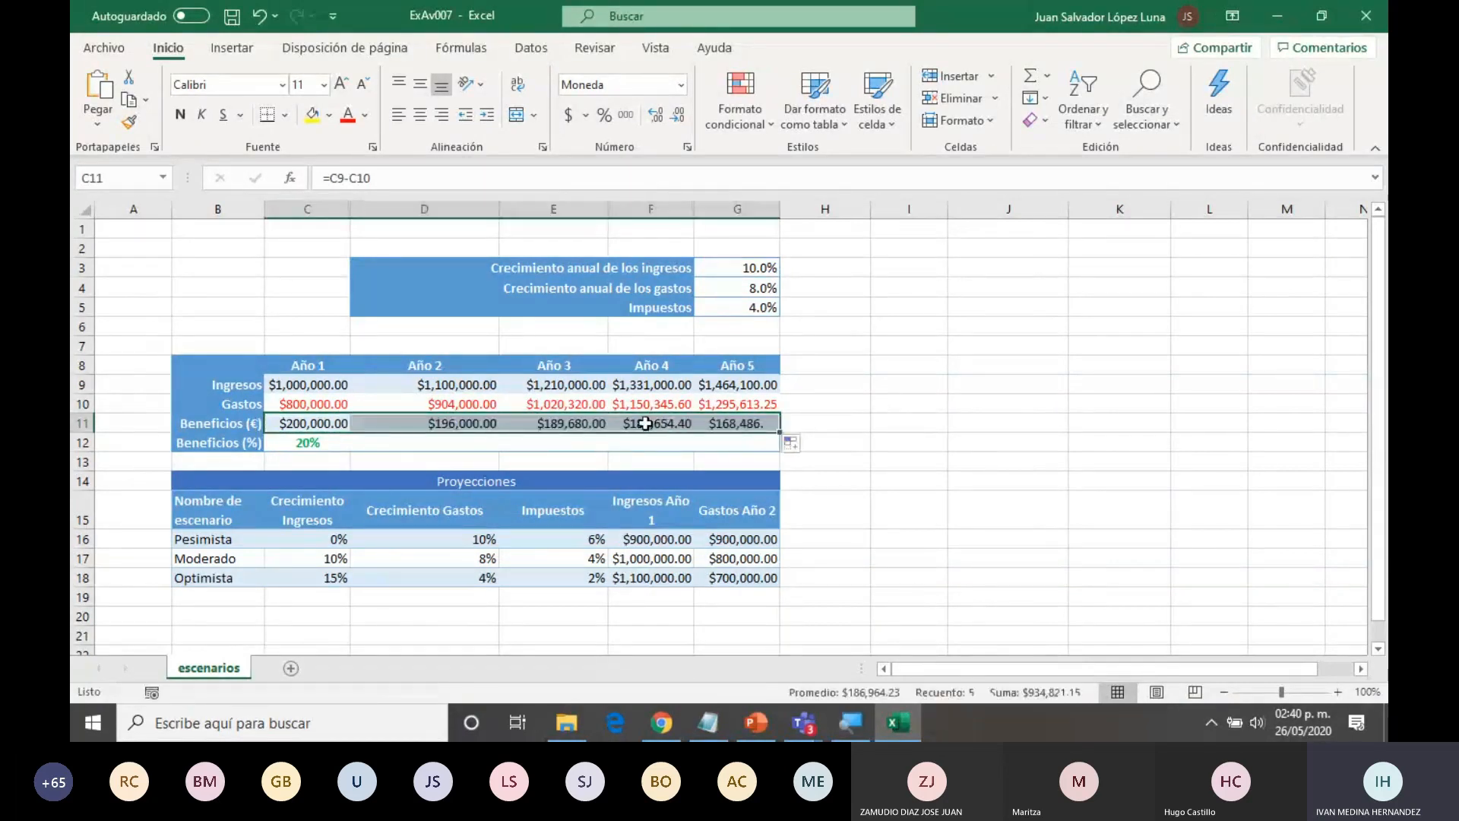
click(322, 444)
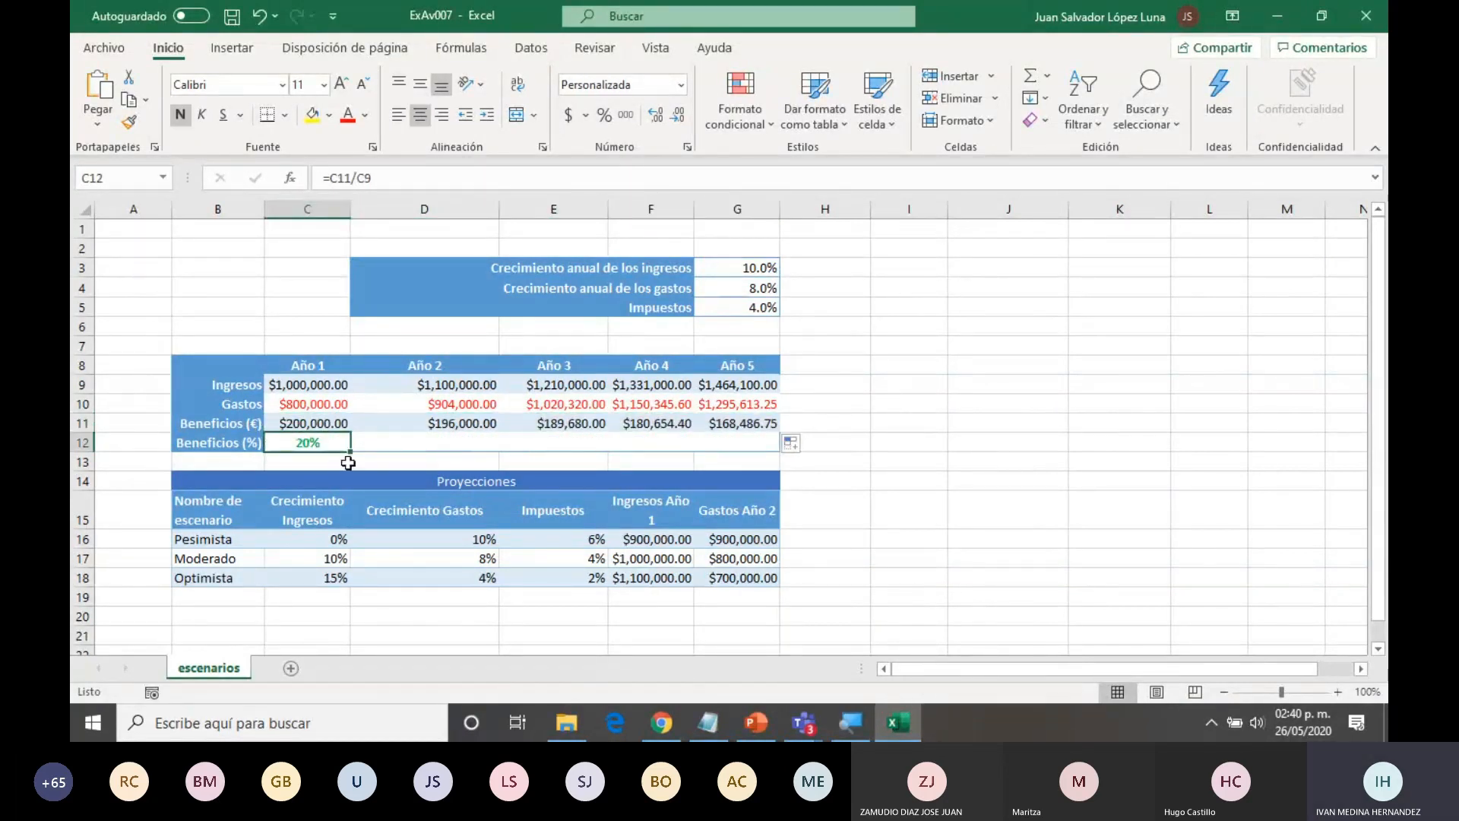
drag(350, 452, 760, 452)
- Inspect the Año 2 benefit formulas in D11 and D12 and the cells they reference
click(458, 428)
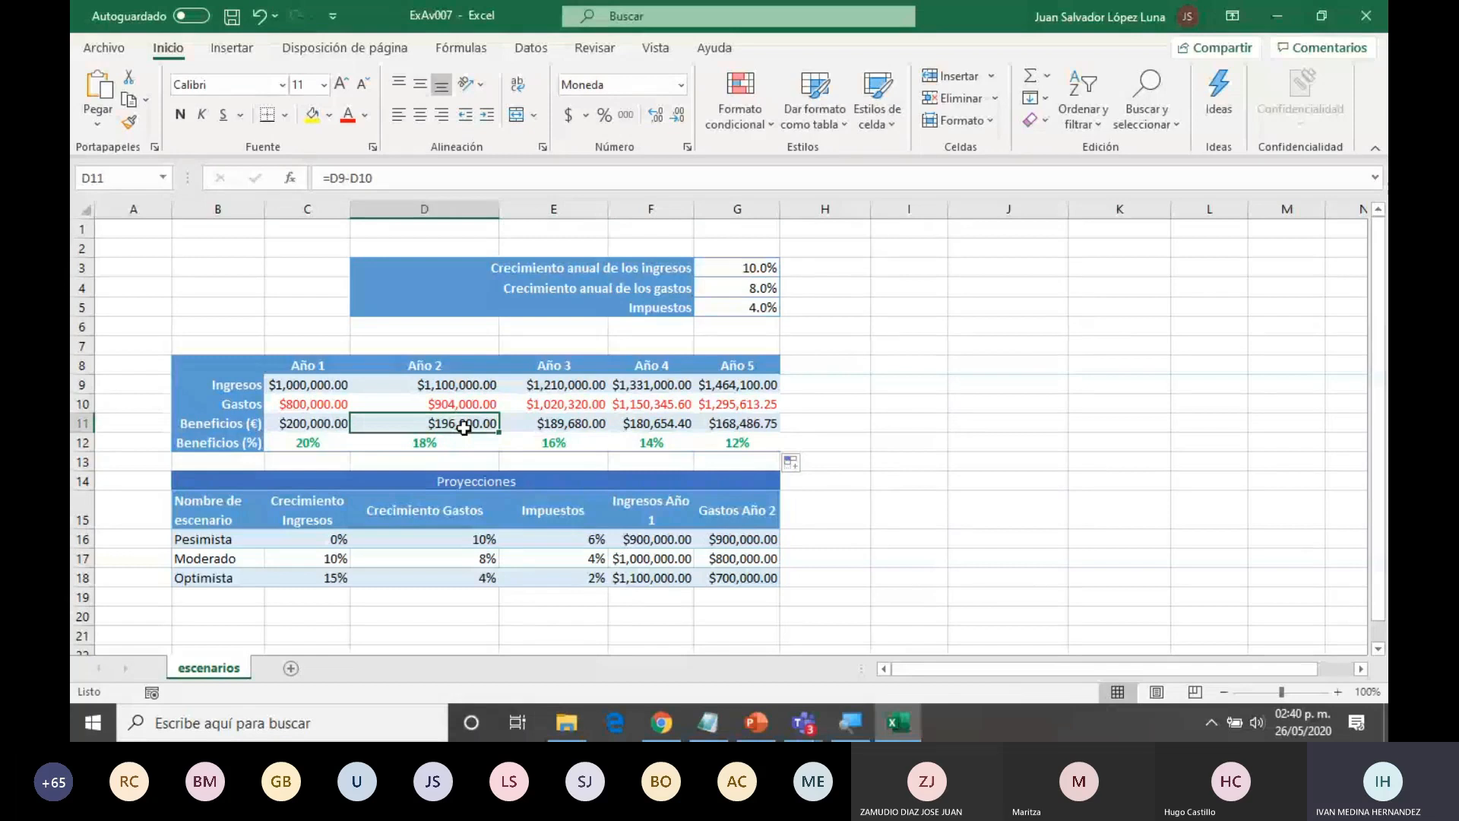
key(Down)
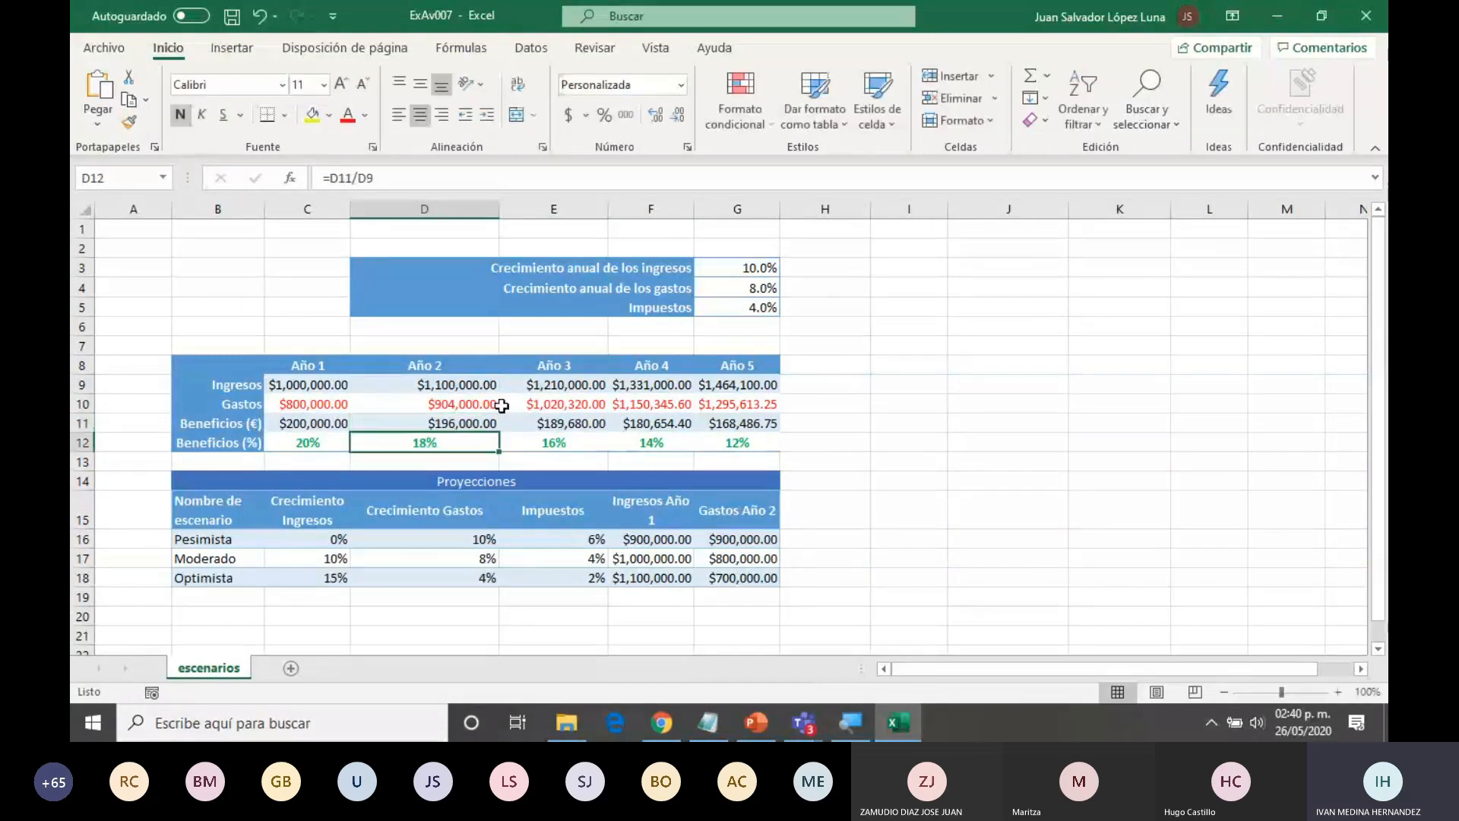
double_click(457, 444)
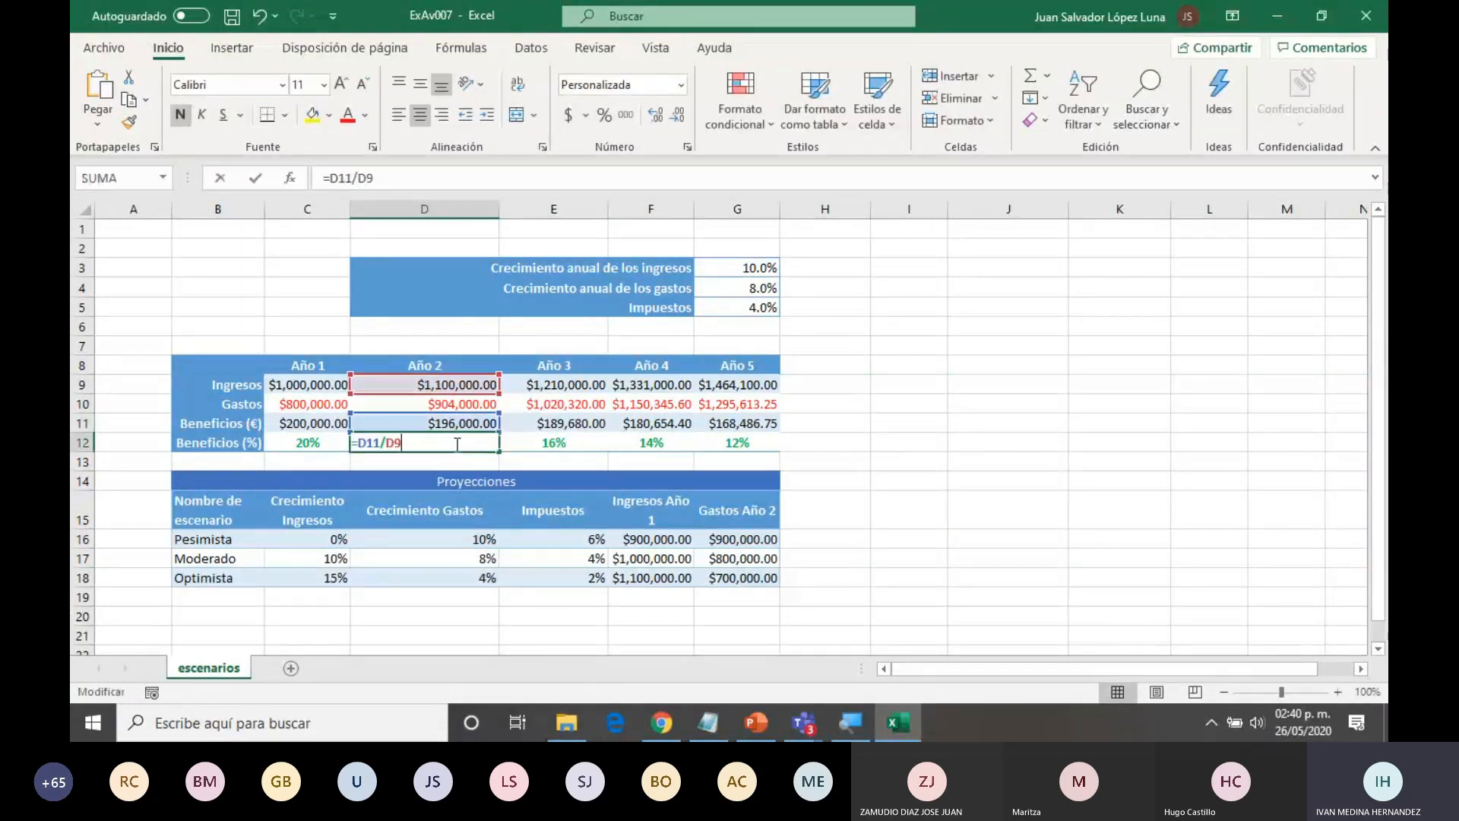
key(Return)
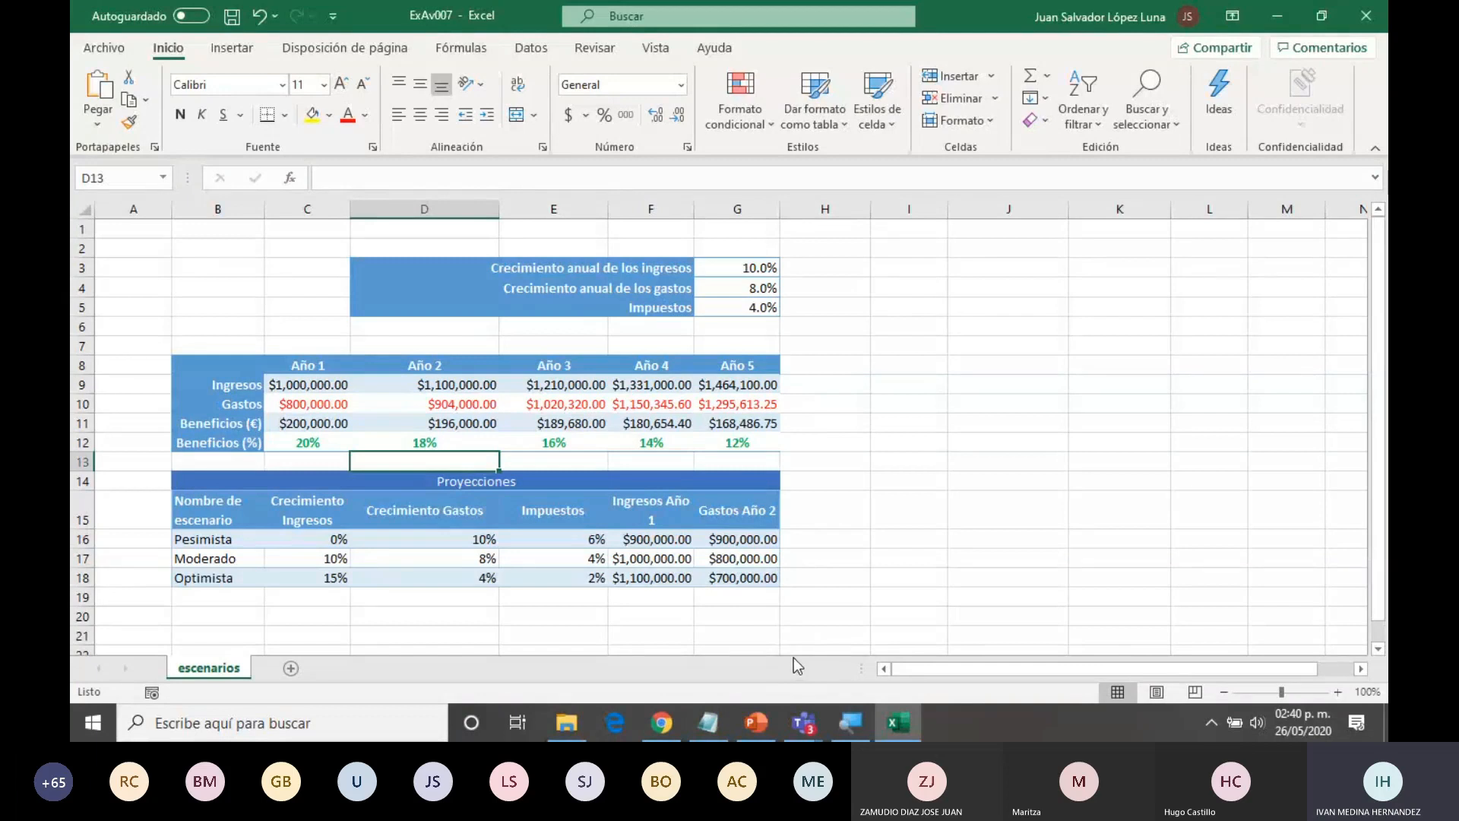
- Read the three-scenario instruction on the PowerPoint slide, then return to Excel and look over the Proyecciones table
click(762, 720)
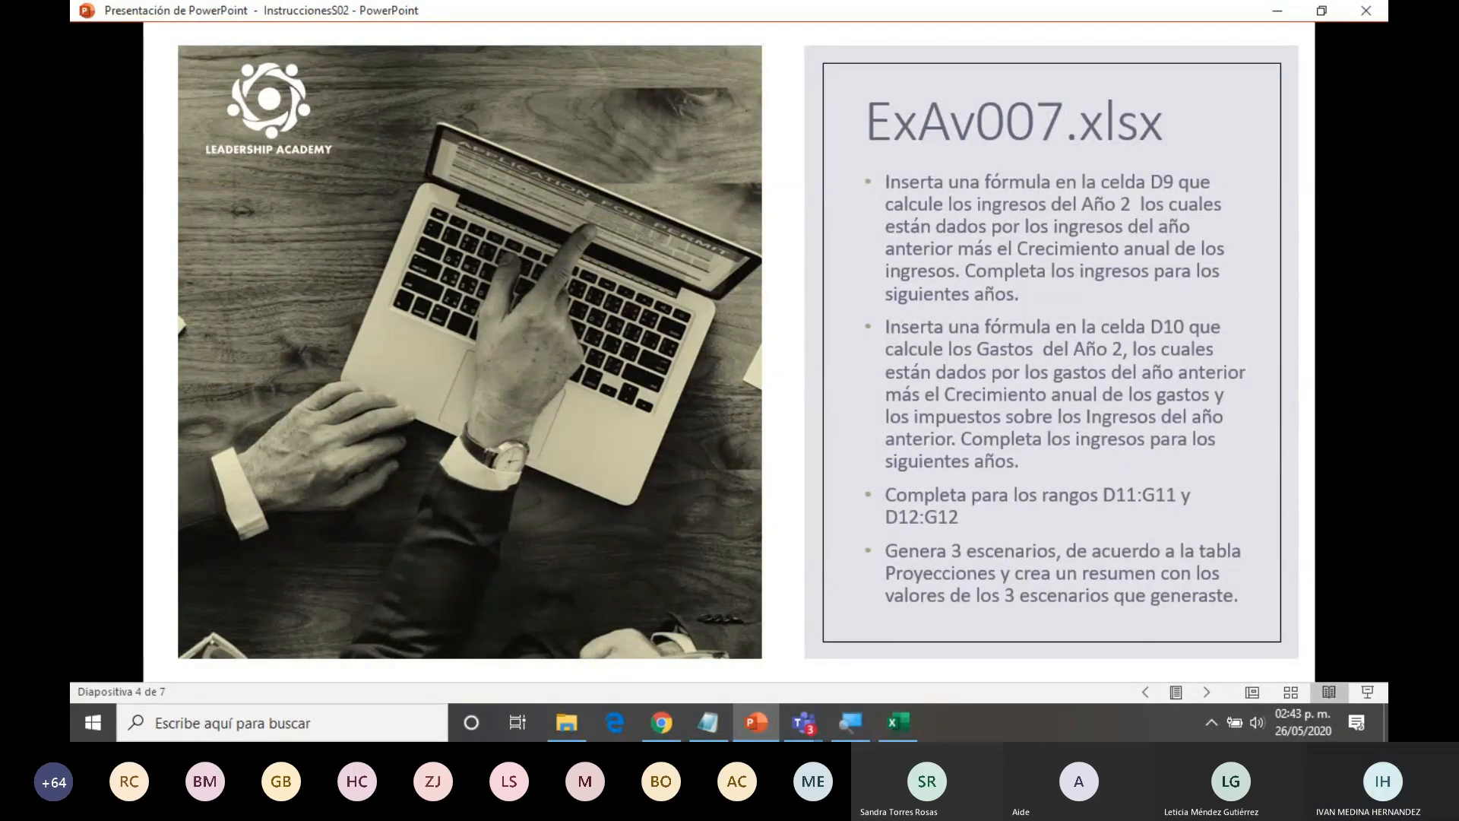
click(898, 722)
click(1105, 338)
scroll(1106, 338, down, 1)
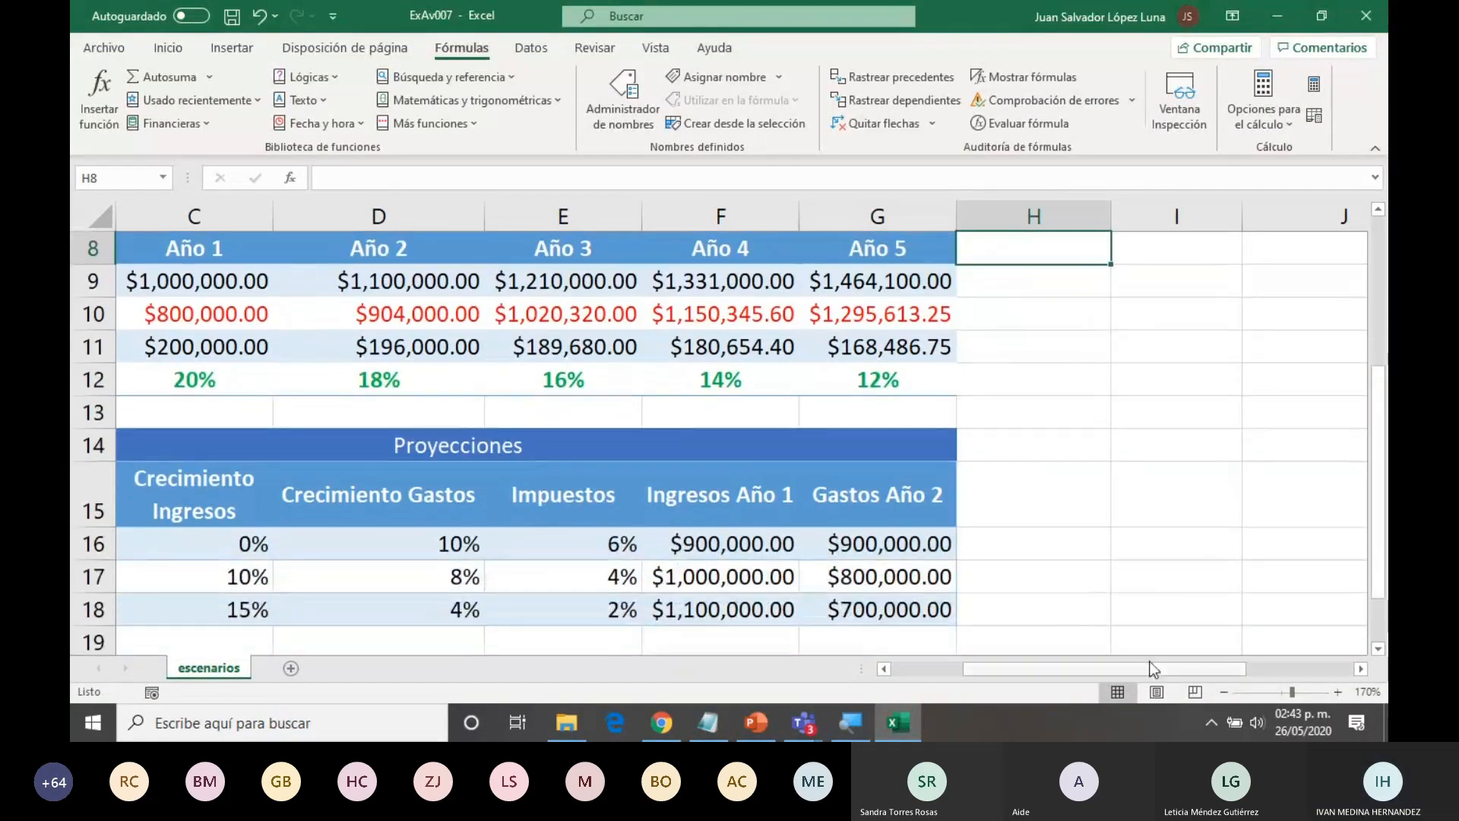
- Examine the scenario names in the Proyecciones table and match its Crecimiento Ingresos heading to the annual income growth label in row 3
click(1223, 692)
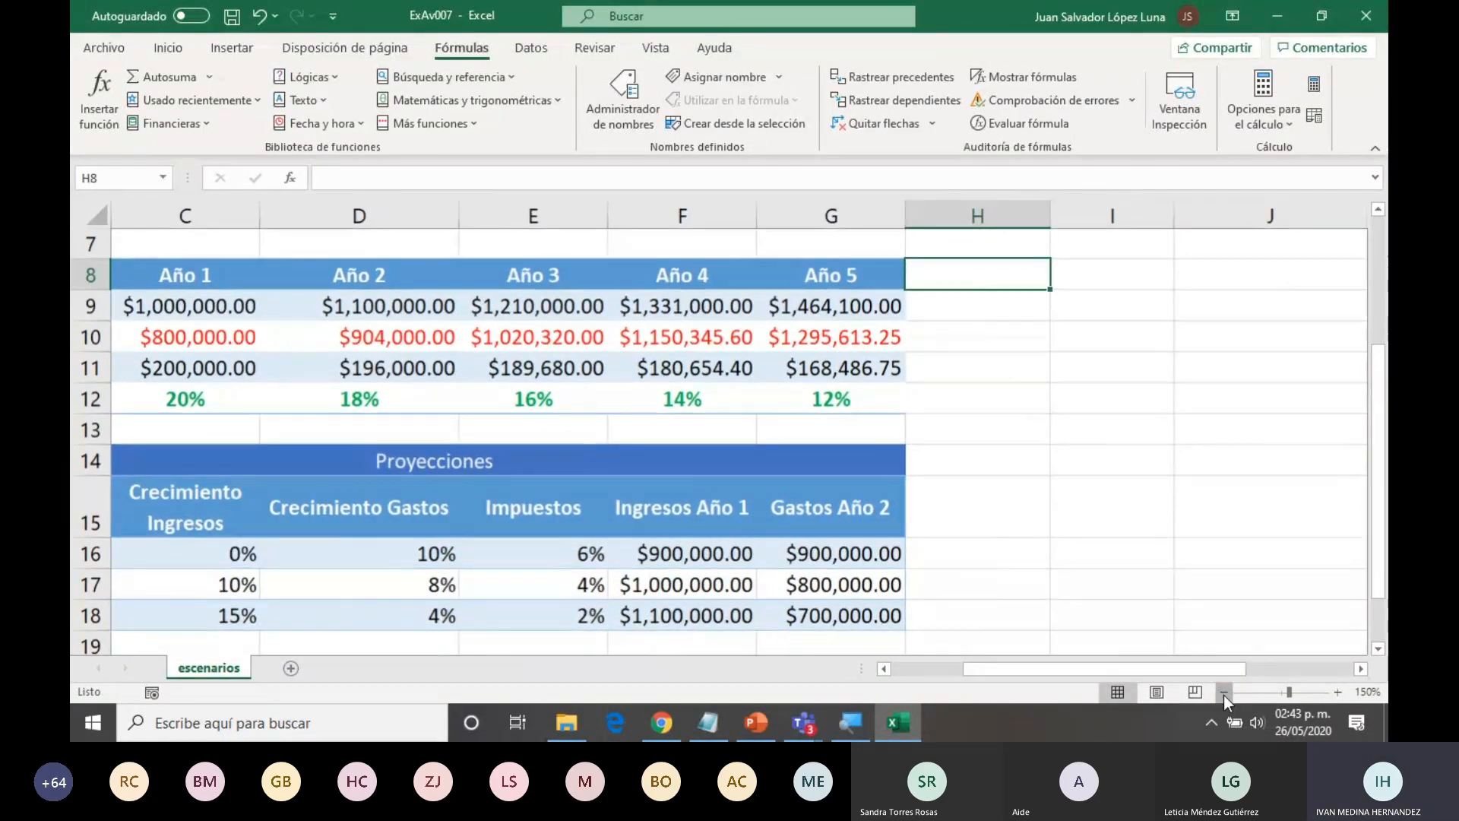
click(1224, 692)
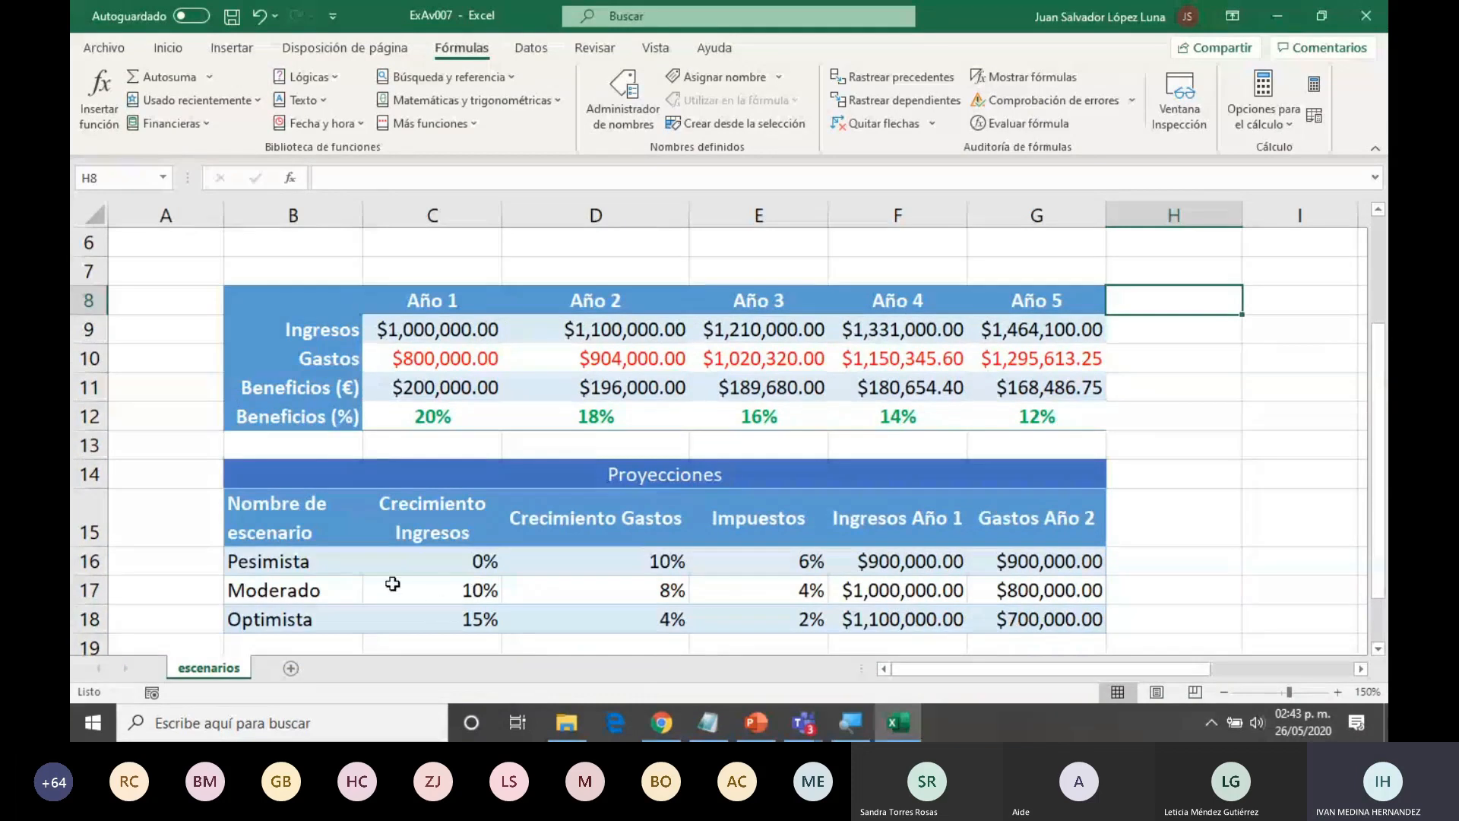
drag(313, 567, 325, 612)
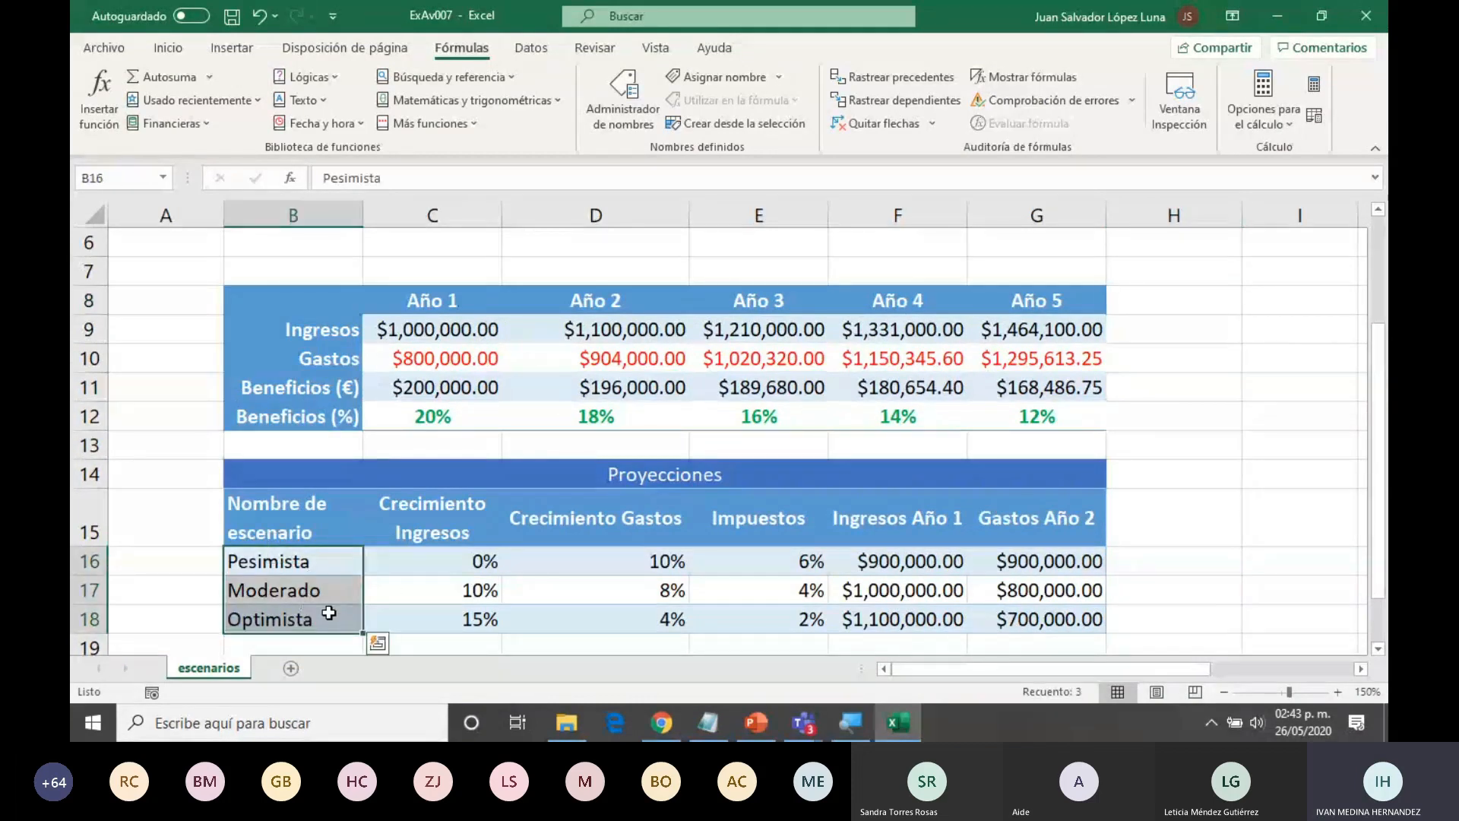
click(476, 554)
click(478, 531)
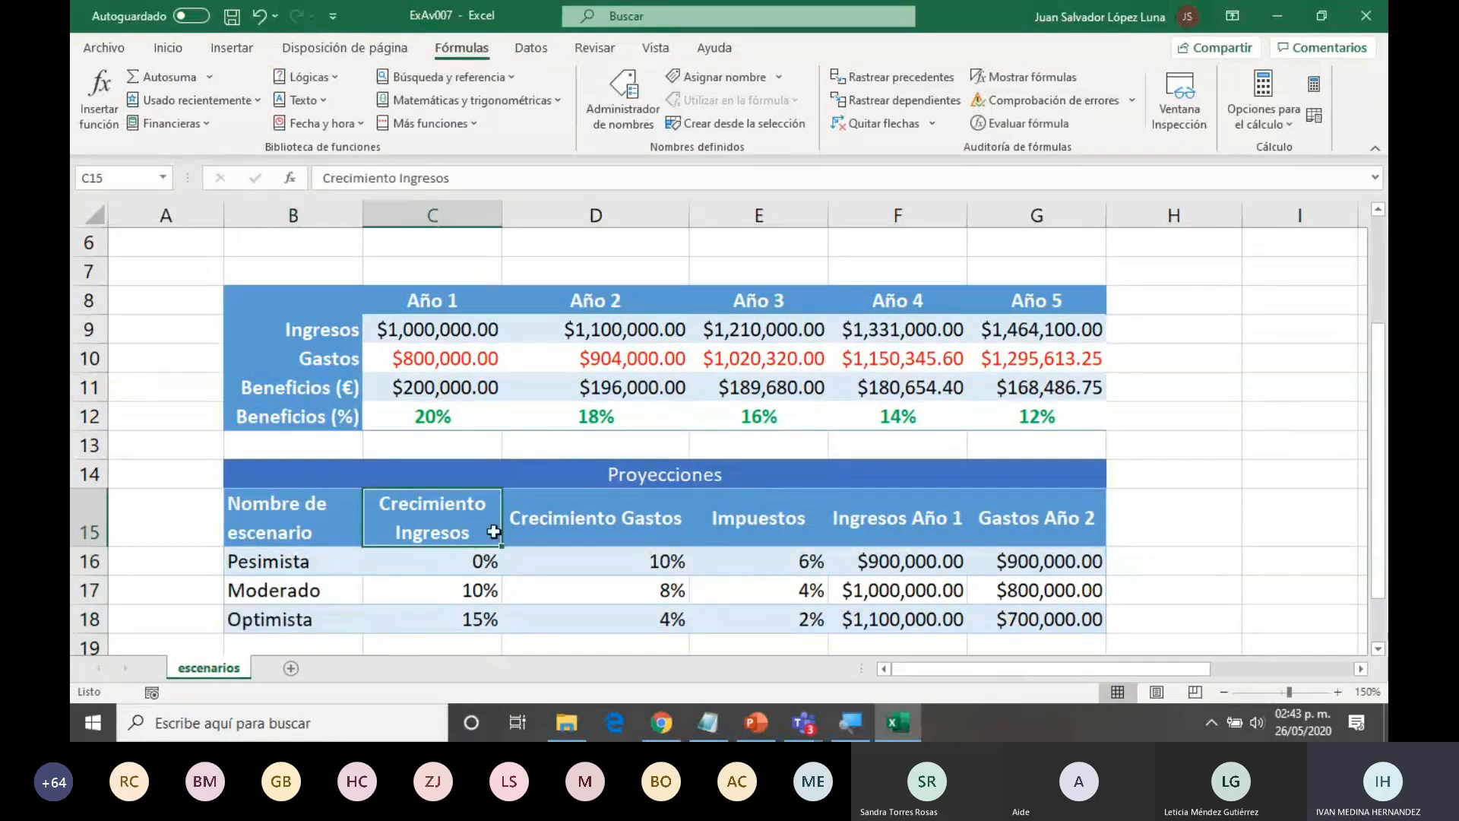
scroll(745, 513, up, 1)
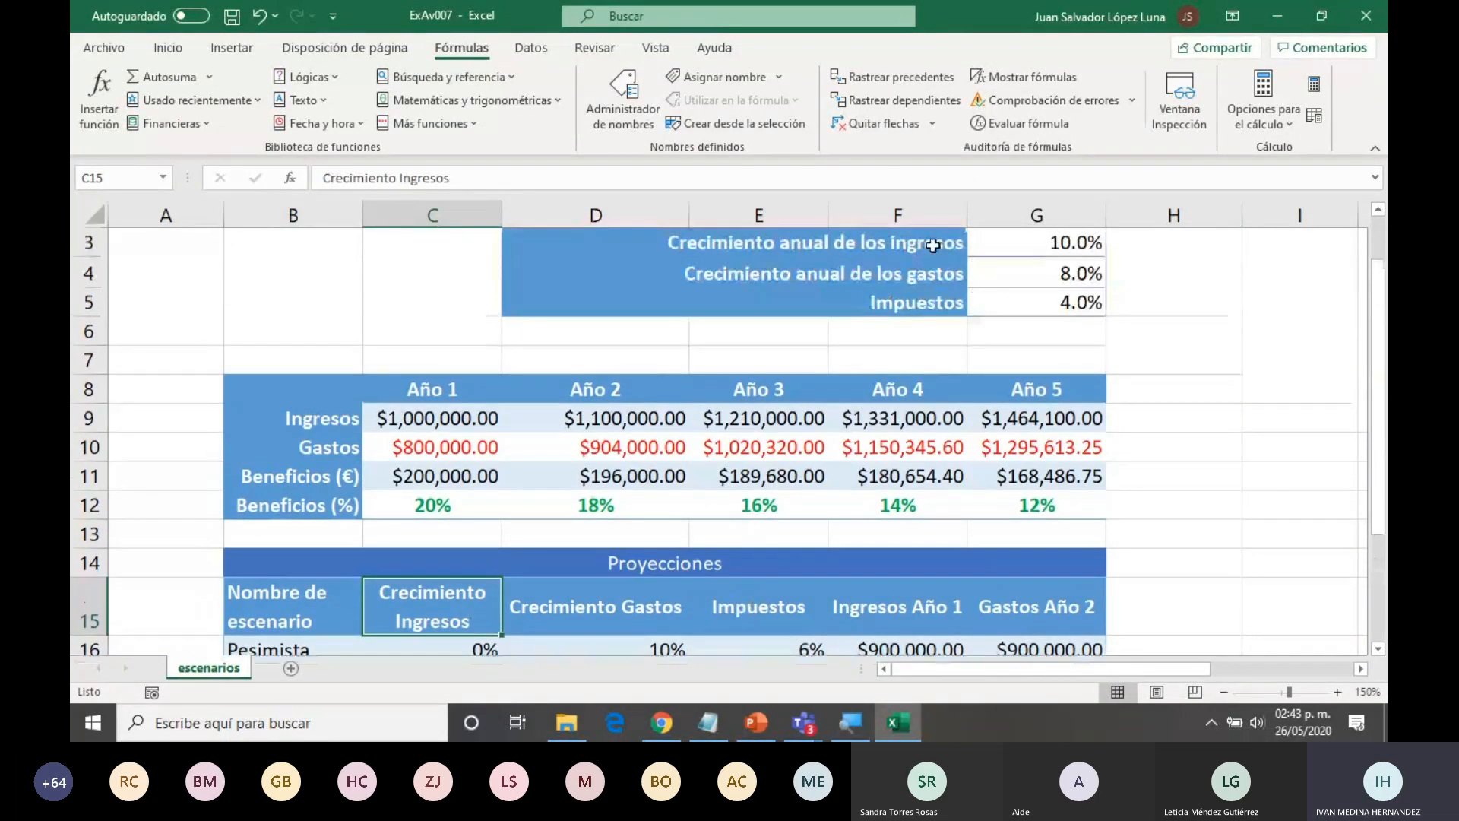
scroll(920, 250, up, 1)
click(850, 311)
scroll(743, 365, down, 2)
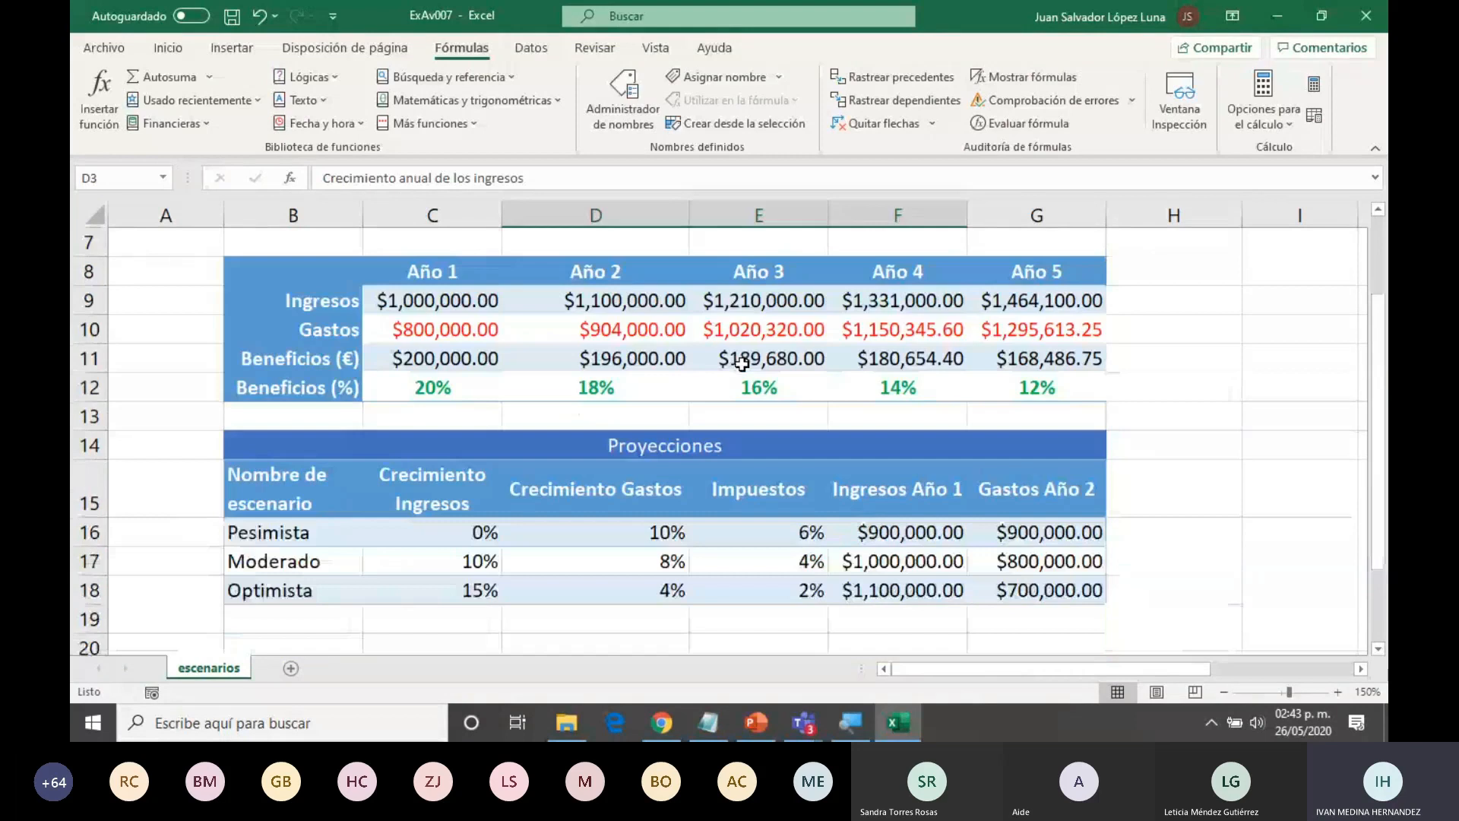
- Compare the Crecimiento Gastos and Impuestos headings of the Proyecciones table with the input rates in G3:G5
click(668, 482)
scroll(850, 386, up, 2)
scroll(856, 345, down, 3)
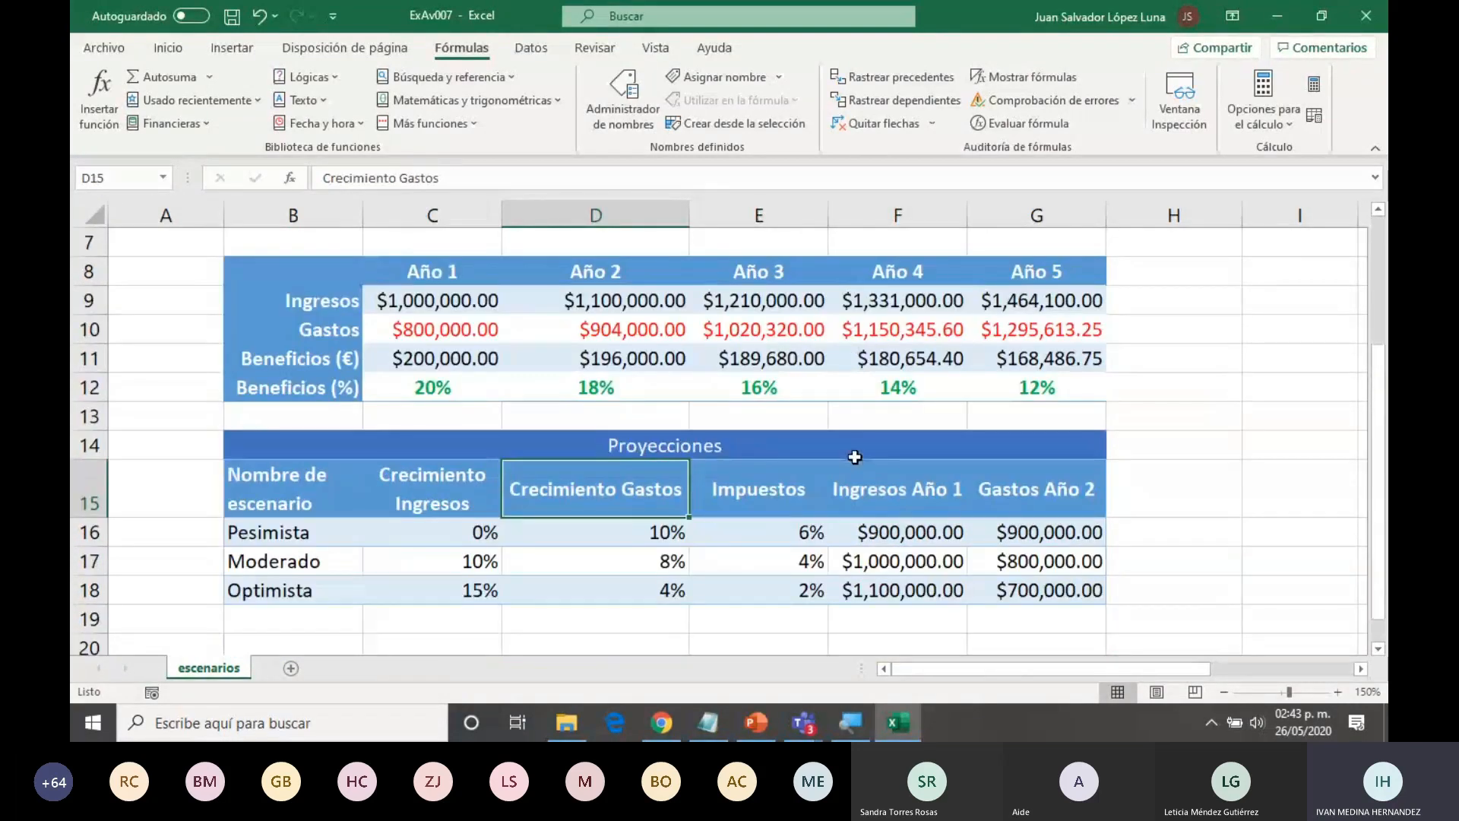
click(782, 490)
scroll(783, 490, up, 3)
scroll(991, 366, down, 2)
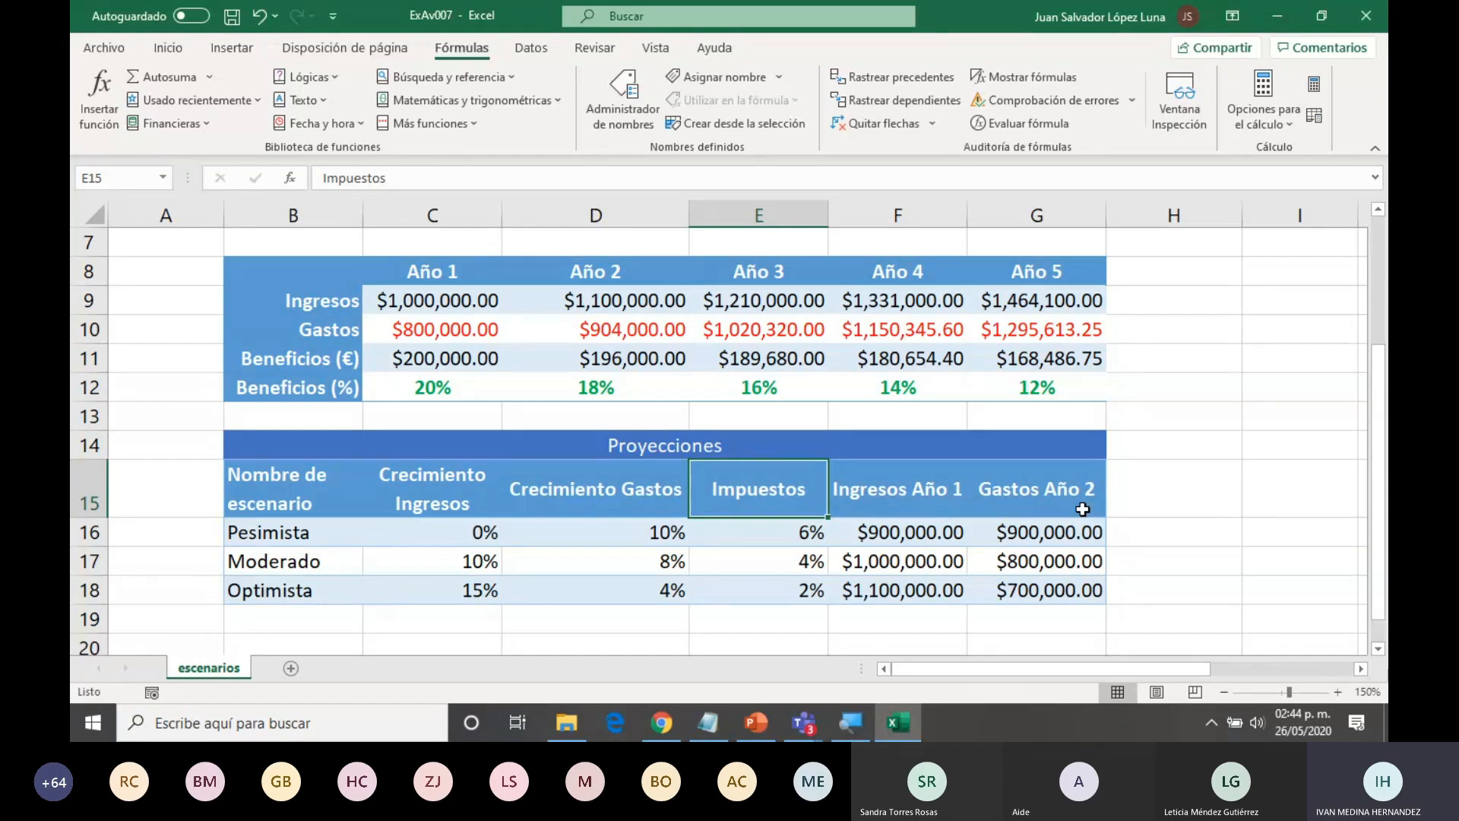
scroll(589, 568, up, 2)
scroll(590, 569, down, 2)
scroll(590, 568, up, 2)
drag(1033, 300, 1019, 366)
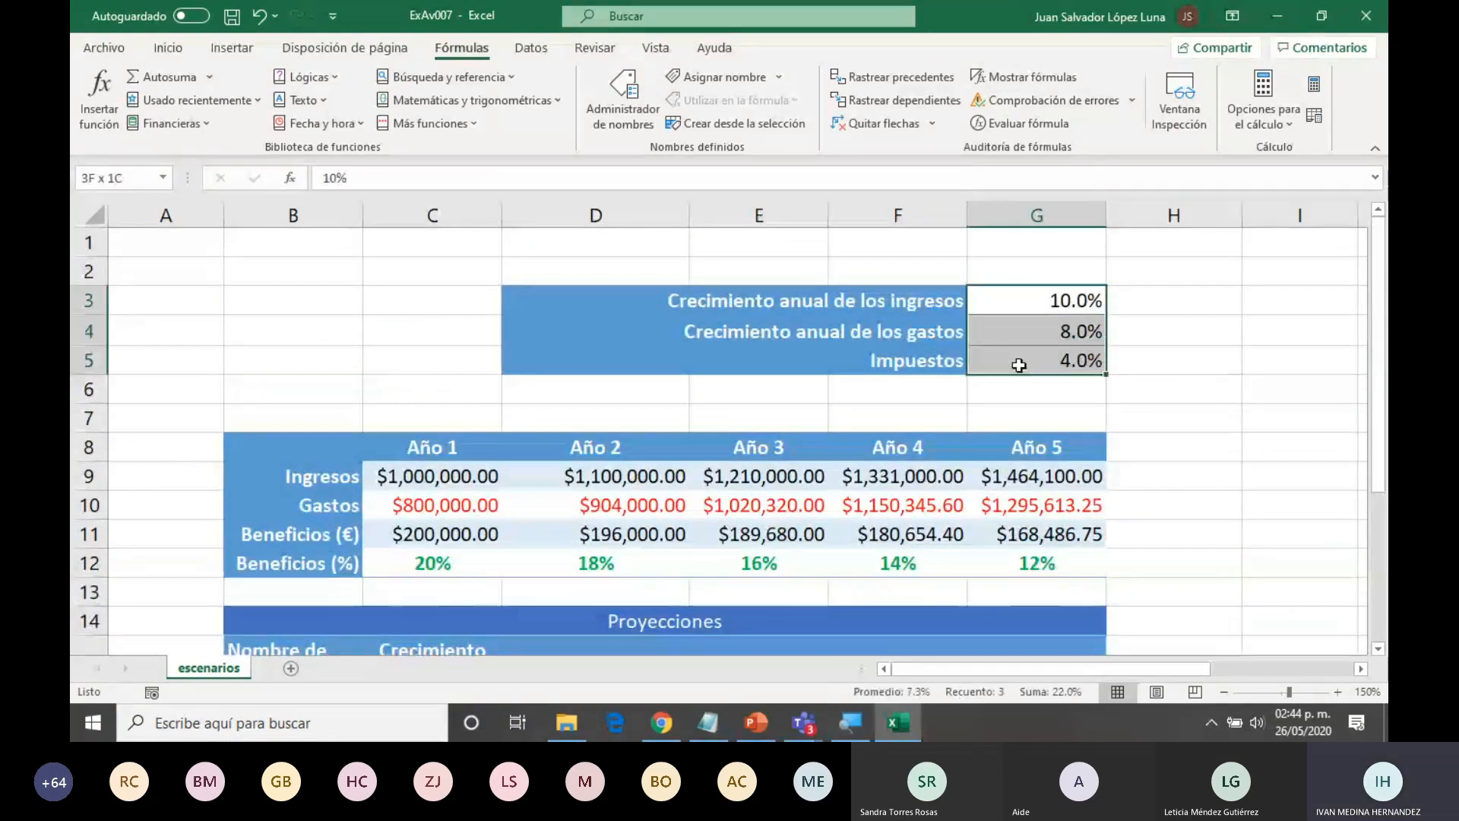
scroll(889, 371, down, 1)
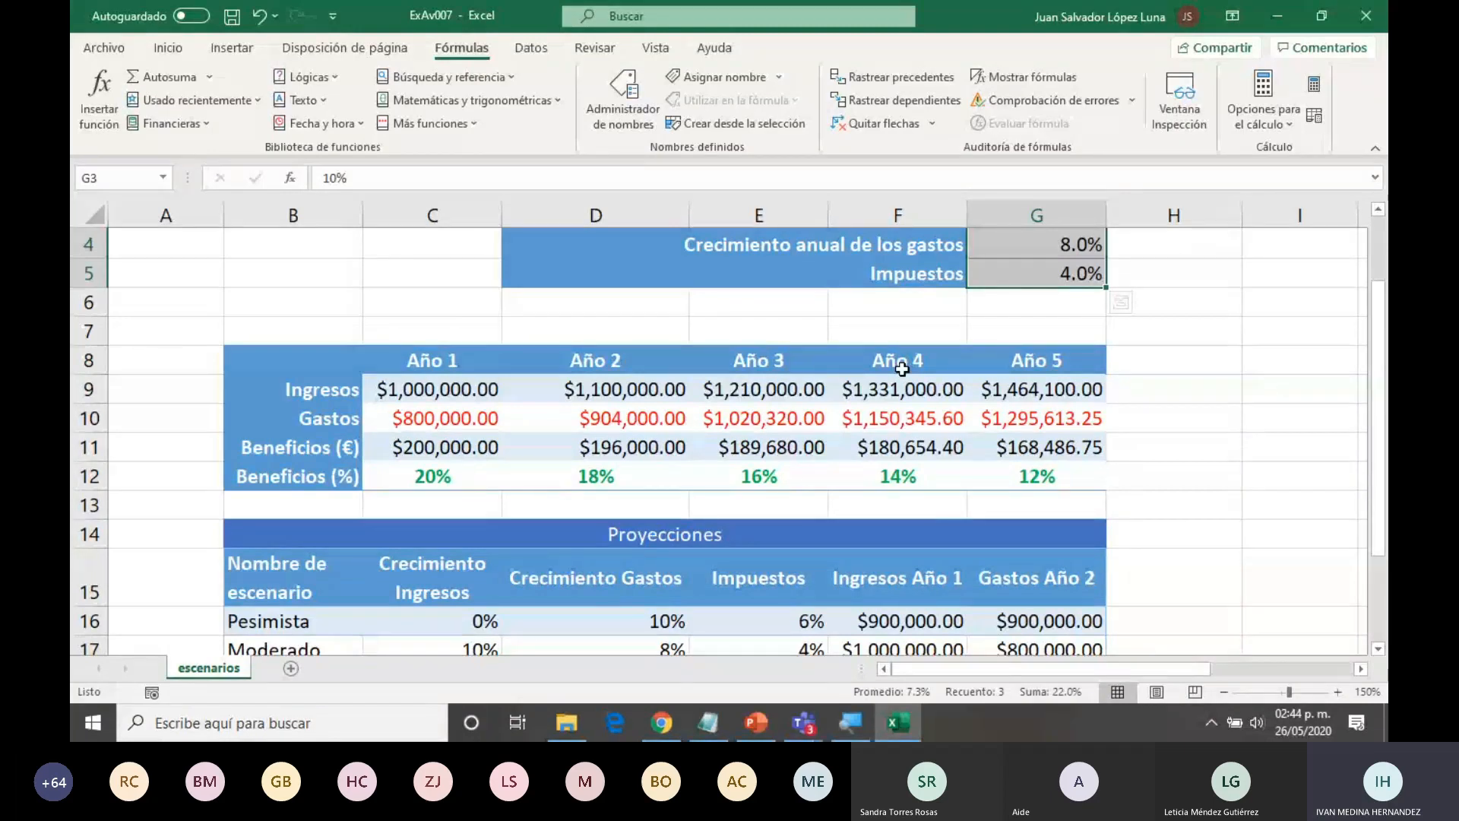
- Start a new scenario in the Scenario Manager and name it Pesimista
click(1142, 359)
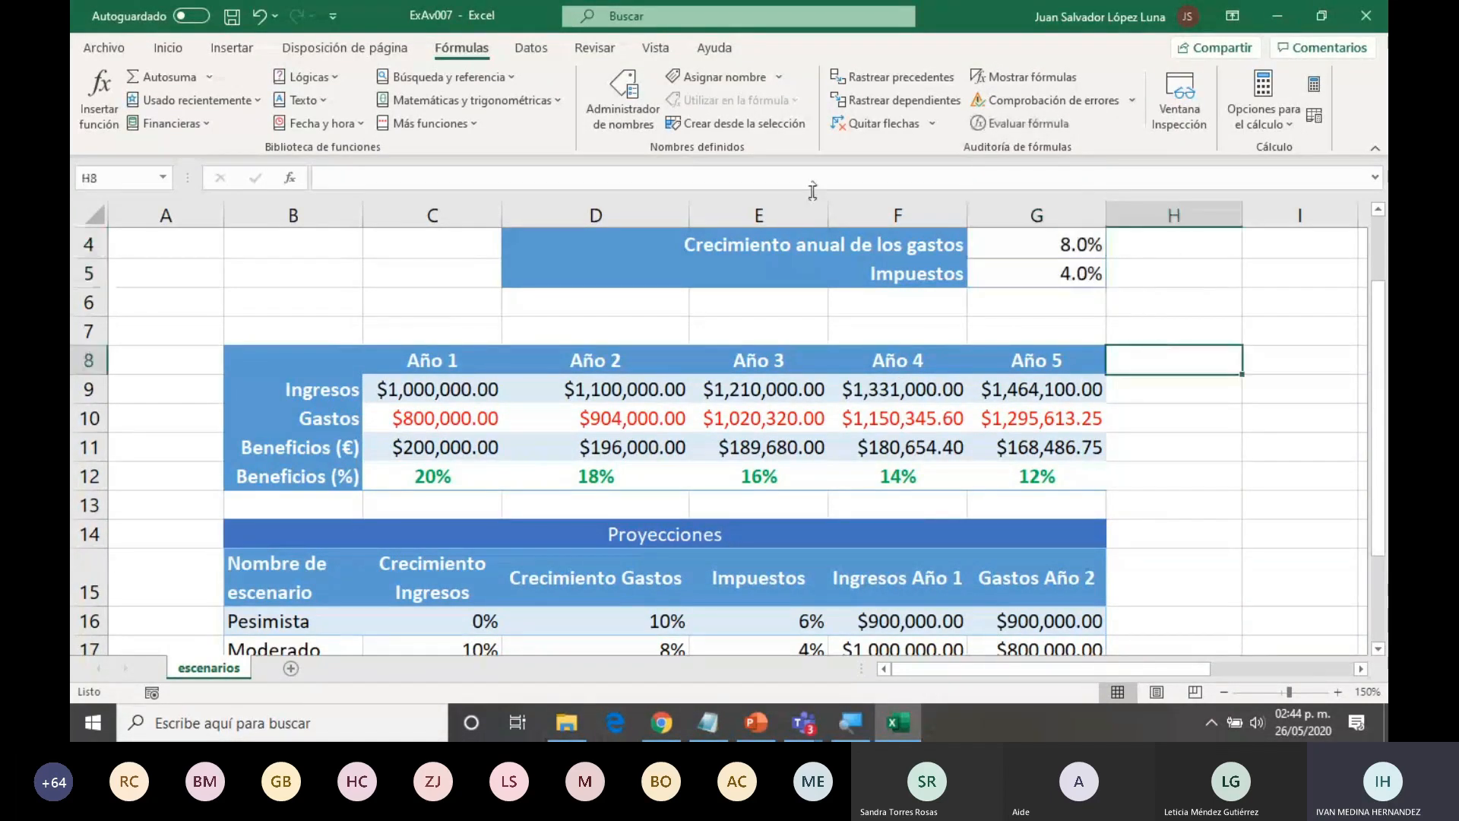
click(536, 52)
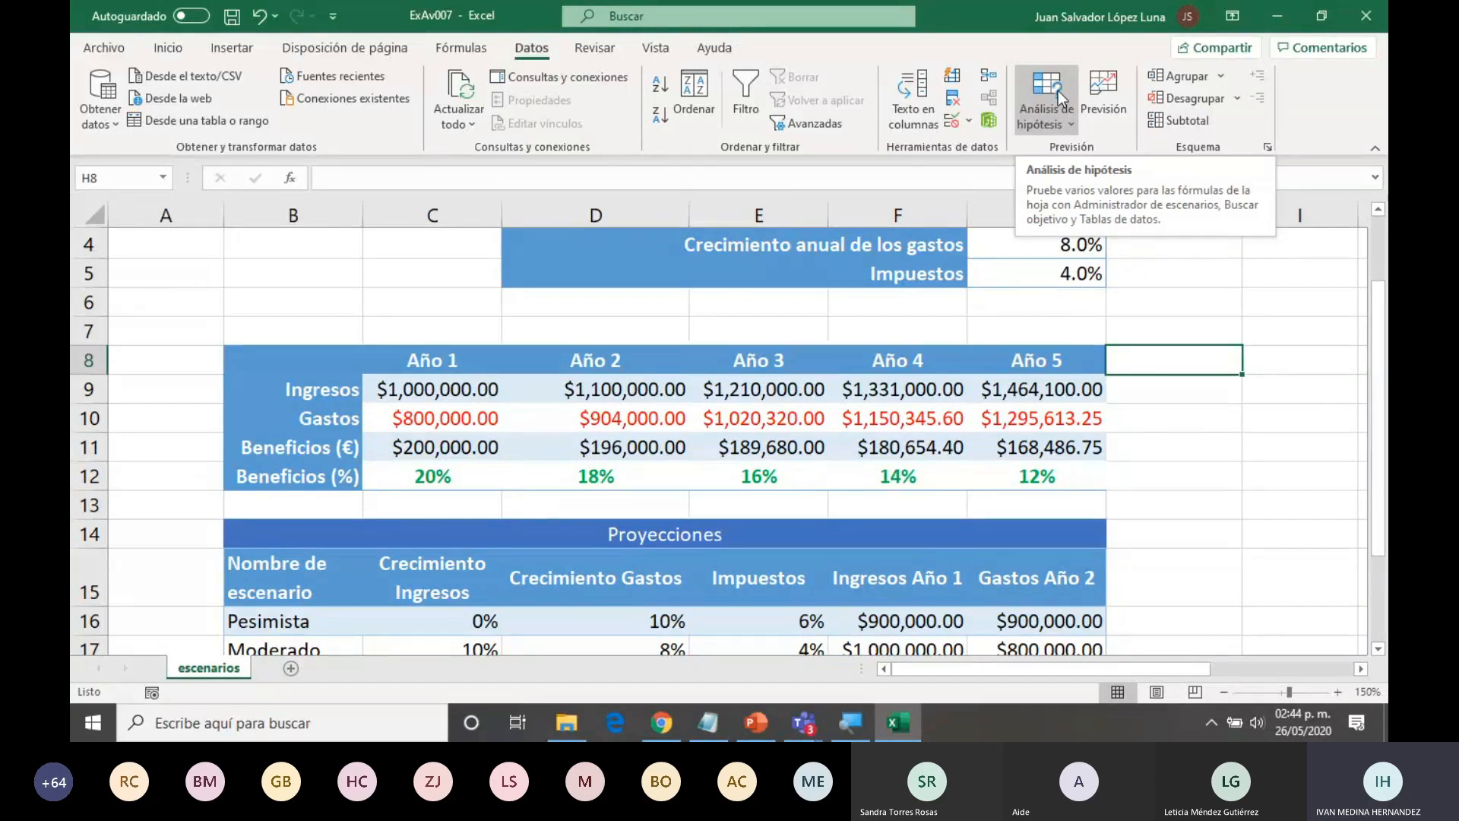
mouse_move(807, 725)
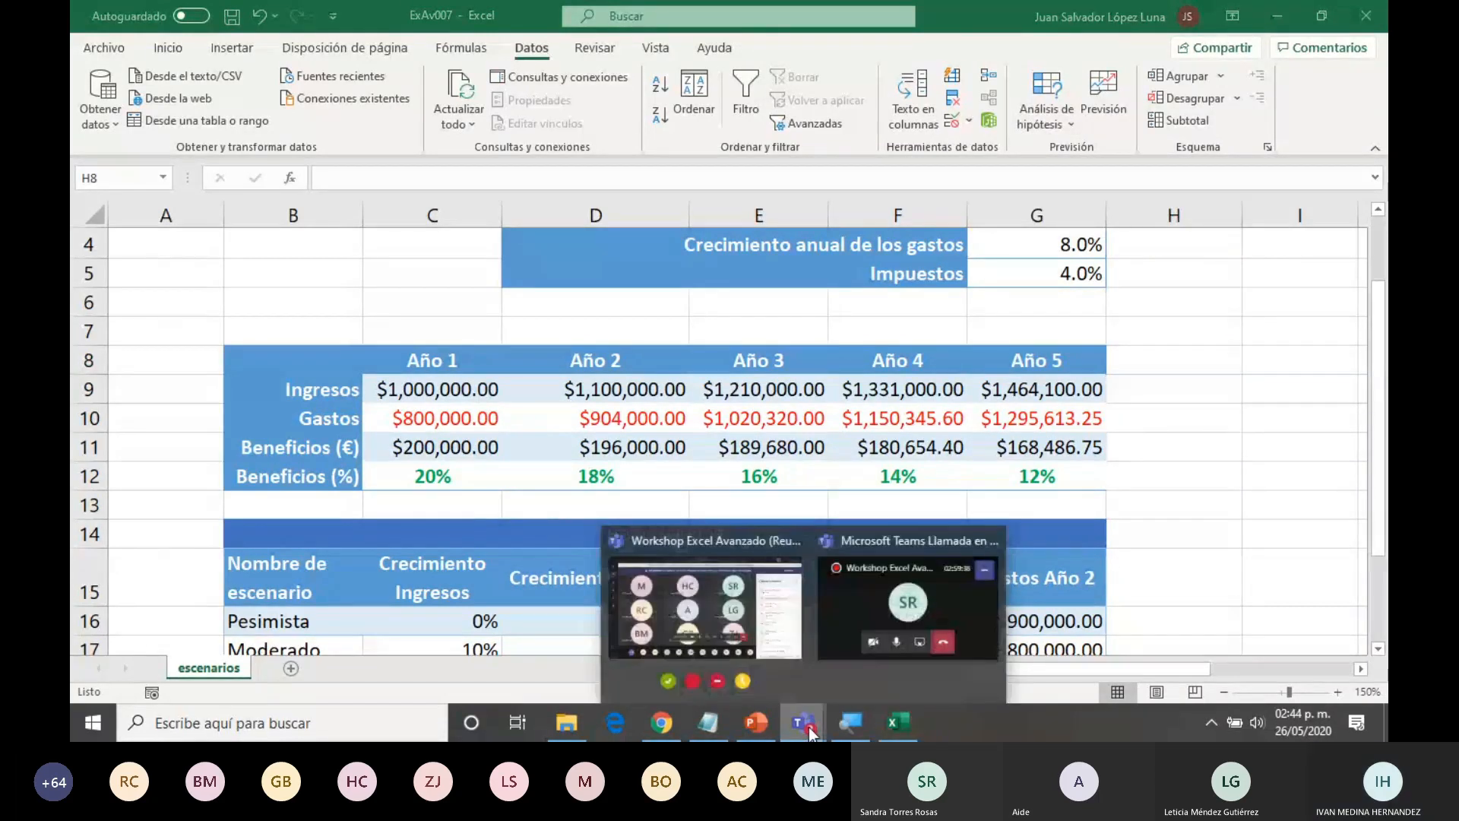
click(1057, 122)
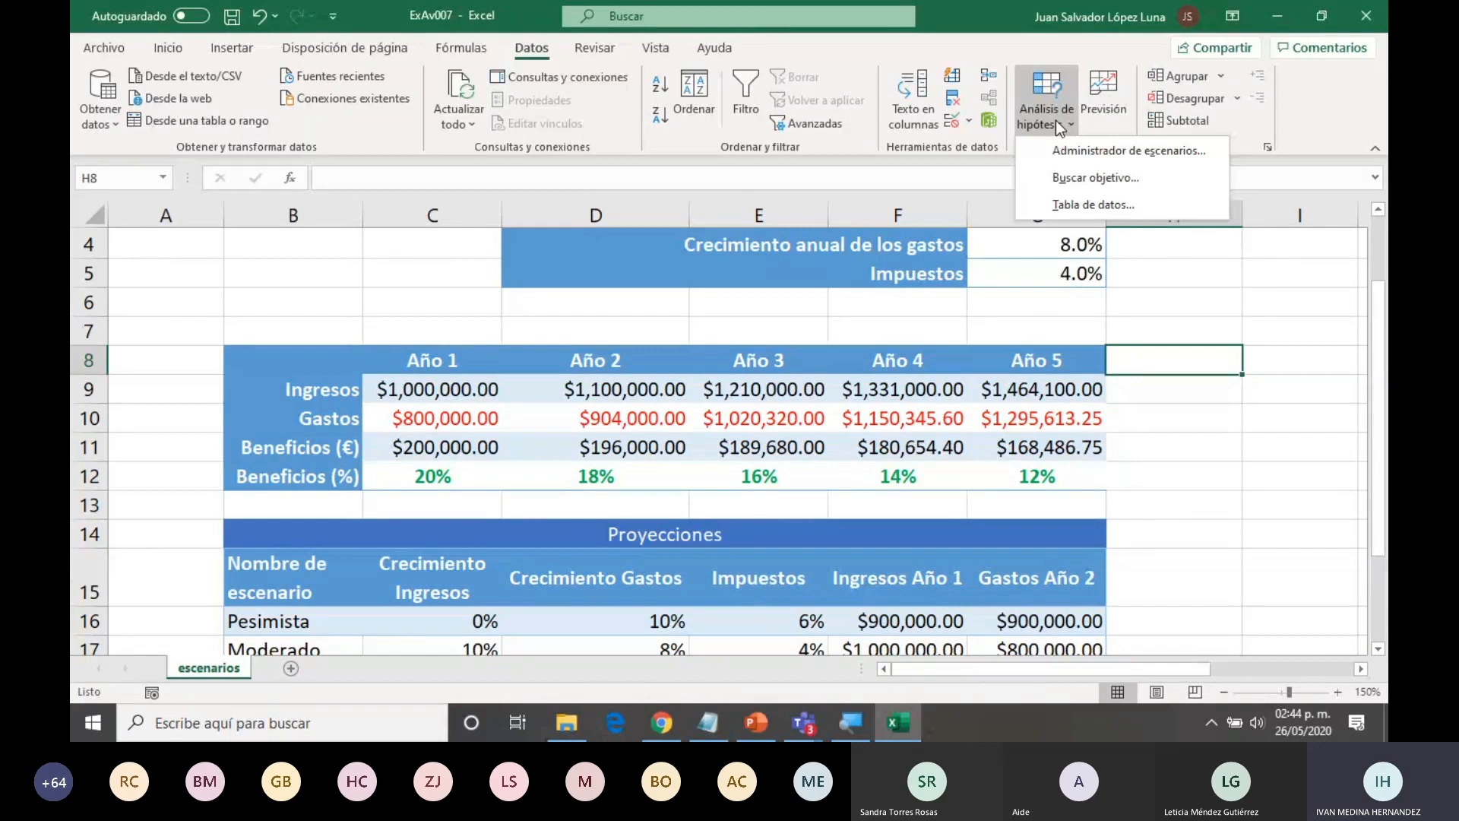
click(1066, 158)
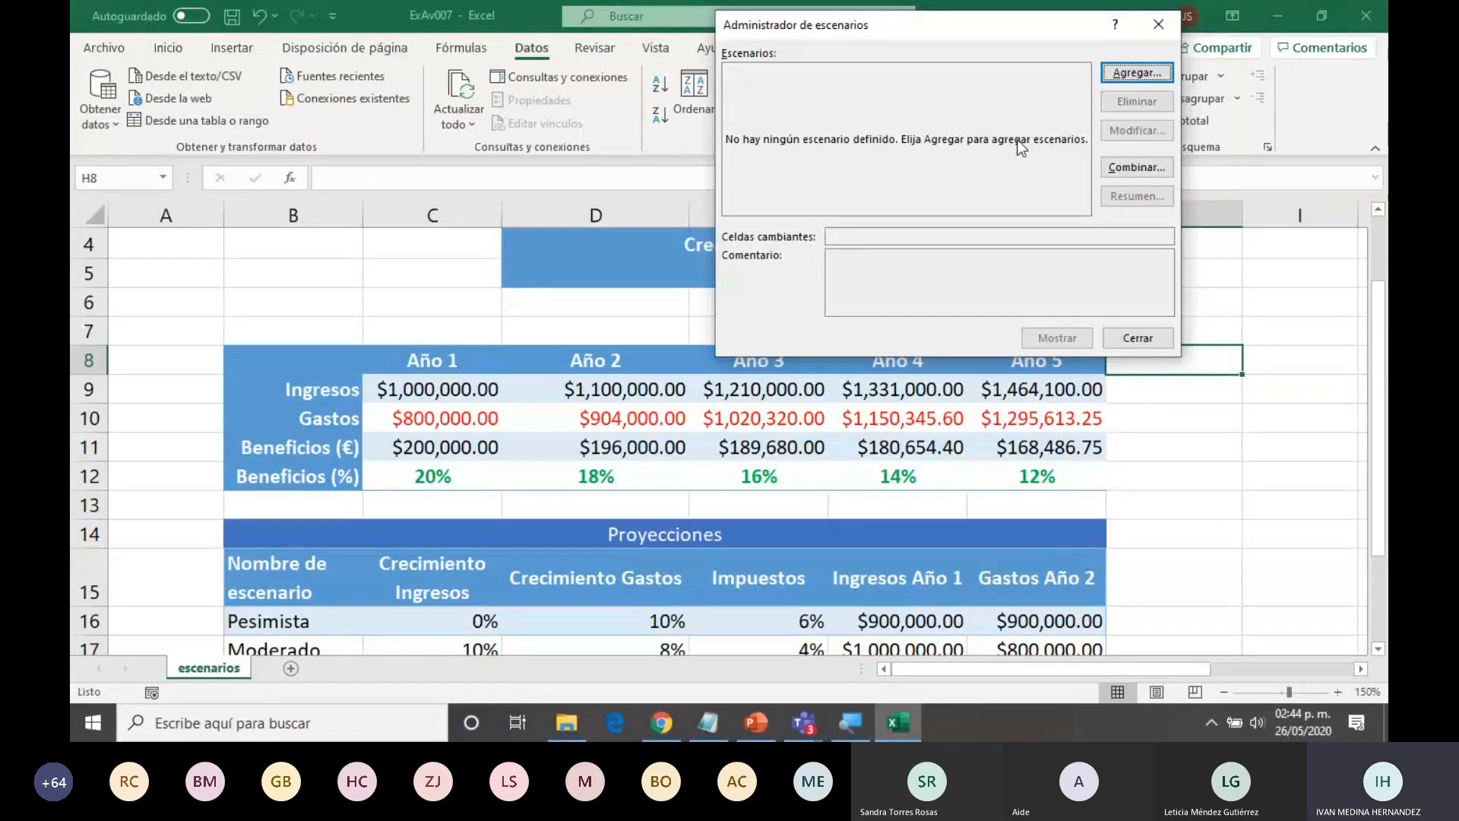
click(1137, 72)
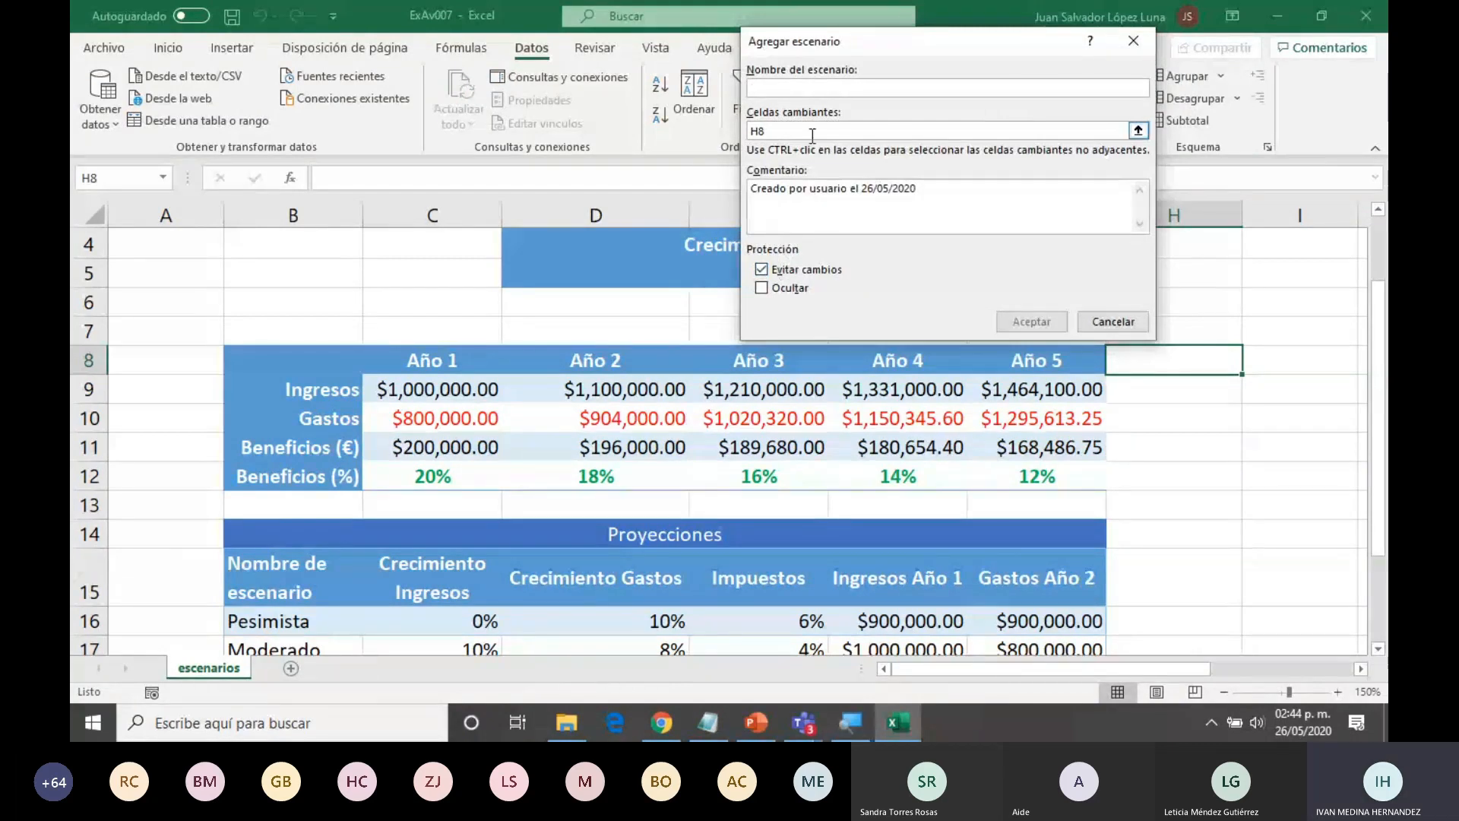
click(823, 90)
text(P)
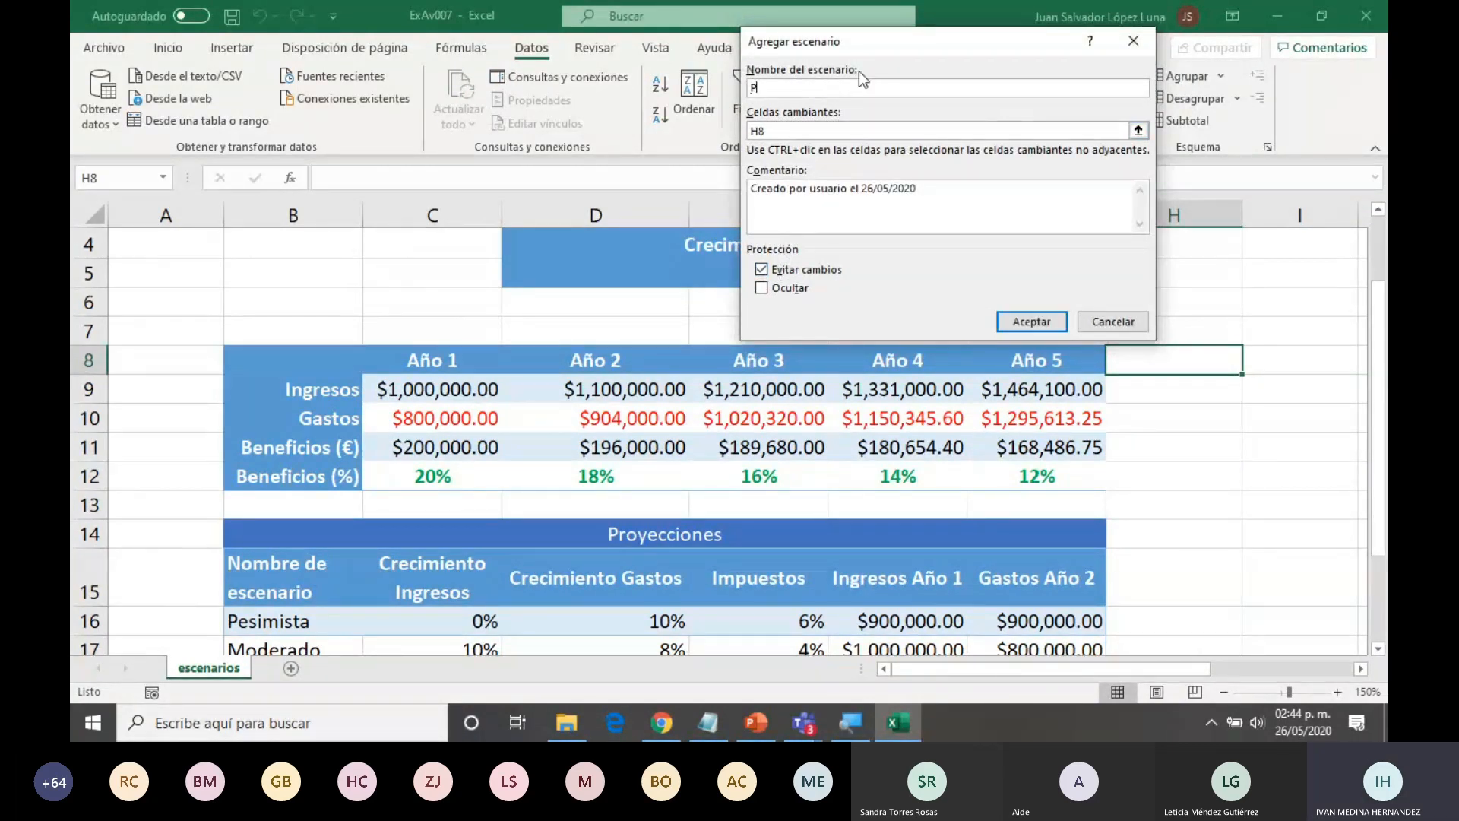
text(esimista)
key(Tab)
- Set G3:G5 as the changing cells of the Pesimista scenario and accept its definition
drag(908, 41, 1072, 171)
scroll(883, 237, down, 2)
drag(884, 236, 970, 293)
click(1191, 452)
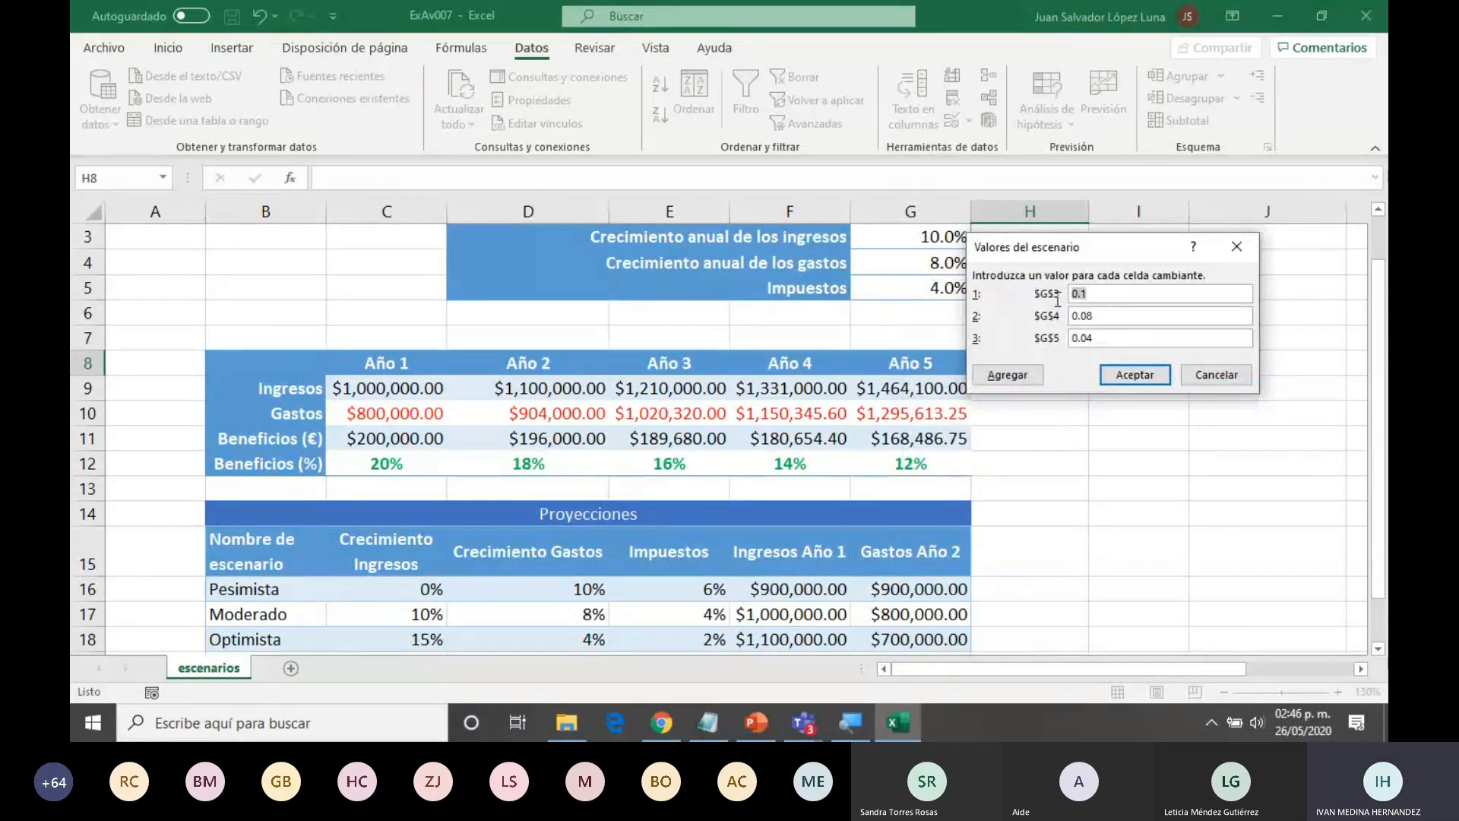
- Set the Pesimista scenario values to 0 for G3, 0.1 for G4 and 0.06 for G5
text(0)
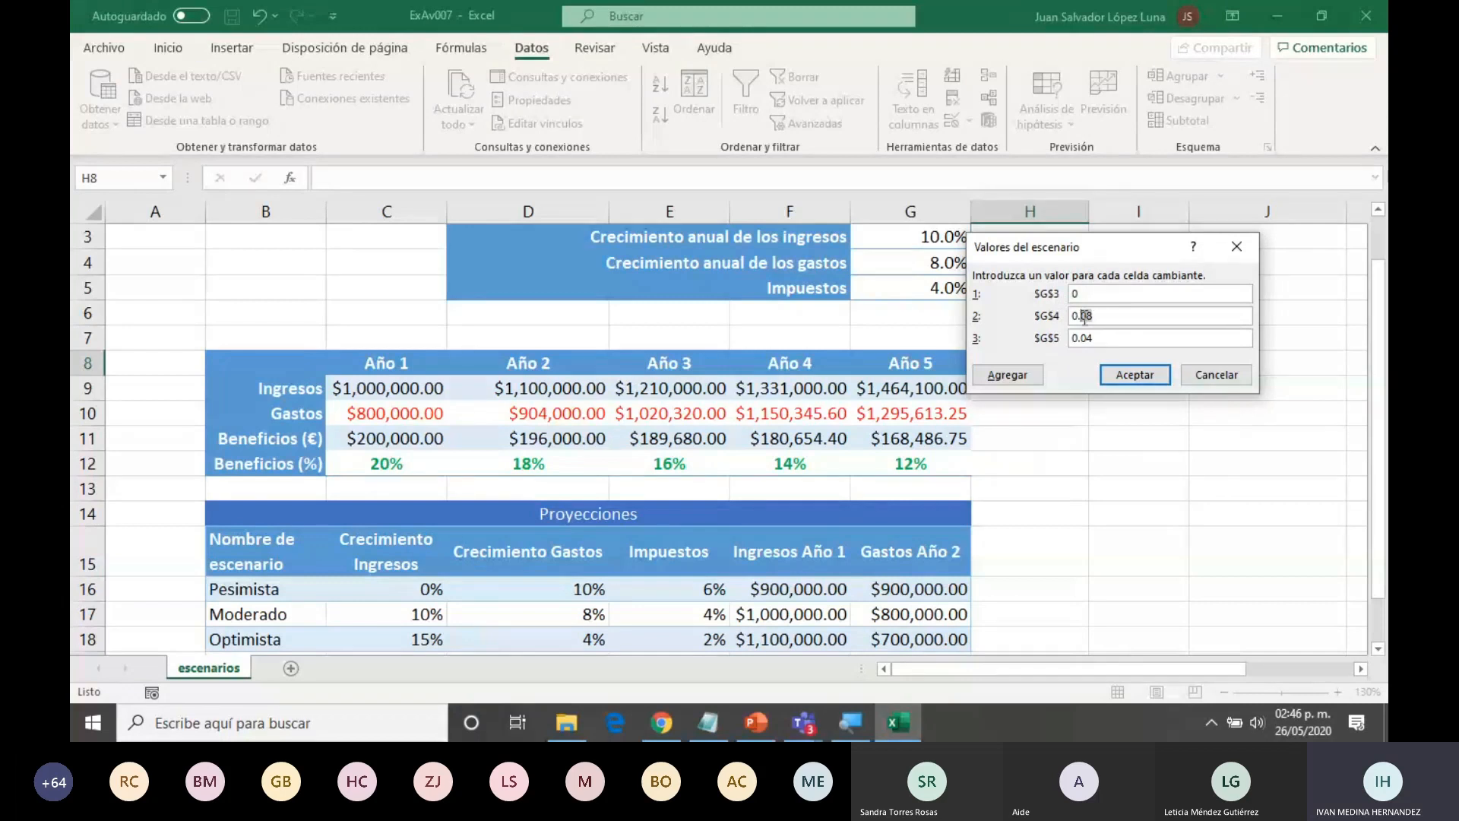
double_click(1084, 318)
text(0.1)
text(6)
click(1124, 379)
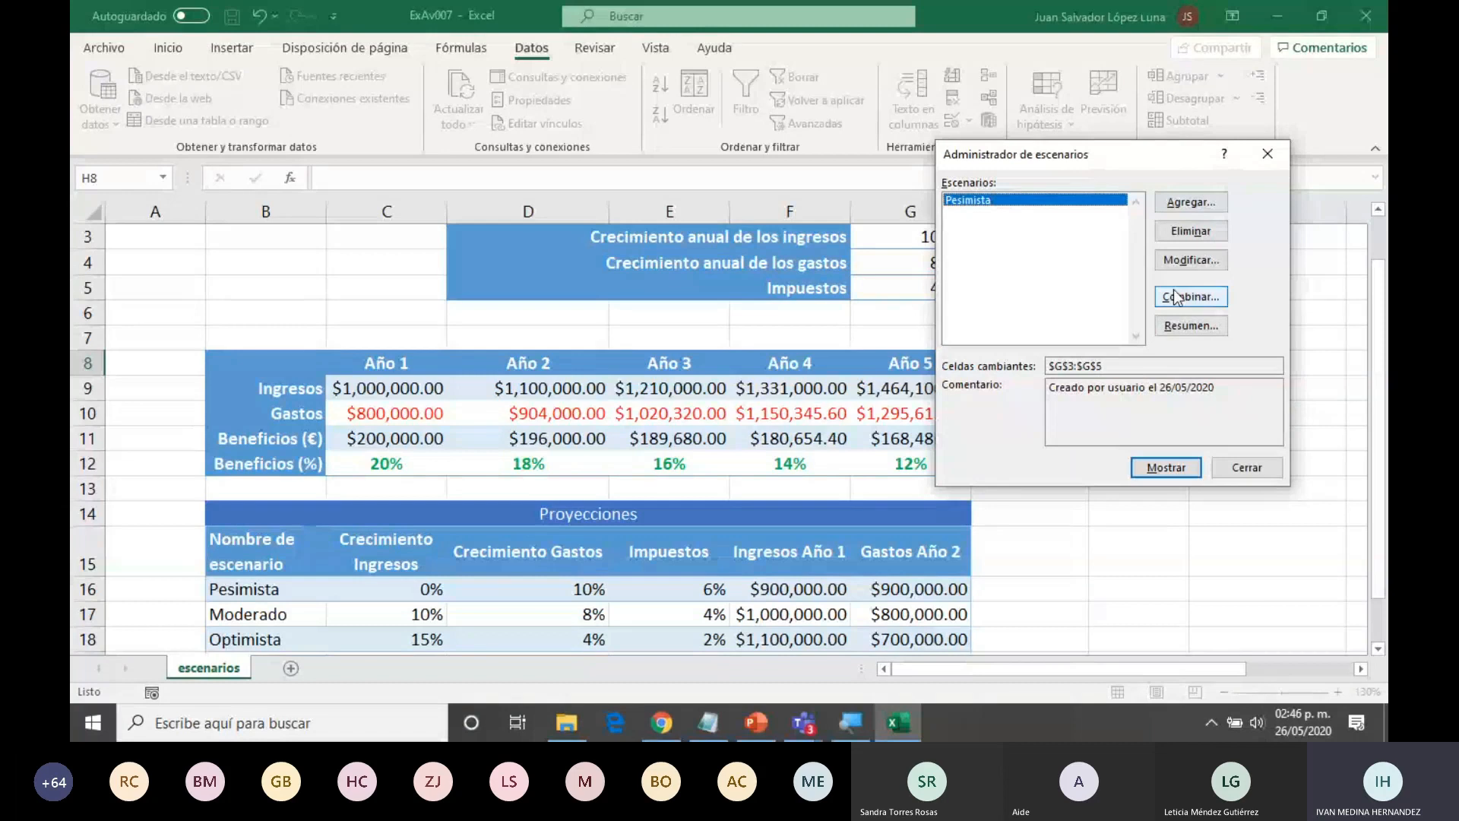
- Add a Moderado scenario with changing cells G3:G5, accepting the values 0.1, 0.08 and 0.04
click(1190, 202)
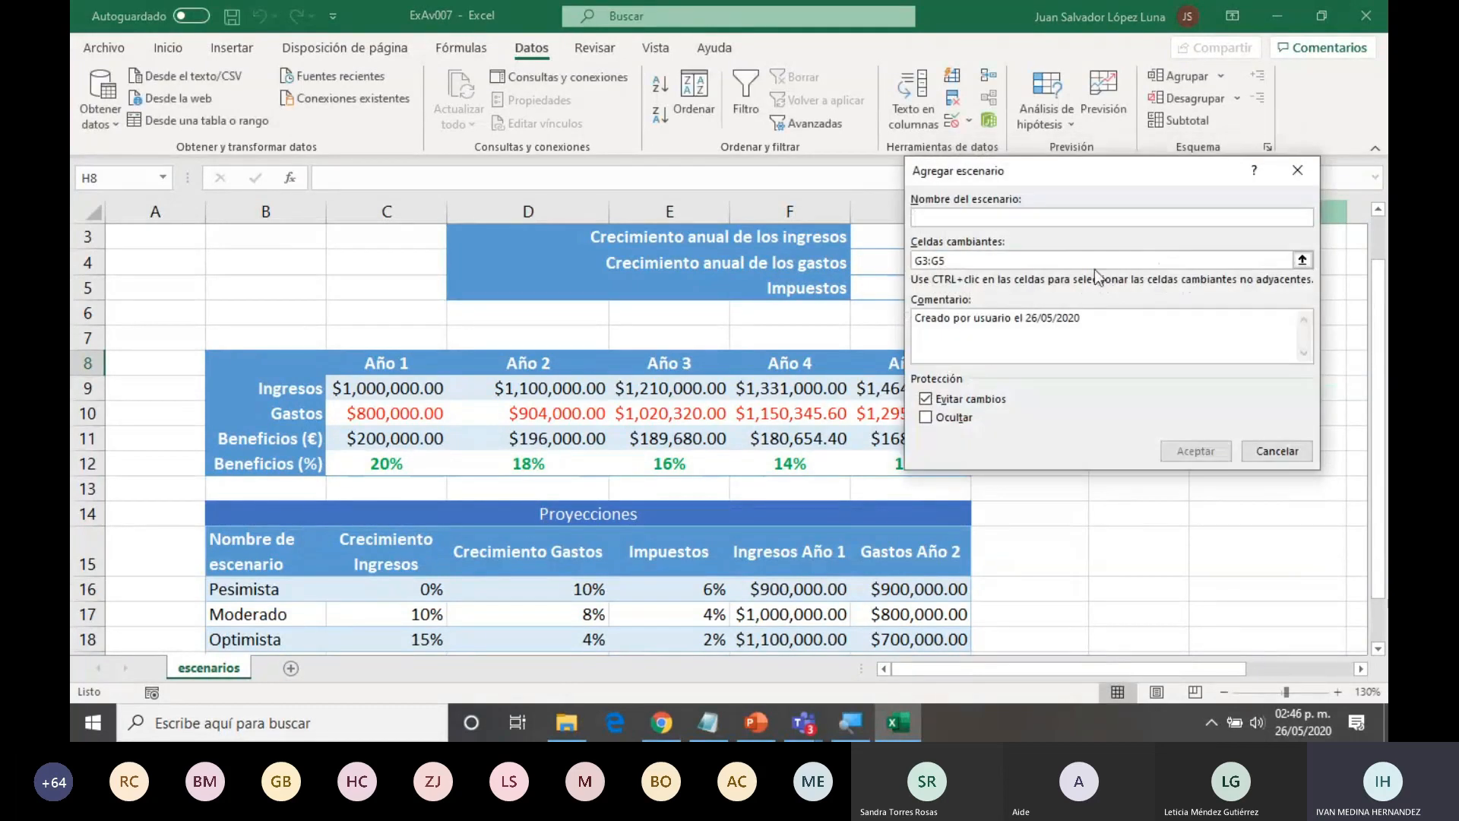
text(Modera)
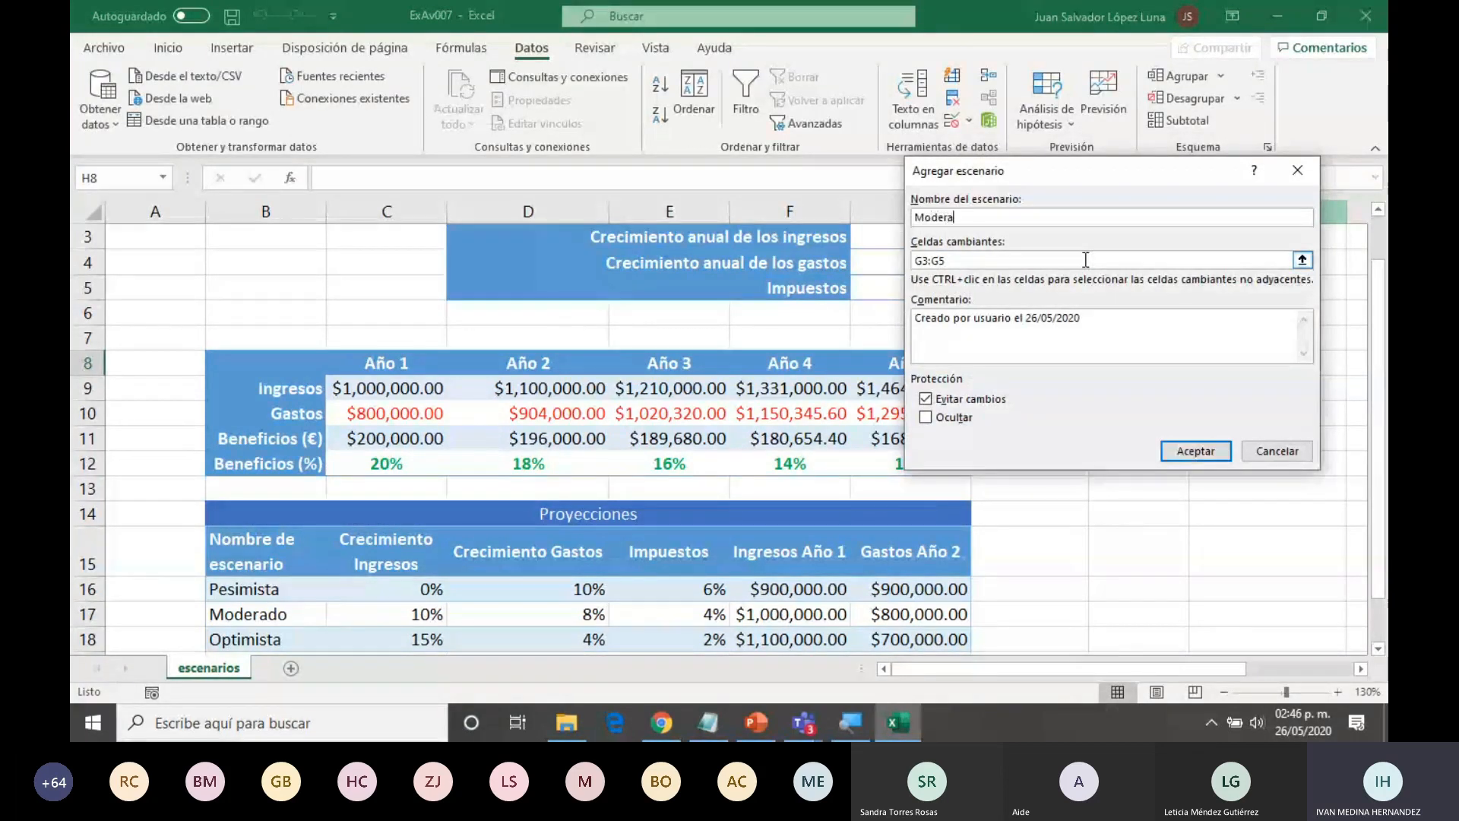
text(do)
click(1303, 260)
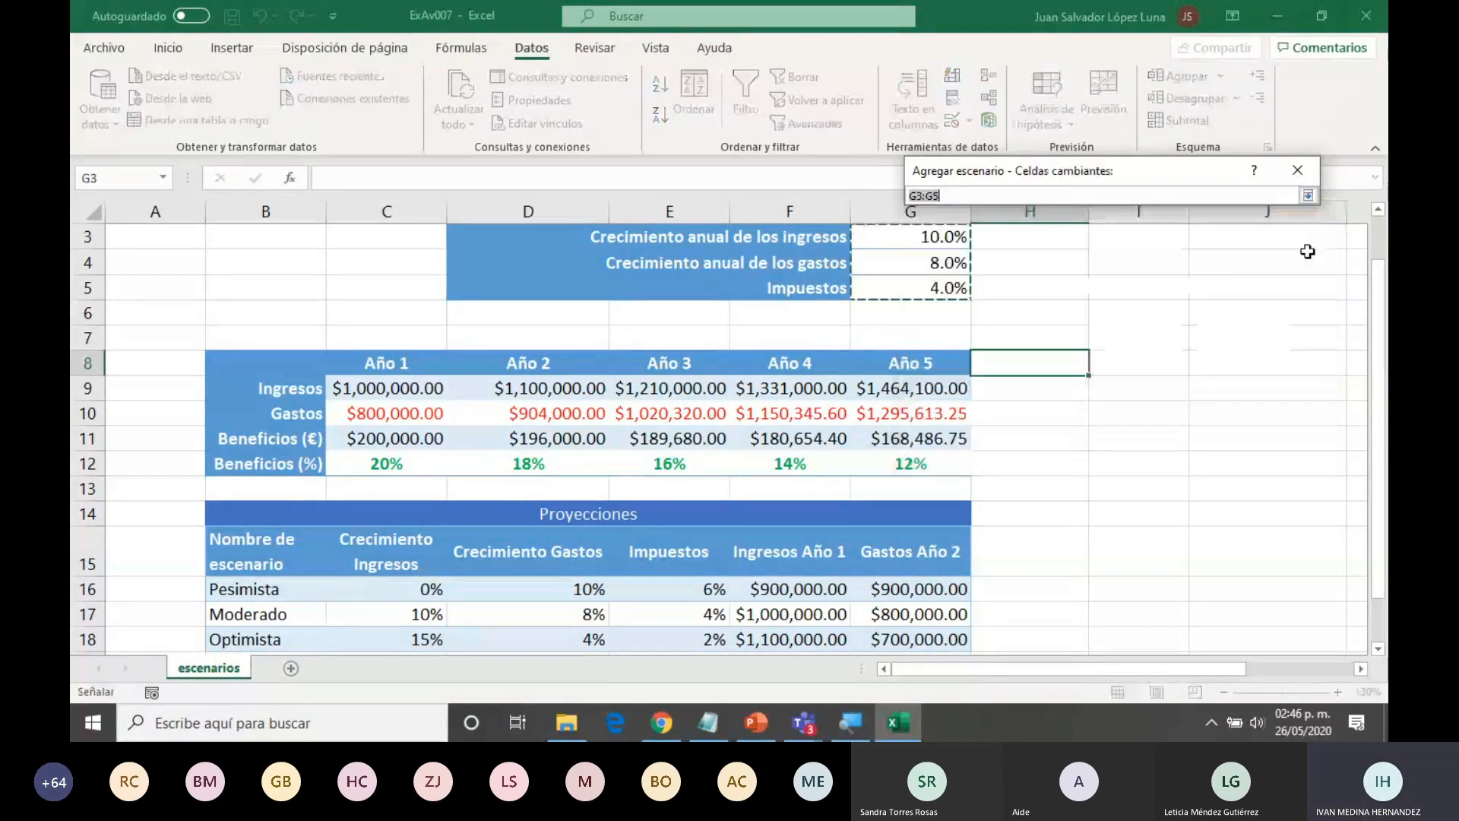
click(1307, 195)
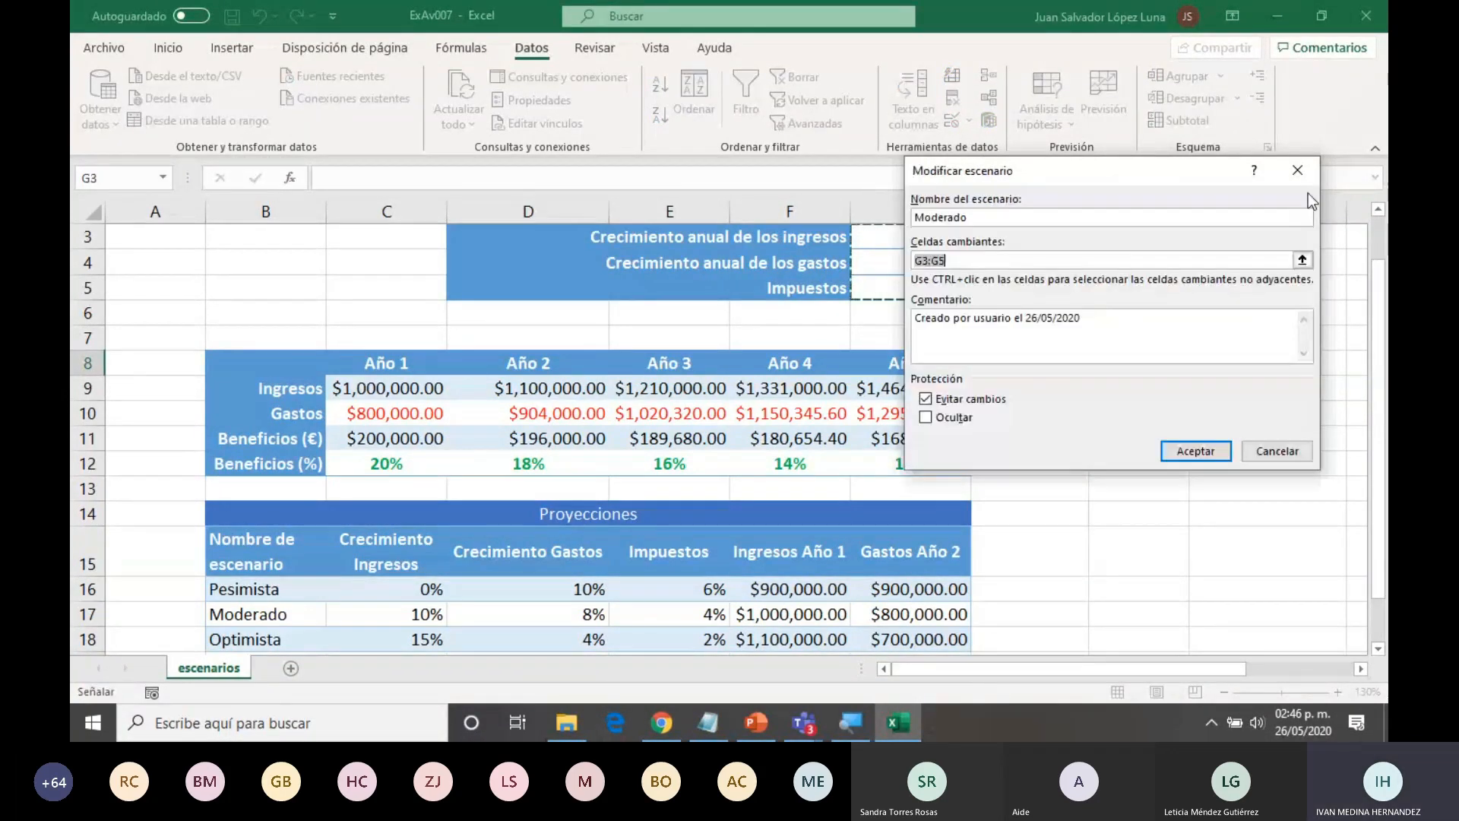
click(1225, 454)
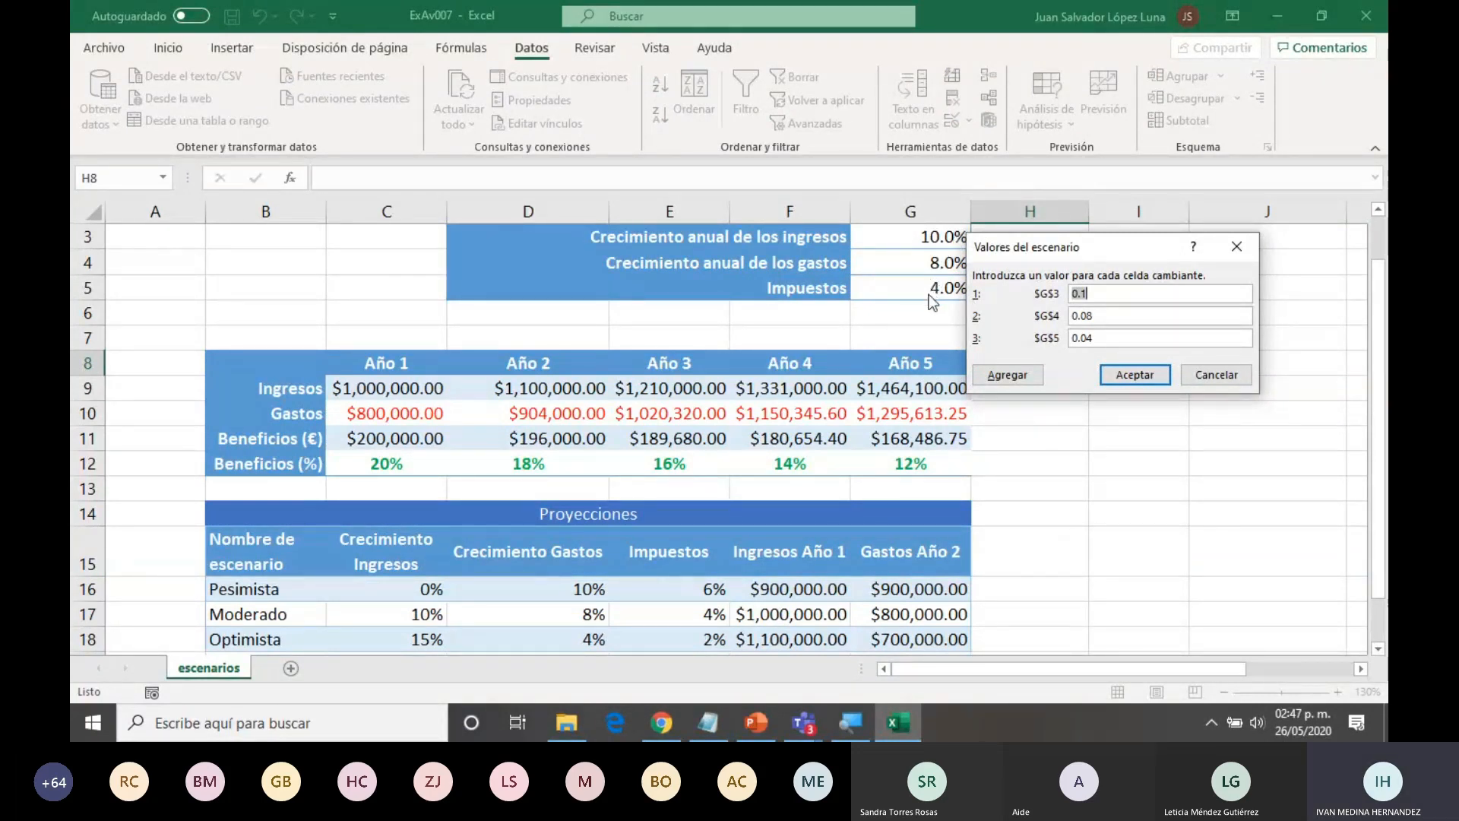
click(1134, 375)
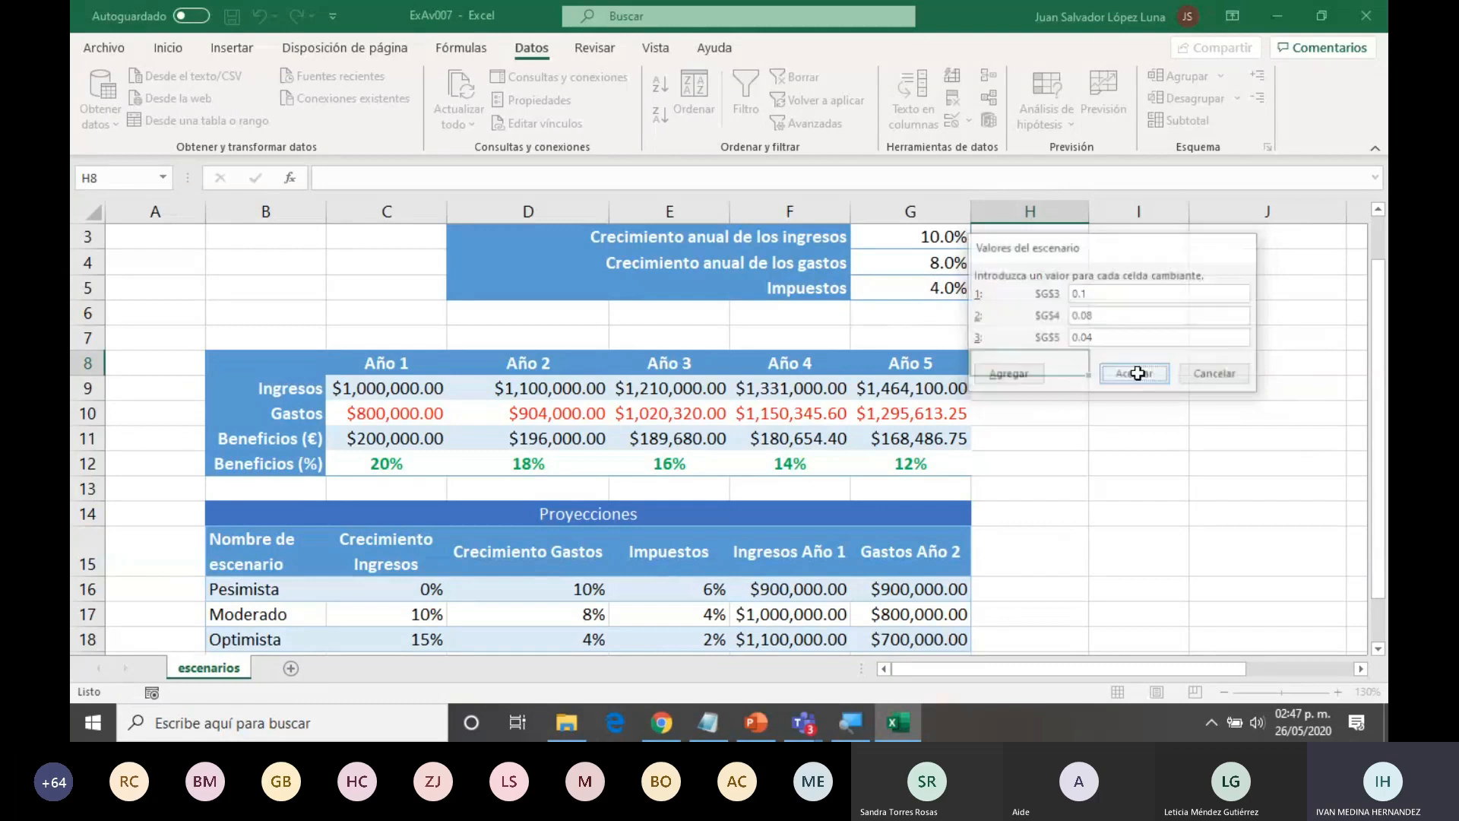
- Add an Optimista scenario with changing cells G3:G5, entering 0.15 as the G3 income growth value
click(1187, 202)
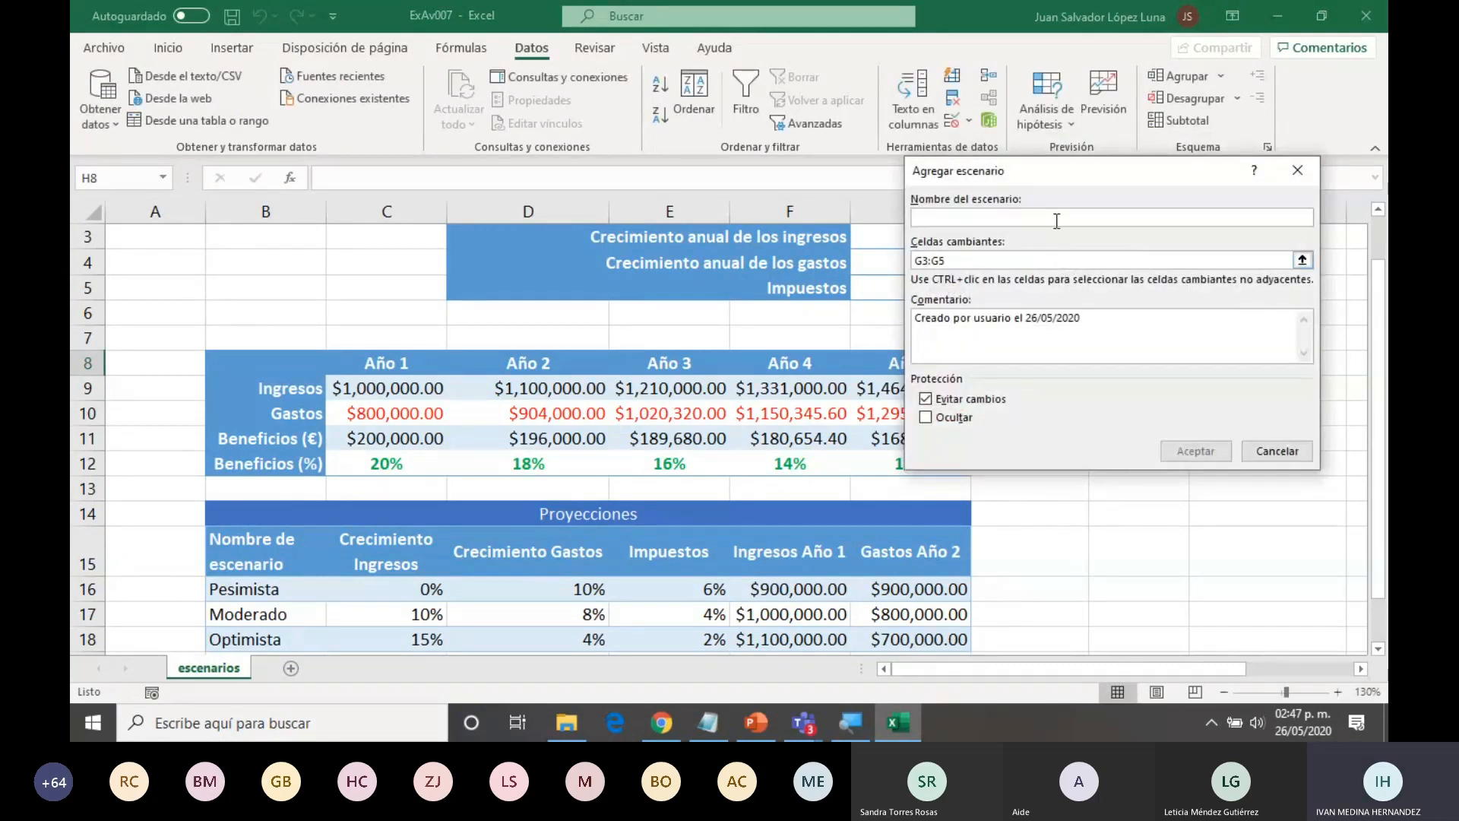
text(Opto)
key(BackSpace)
text(imista)
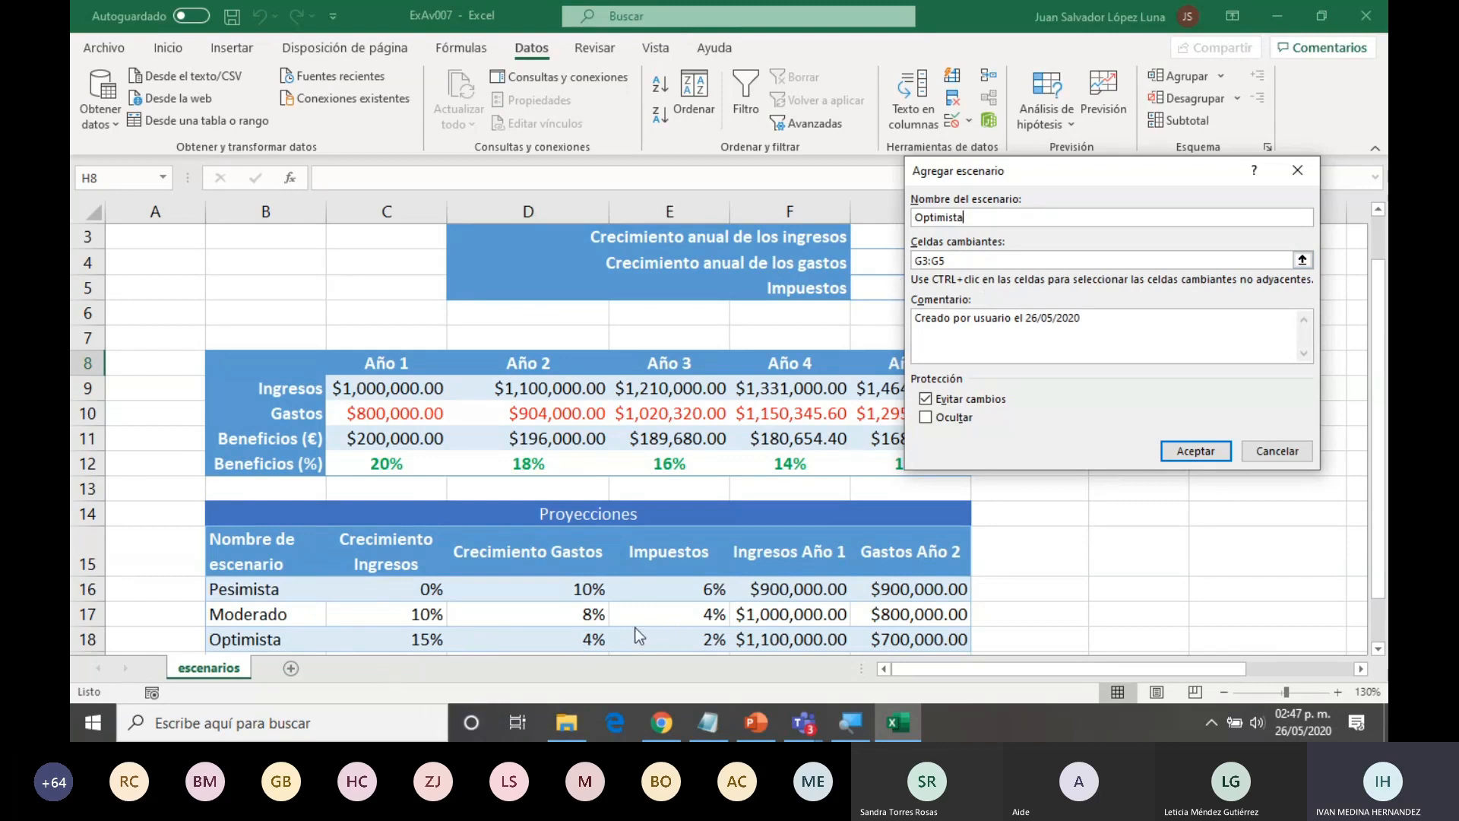
click(1191, 455)
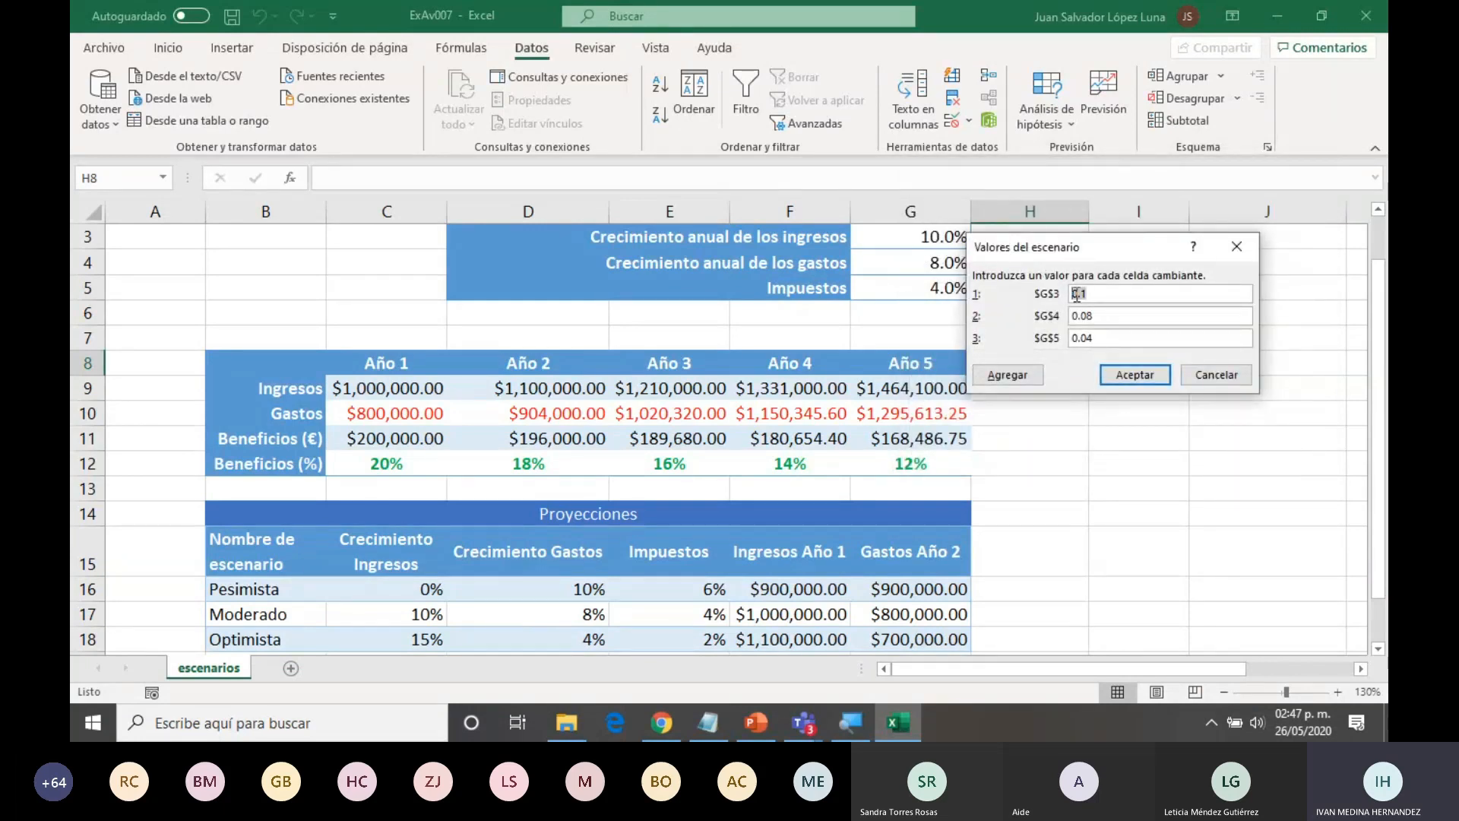
click(1113, 293)
text(5)
click(1114, 379)
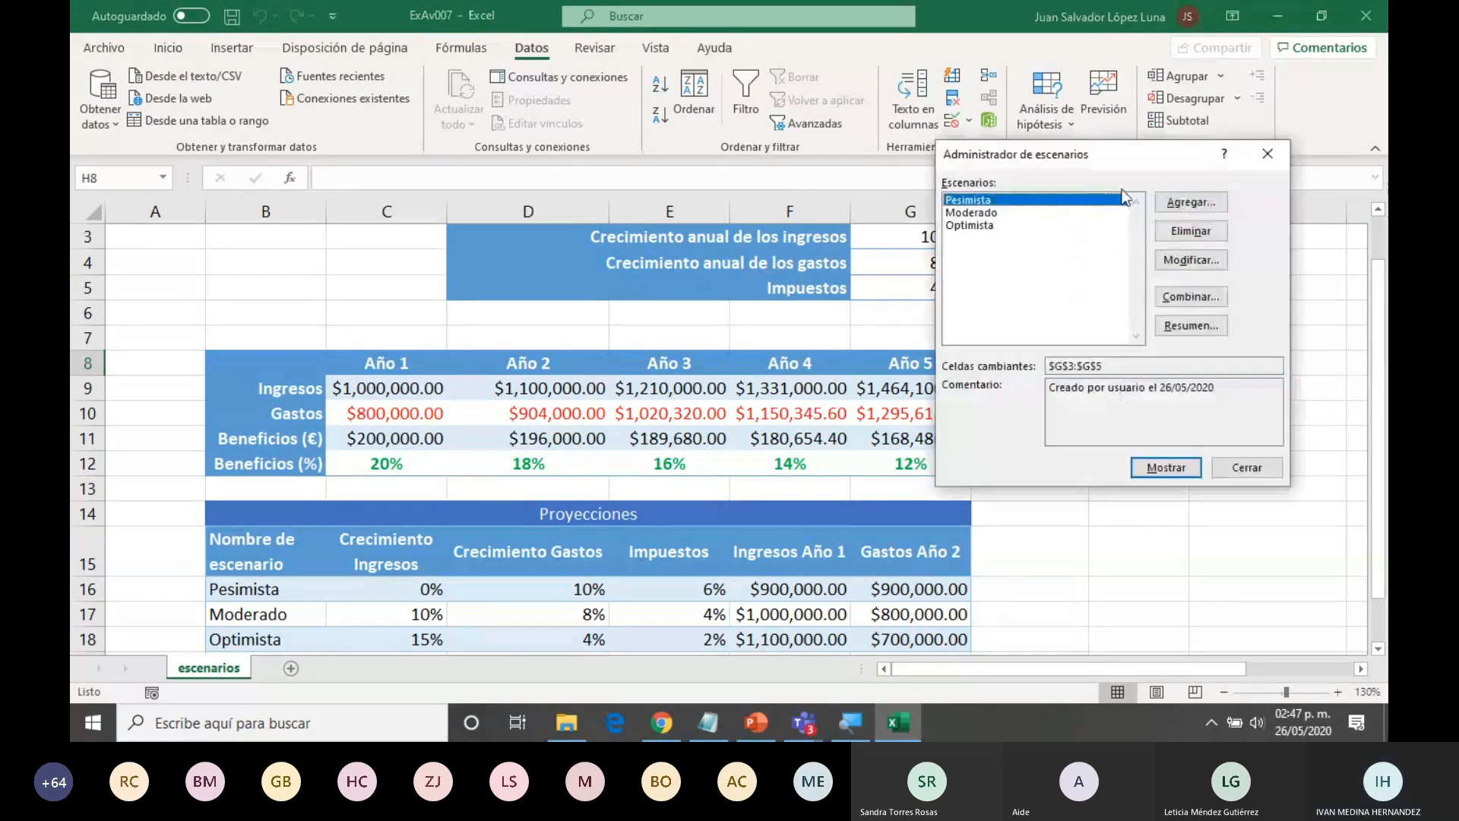
- Move the Scenario Manager clear of the data and show the Pesimista and Moderado scenarios on the sheet
drag(1129, 148, 1244, 281)
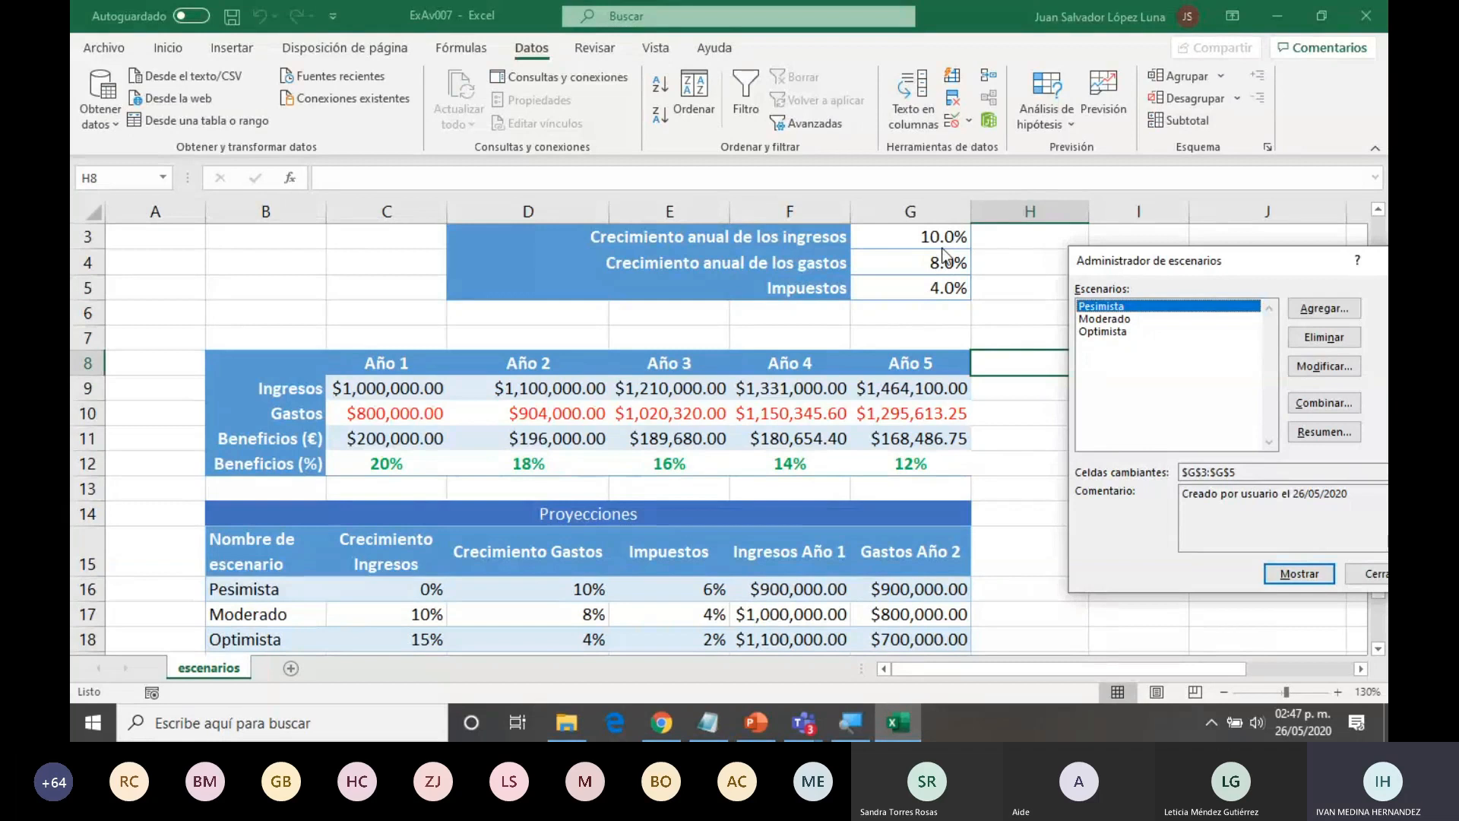
drag(1189, 277, 1124, 209)
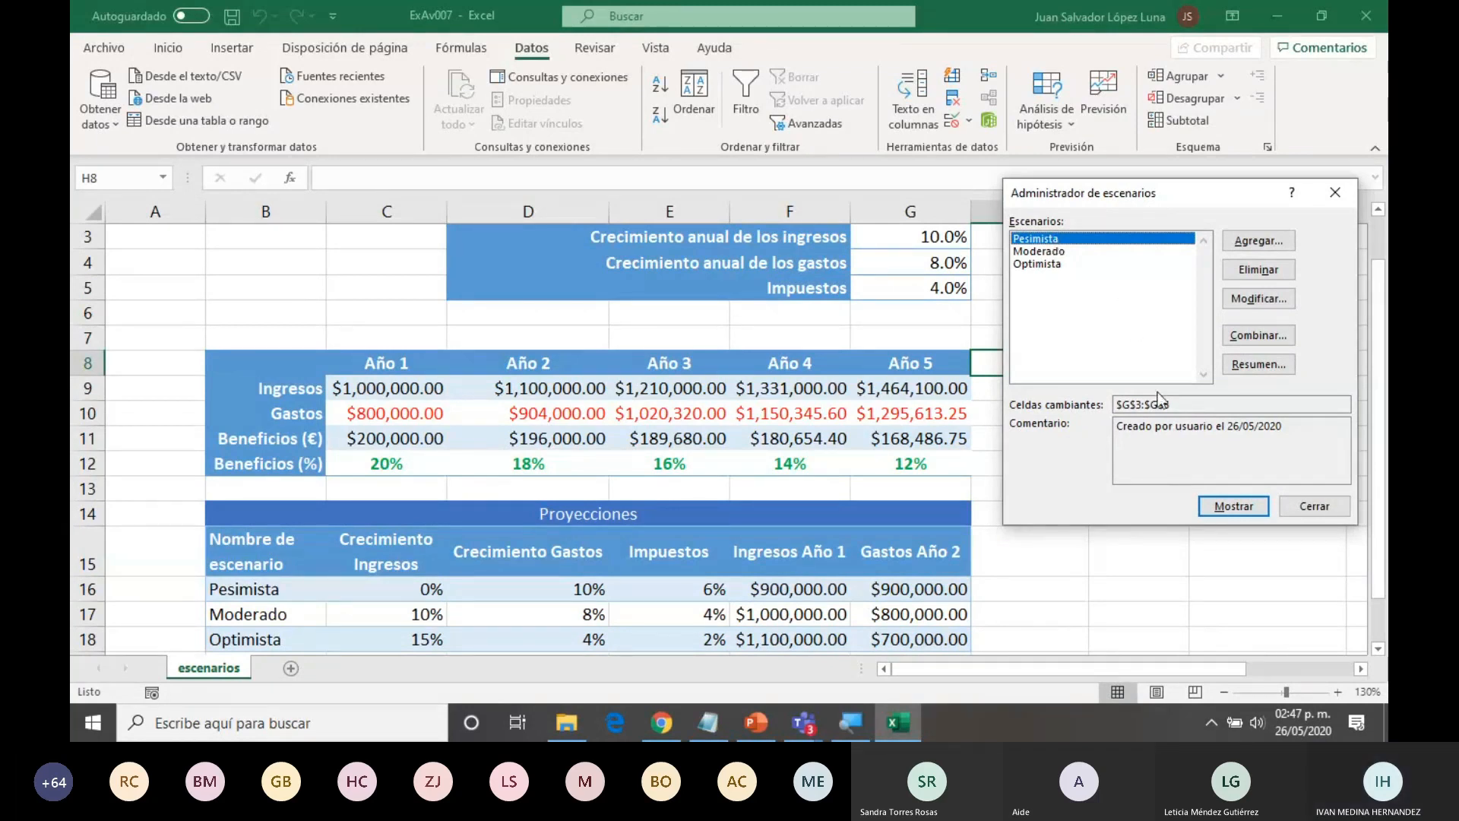
click(1217, 508)
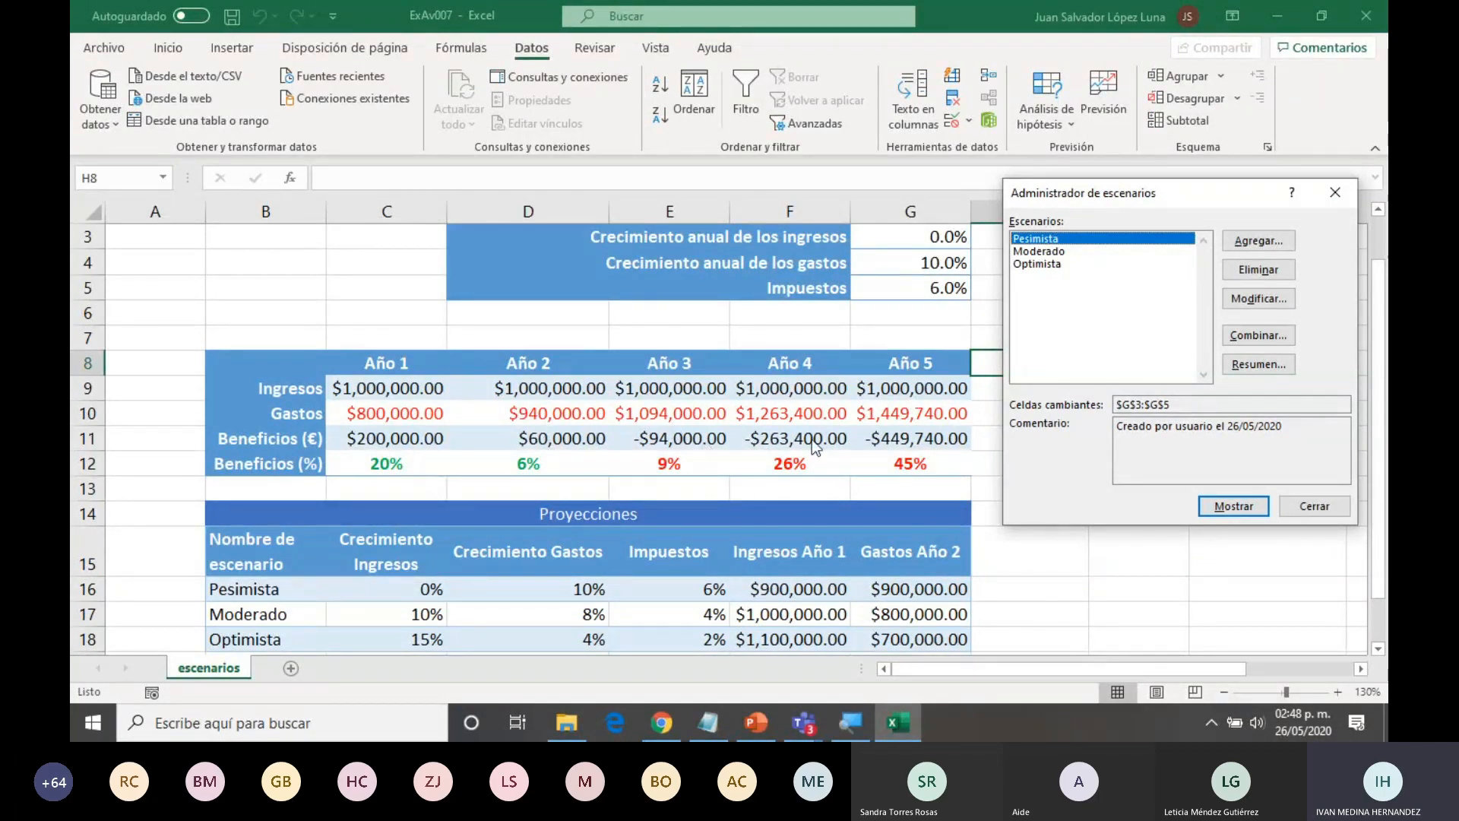
click(1049, 251)
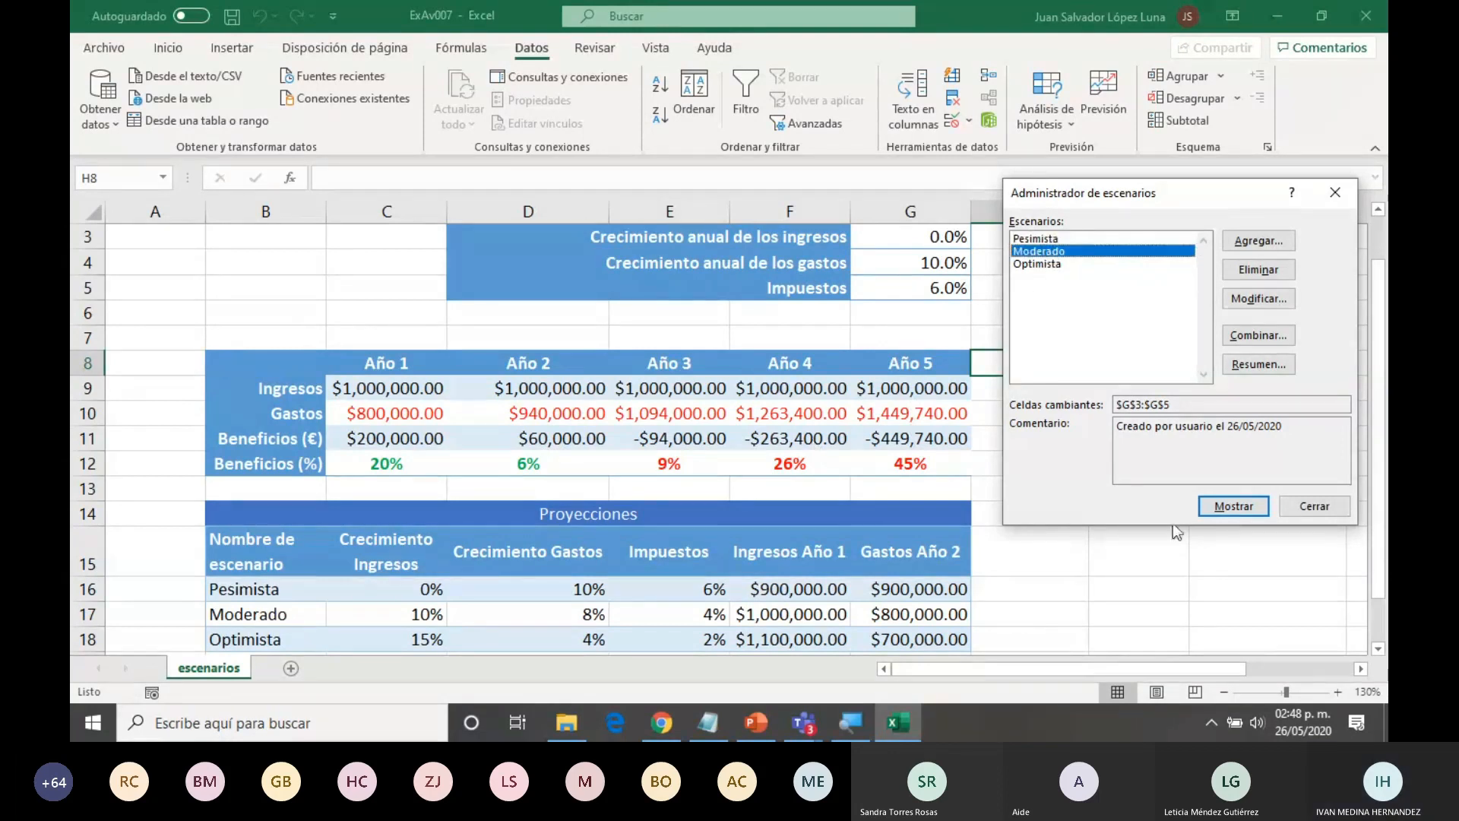
click(1225, 510)
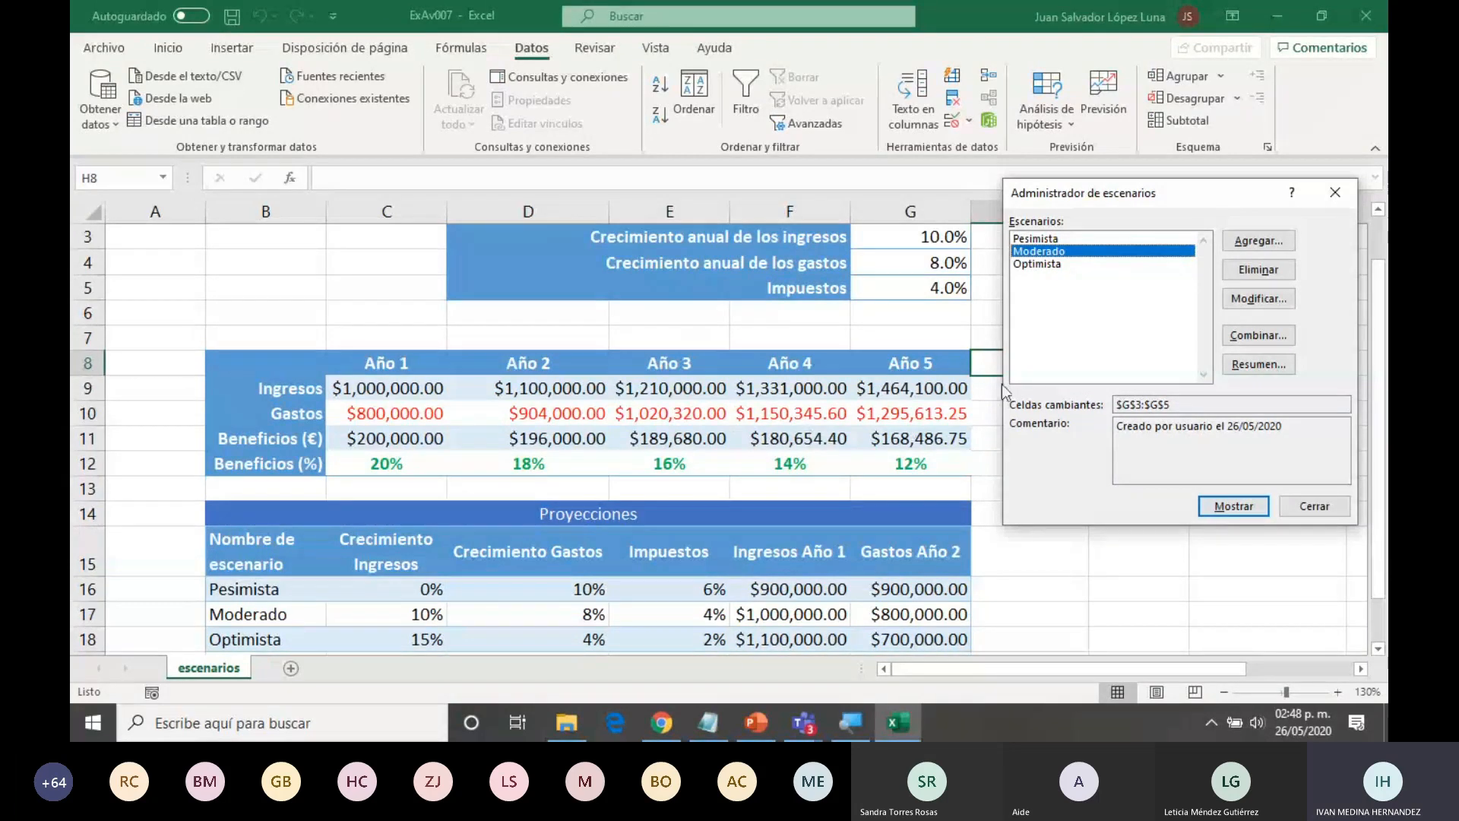
- Show the Optimista scenario on the sheet and check the ExAv007 instructions in PowerPoint before returning to Excel
click(1042, 263)
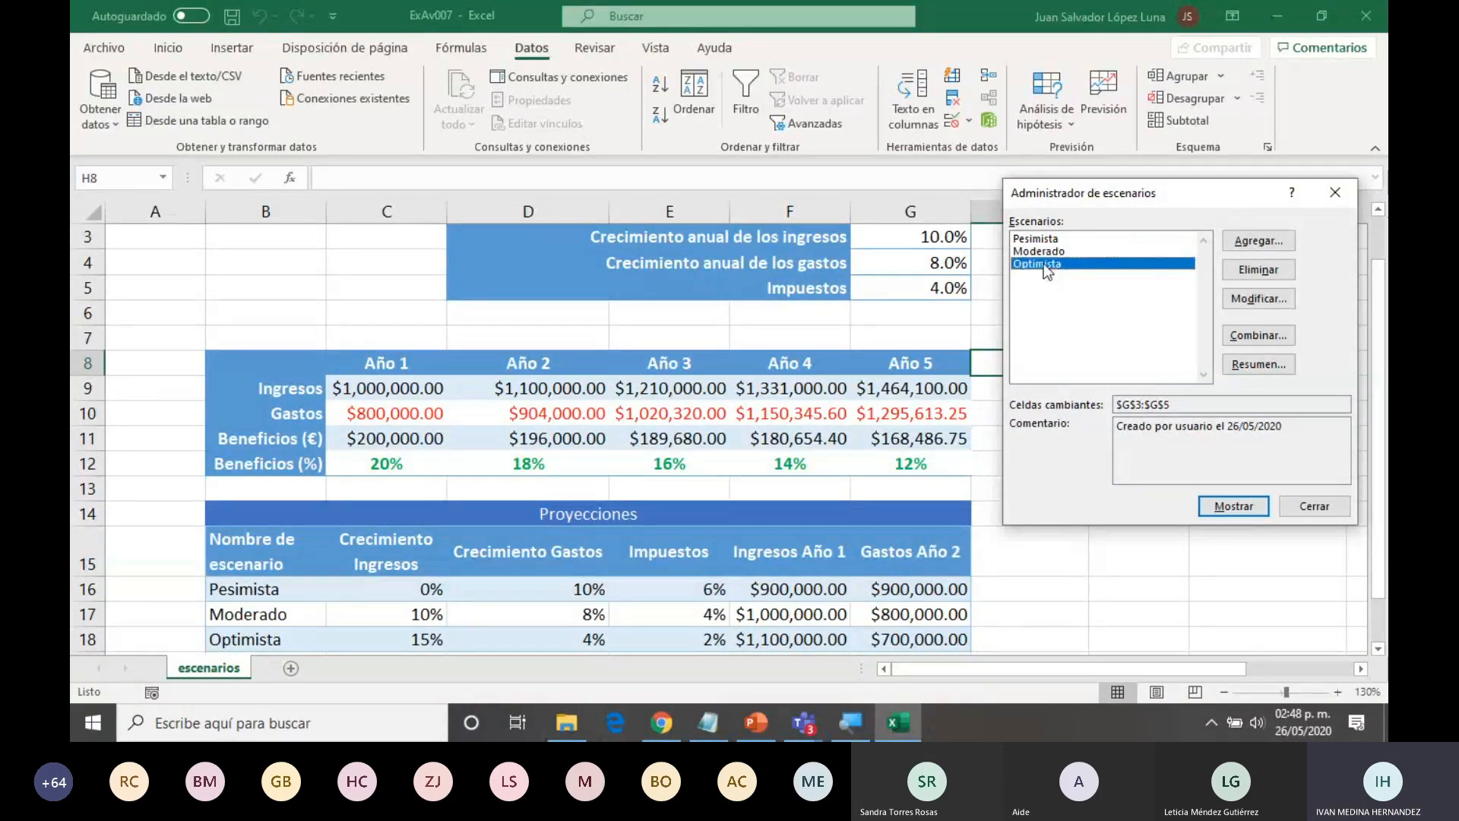
click(1213, 508)
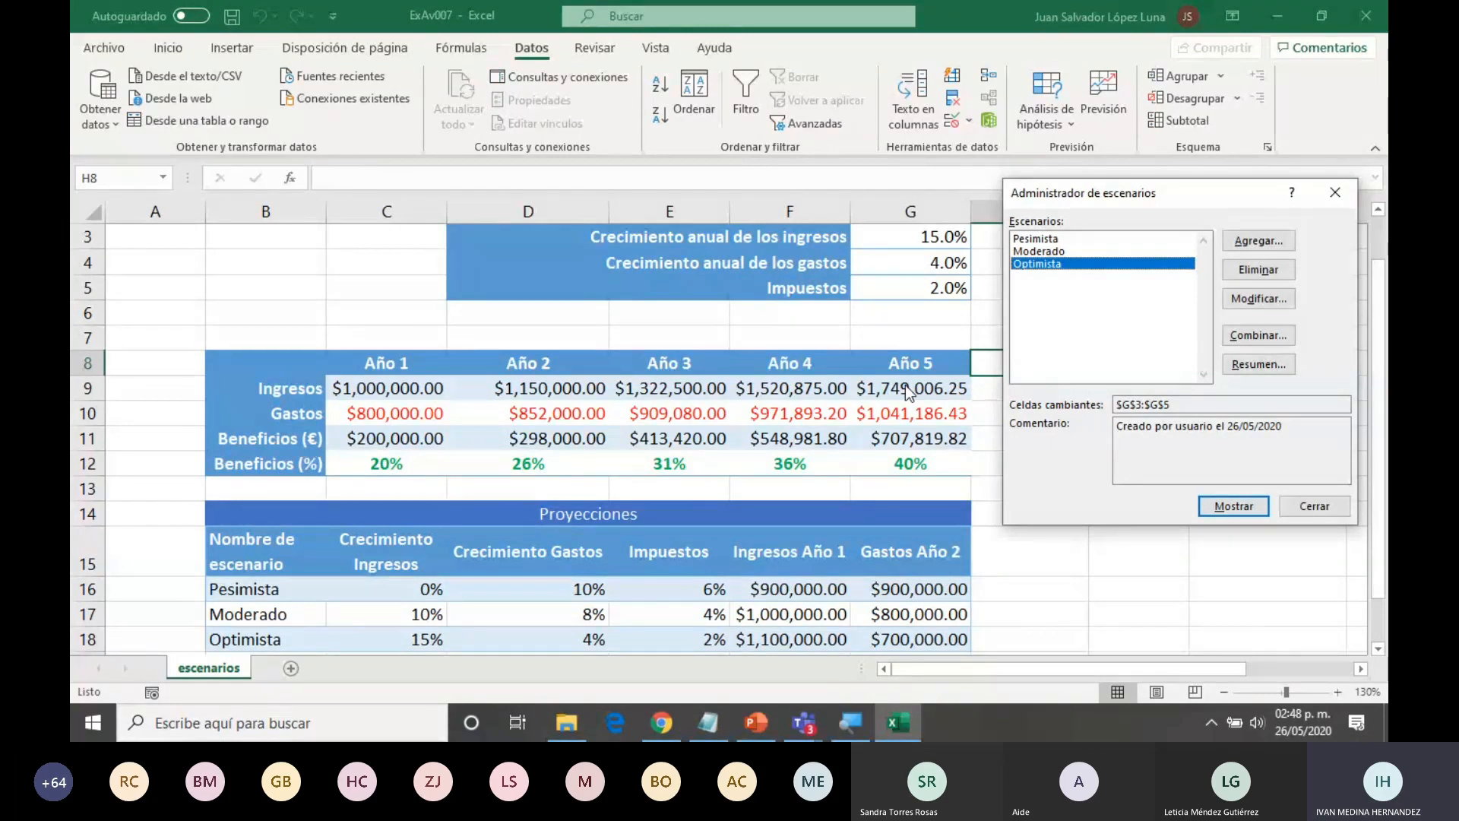
click(760, 729)
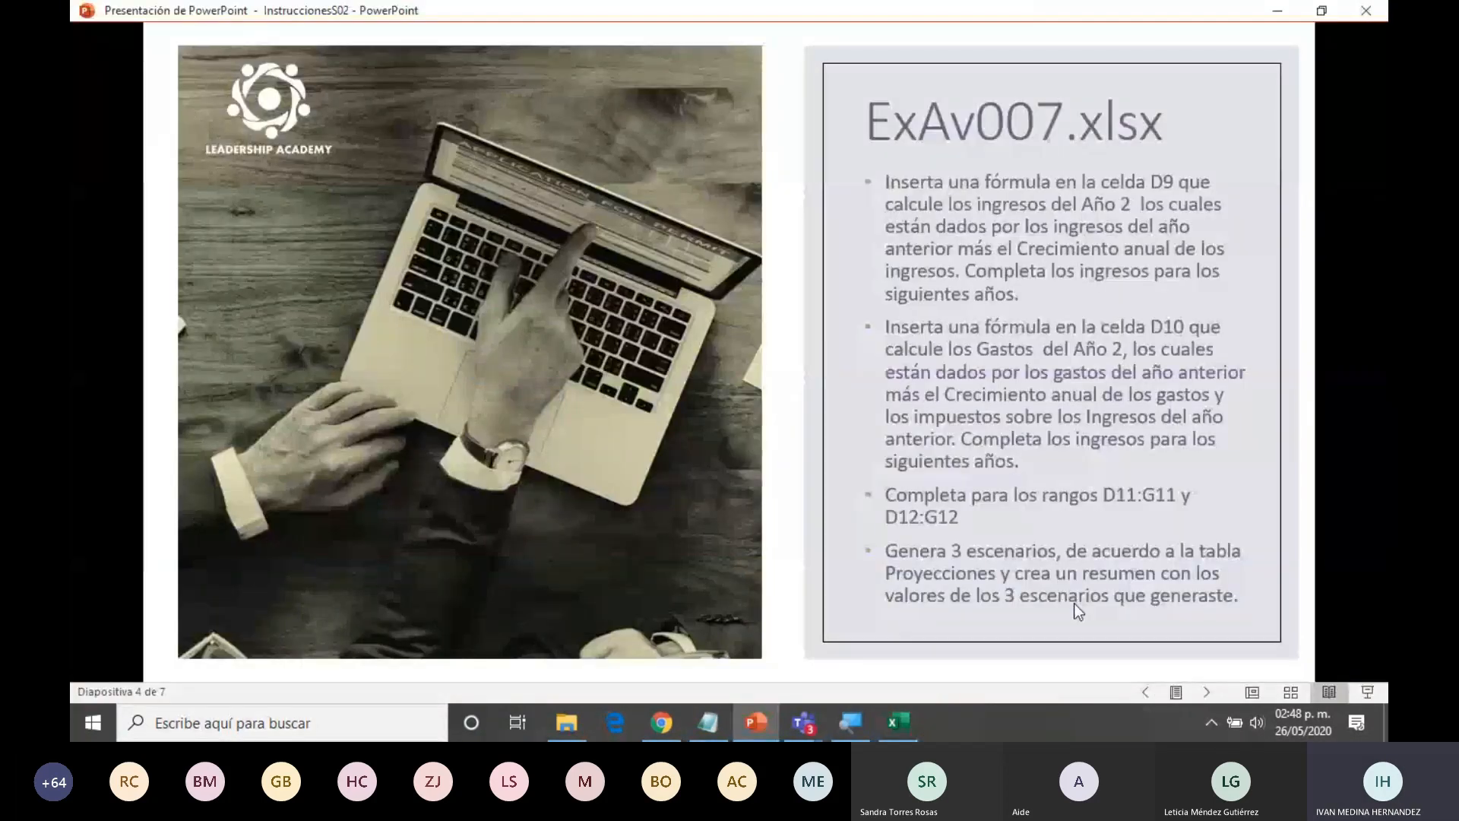
key(alt+Tab)
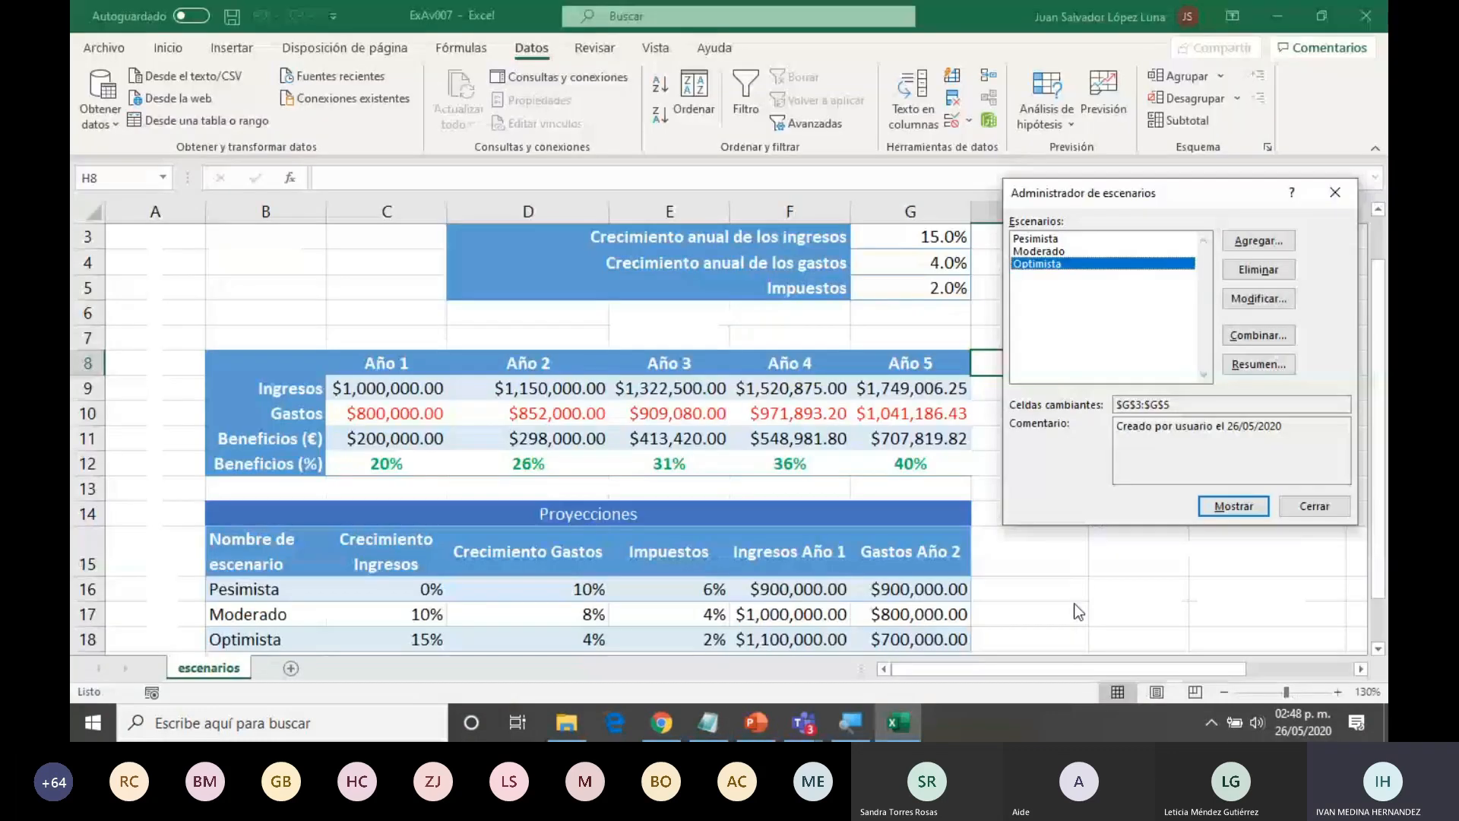
- Generate a scenario summary report (Resumen) using C11:G11, the Beneficios (€) row, as the result cells
drag(1151, 193, 1041, 170)
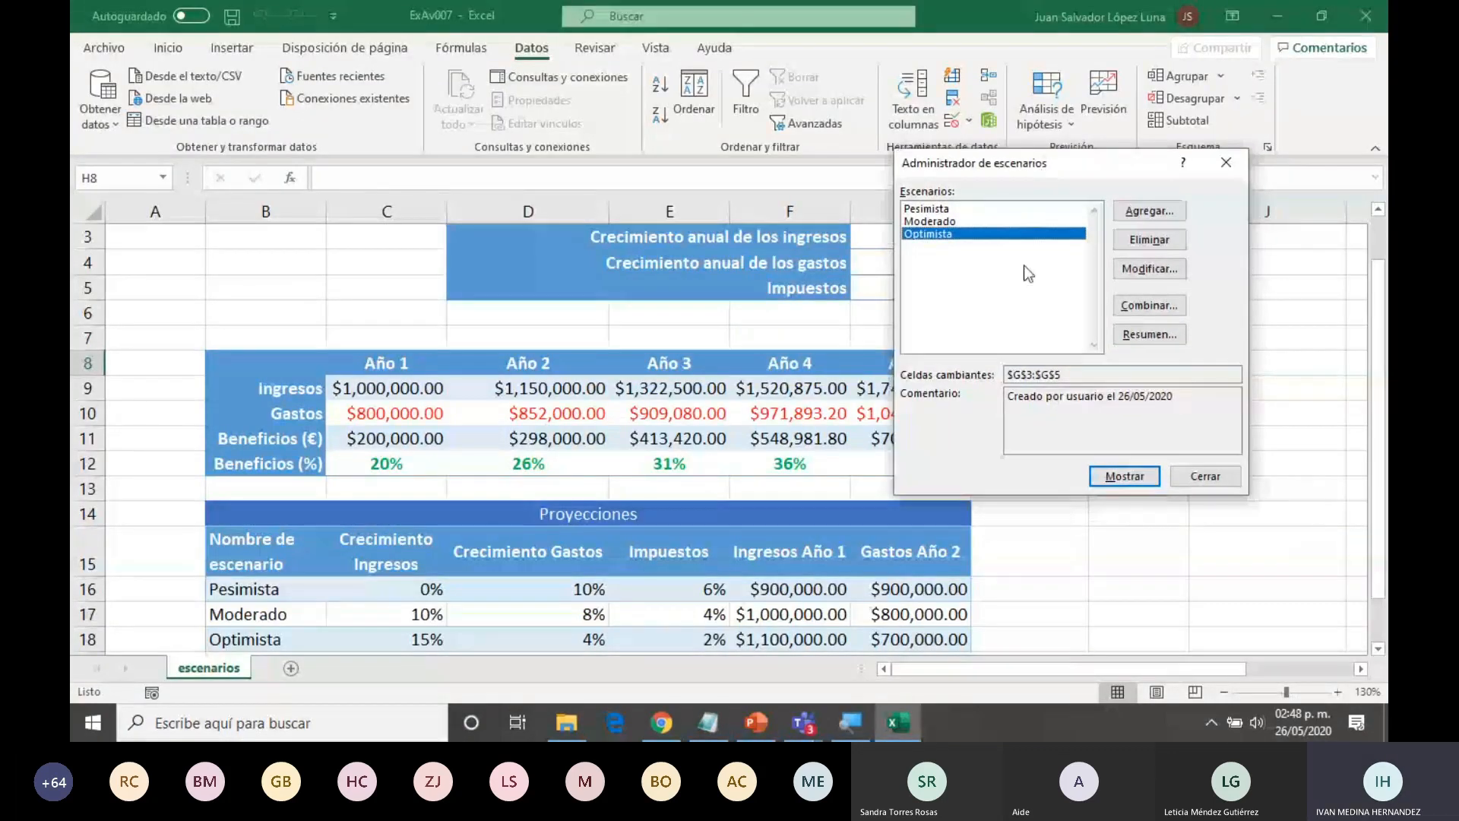
click(1149, 335)
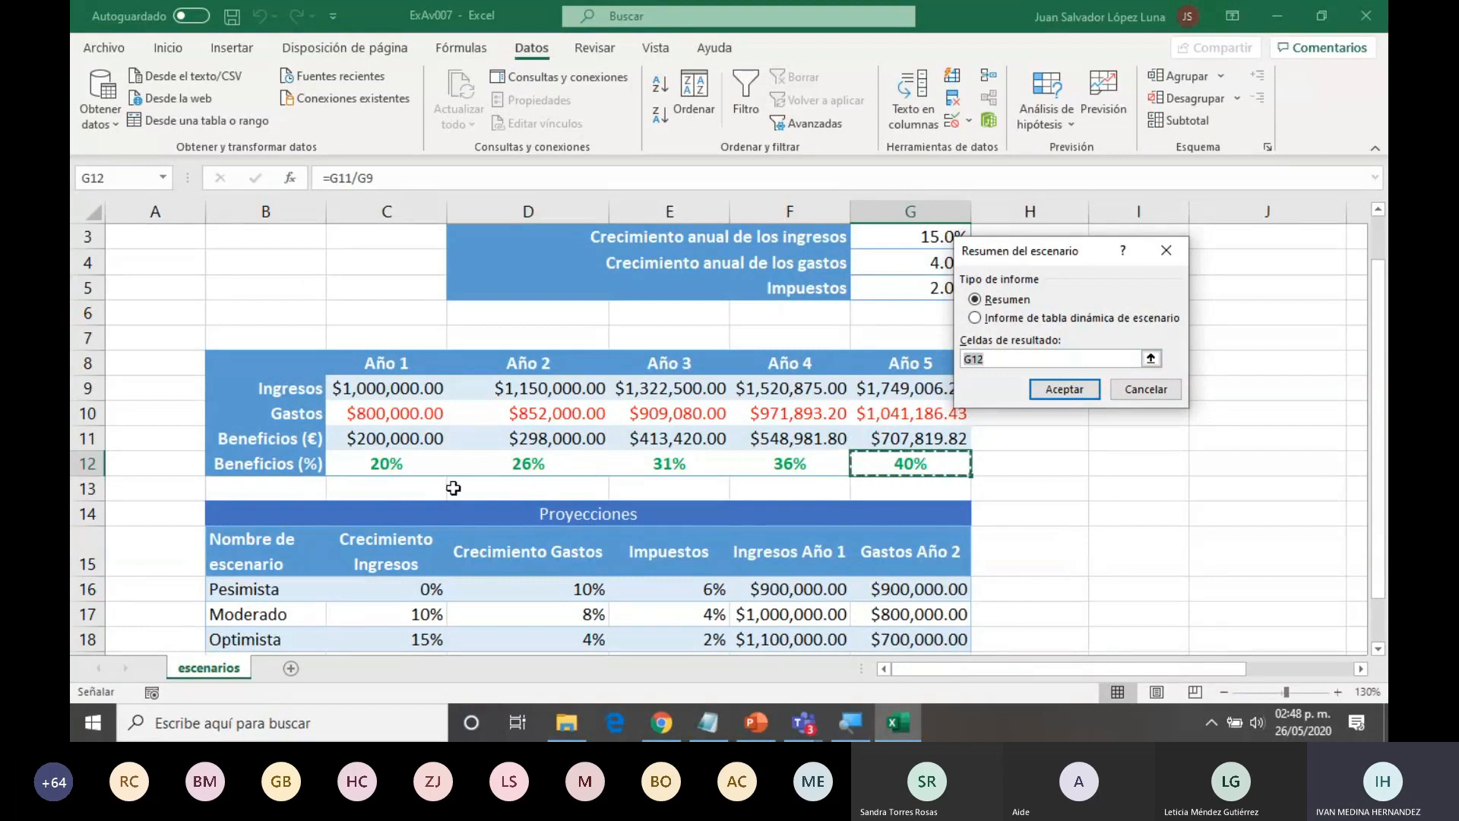
drag(403, 438, 909, 438)
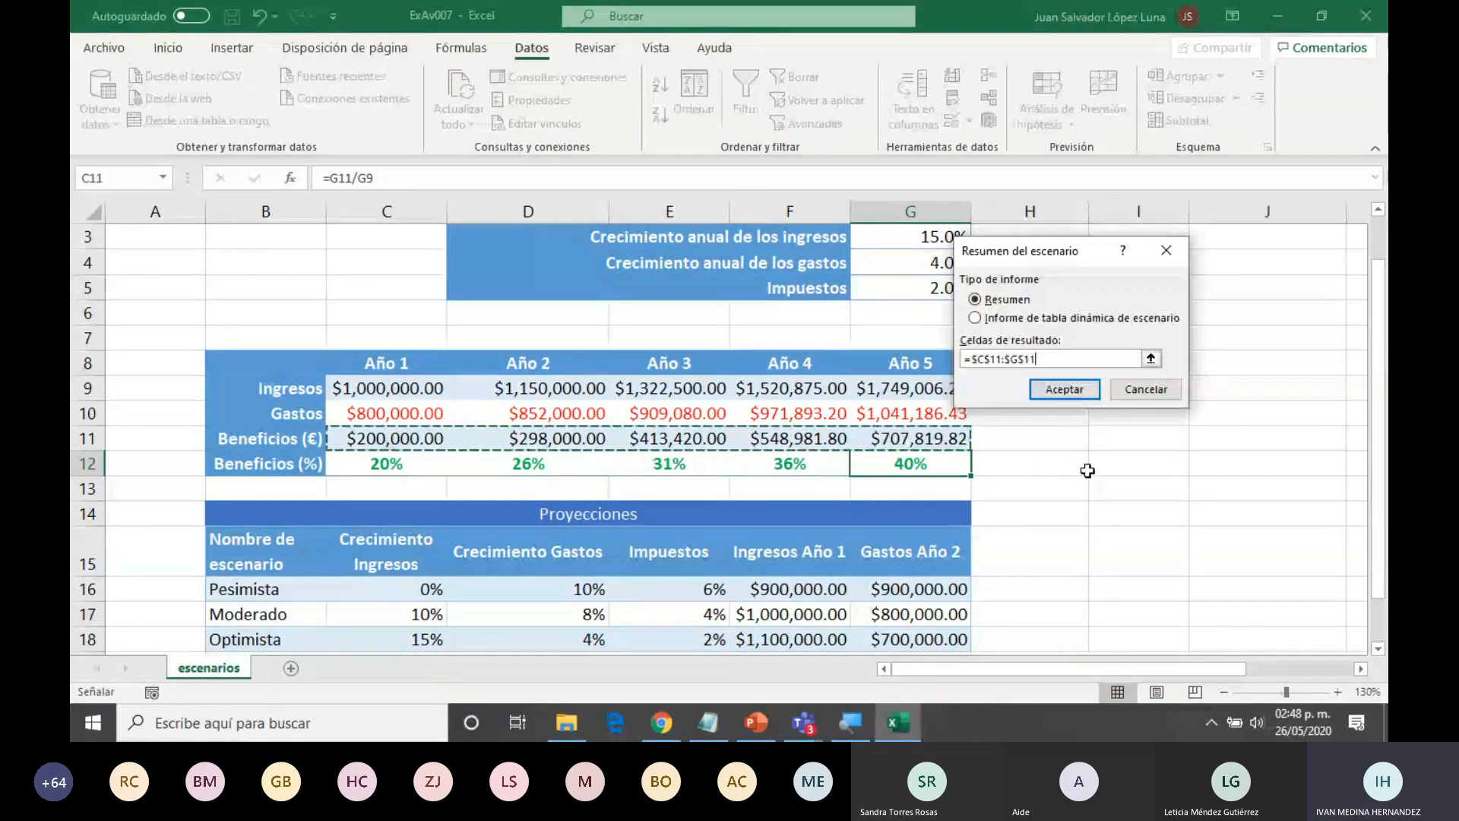
click(1077, 389)
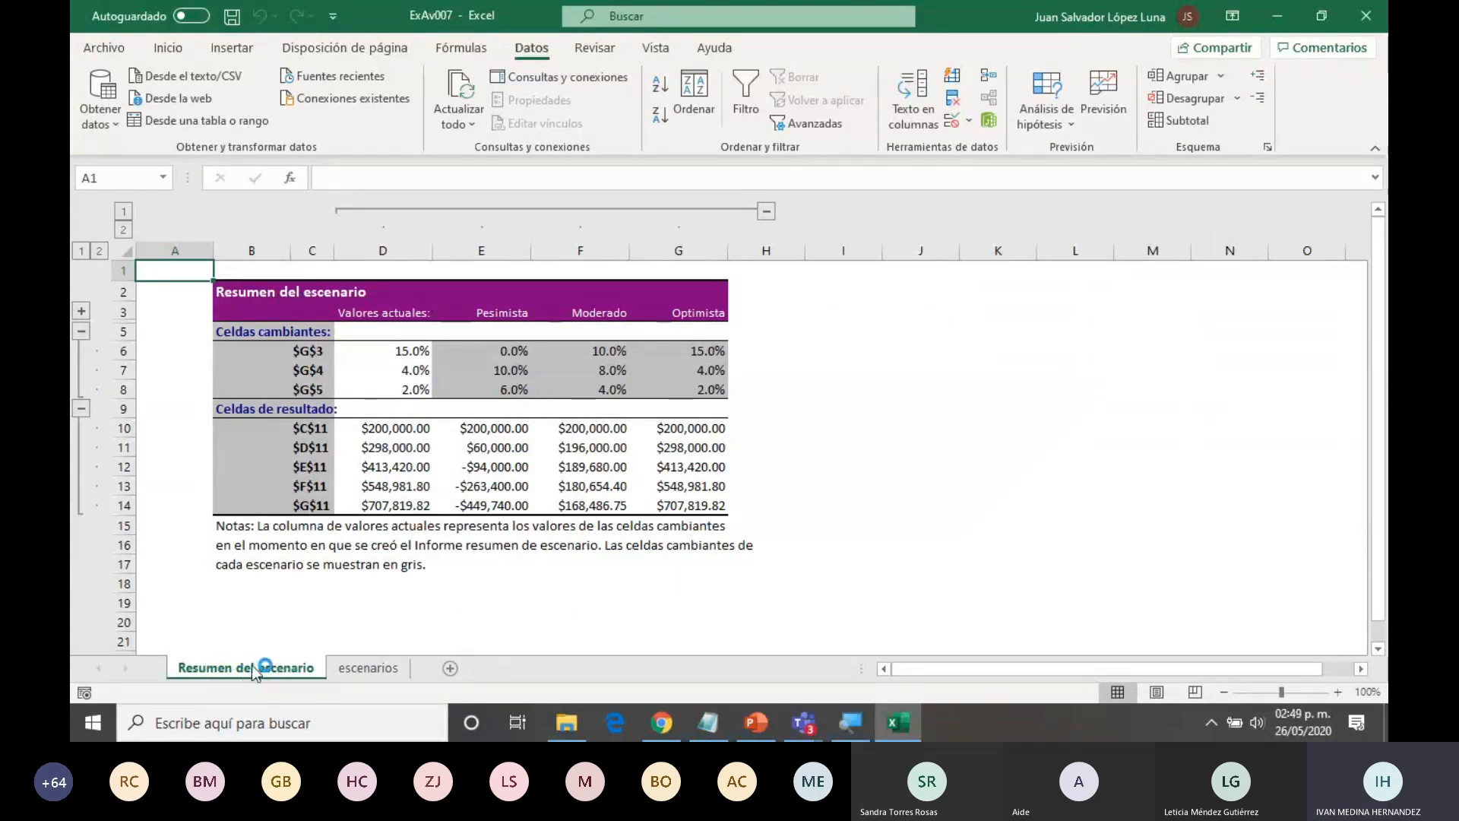
click(416, 317)
click(517, 313)
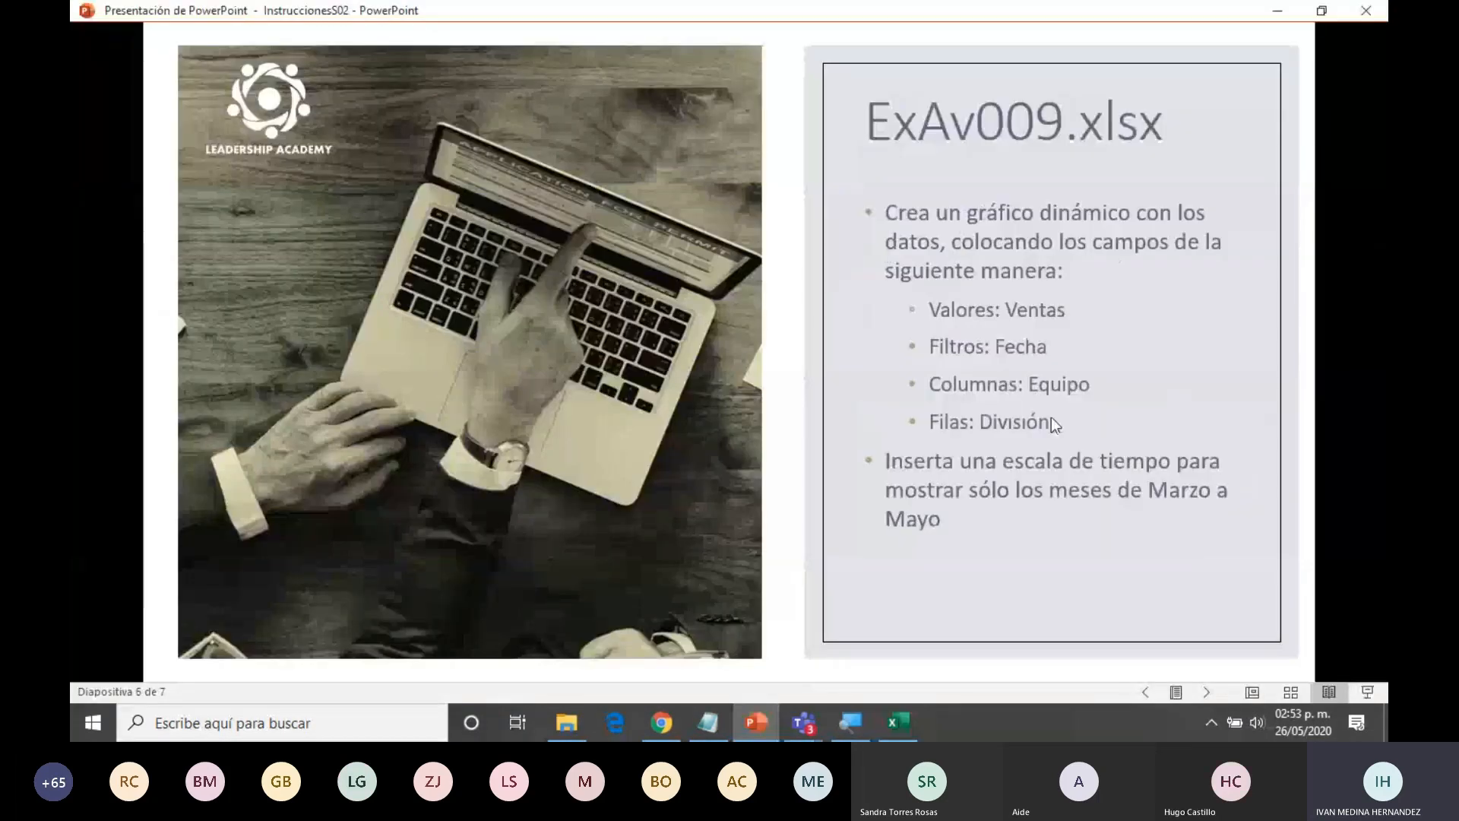
- Go back to the ExAv008 instructions slide in PowerPoint and open the Financiamiento sheet of the ExAv008 workbook in Excel
scroll(1051, 417, up, 1)
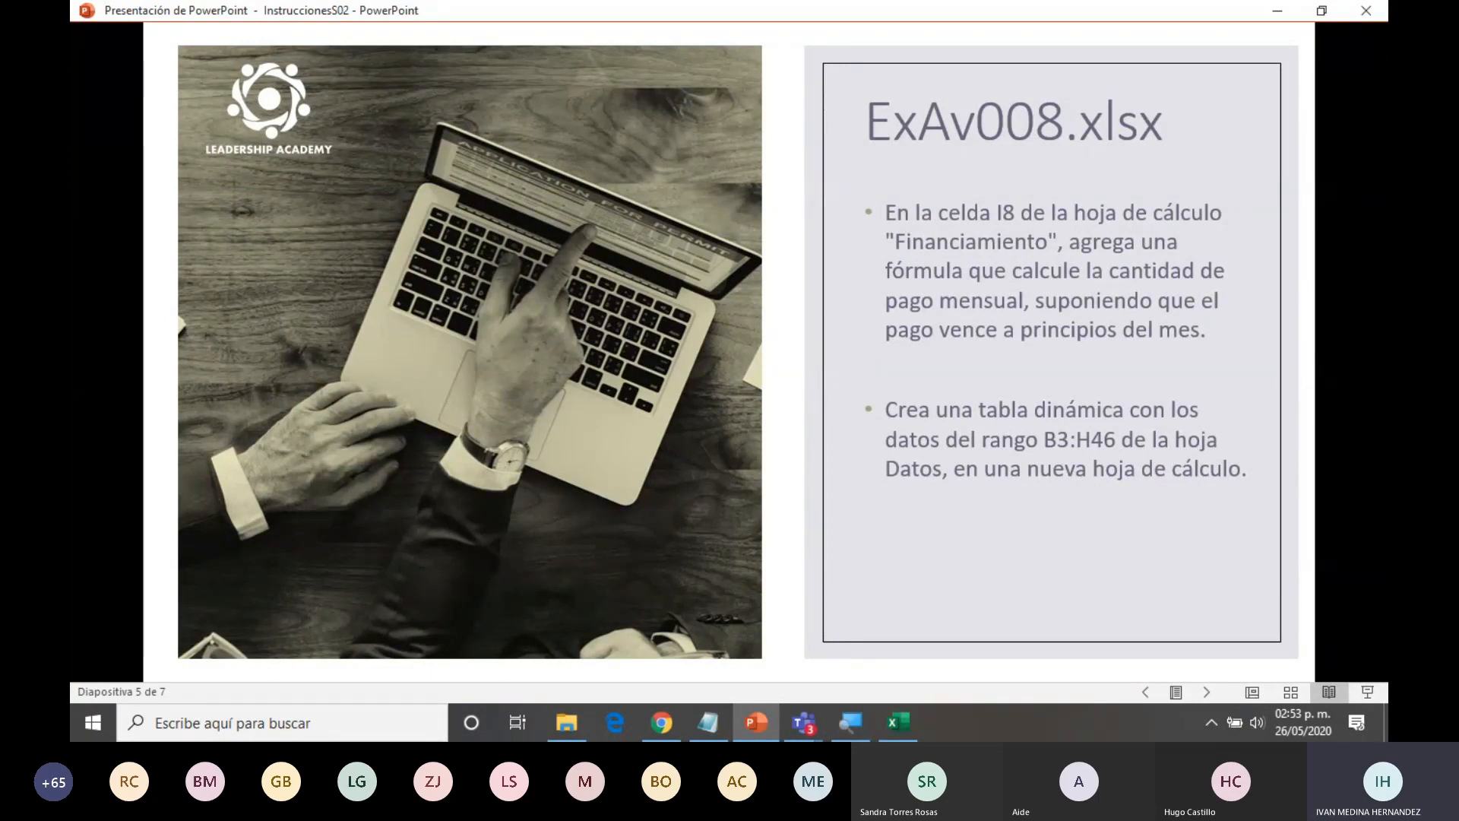
key(alt+Tab)
key(alt+Tab)
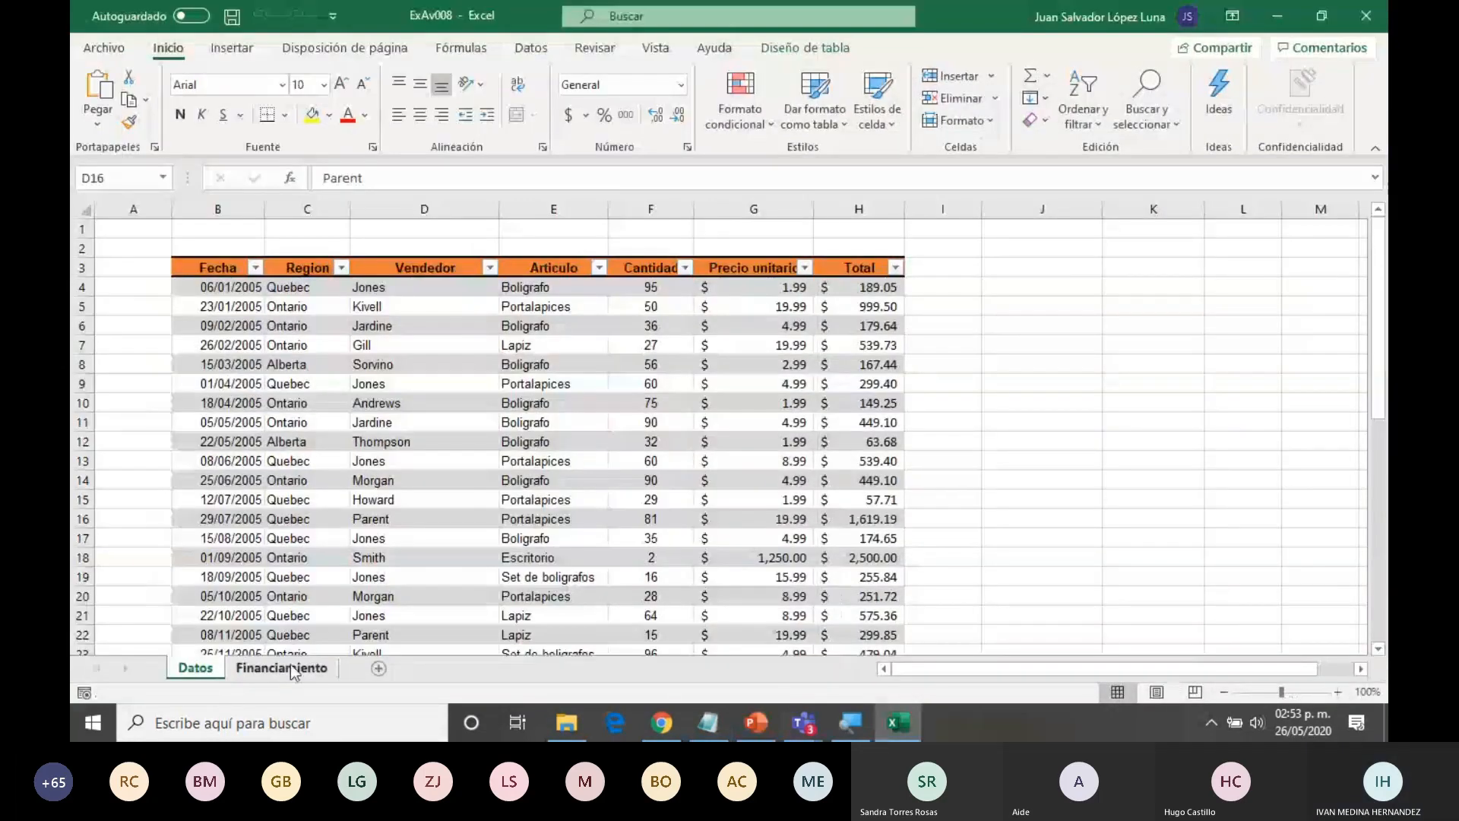
click(281, 667)
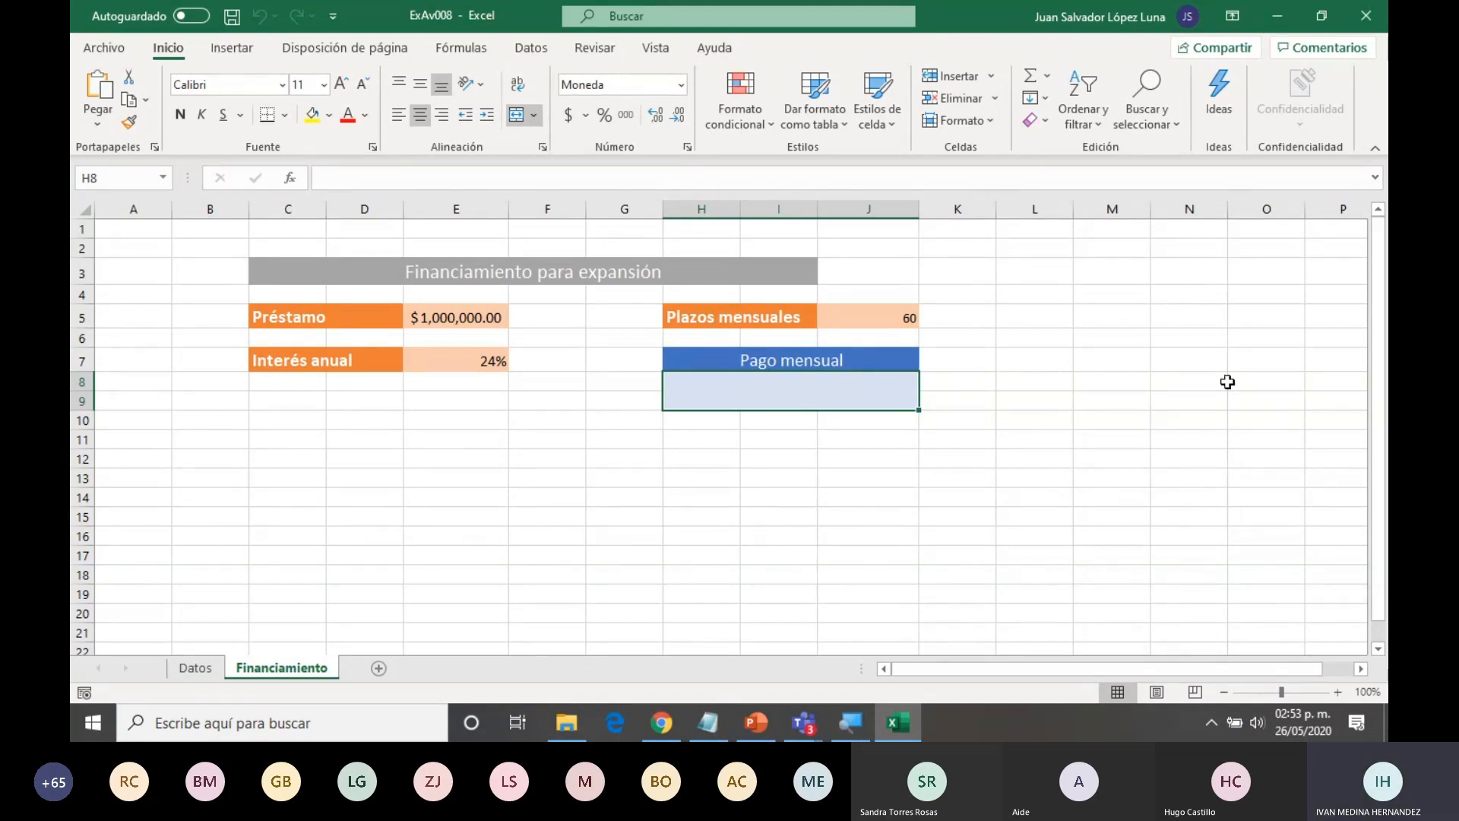
- Begin a PAGO formula in the merged cell H8 under Pago mensual
ctrl+scroll(676, 358, up, 2)
text(=PAGO)
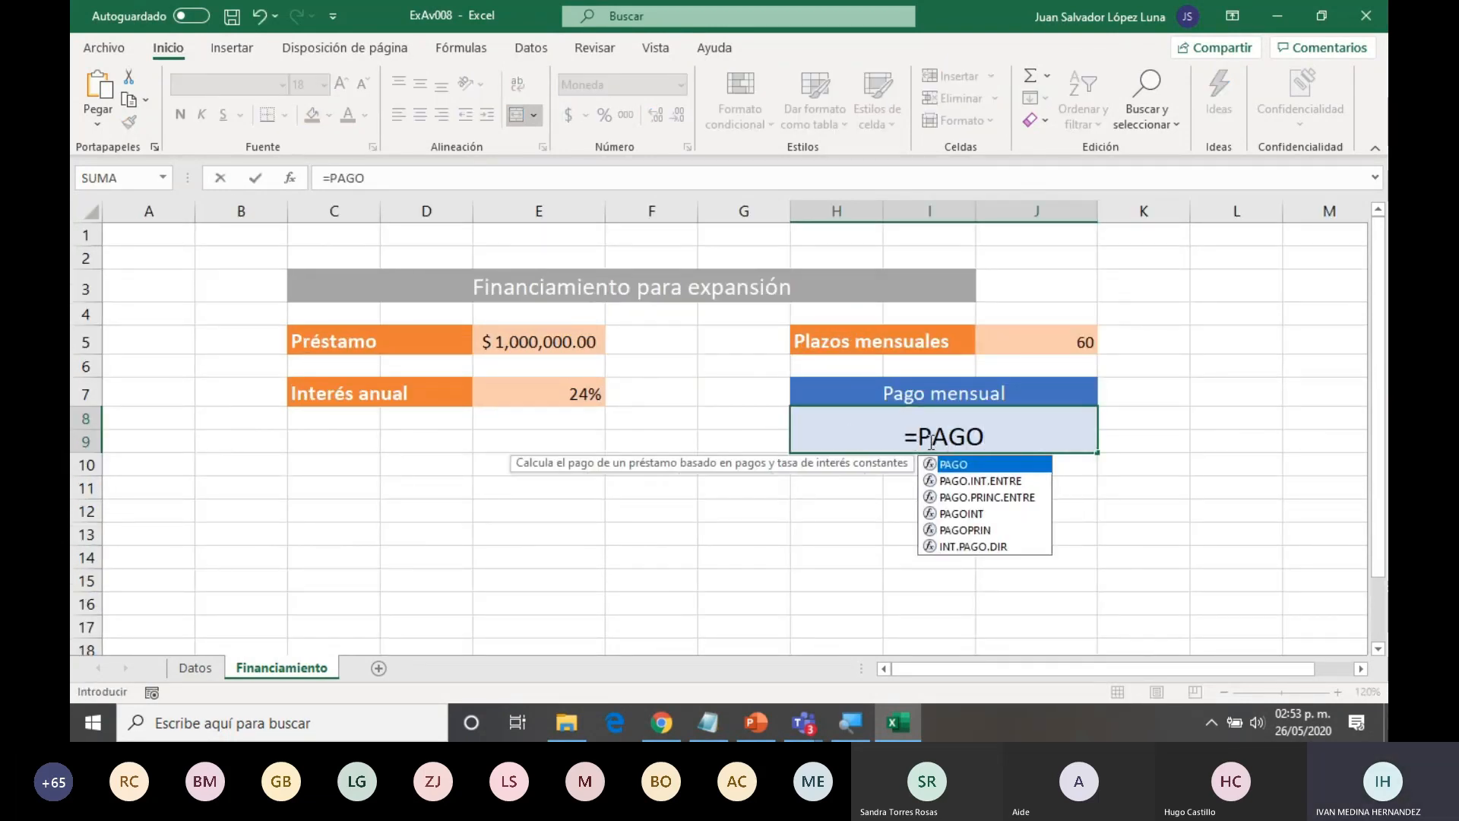
text(()
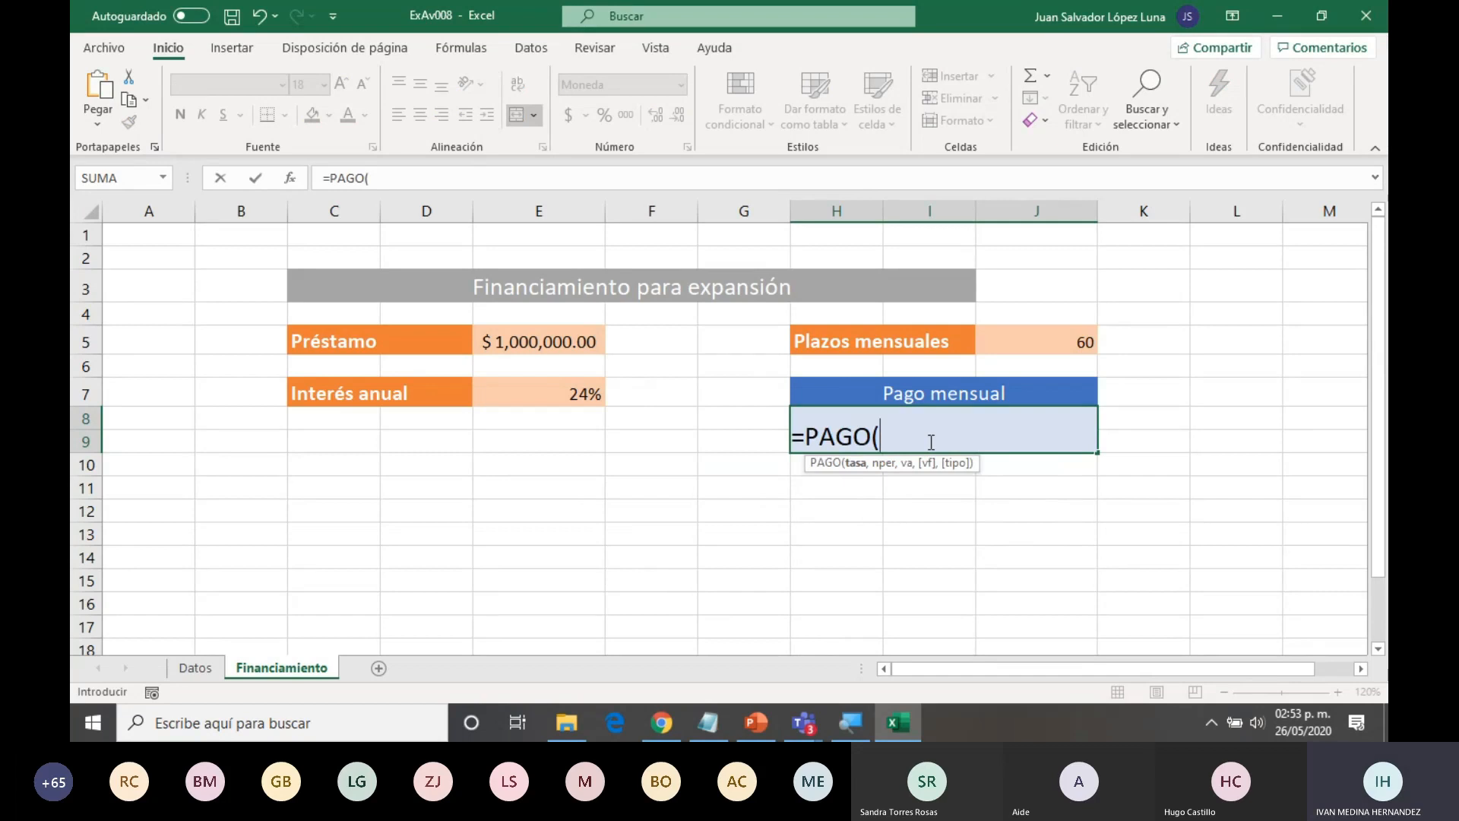
- Magnify the screen to 200% with Lupa to read PAGO's argument hint, and return to 100% in the formula
click(849, 722)
click(1115, 272)
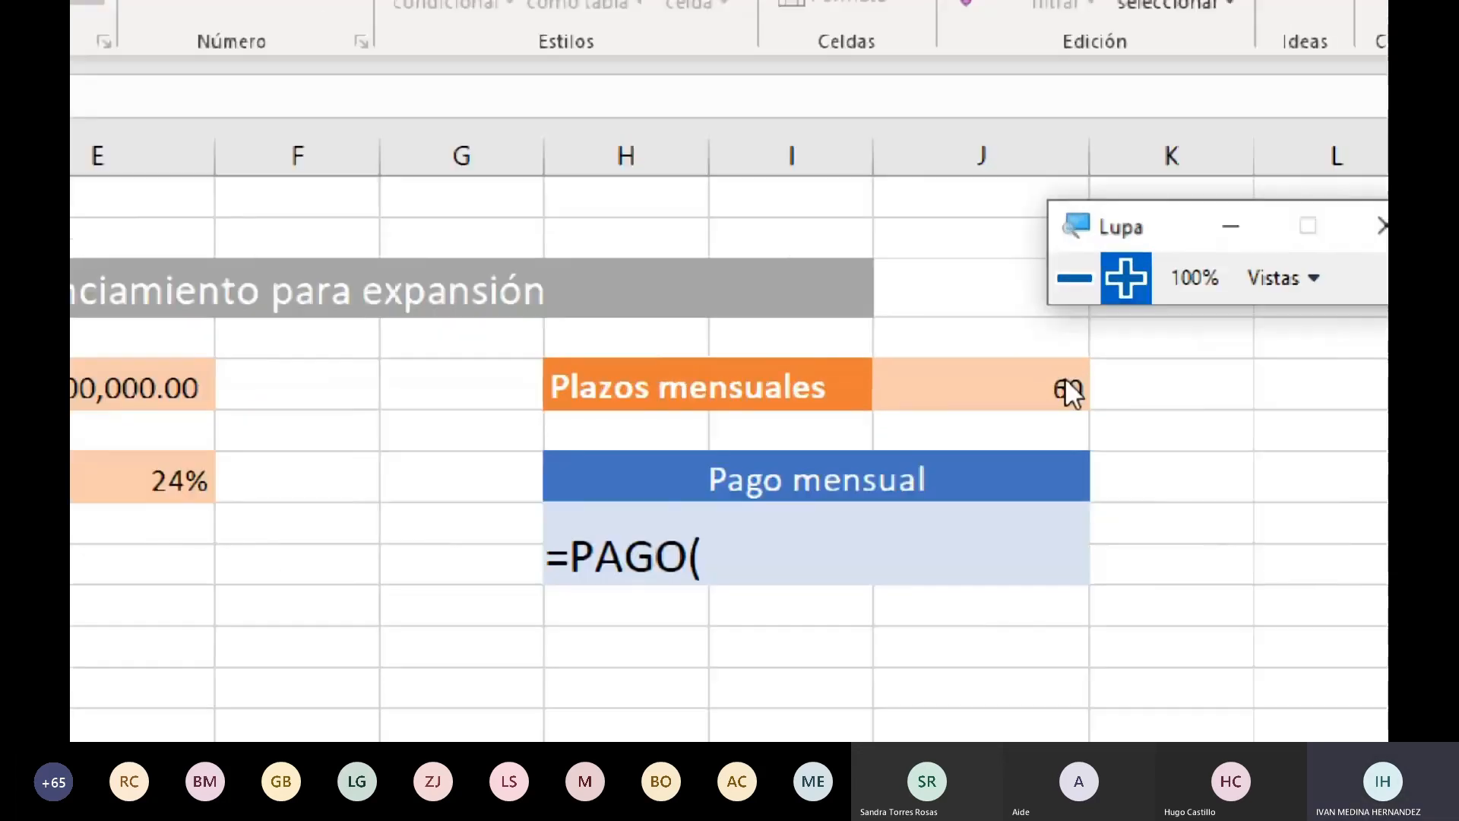
click(927, 447)
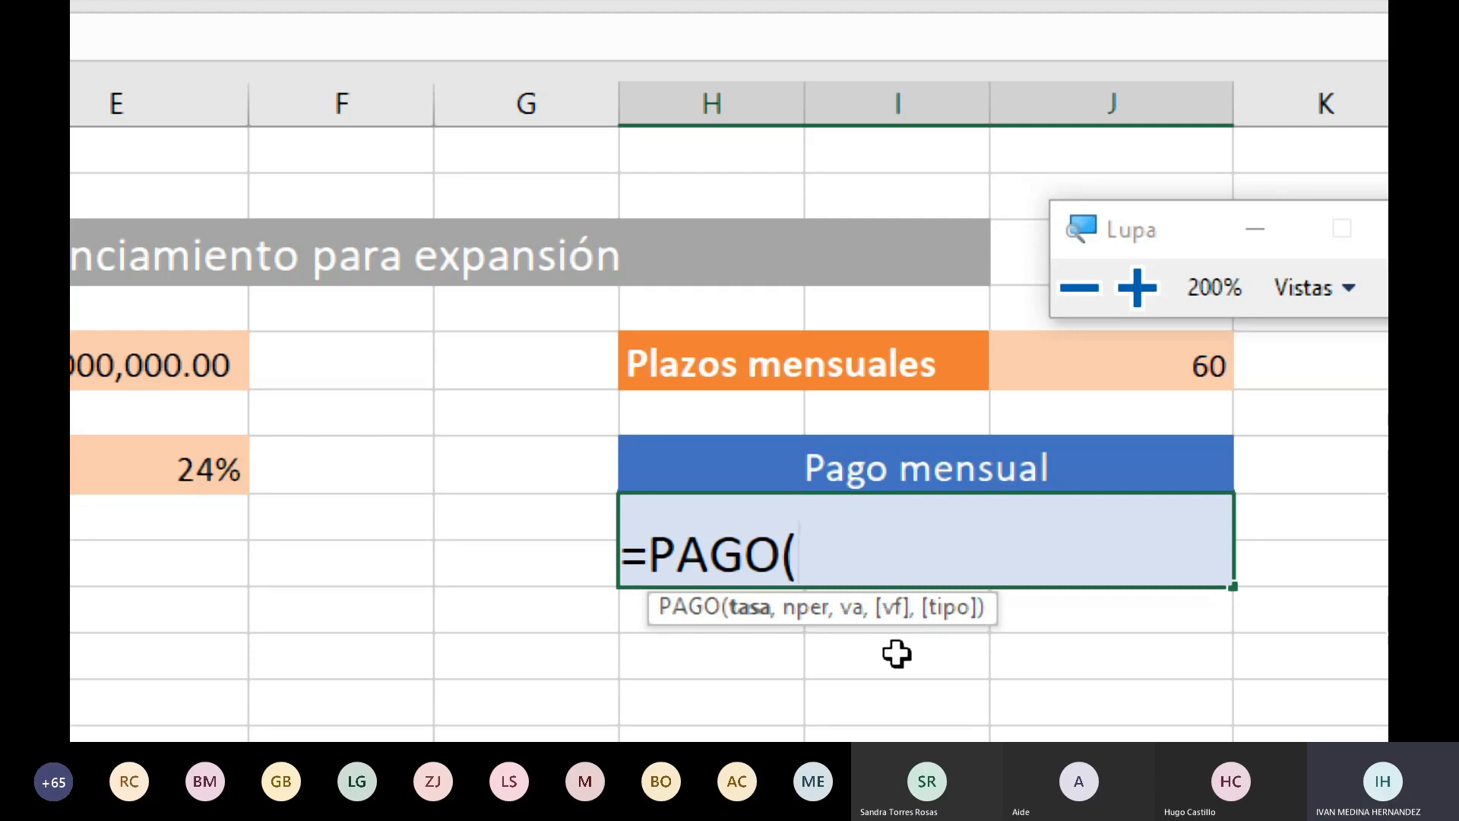
click(1079, 287)
click(907, 432)
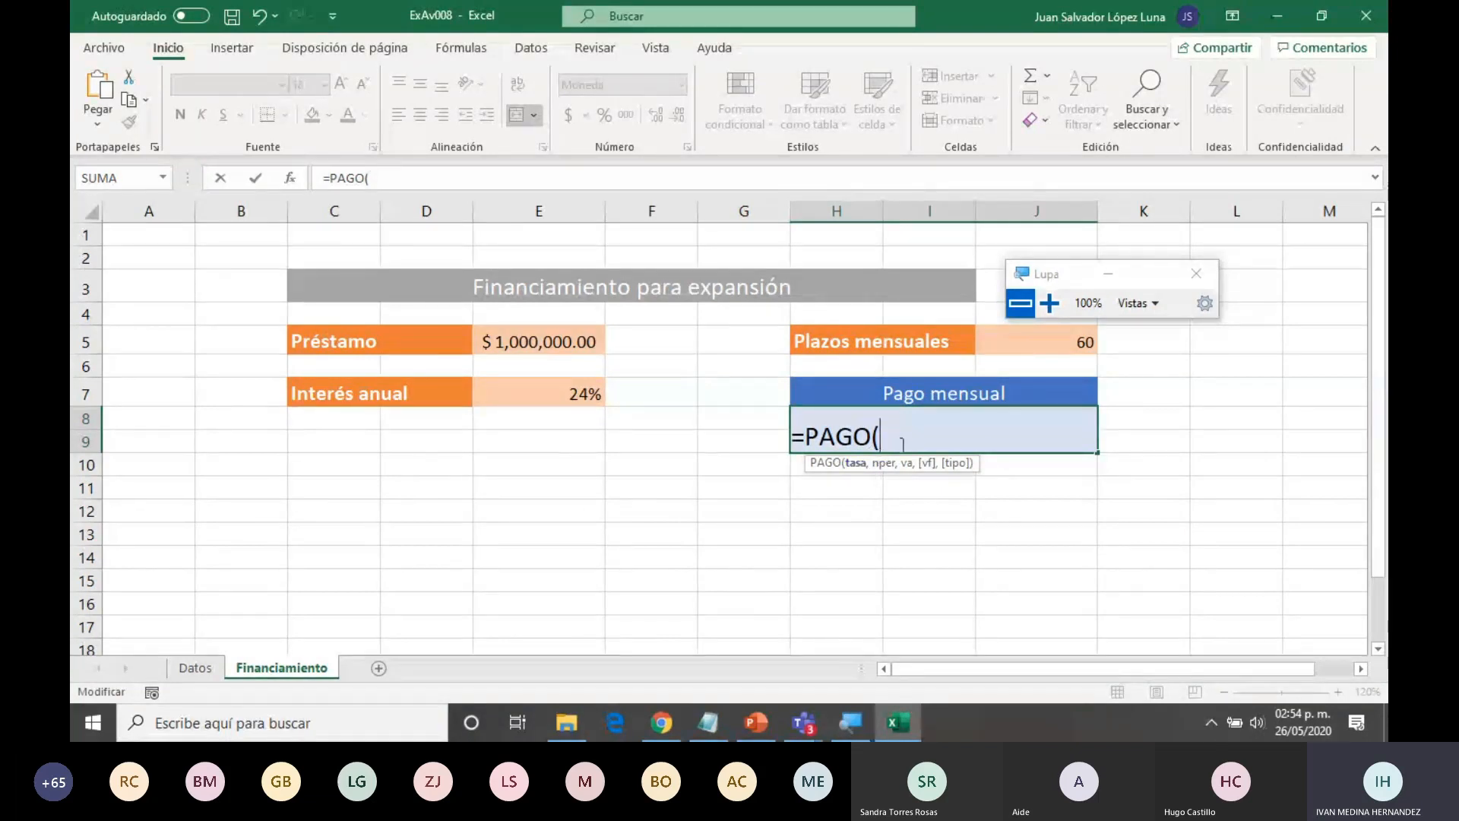
- Fill in PAGO's rate as E7/12, number of periods as J5 and present value as E5
click(570, 389)
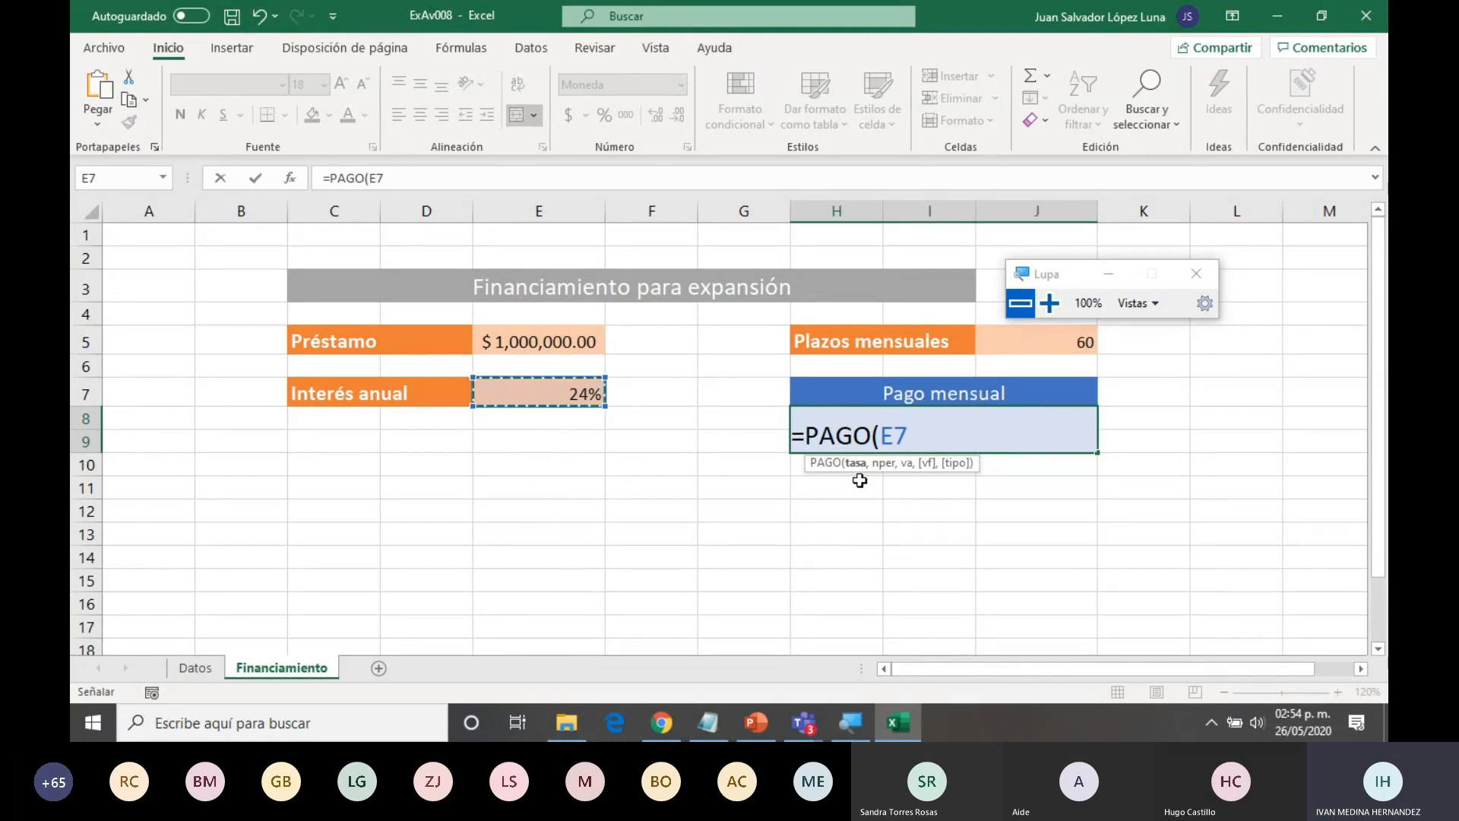
text(/12)
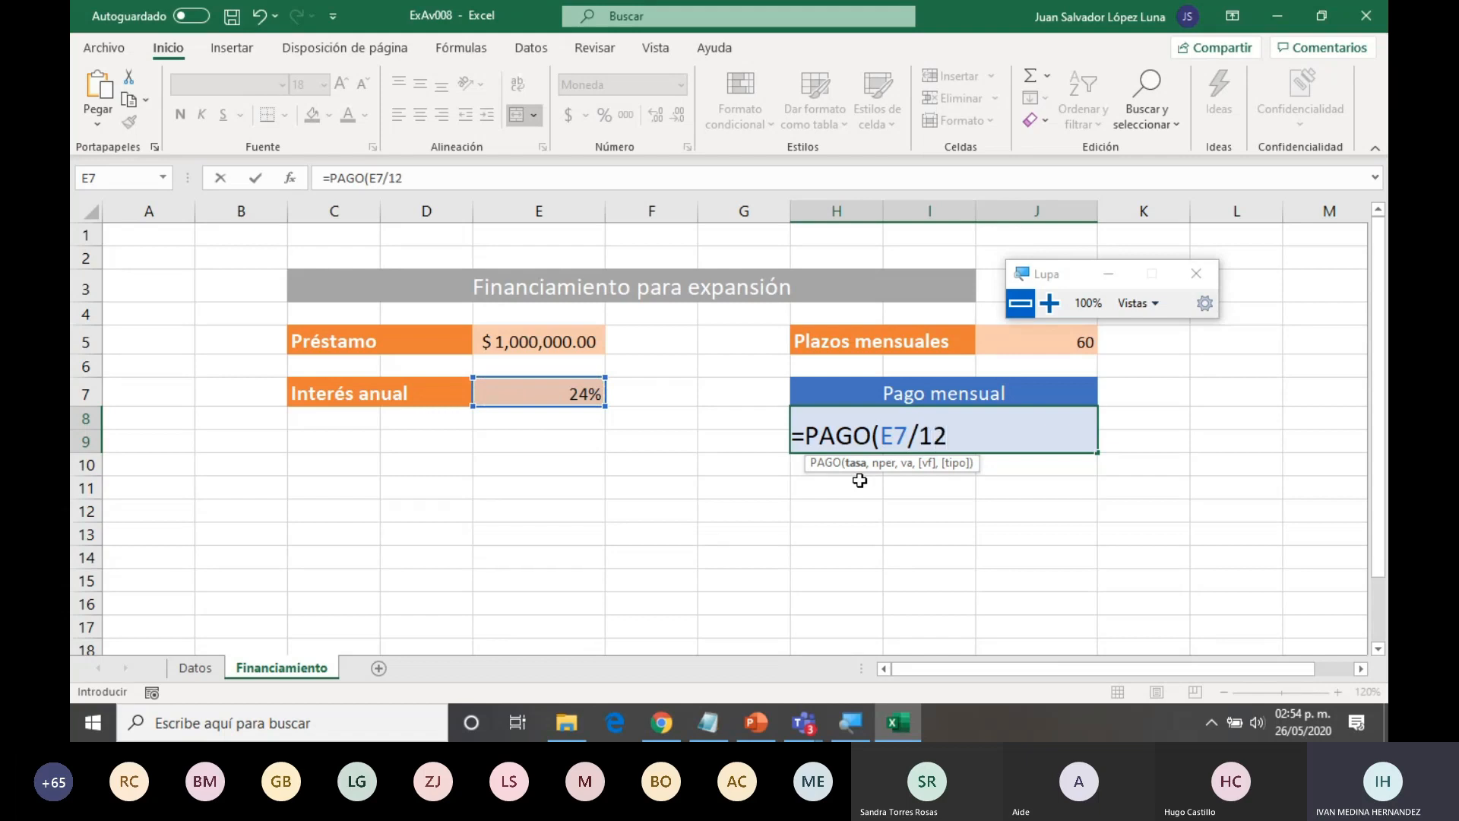
text(,)
click(1048, 346)
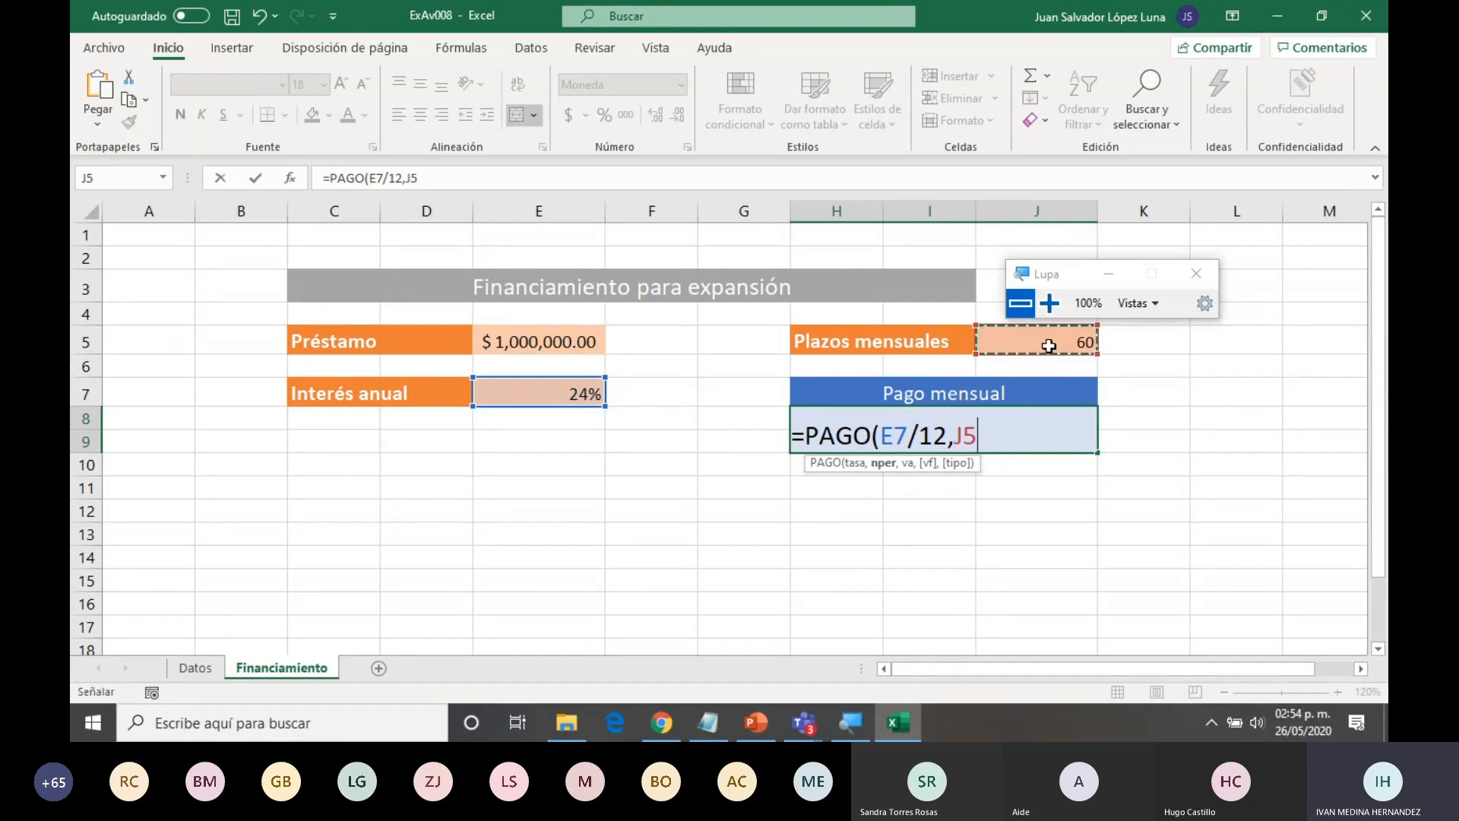
text(,)
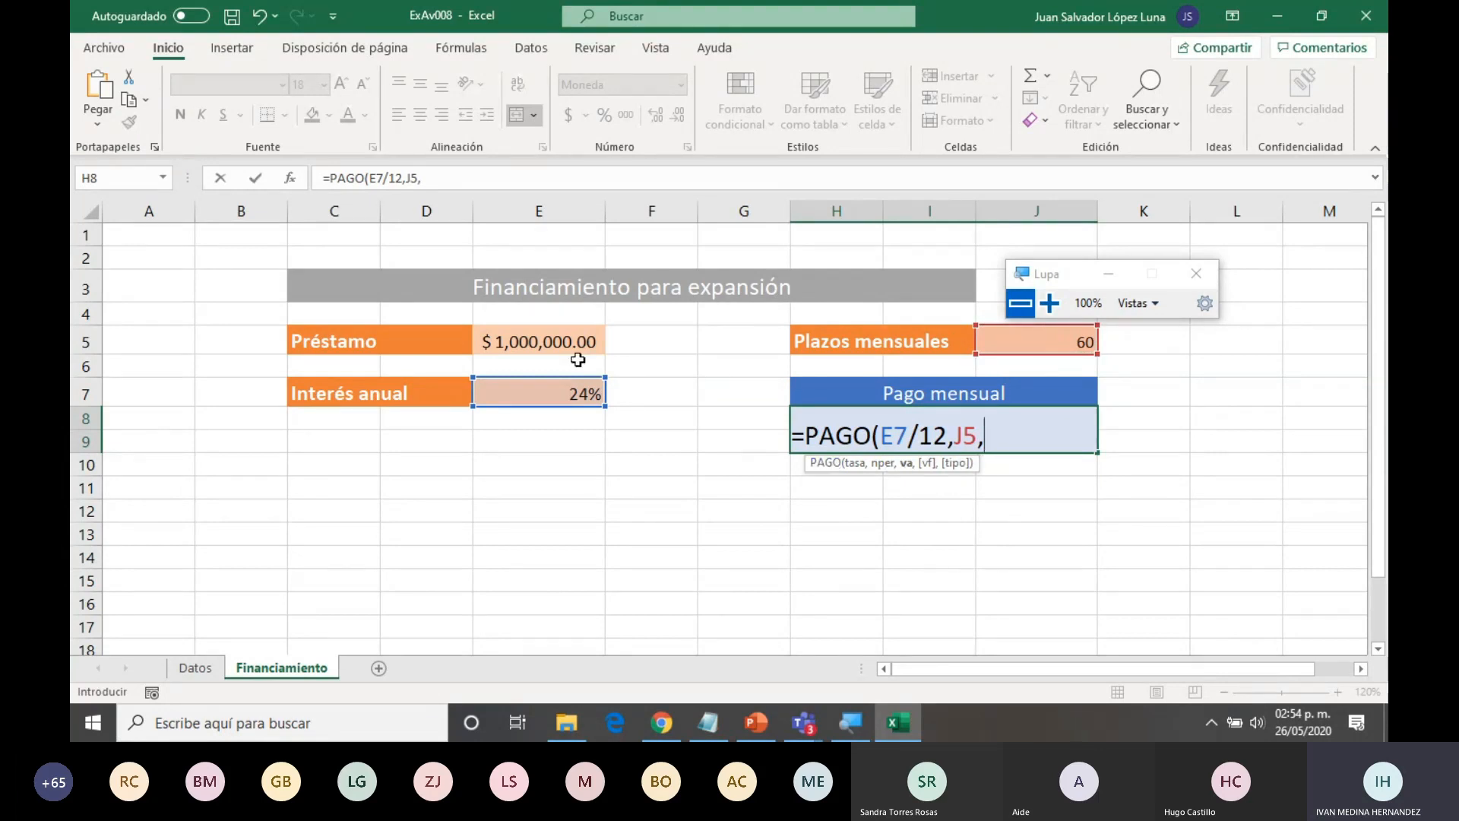
click(560, 343)
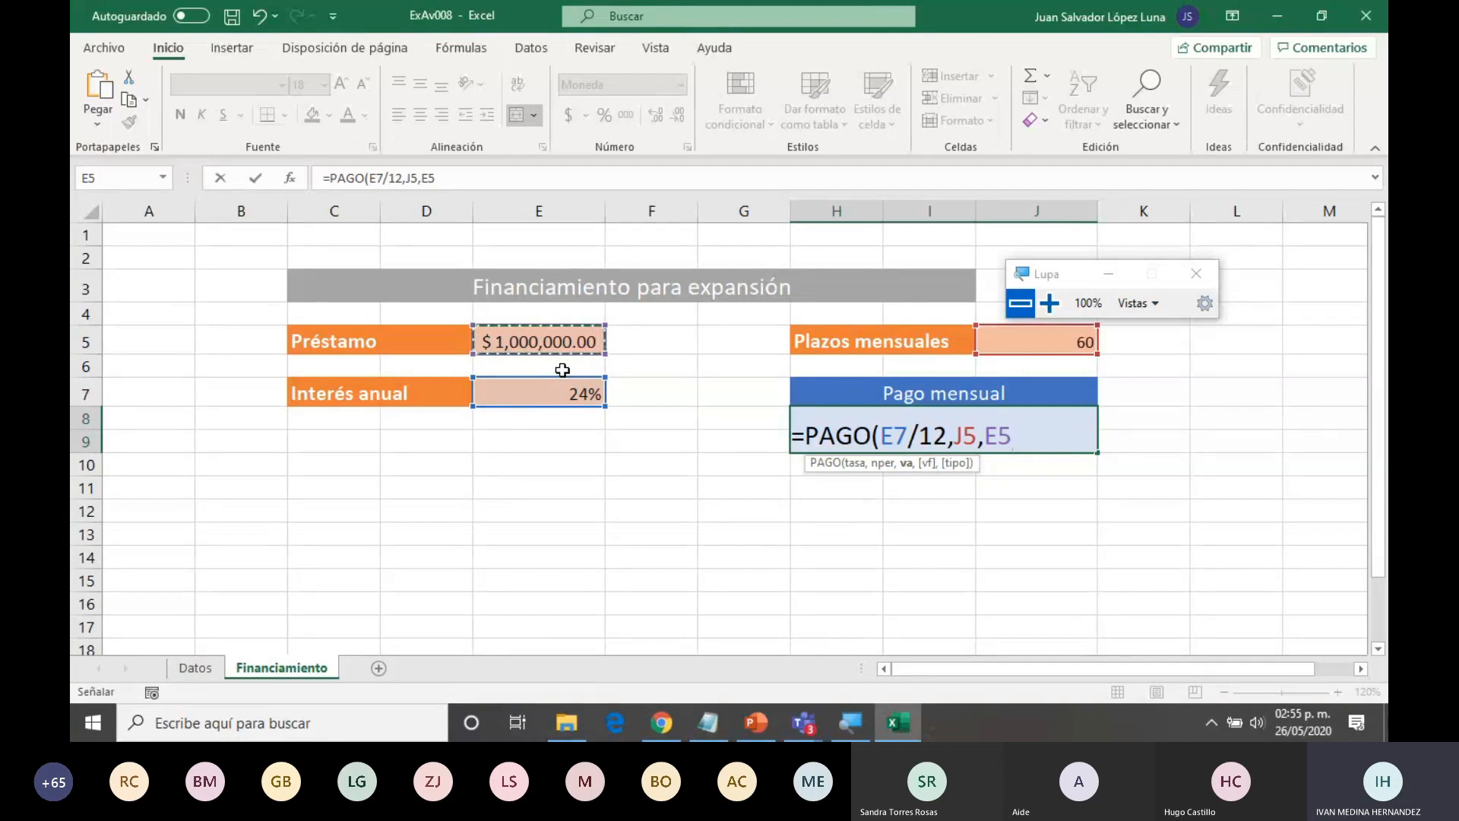
- Complete the PAGO formula with future value 0 and type 1 for payments at the start of the period
text(,)
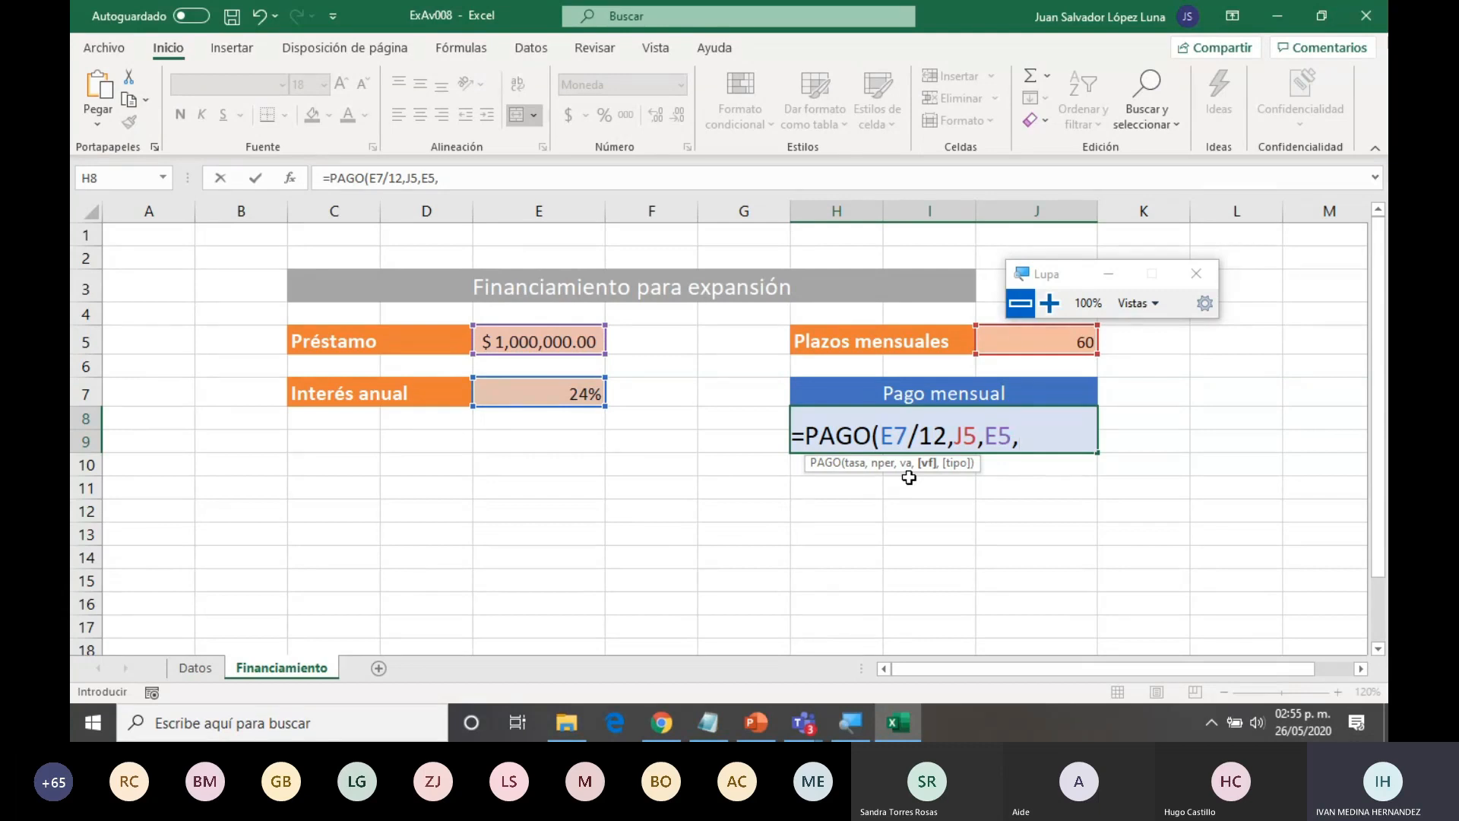
text(0)
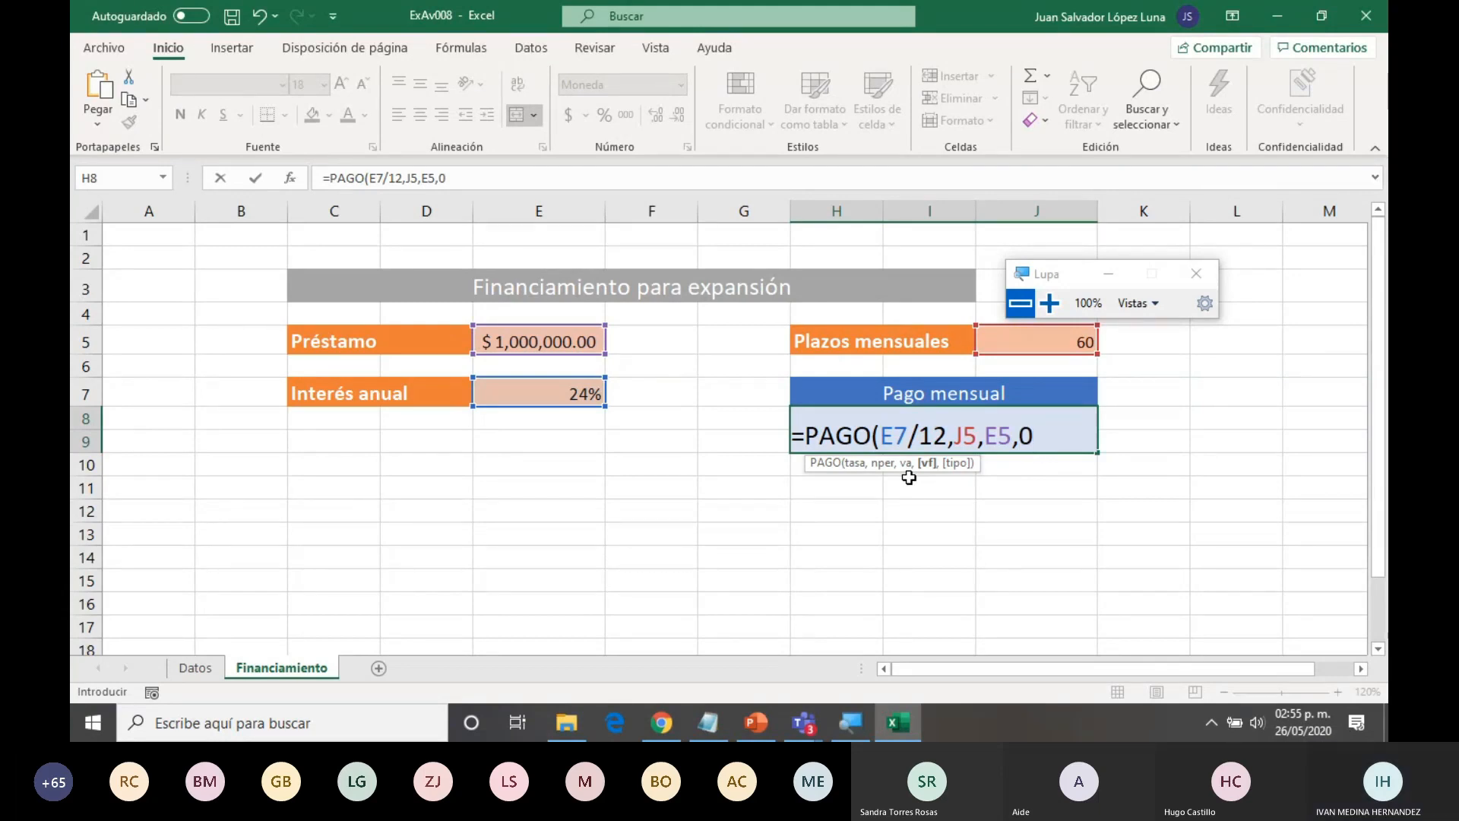
text(,0)
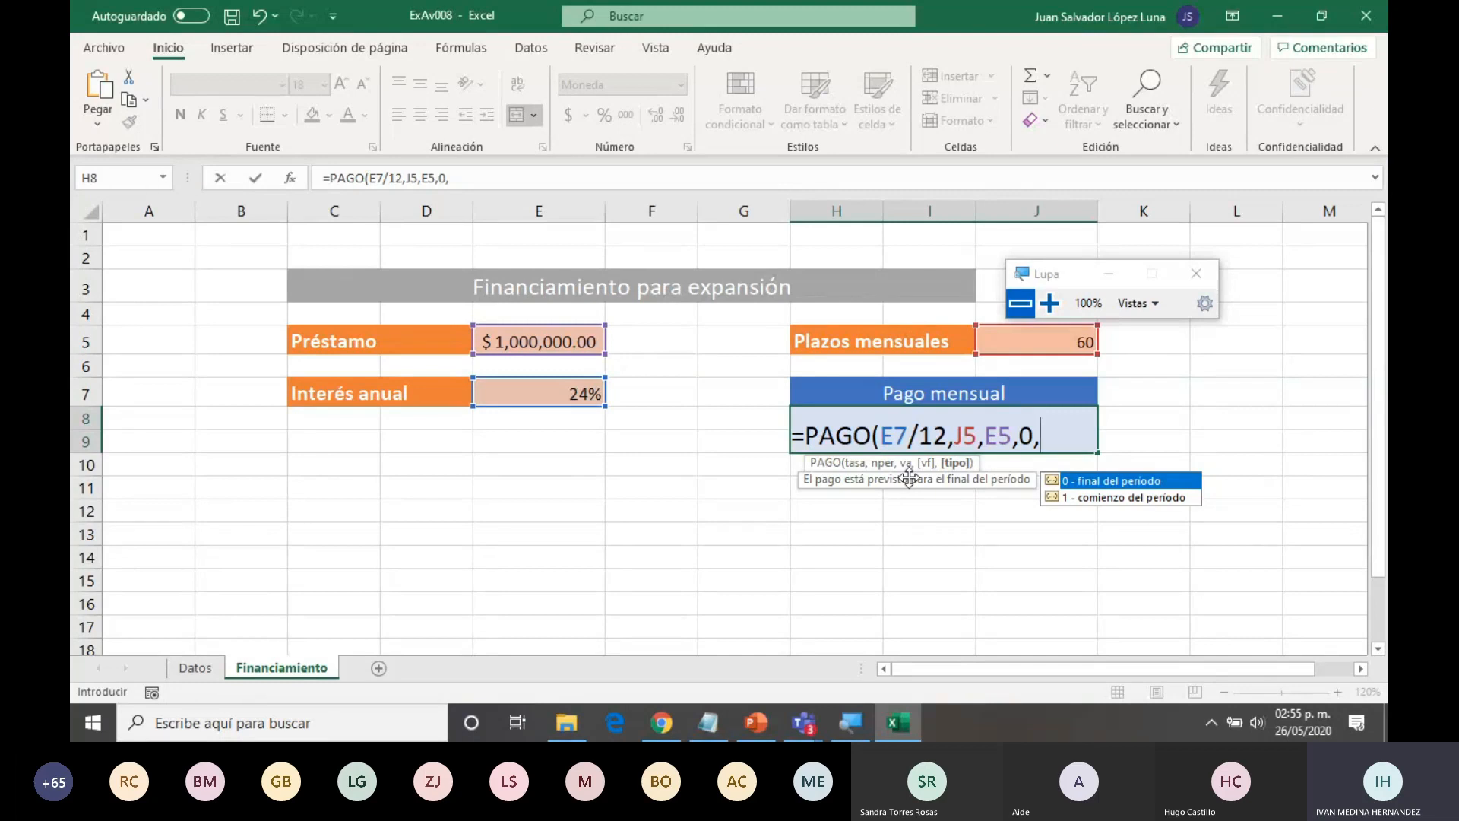
text(0)
key(BackSpace)
text(1)
key(Return)
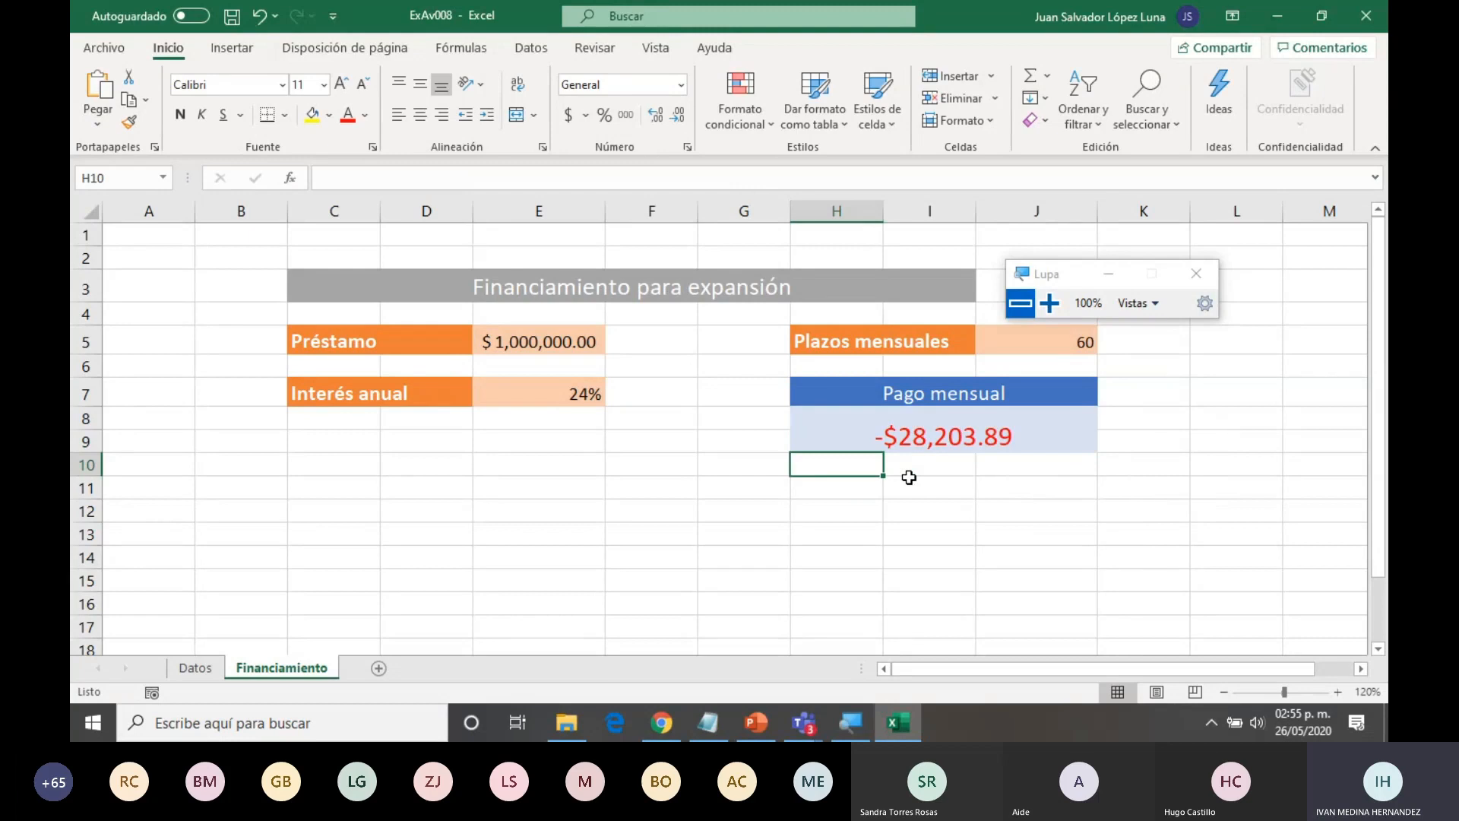
- Insert a minus sign before PAGO in the Pago mensual formula
click(925, 439)
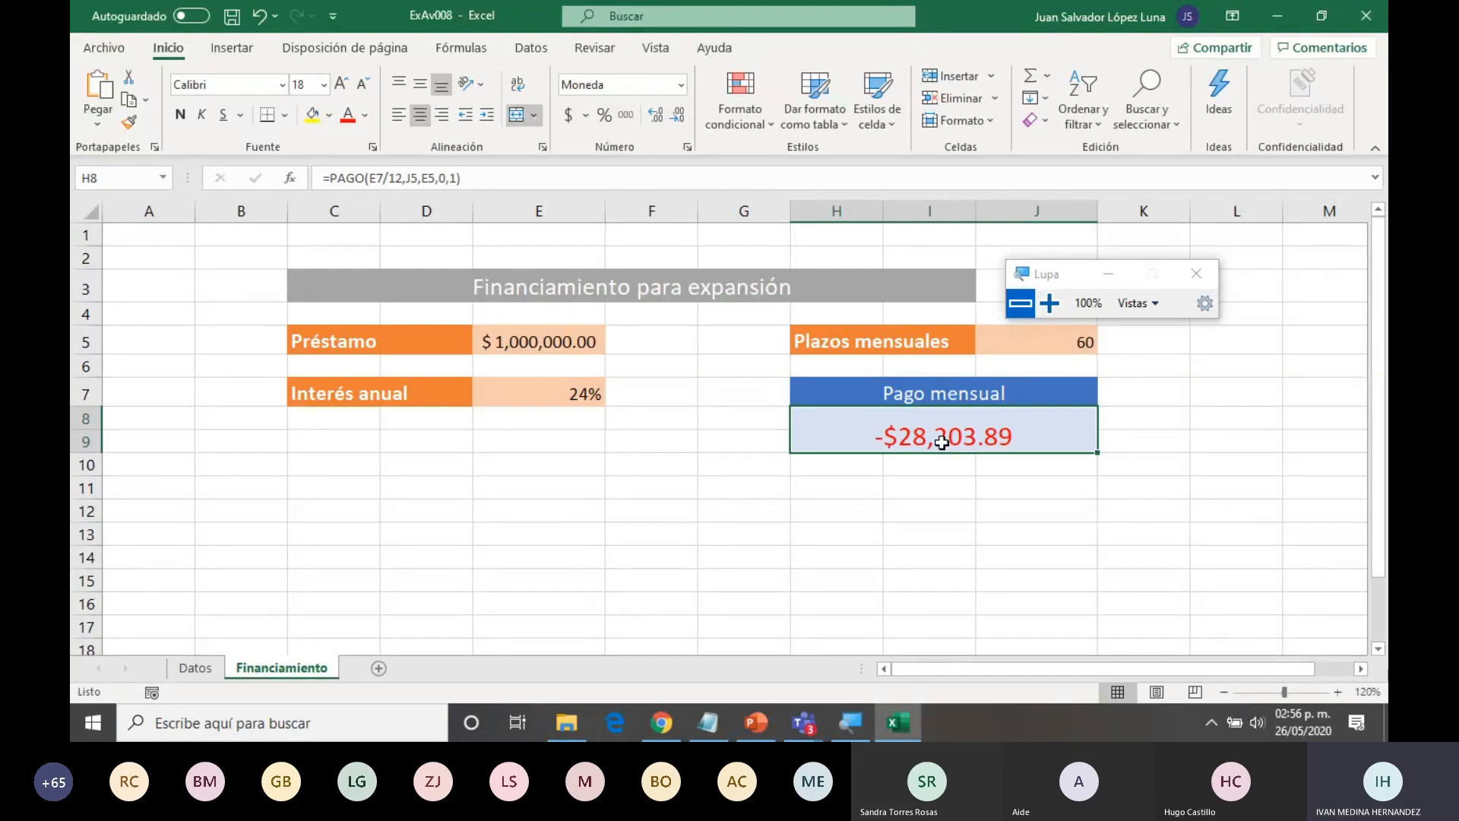
double_click(894, 440)
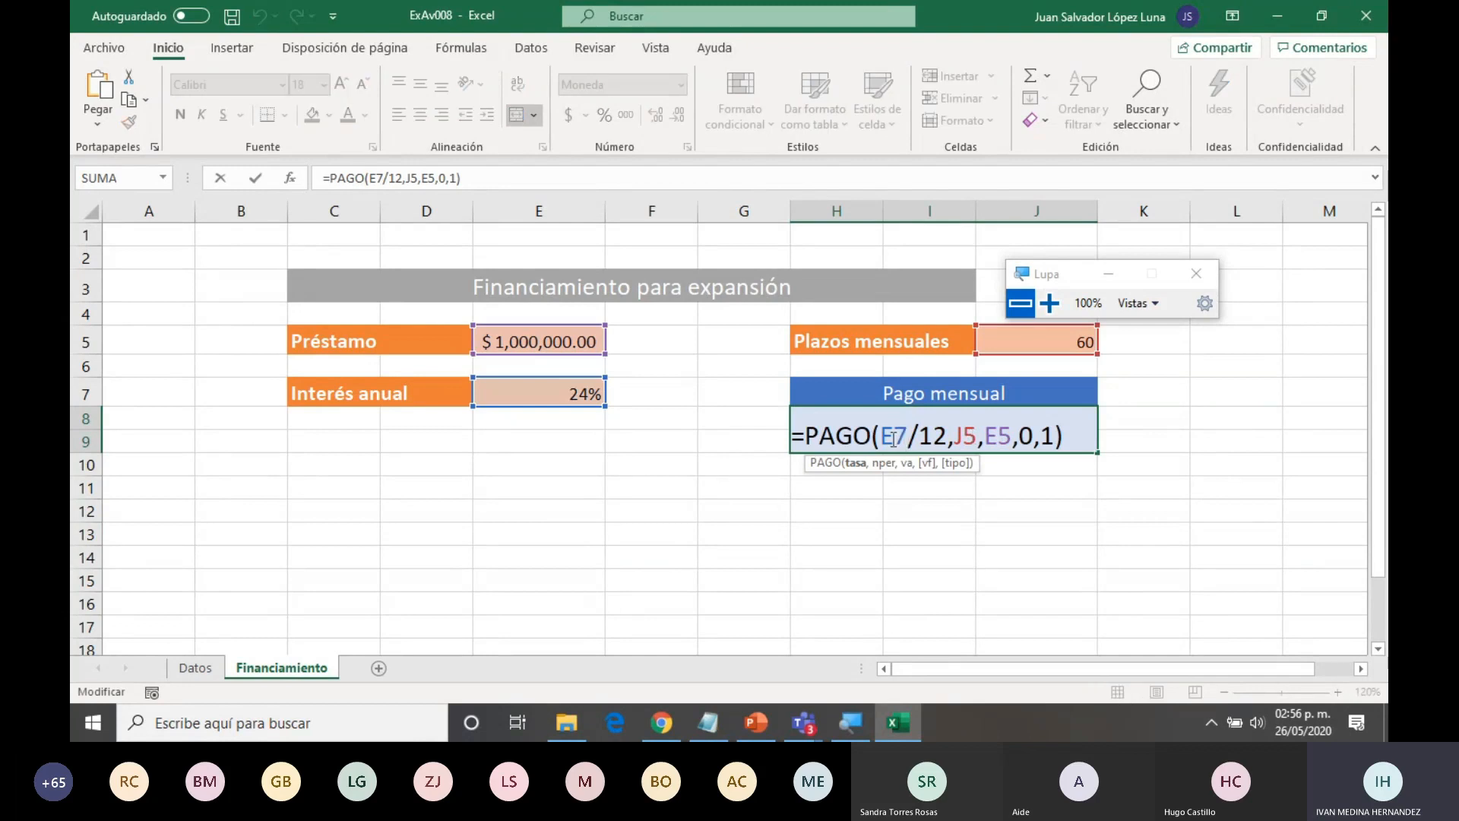
click(804, 436)
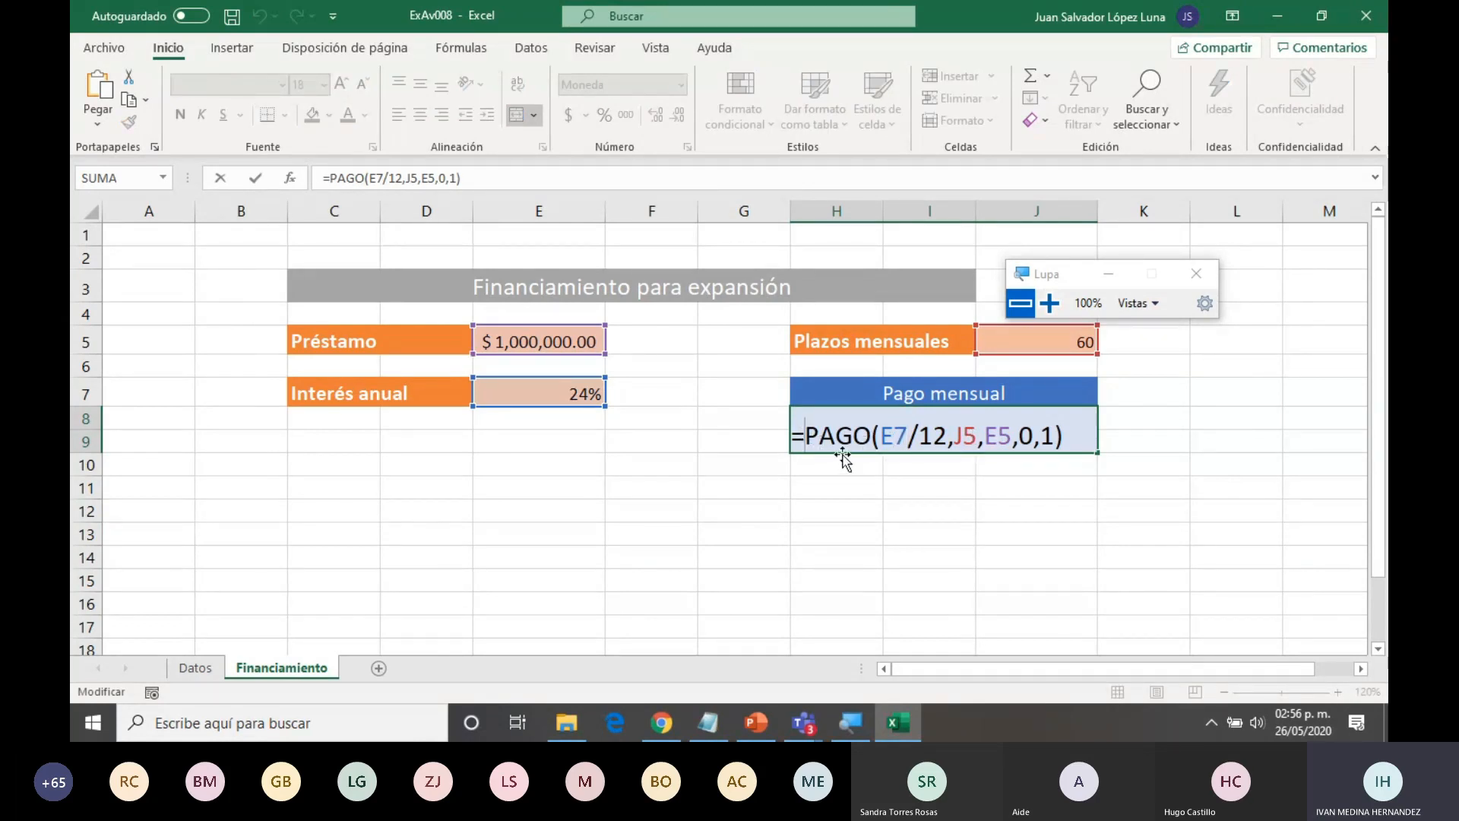
key(Return)
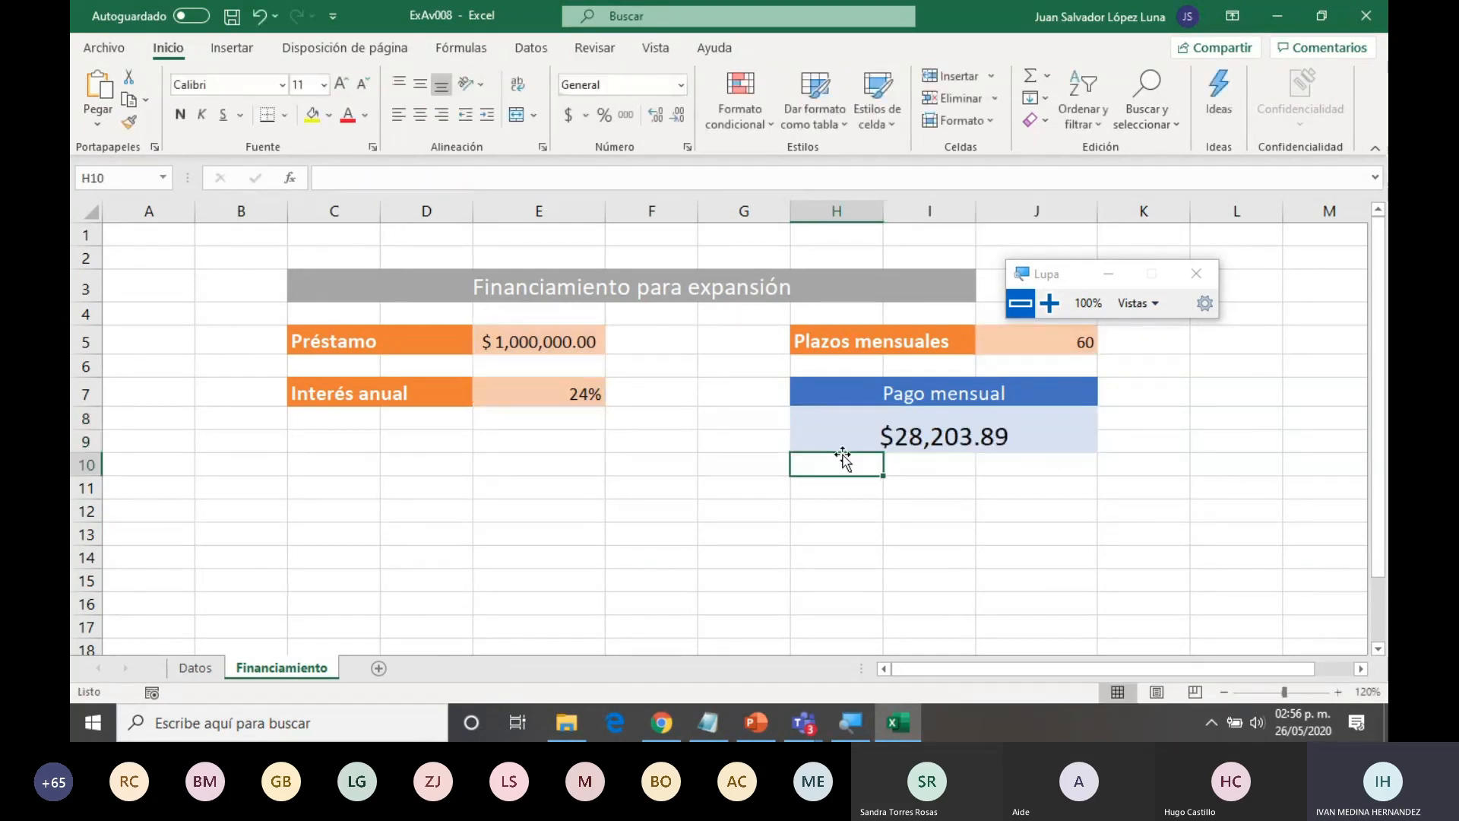
- Remove the minus sign before PAGO so the Pago mensual formula reads =PAGO(E7/12,J5,E5,0,1)
click(979, 442)
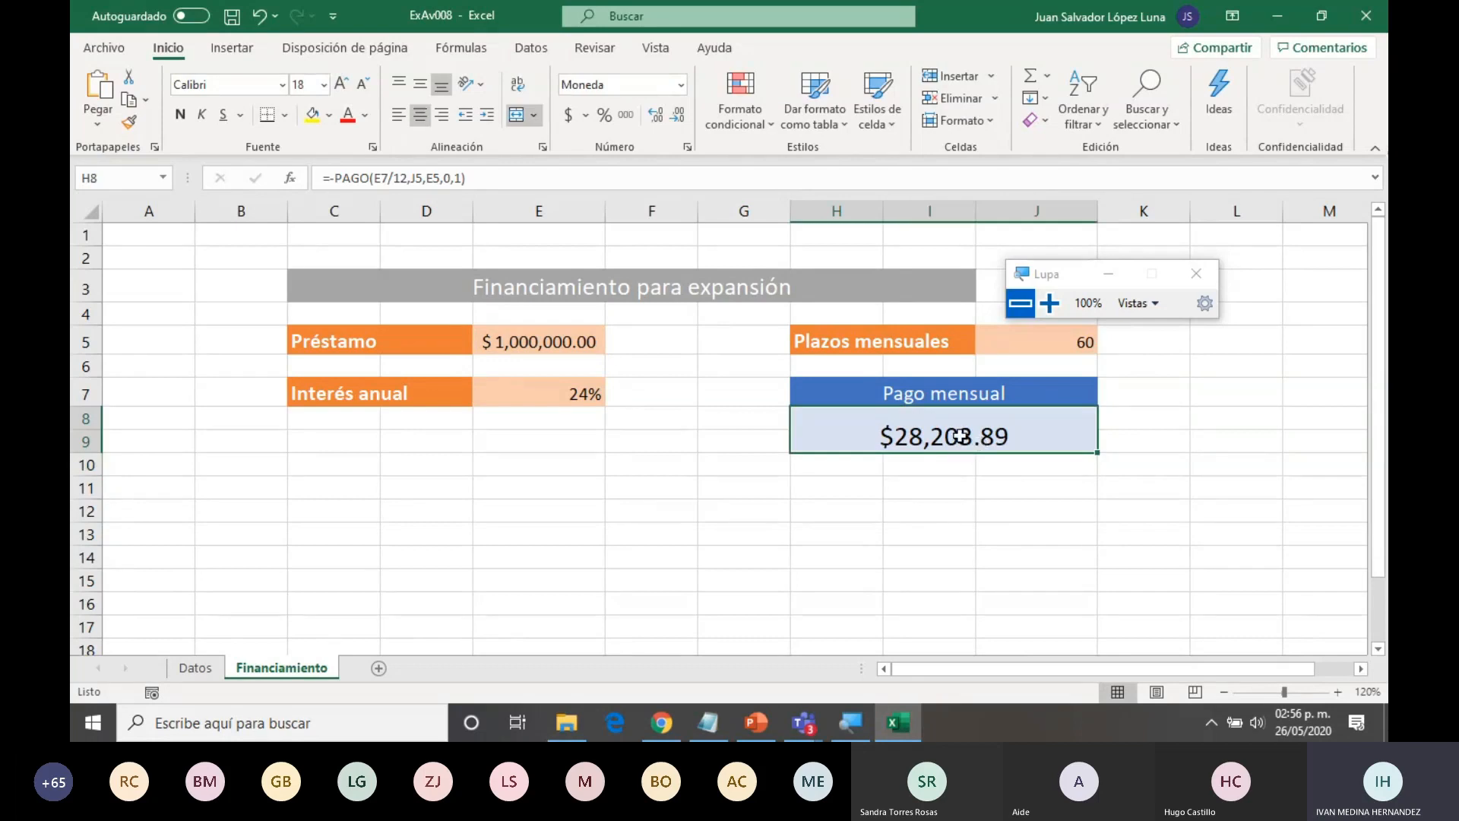
double_click(962, 436)
key(Home)
key(Right)
key(Right)
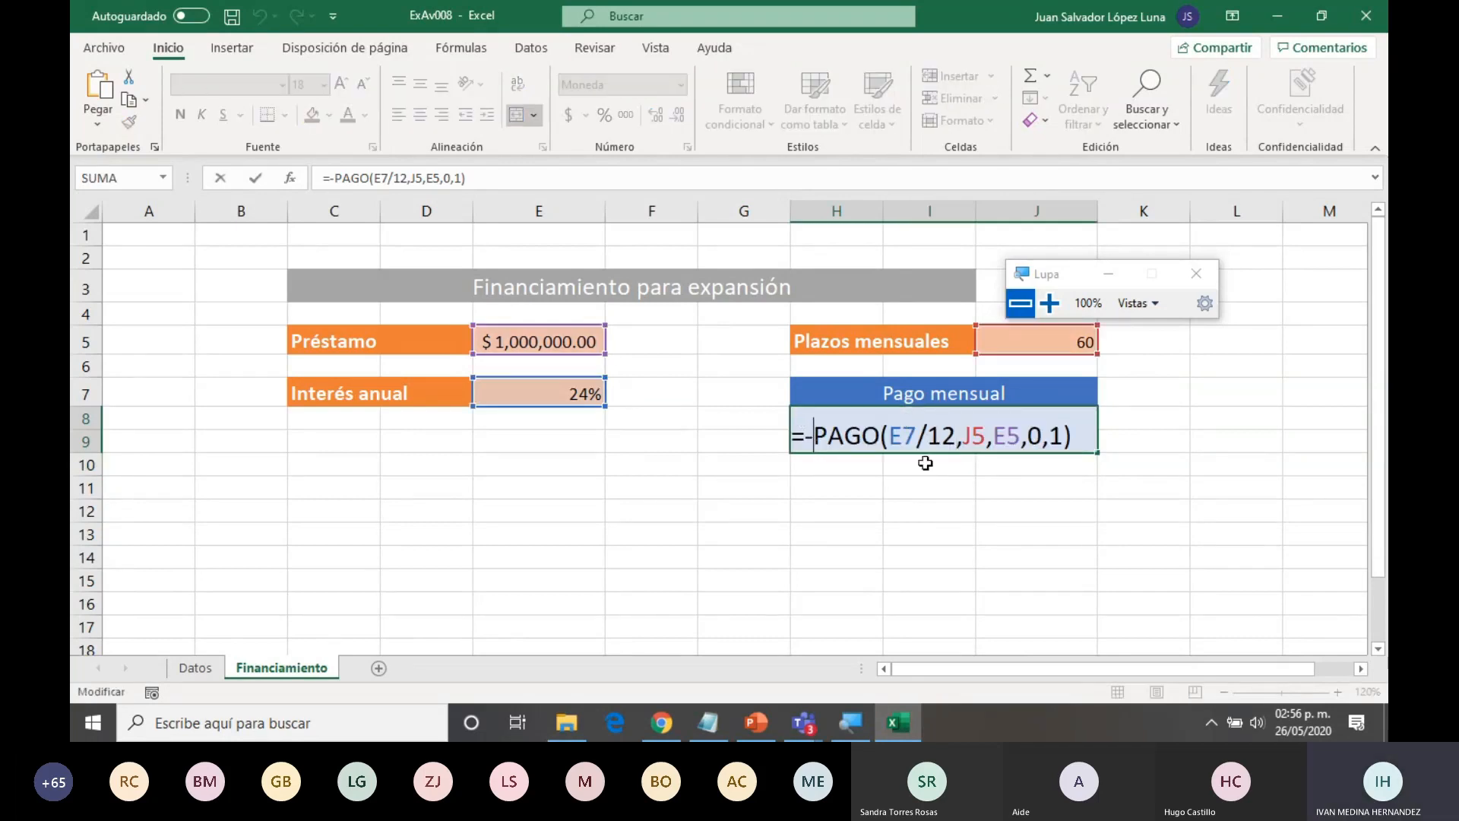
key(BackSpace)
key(Return)
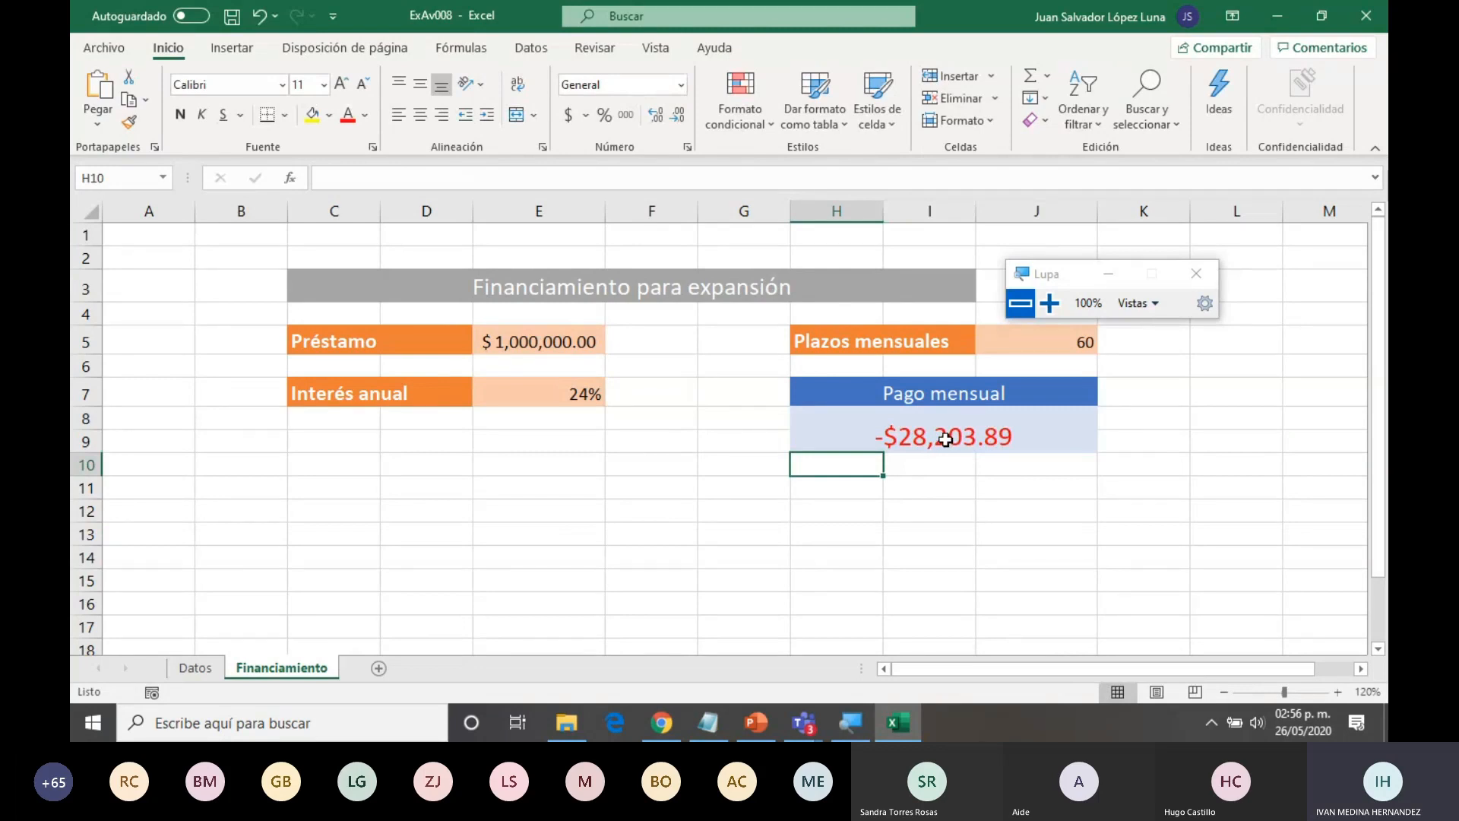
- Review the ExAv008 instructions in PowerPoint, moving the Lupa window clear of the slide text
click(944, 439)
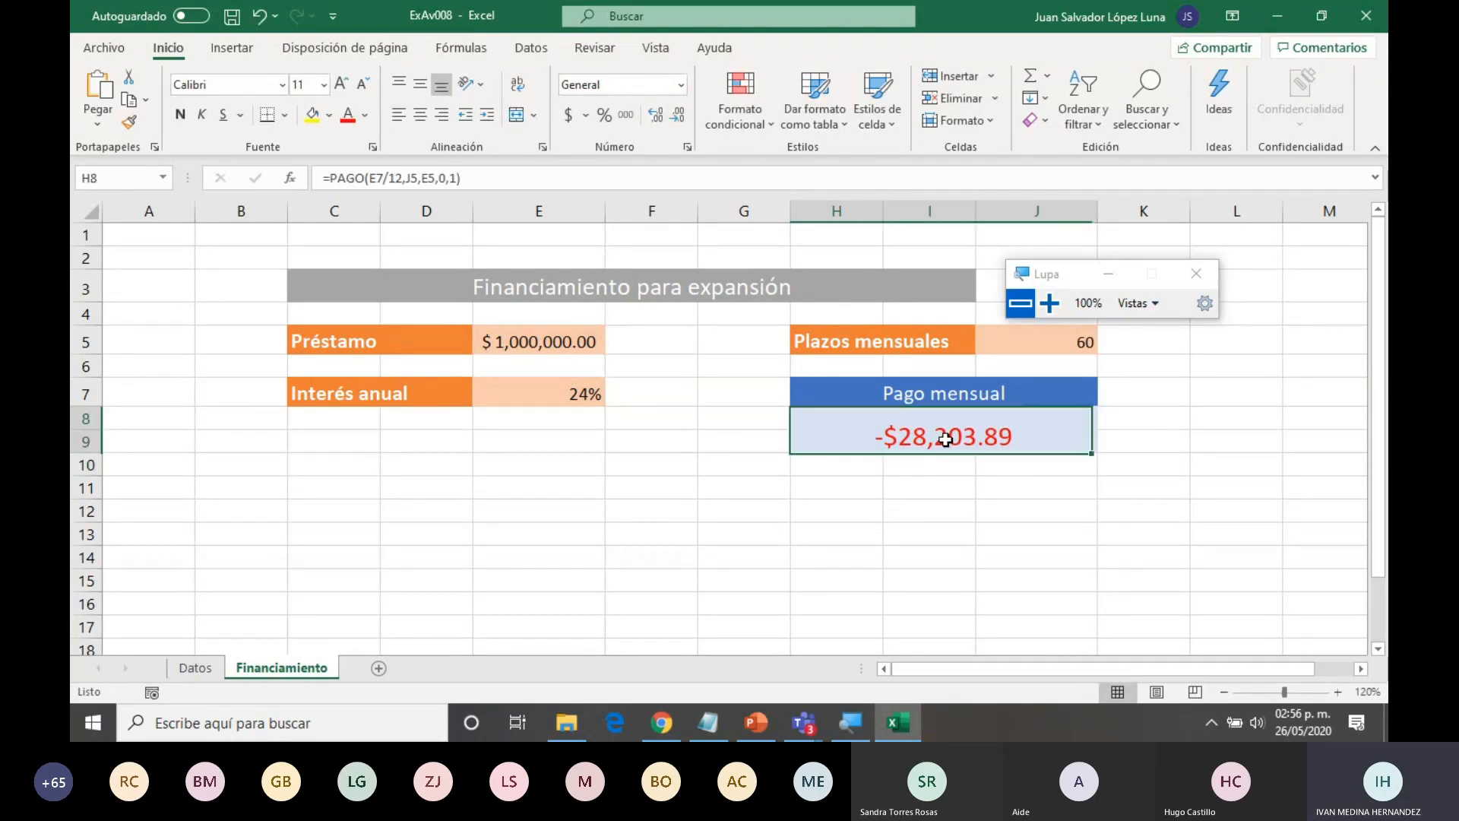
double_click(945, 440)
key(alt+Tab)
drag(1073, 279, 1065, 554)
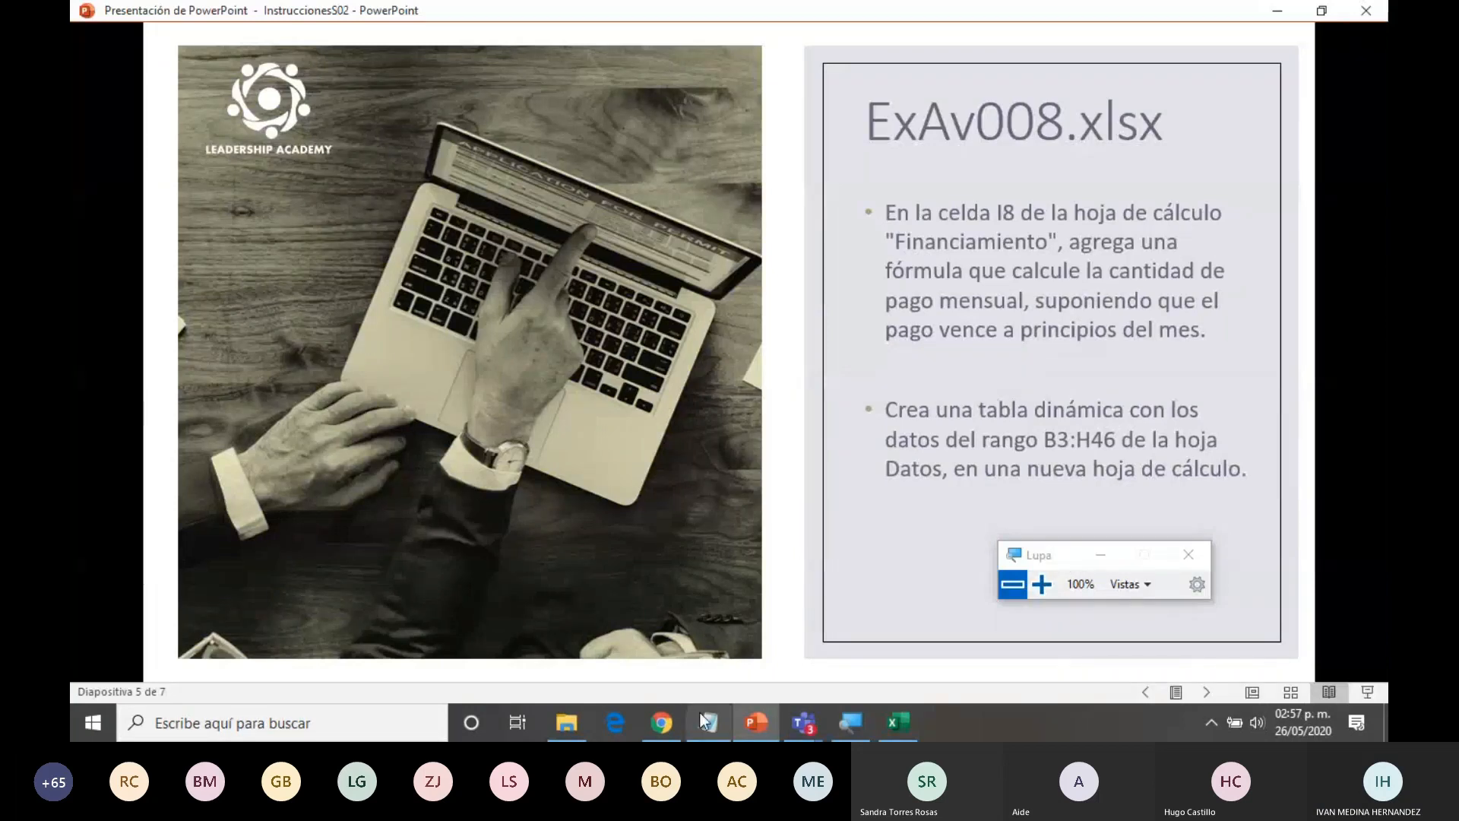
- Switch back to the ExAv008 workbook in Excel and commit the Pago mensual formula
click(753, 725)
click(751, 728)
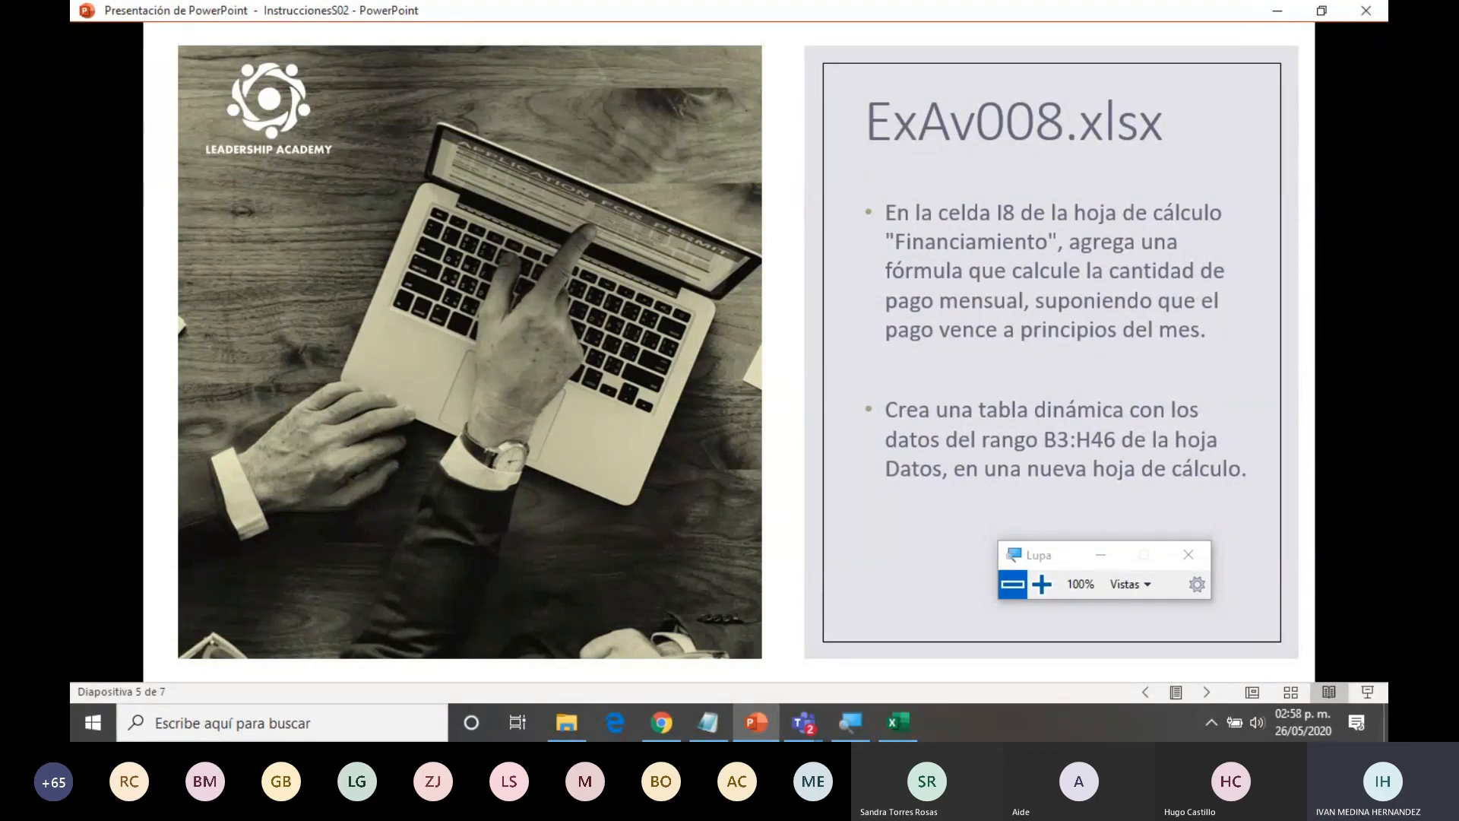
click(903, 724)
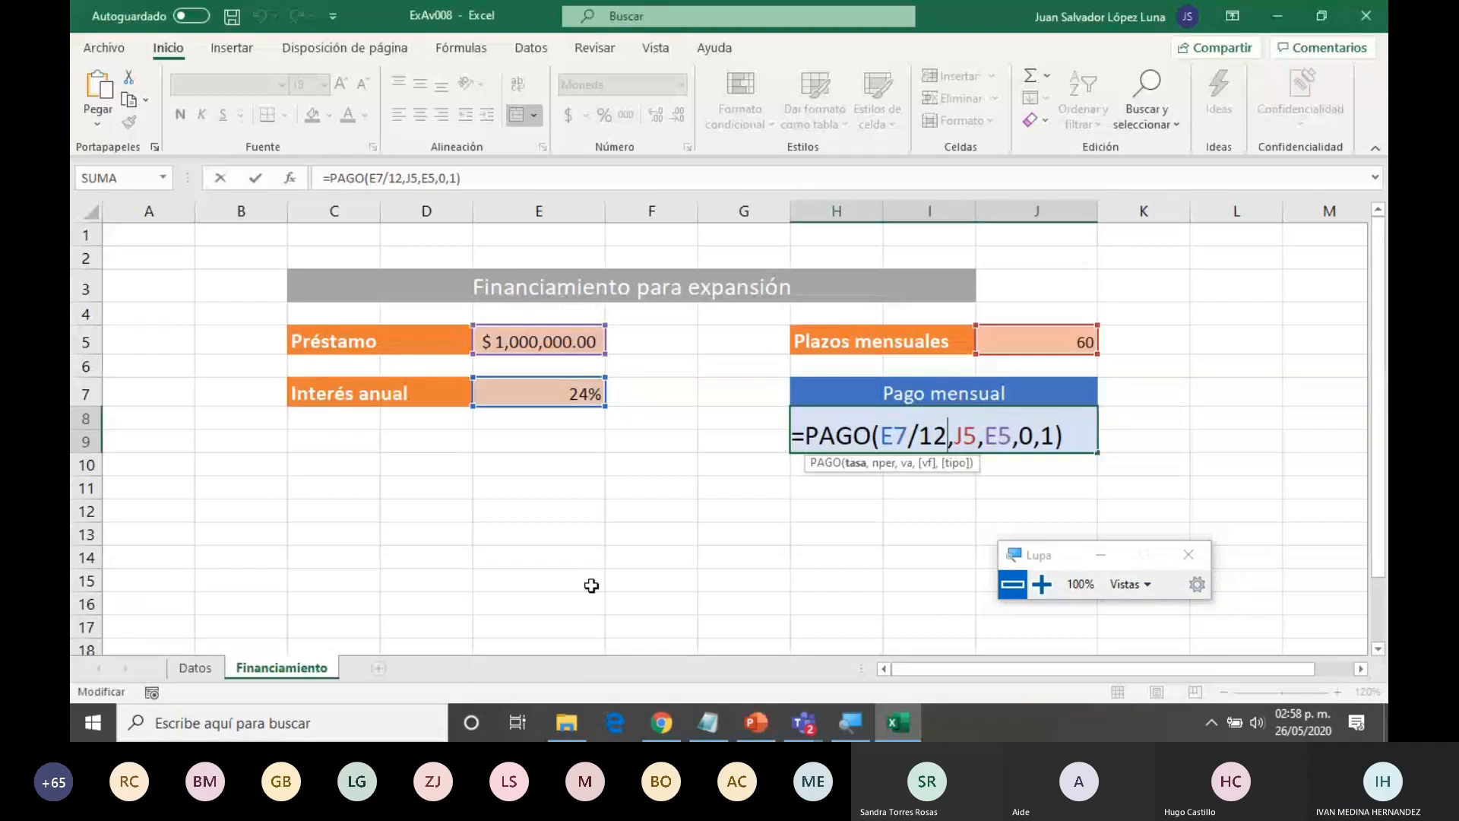
key(Return)
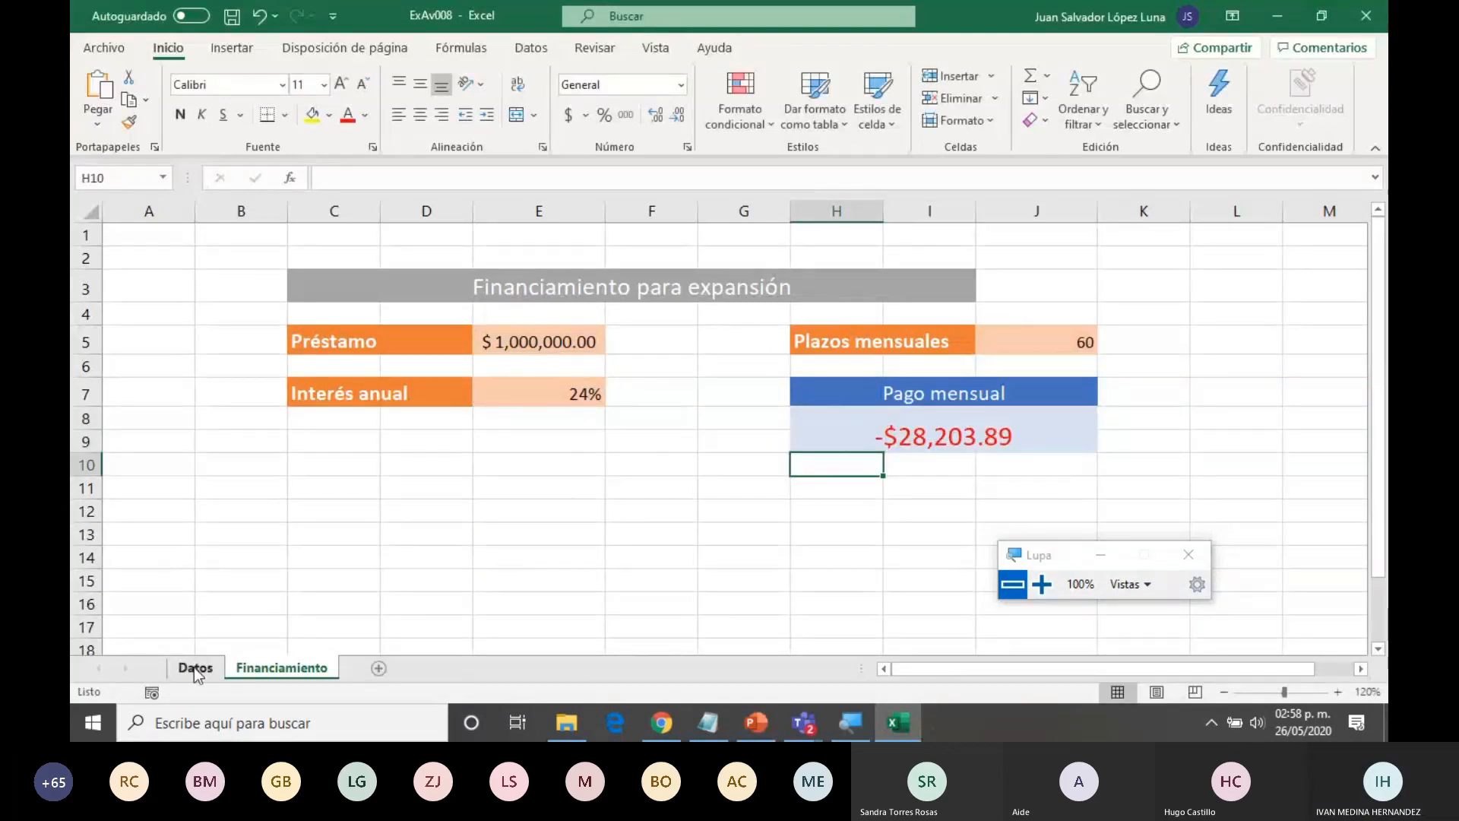
- Open the recommended pivot tables for the data table on the Datos sheet and move the dialog clear of the Lupa window
click(194, 667)
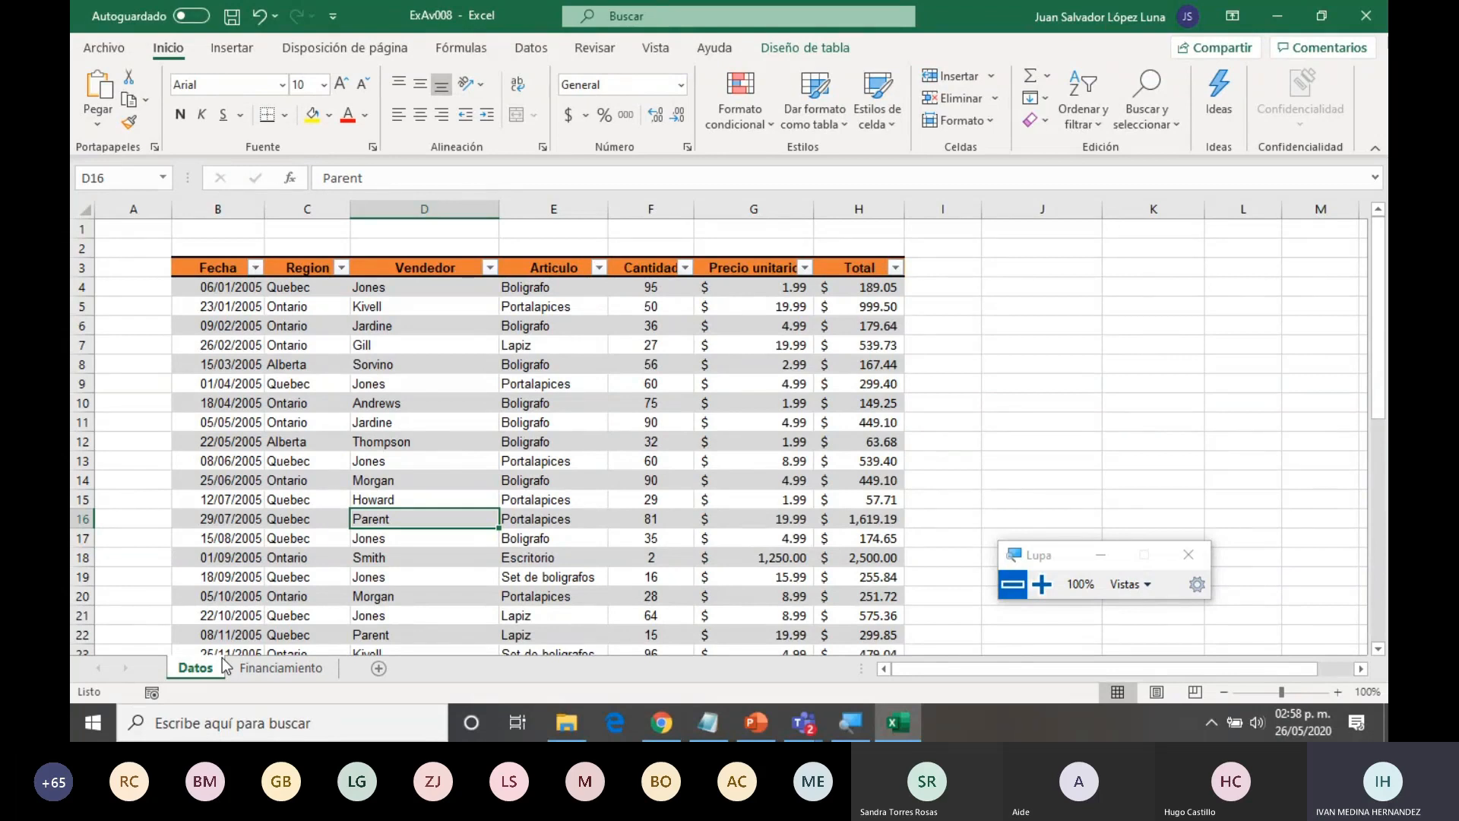
click(553, 459)
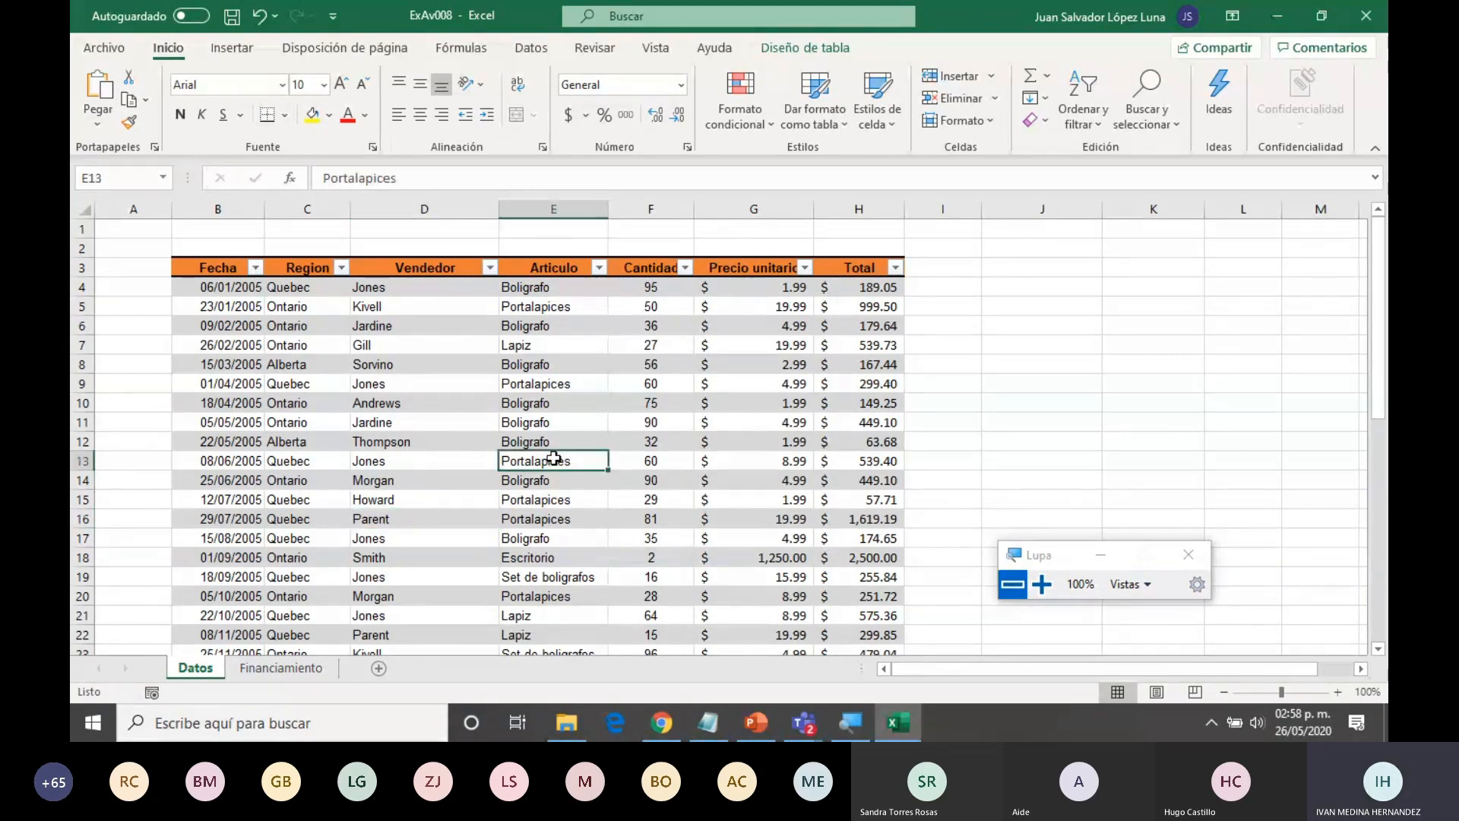
click(642, 364)
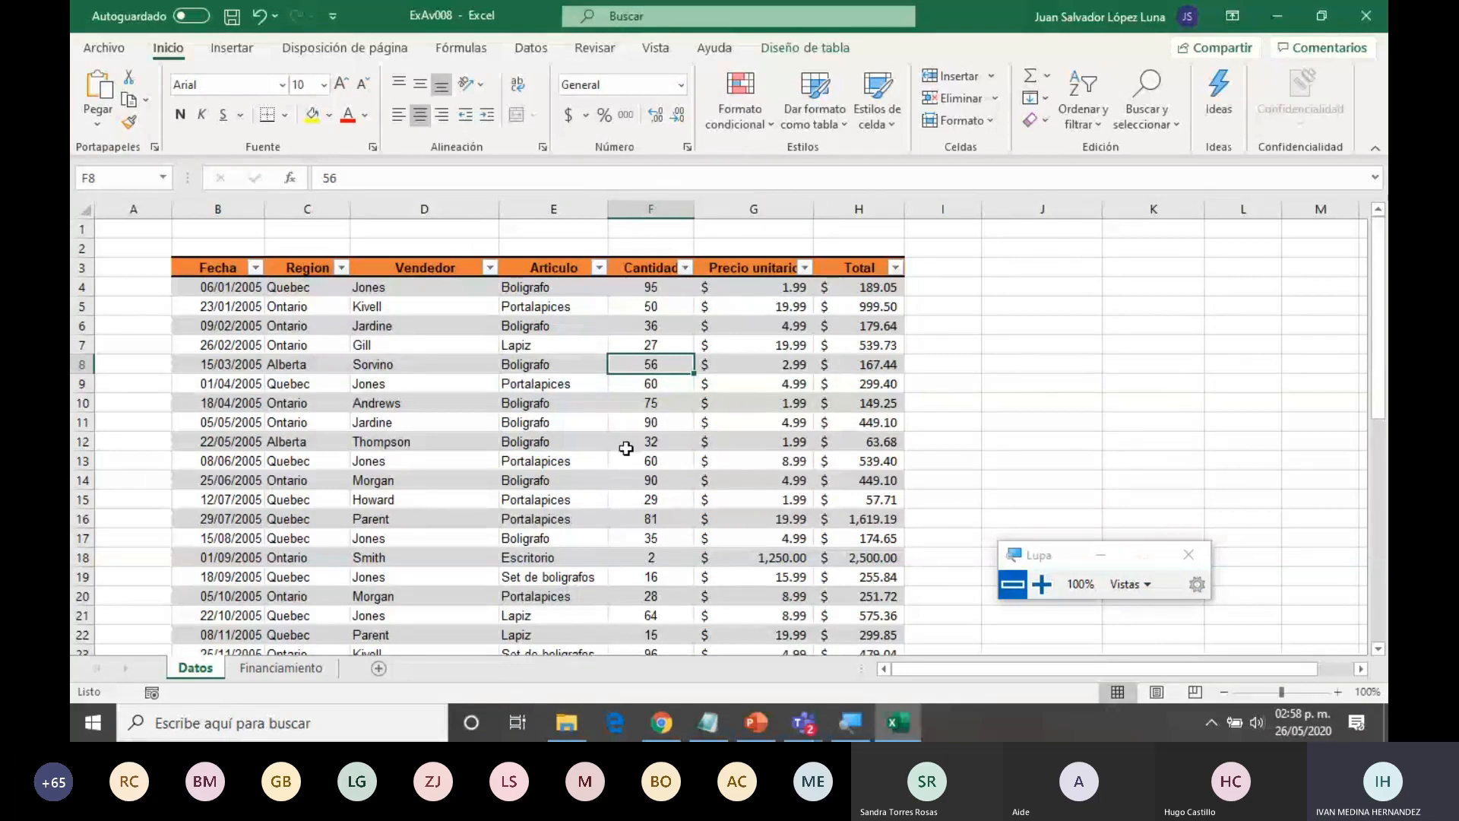
click(505, 402)
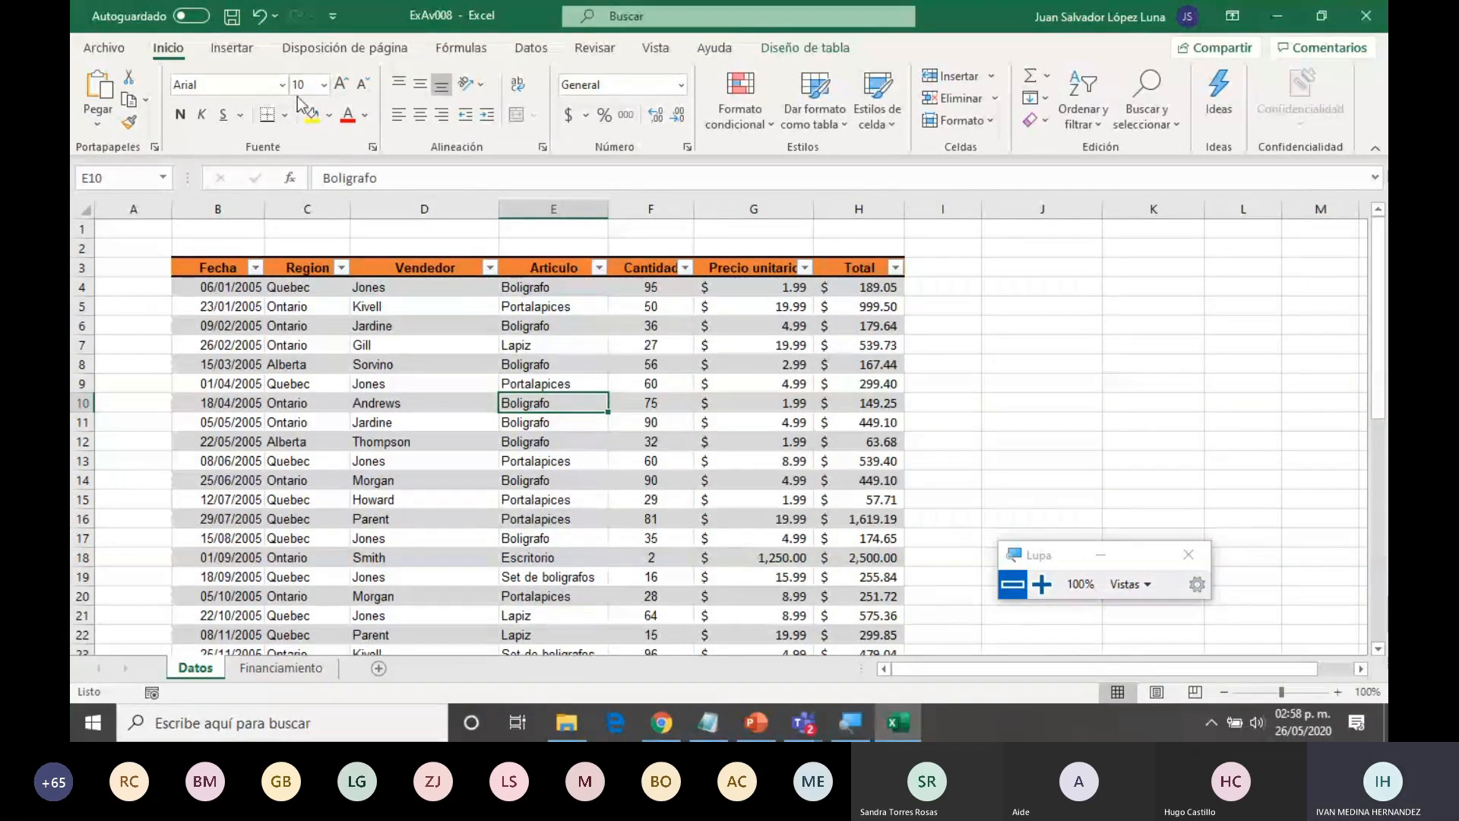
click(249, 52)
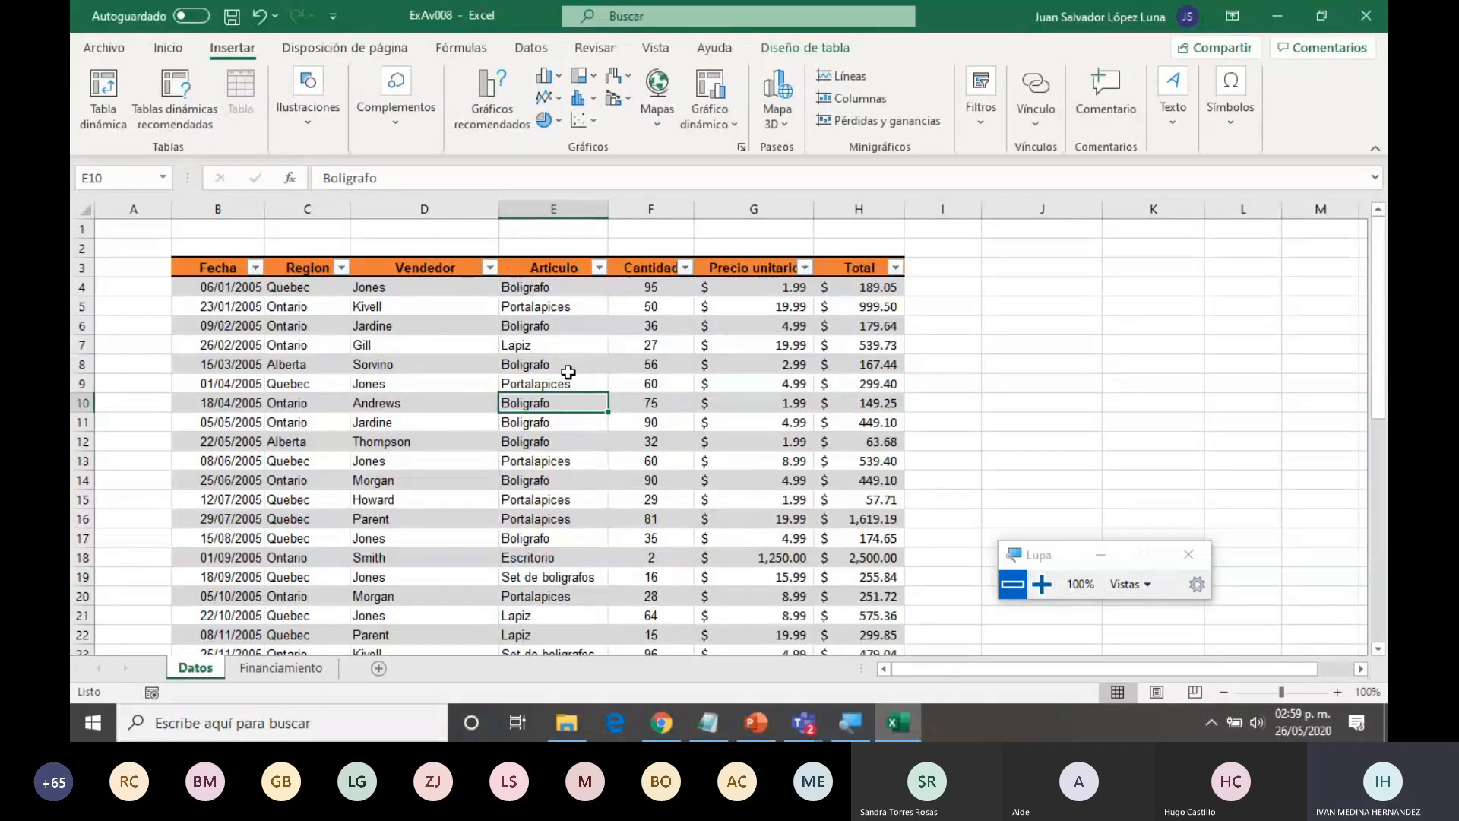
click(190, 104)
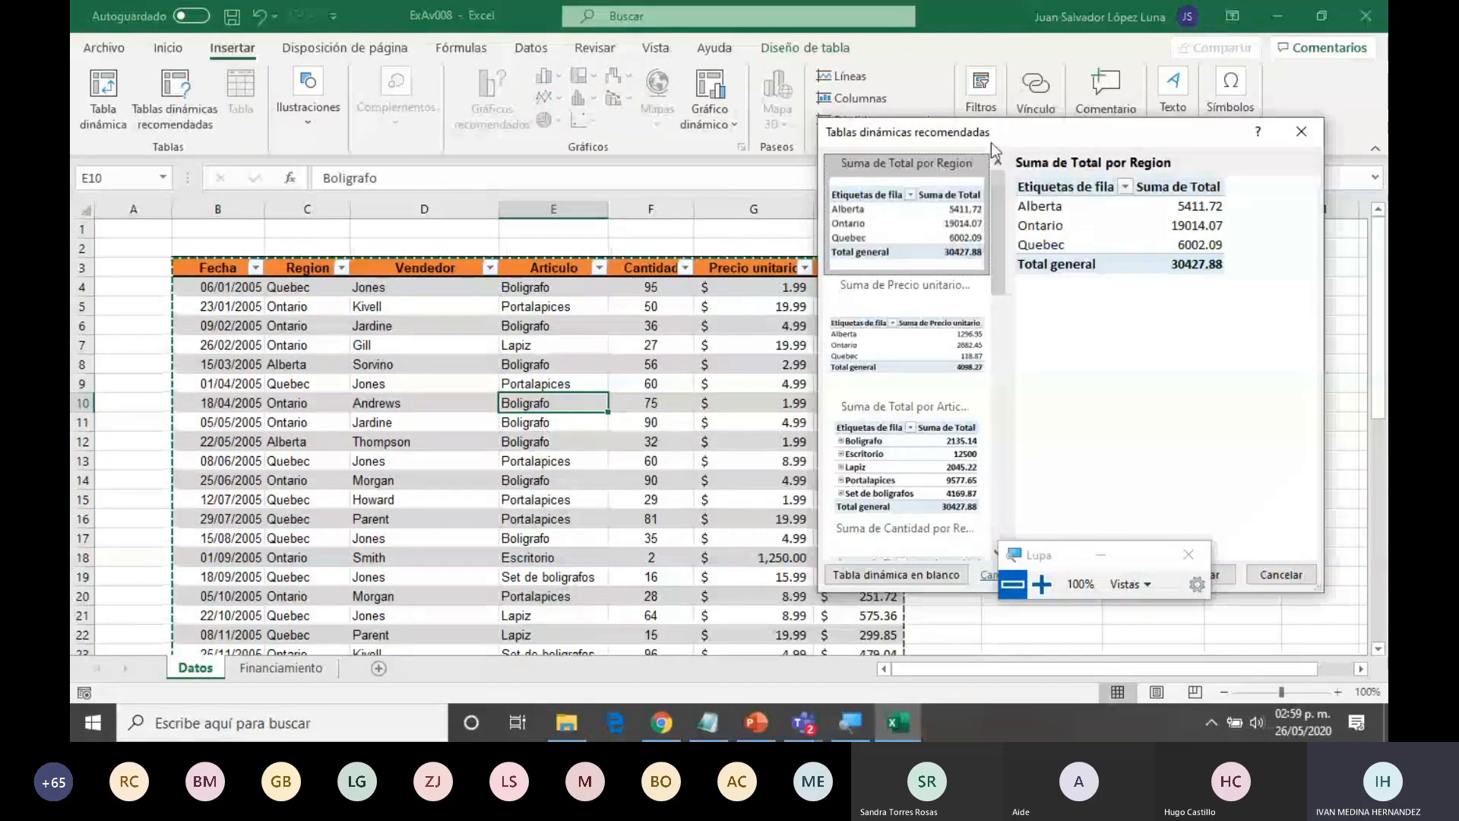
drag(990, 143, 775, 123)
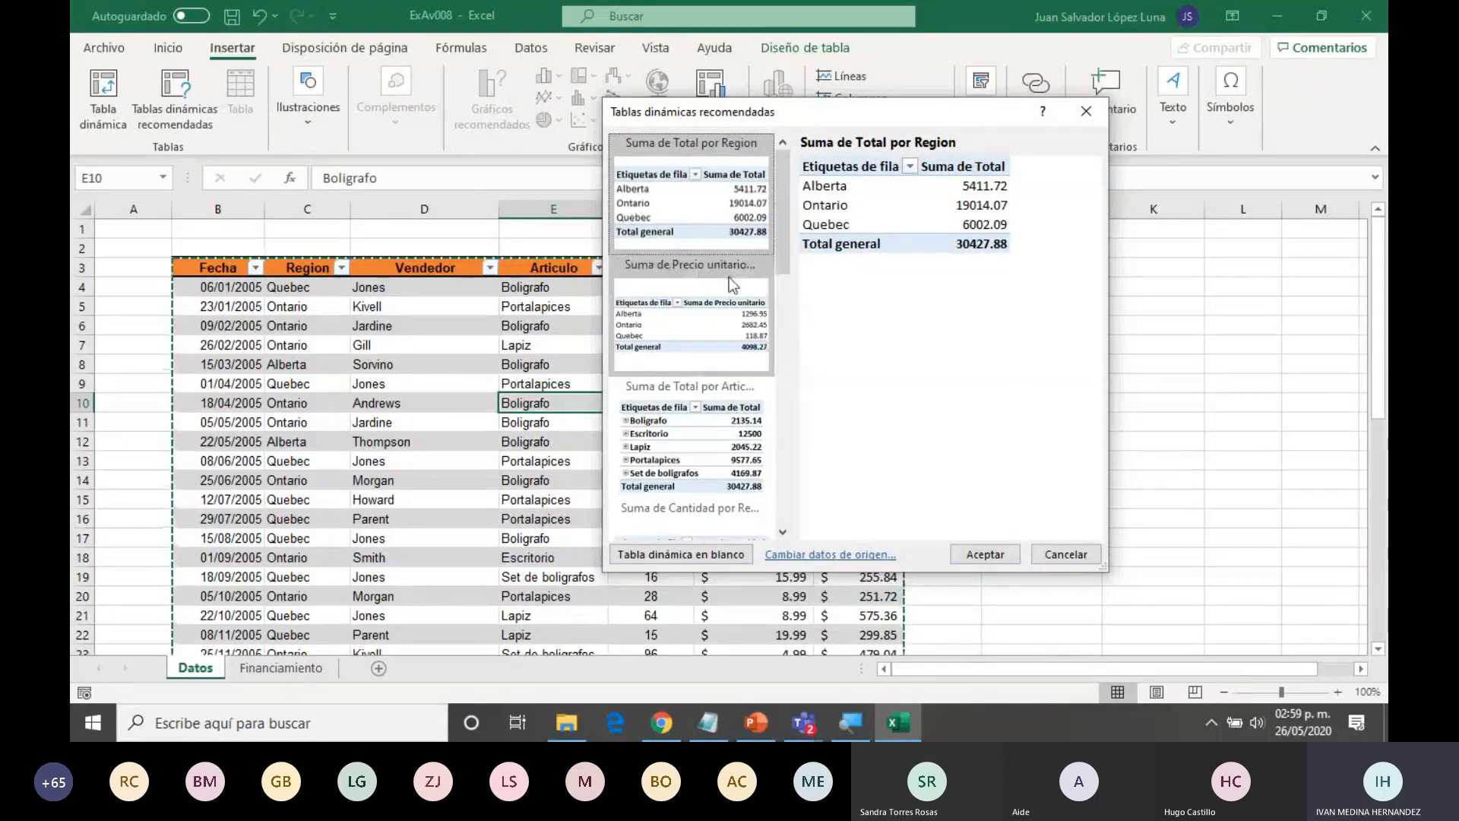
- Preview the recommended pivot tables and insert Suma de Total por Region
click(721, 308)
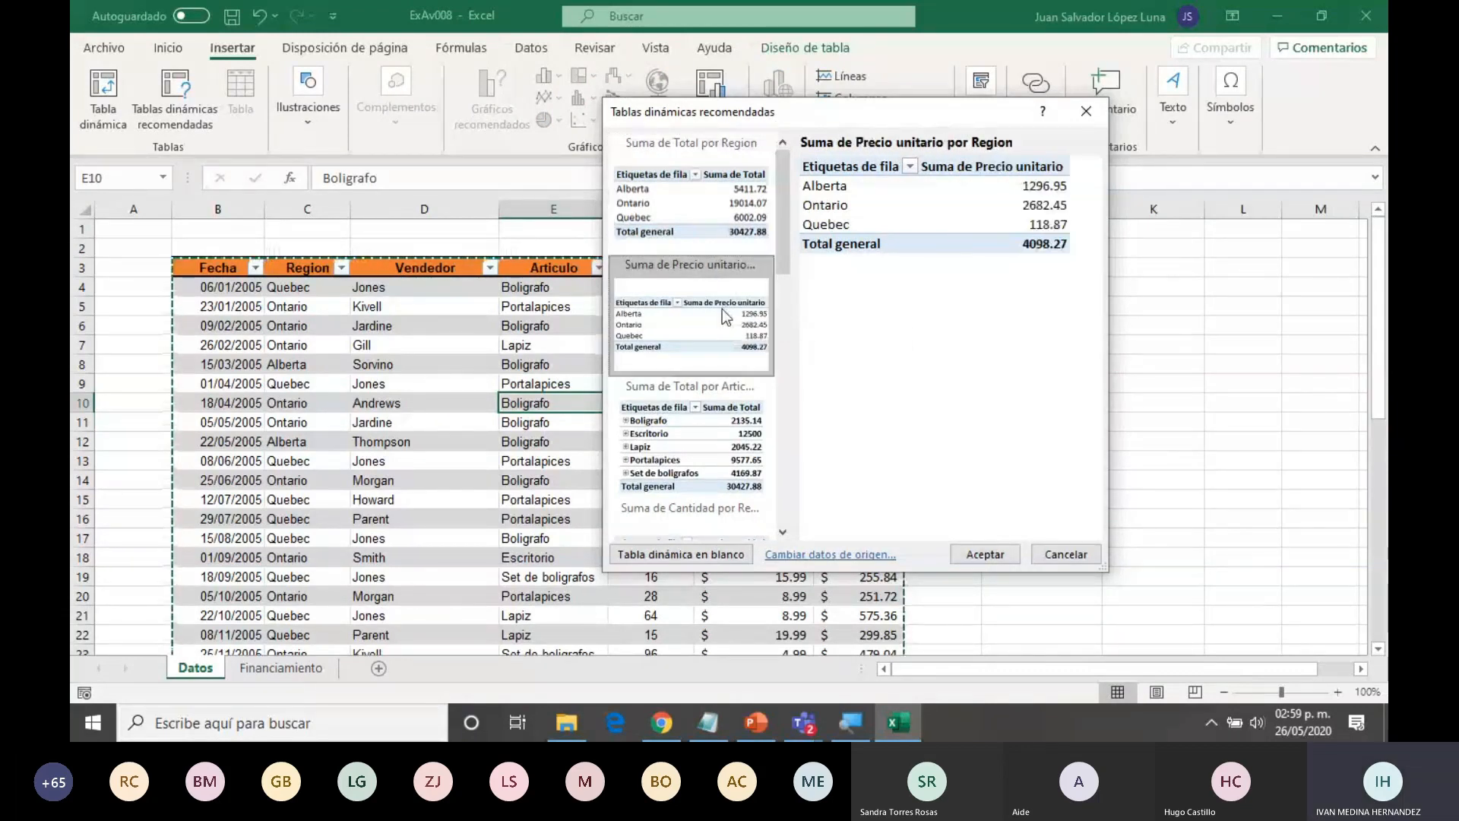
click(689, 430)
drag(785, 254, 795, 359)
click(706, 228)
click(716, 336)
click(694, 450)
drag(778, 348, 786, 241)
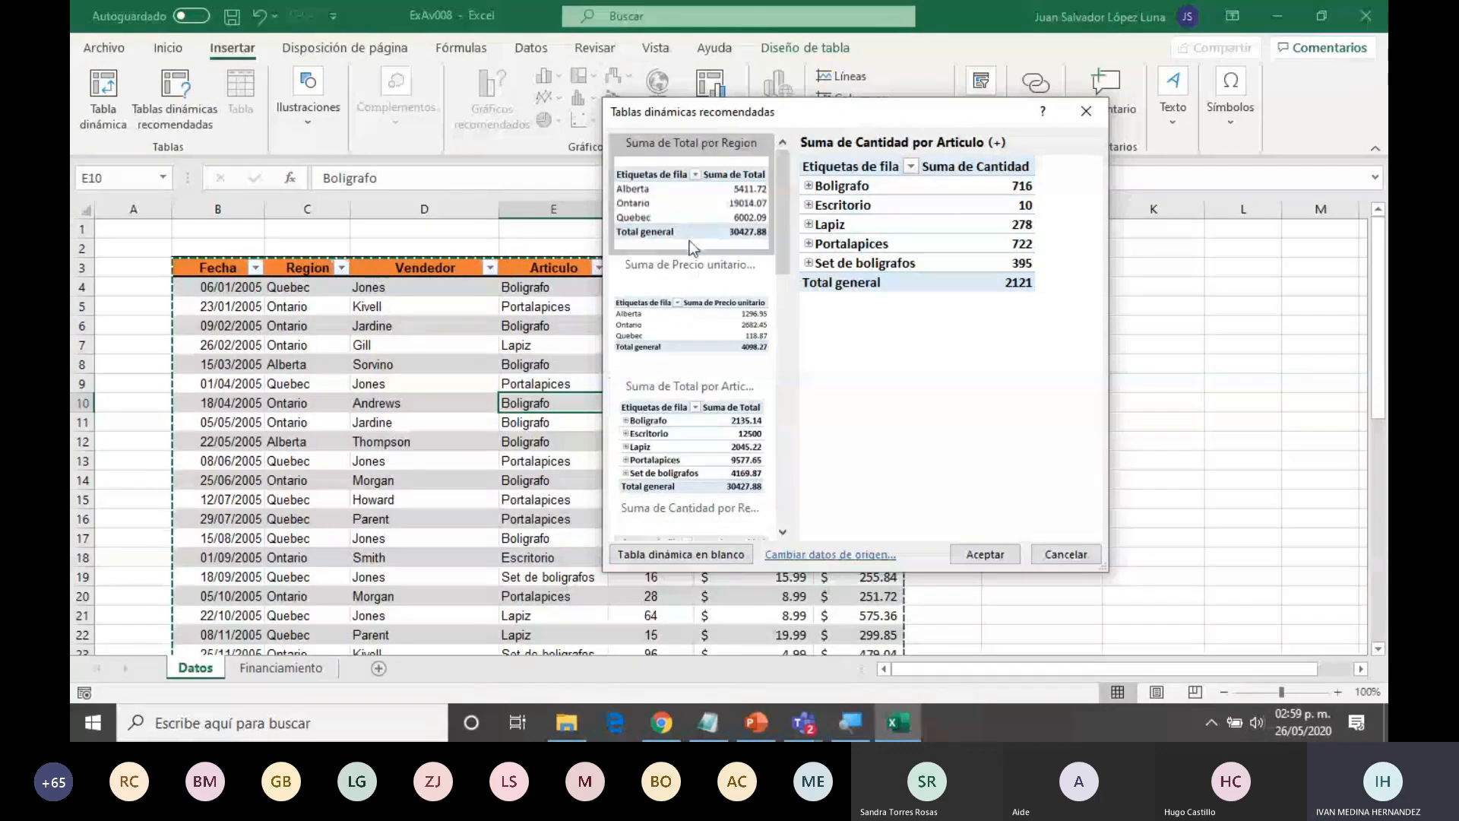
click(664, 212)
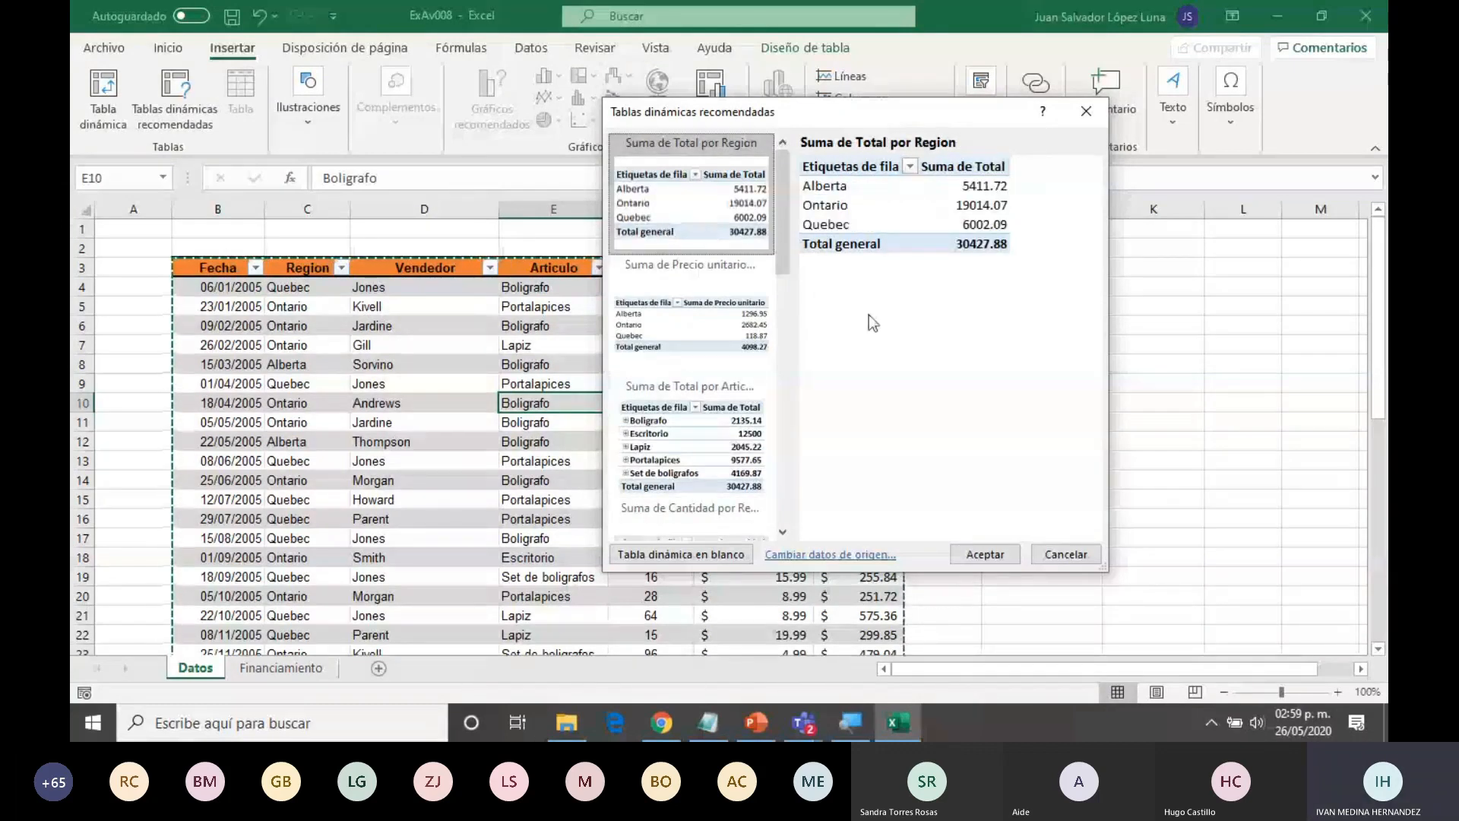
click(987, 556)
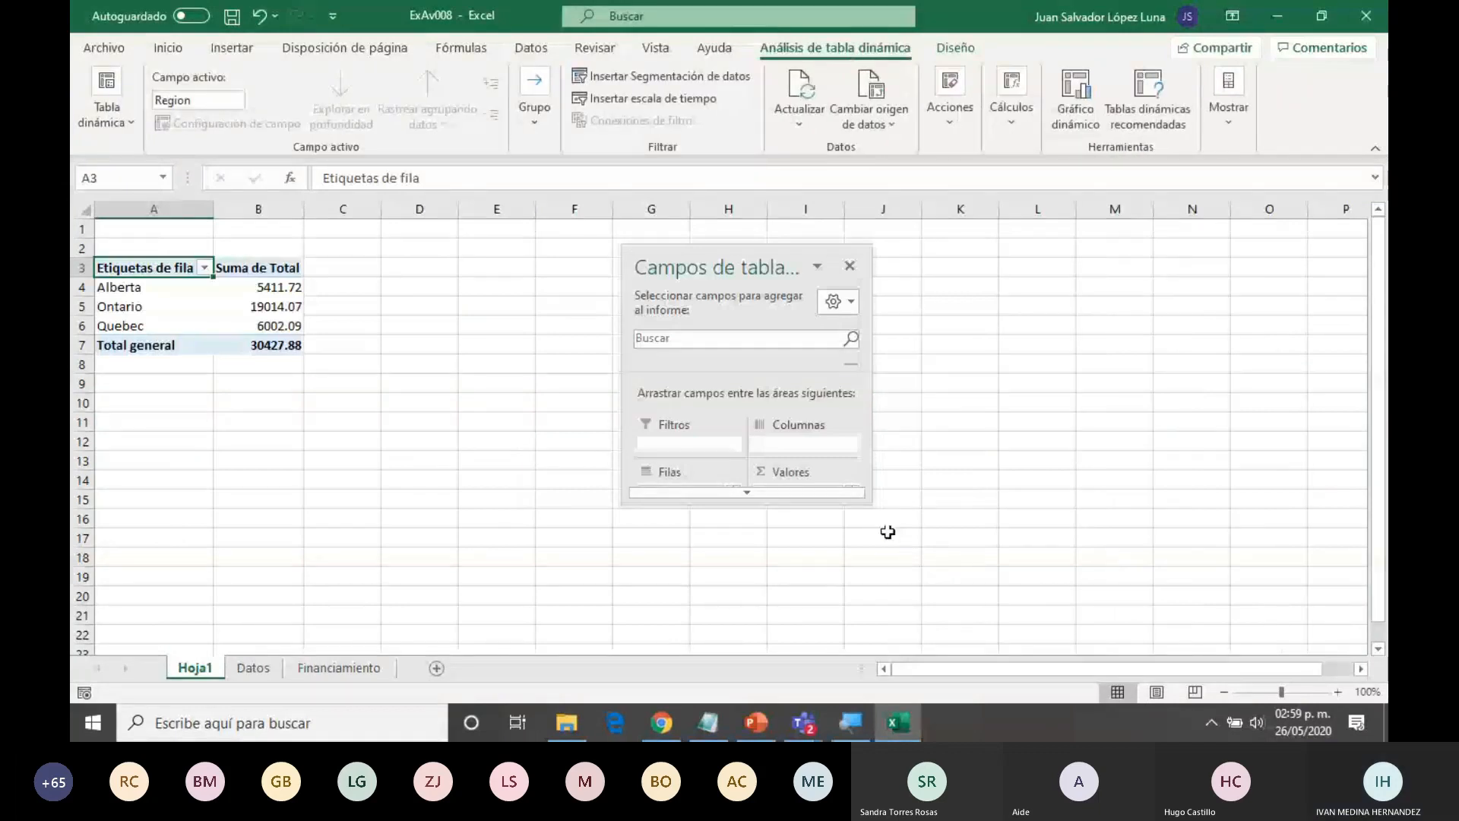
- Compare the regional pivot table on Hoja1 with its source records on the Datos sheet
click(253, 667)
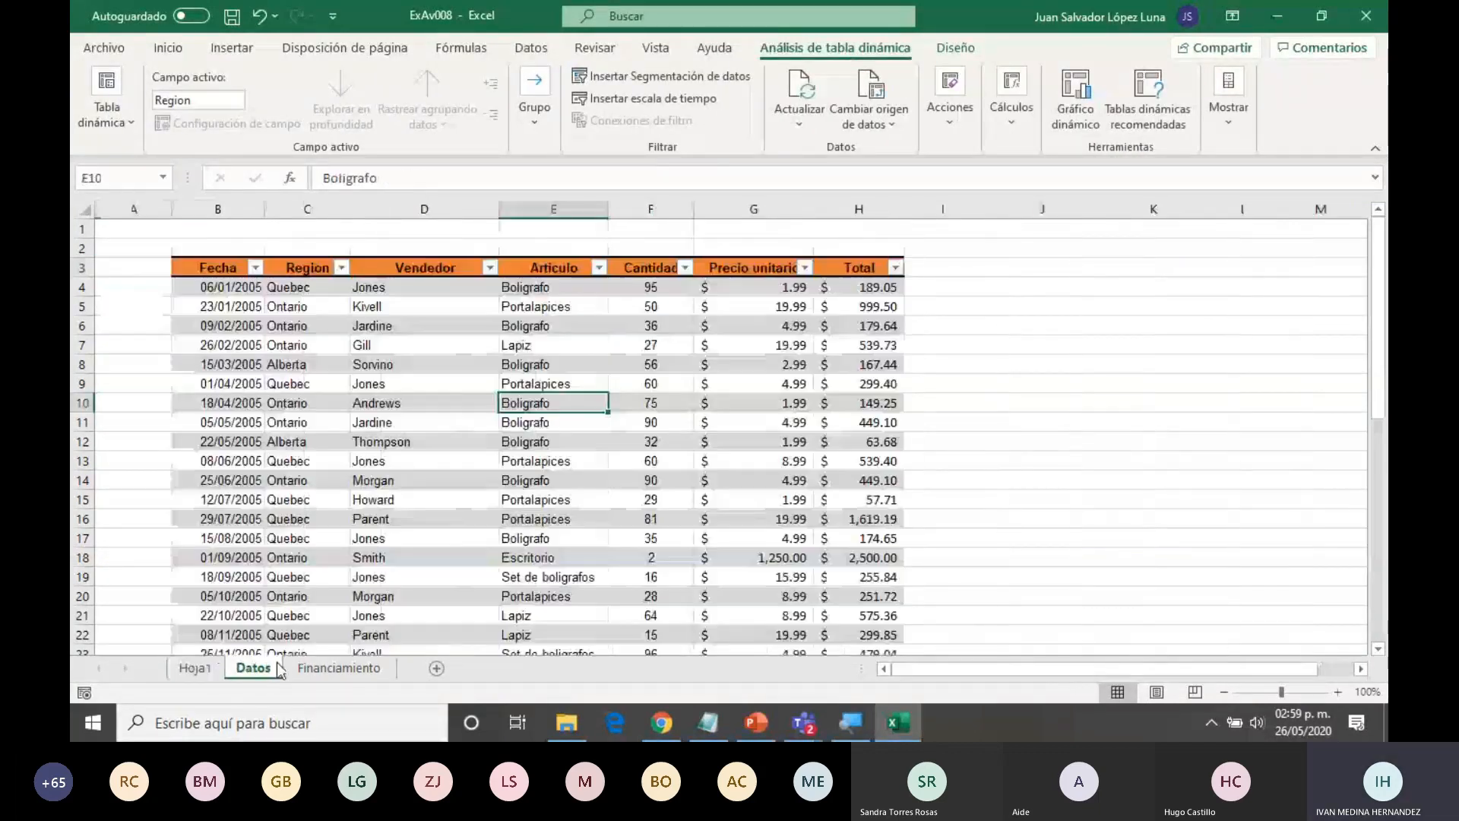
scroll(572, 458, down, 7)
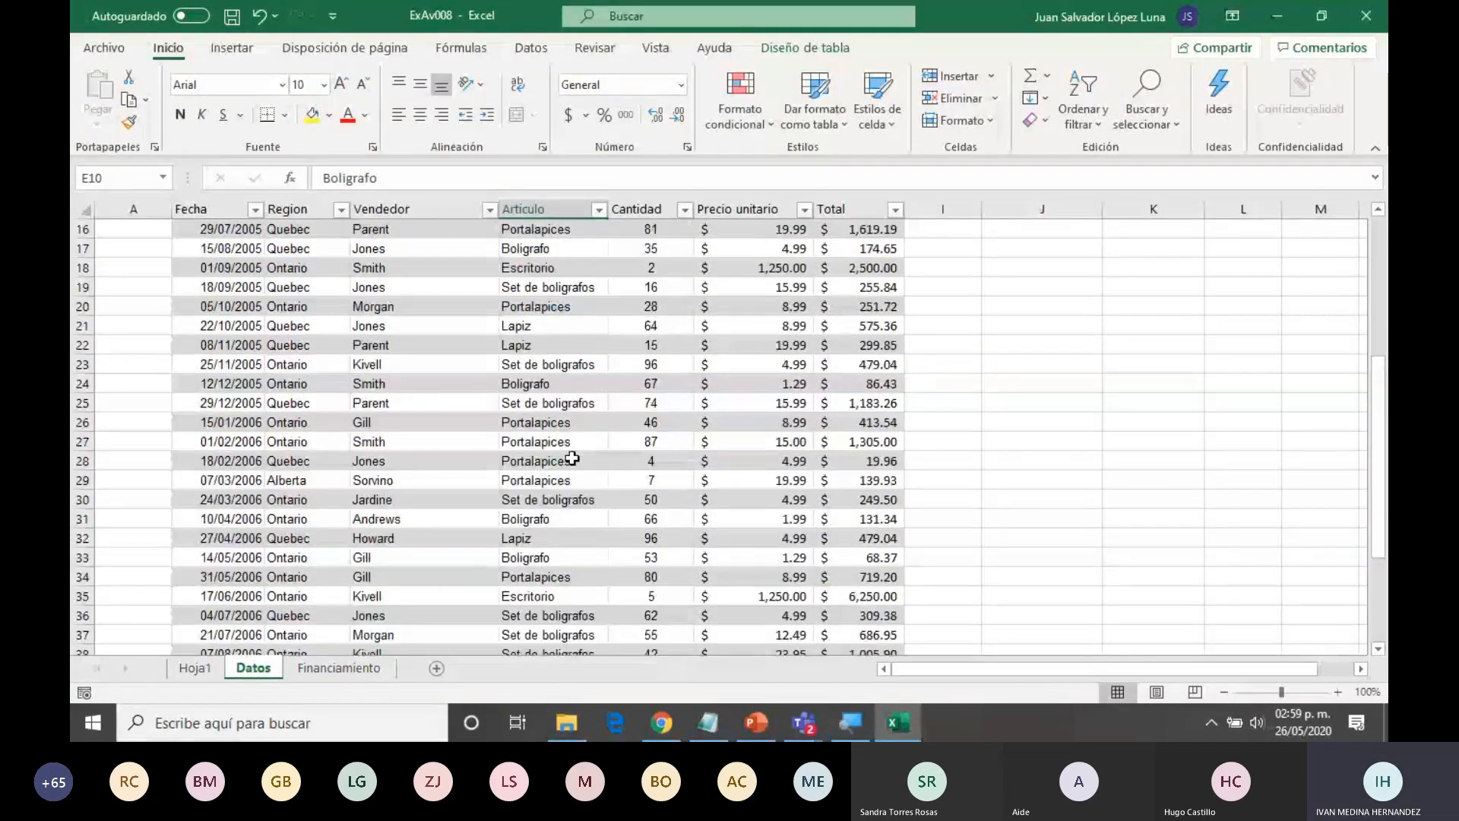
scroll(571, 459, up, 7)
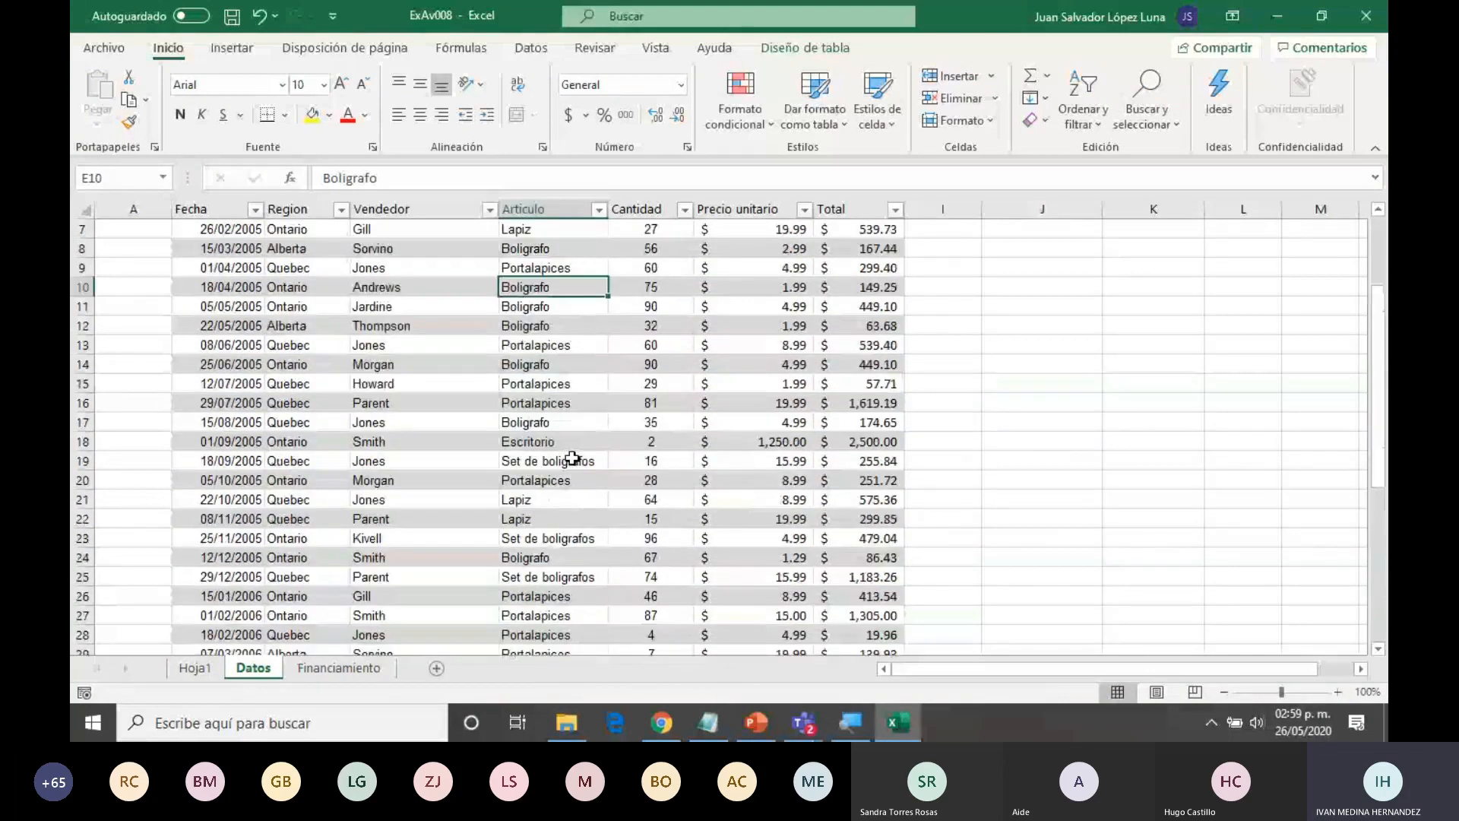
scroll(572, 458, up, 2)
click(195, 668)
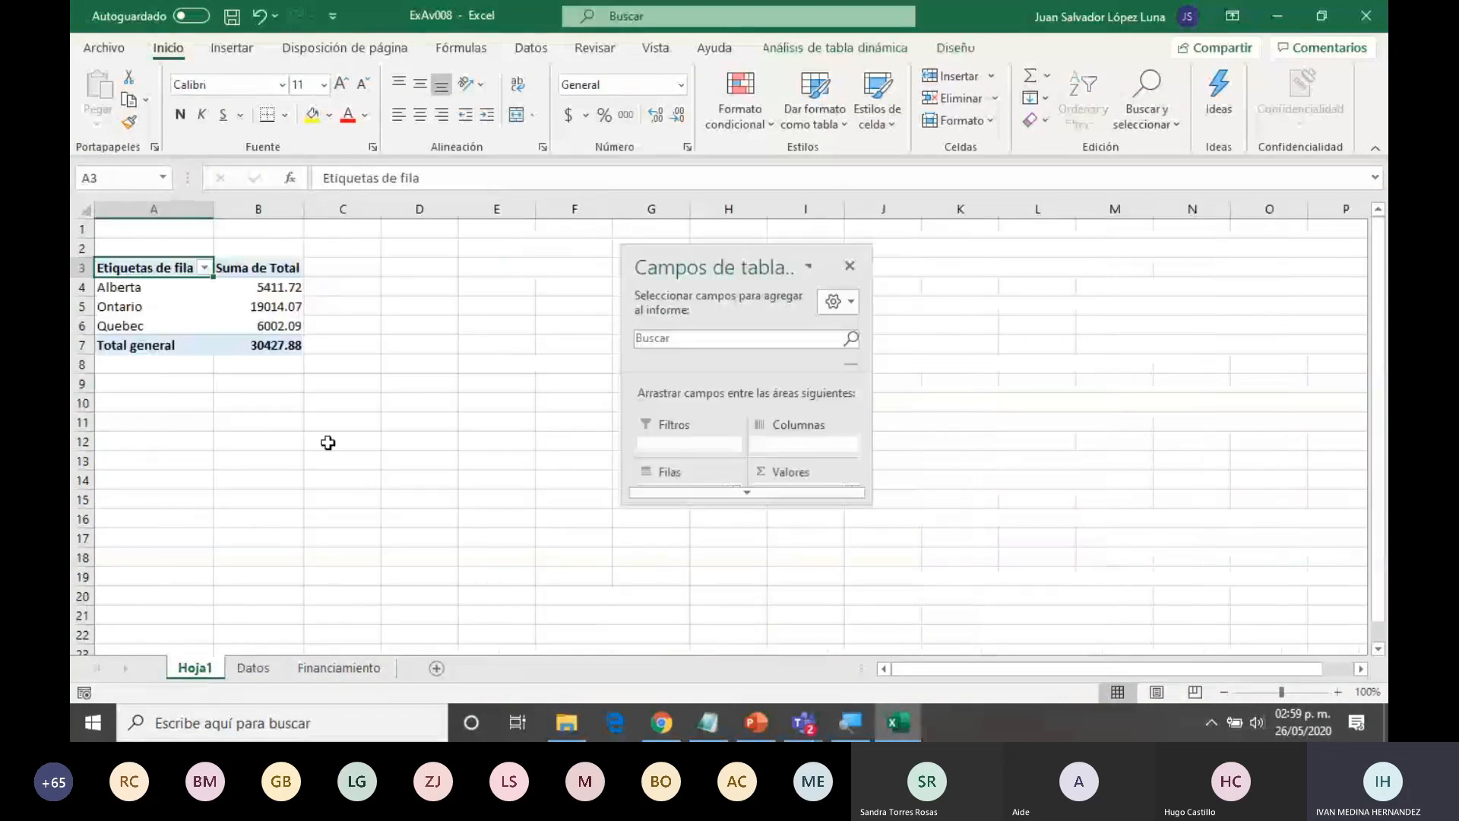
click(257, 674)
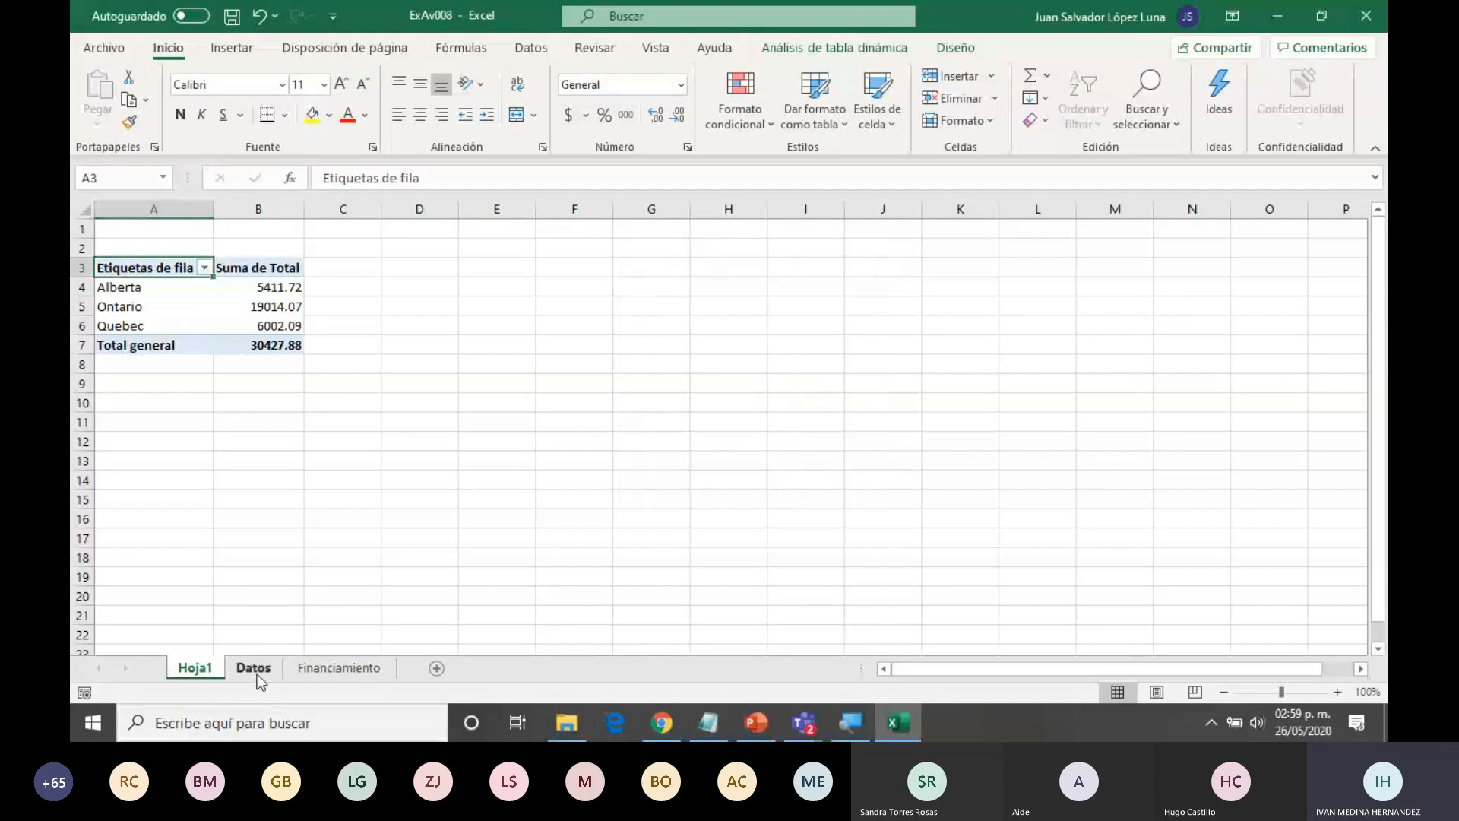
click(456, 494)
click(196, 668)
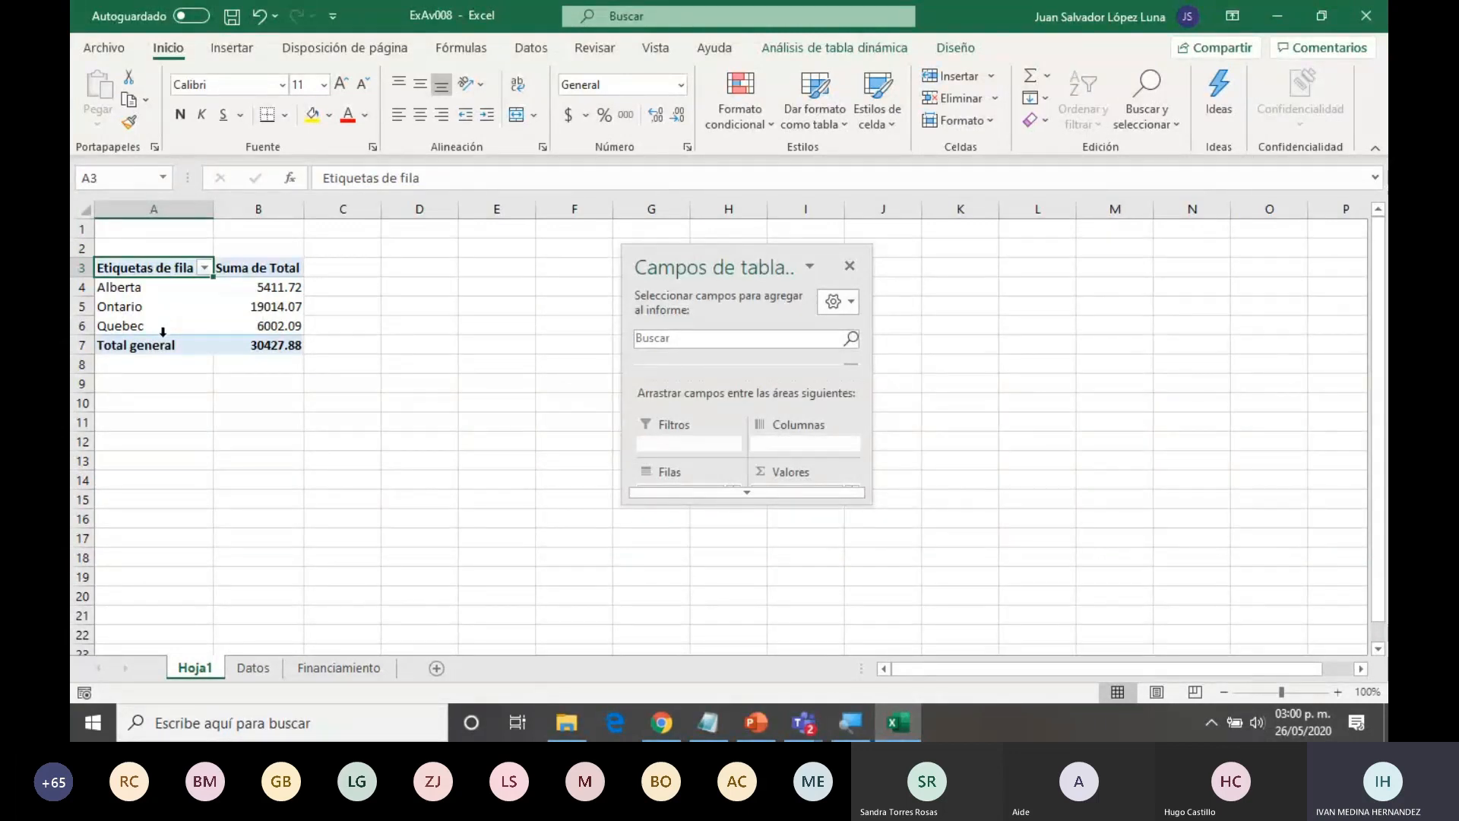
click(253, 668)
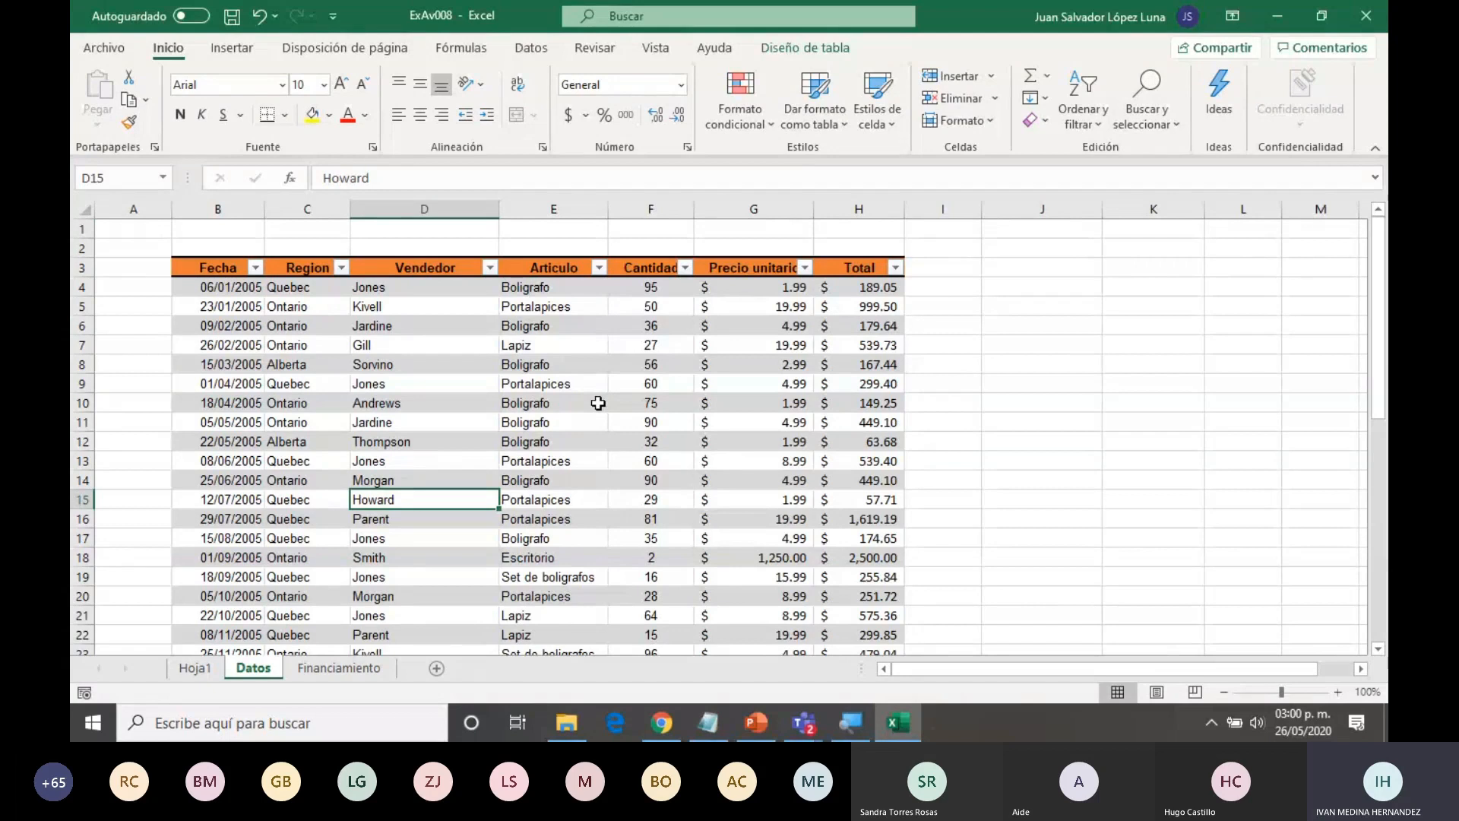
click(208, 676)
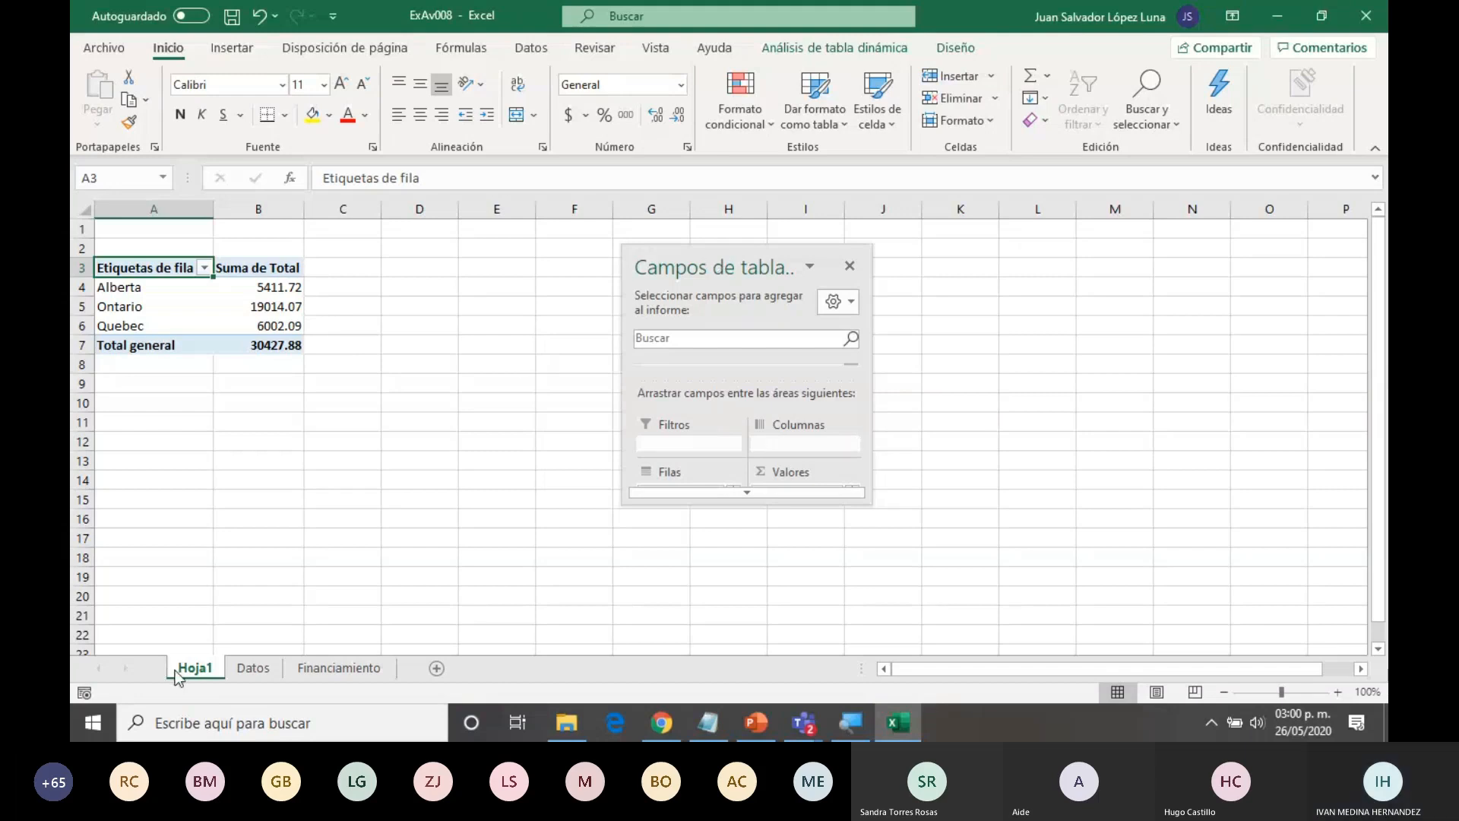
- Delete the Hoja1 sheet that holds the recommended pivot table
right_click(213, 672)
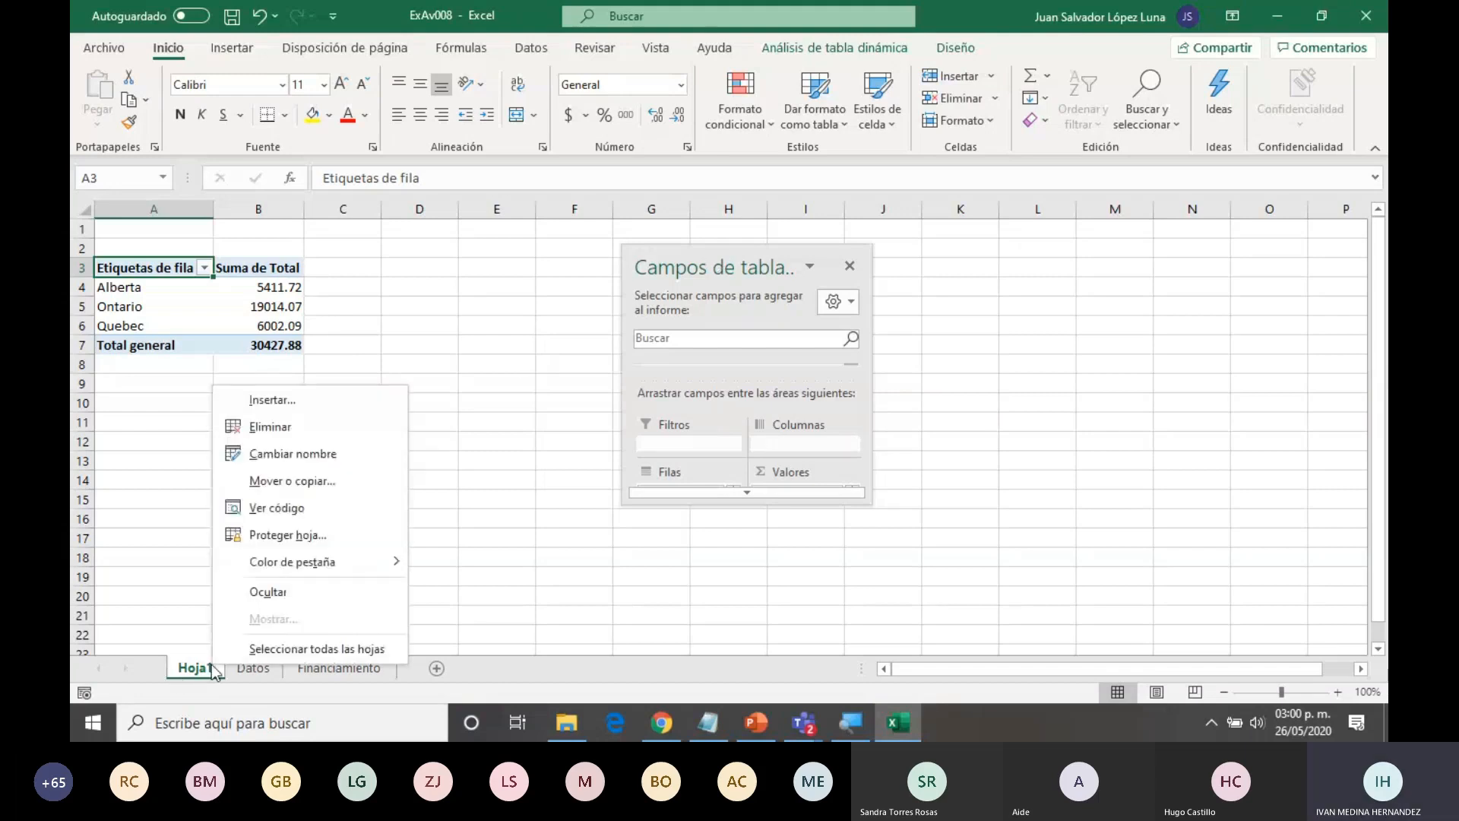
click(363, 446)
click(686, 414)
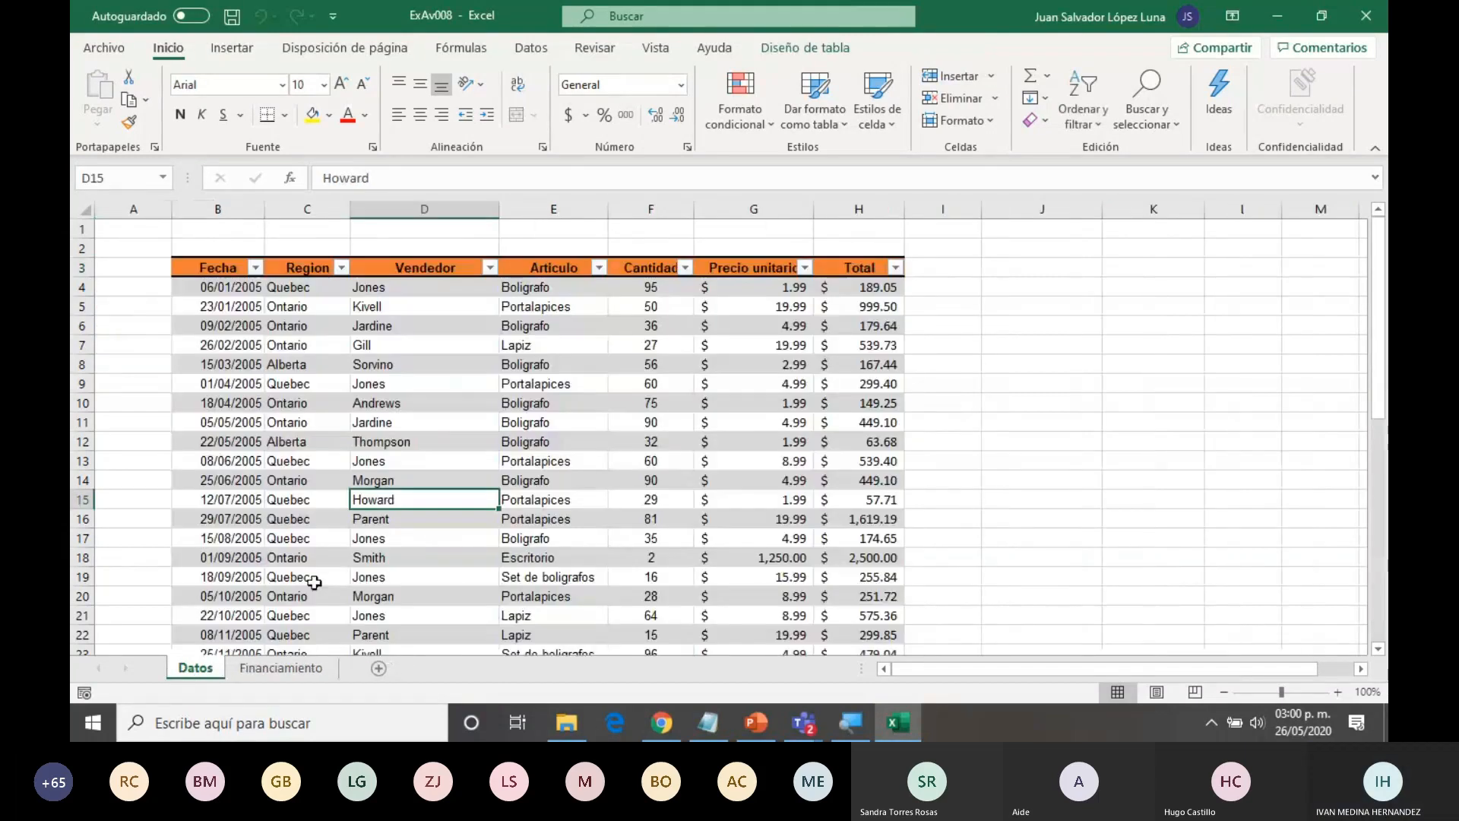
- Create an empty pivot table from Tabla1 on the Datos sheet, placed in a new worksheet
click(437, 441)
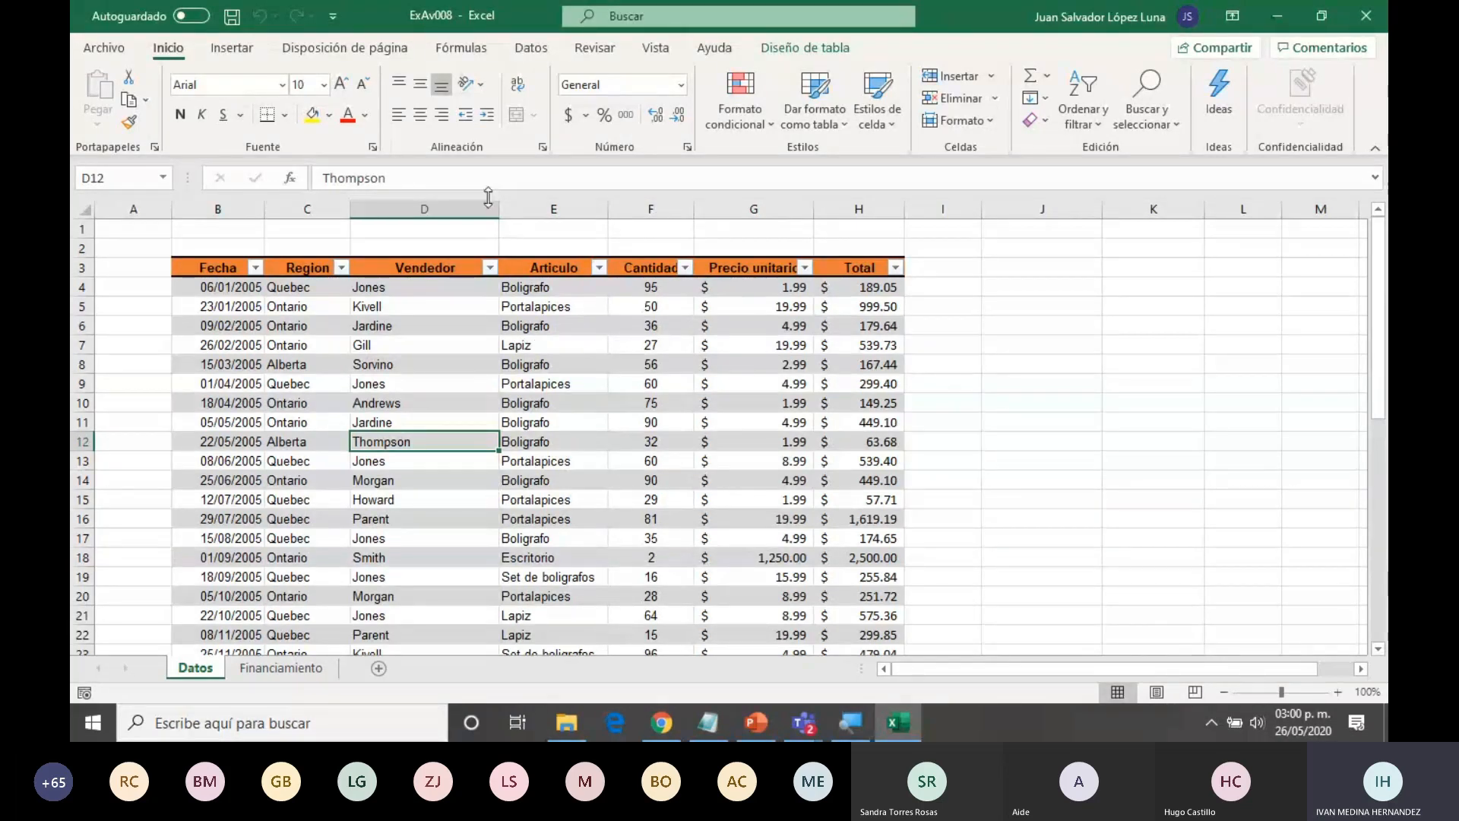
click(232, 47)
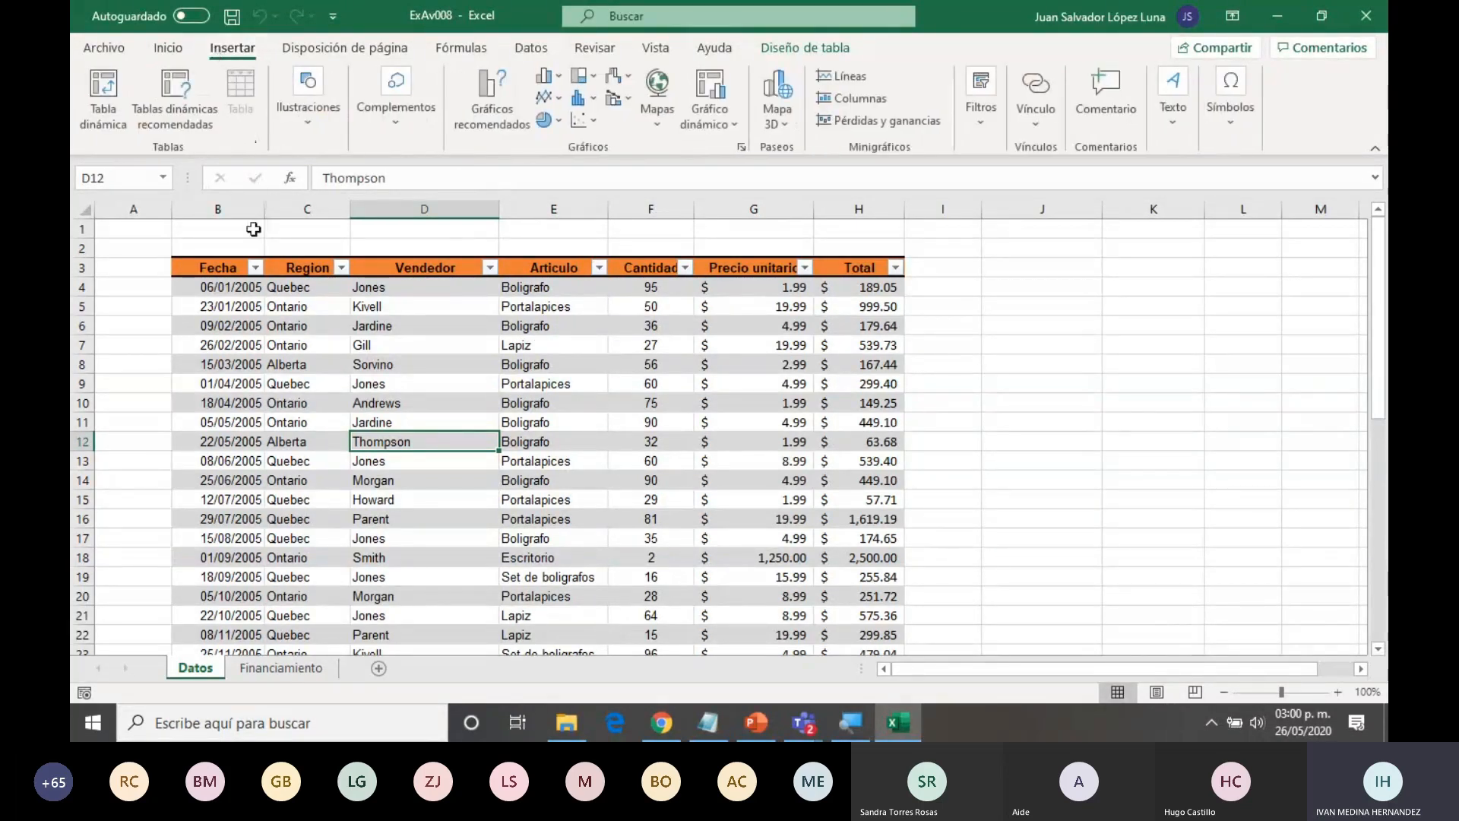
click(112, 100)
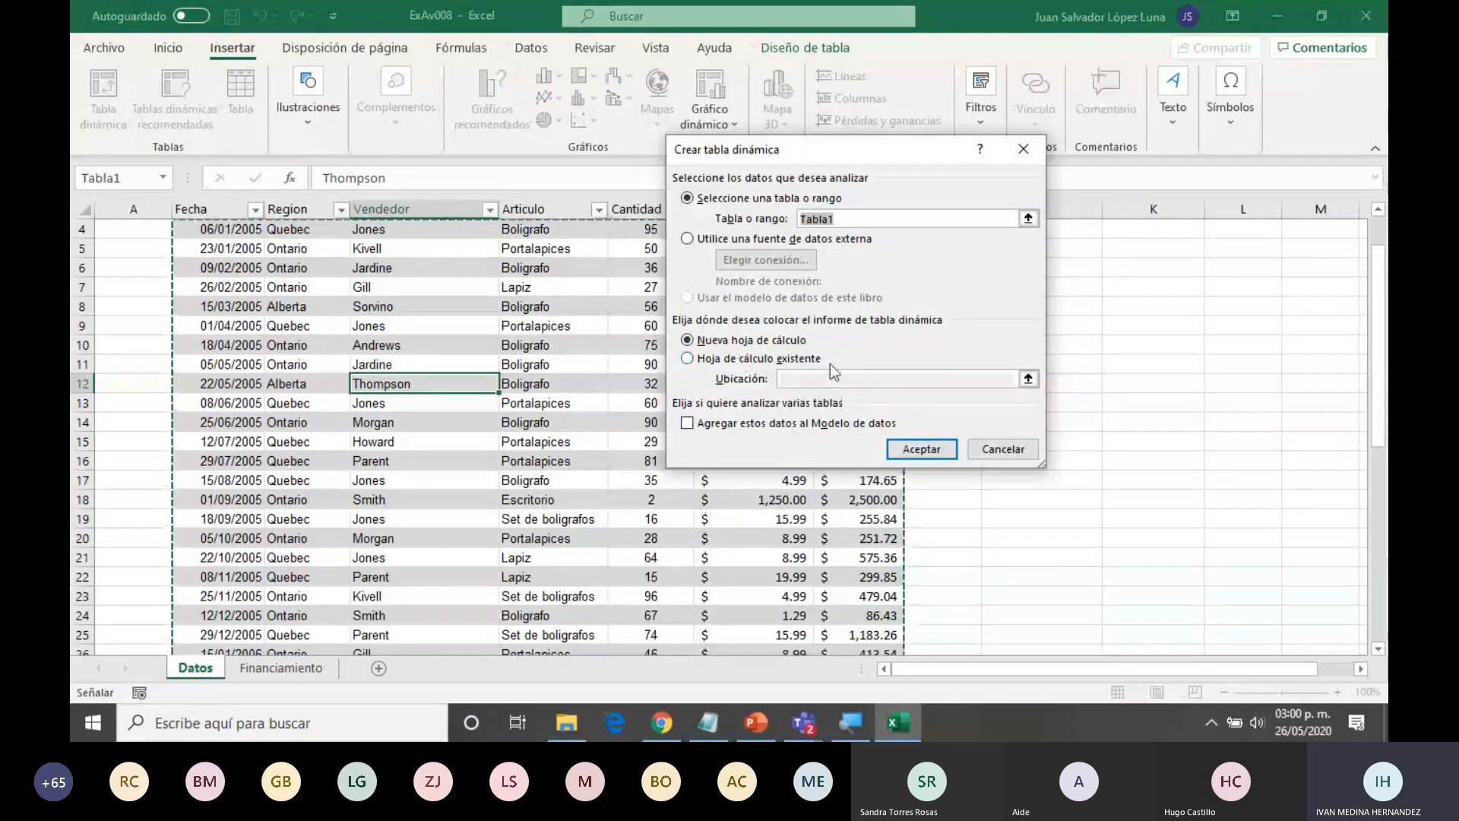
click(936, 450)
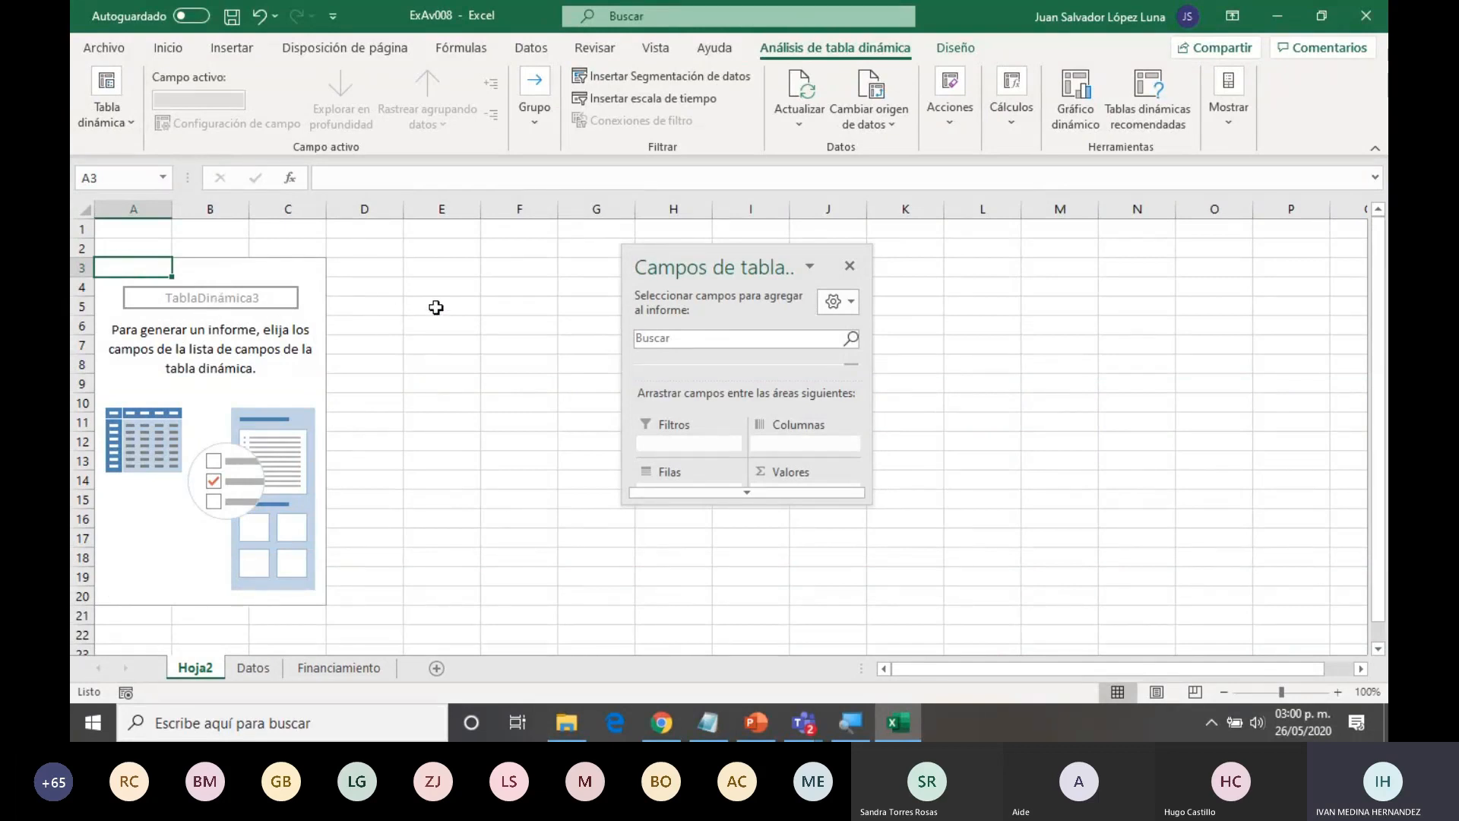
- Reselect the empty pivot table on Hoja2 and dock its floating field list beside the worksheet
click(457, 298)
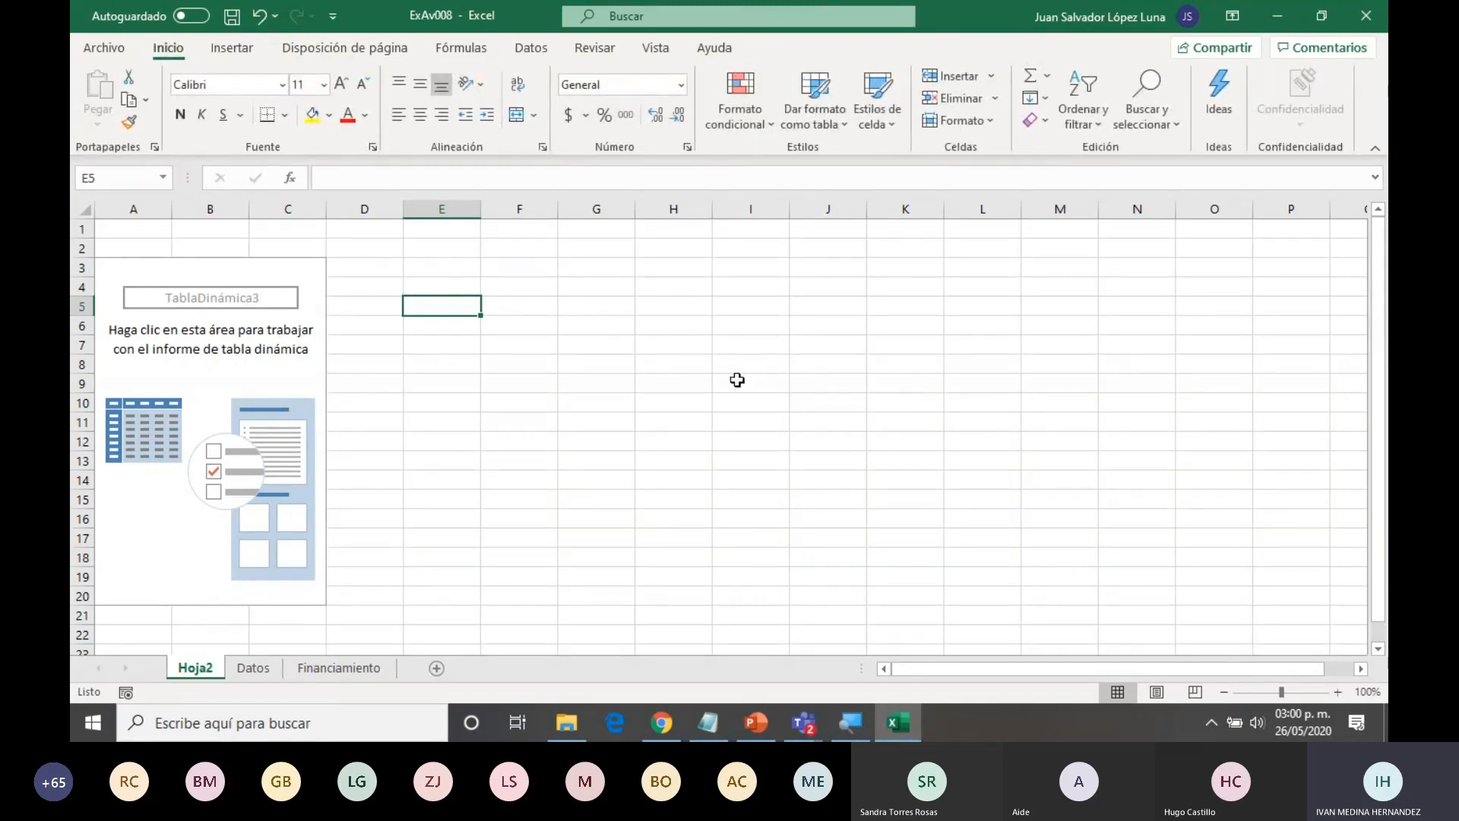
click(203, 271)
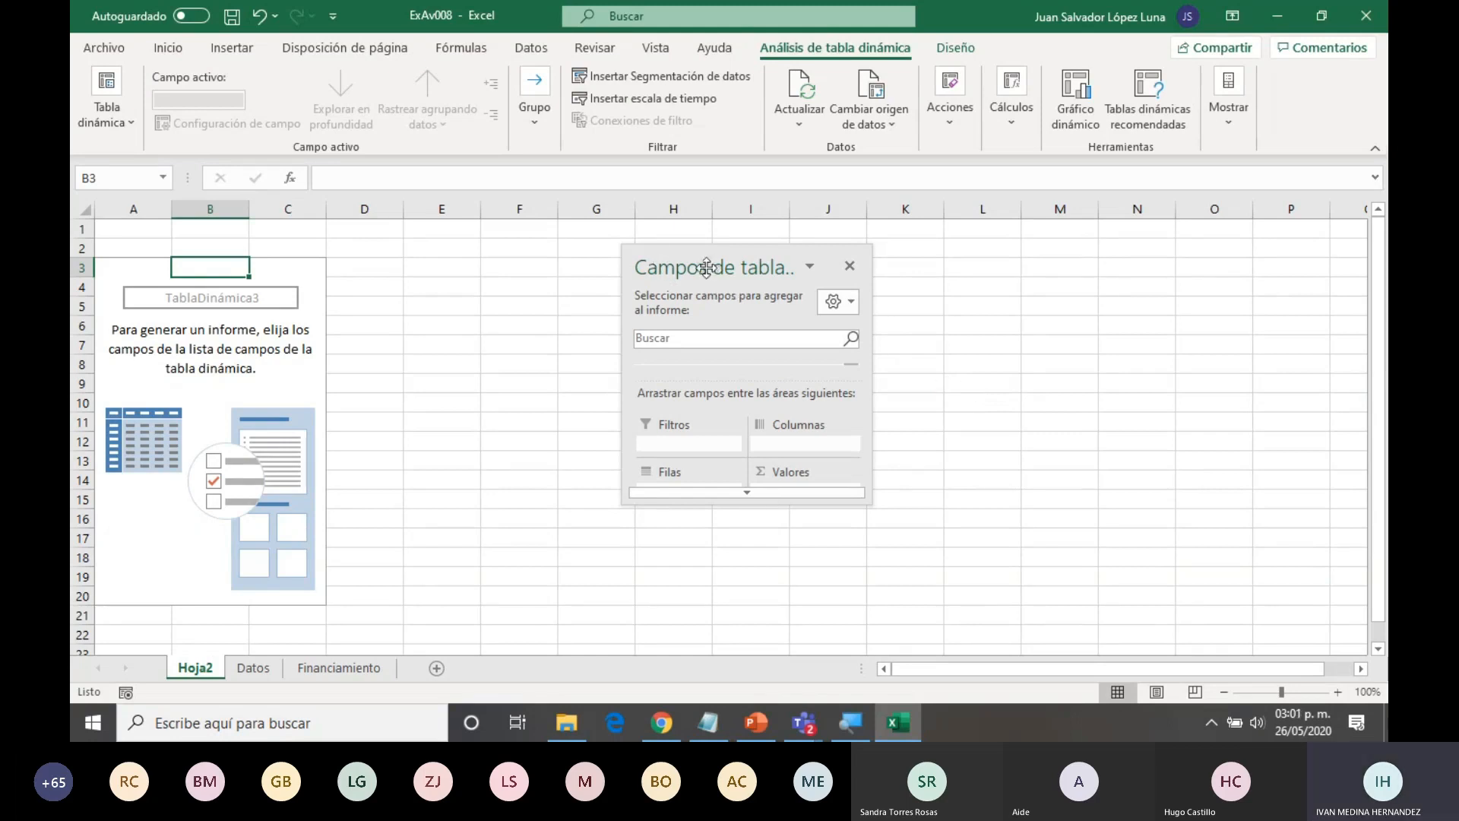
drag(706, 268, 1368, 236)
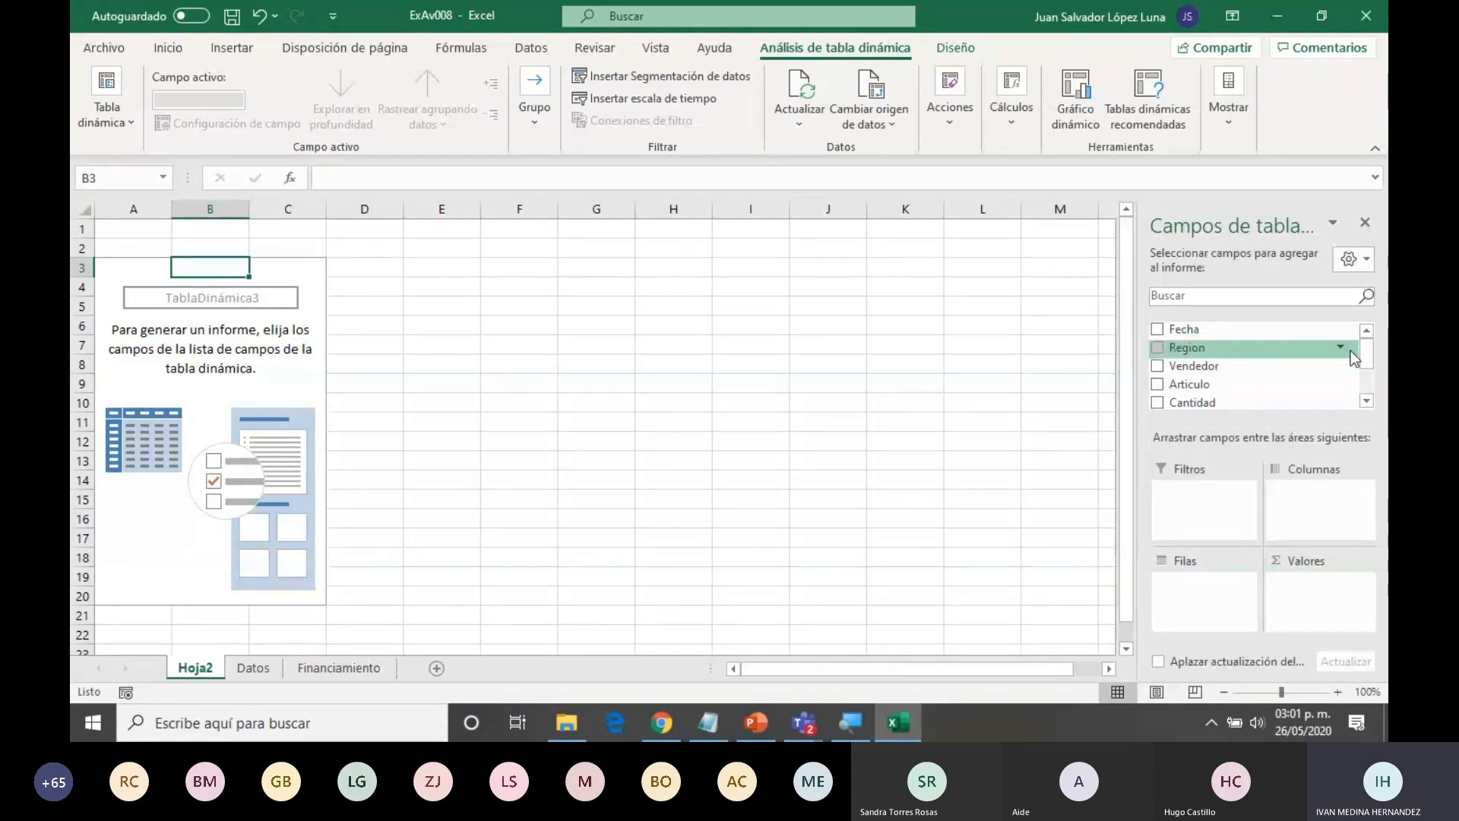
- Add the Total field to the pivot table's values as Suma de Total
mouse_move(1369, 363)
mouse_down()
mouse_move(1370, 381)
mouse_move(1377, 352)
mouse_move(1373, 384)
mouse_move(1381, 349)
mouse_up()
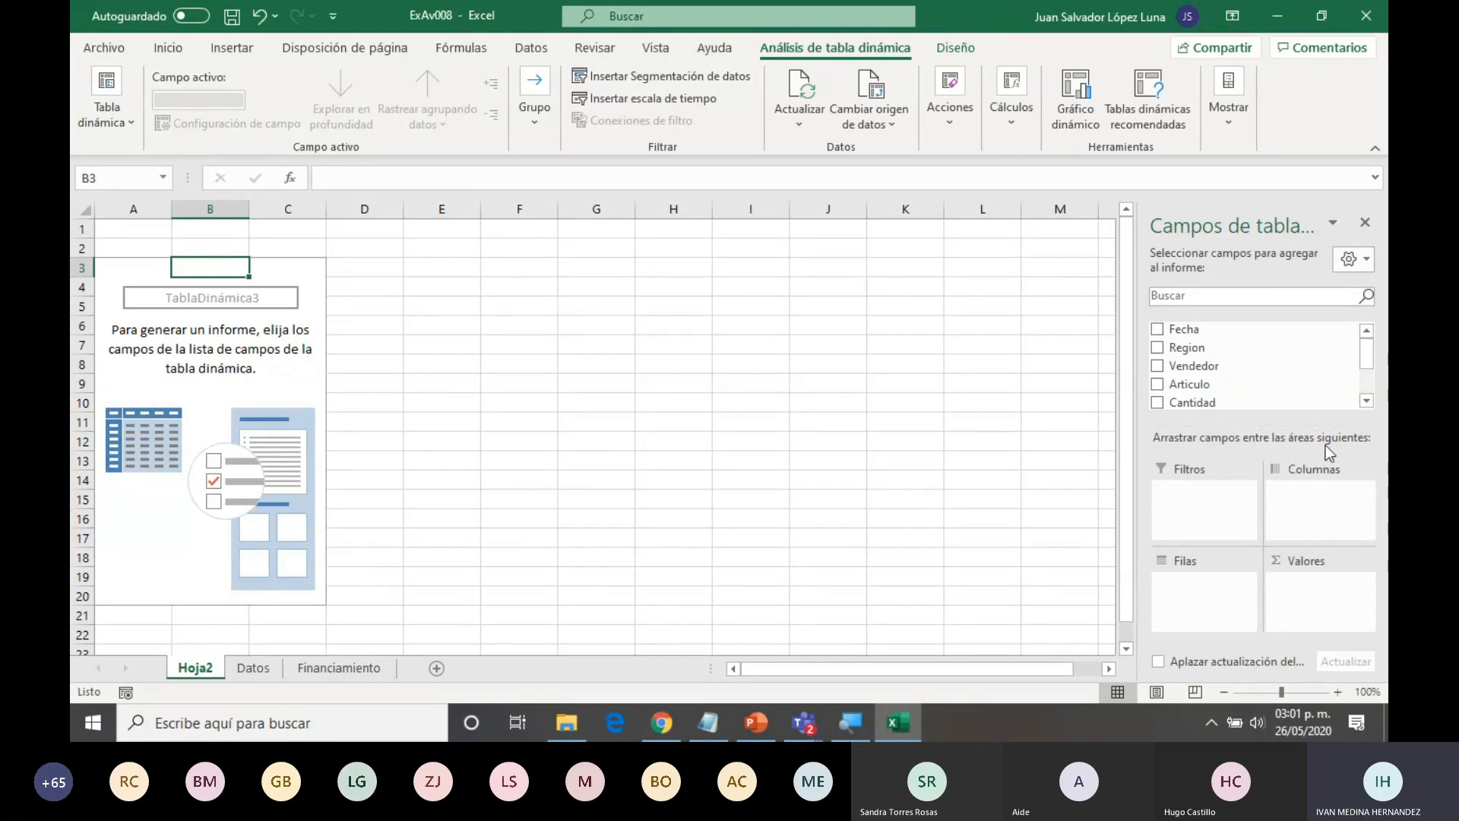
click(1372, 380)
mouse_move(1373, 388)
mouse_down()
mouse_move(1374, 365)
mouse_move(1376, 399)
mouse_up()
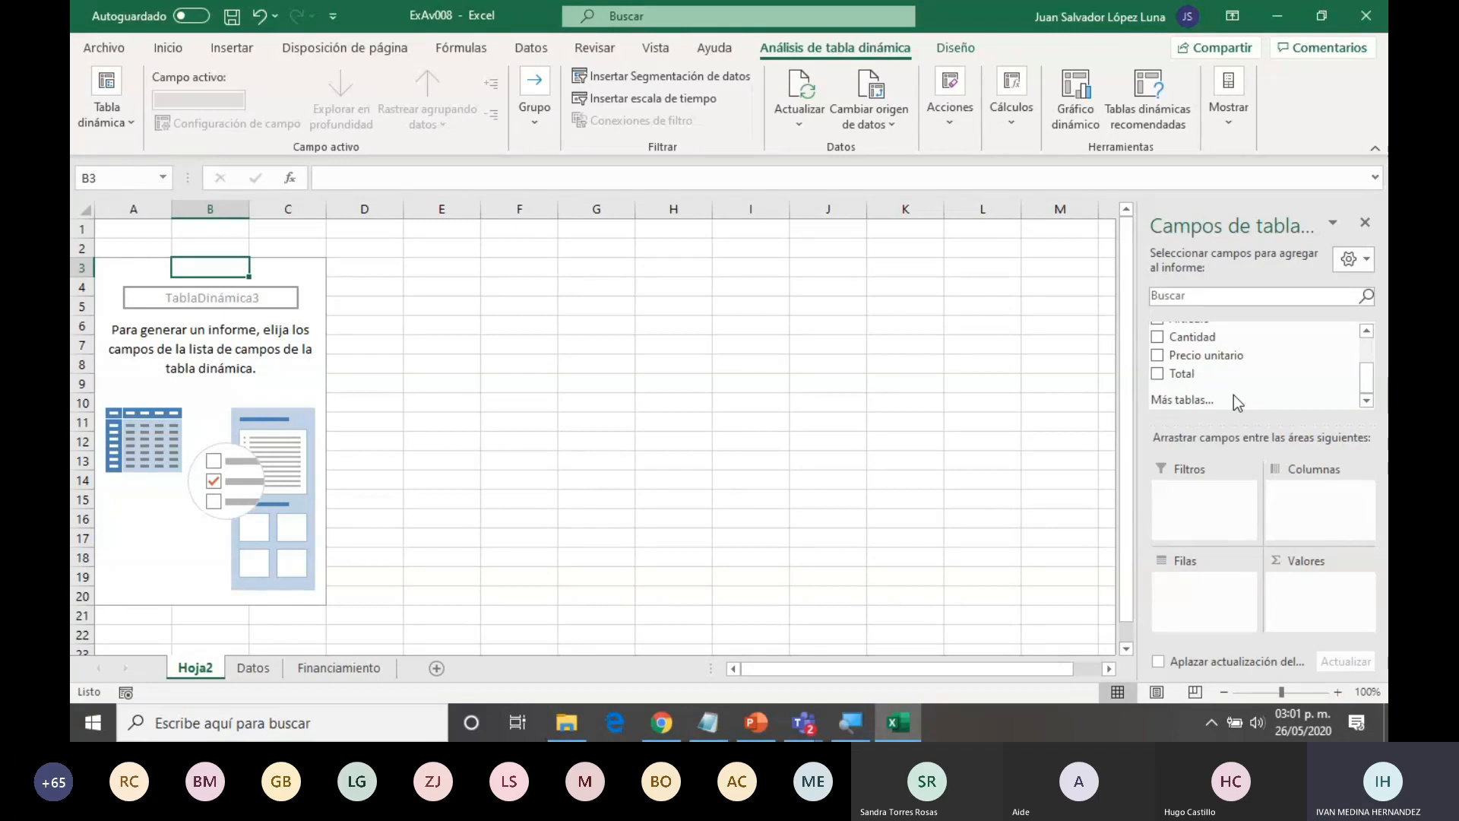
click(1158, 374)
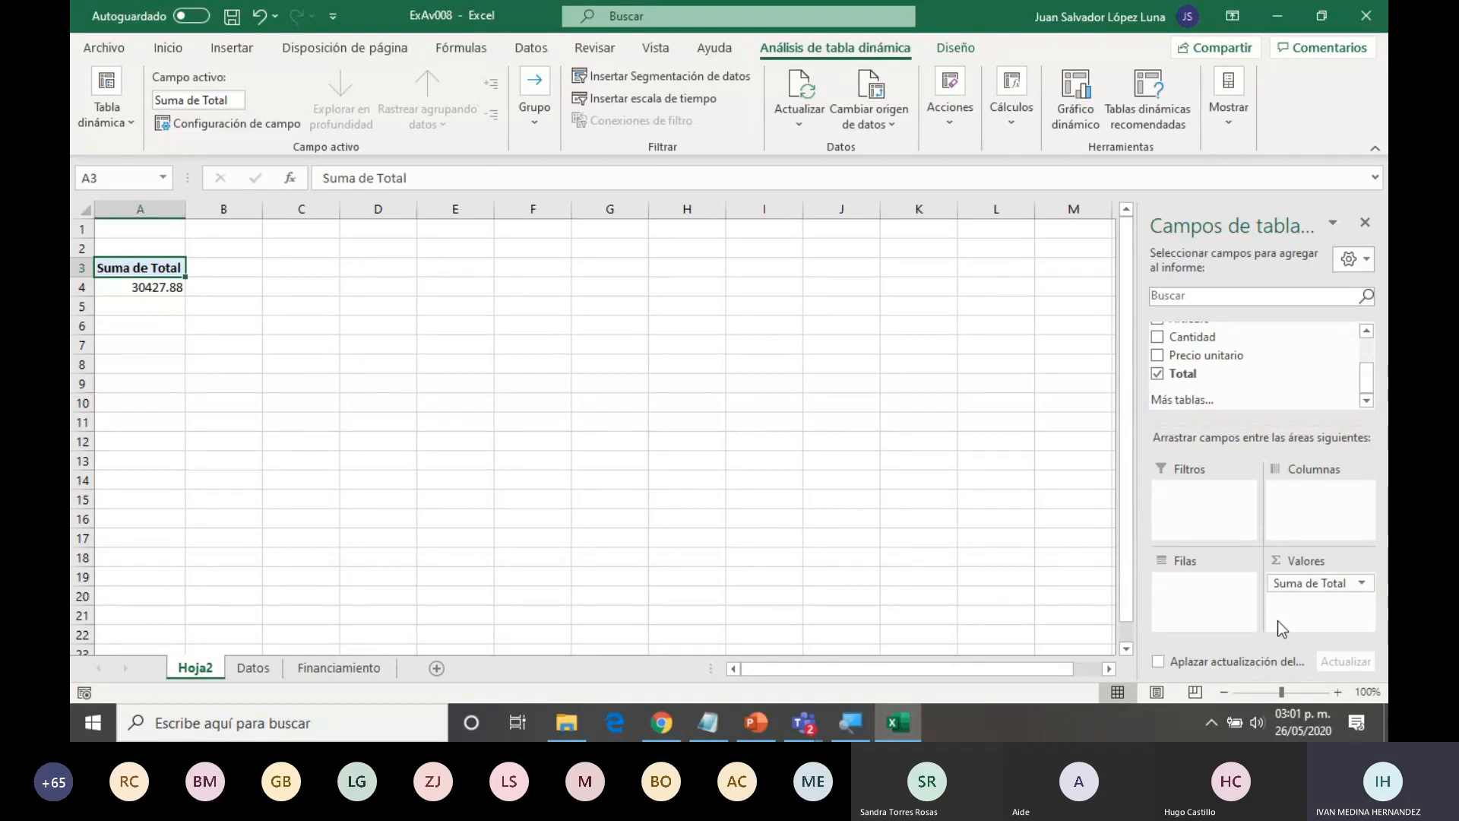
click(1367, 332)
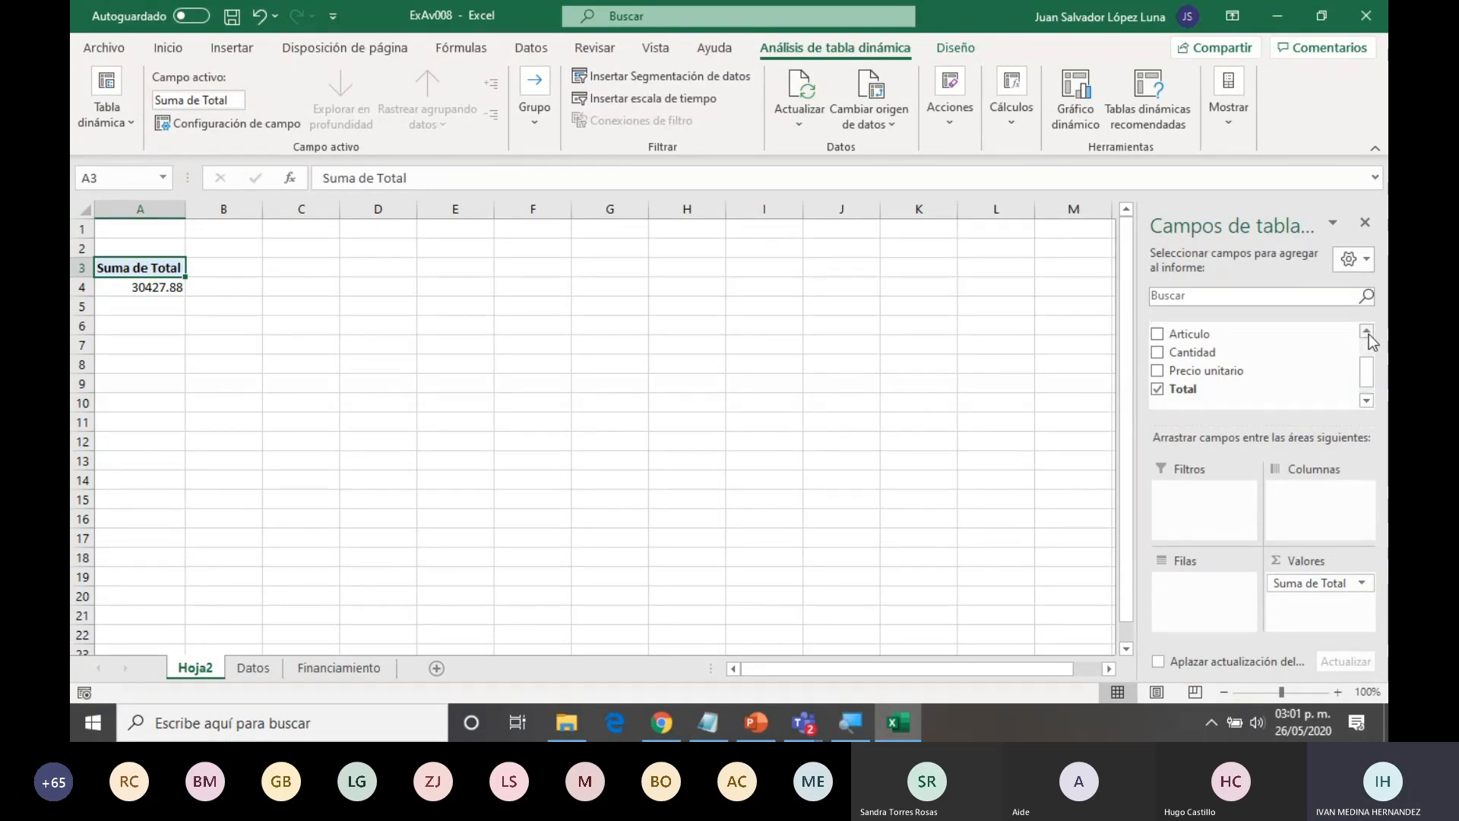
- Add Region to the pivot table's rows and place the Articulo field in its columns
click(1367, 333)
click(1367, 333)
click(1367, 333)
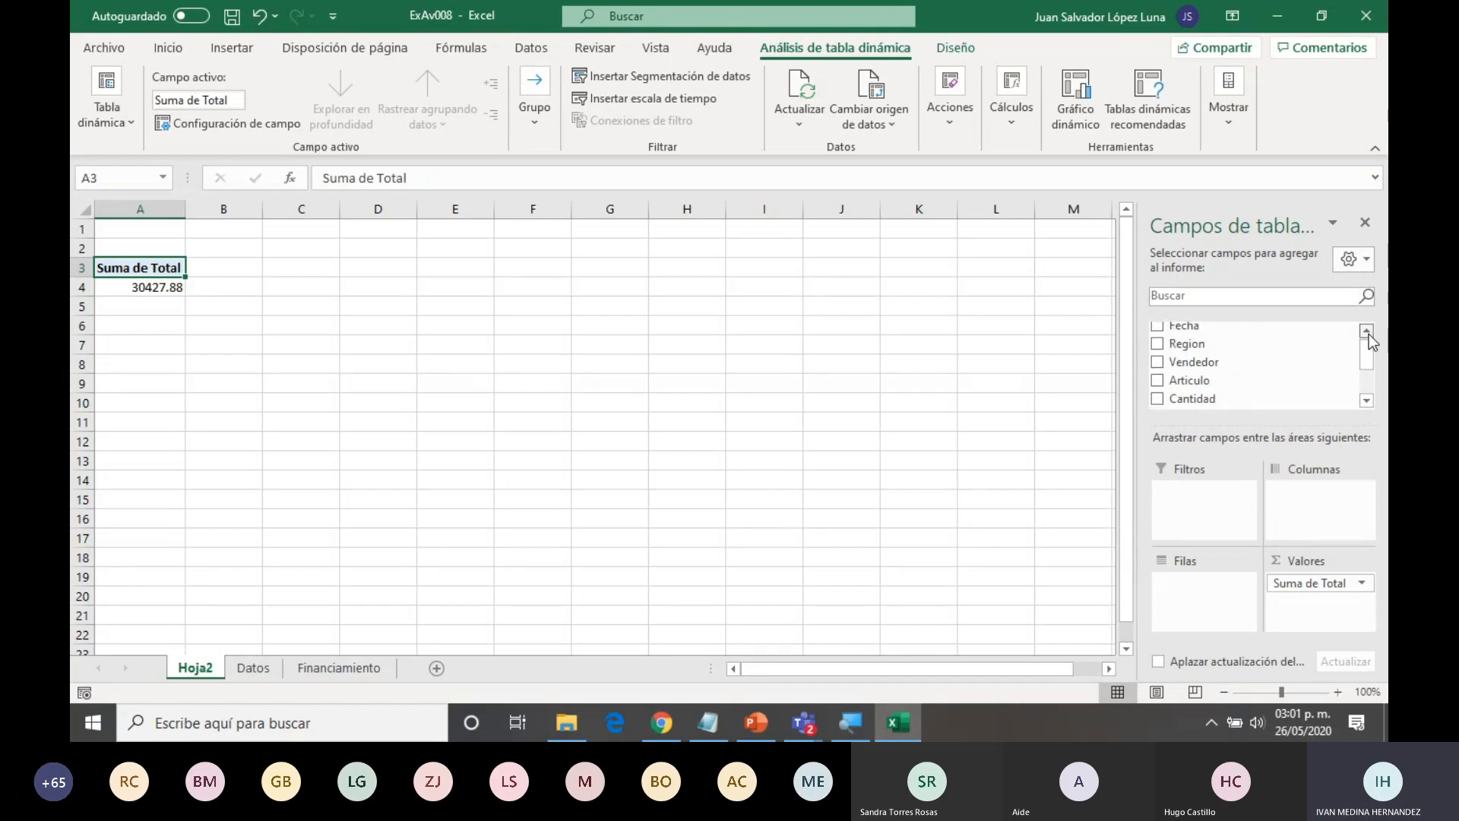
click(1159, 346)
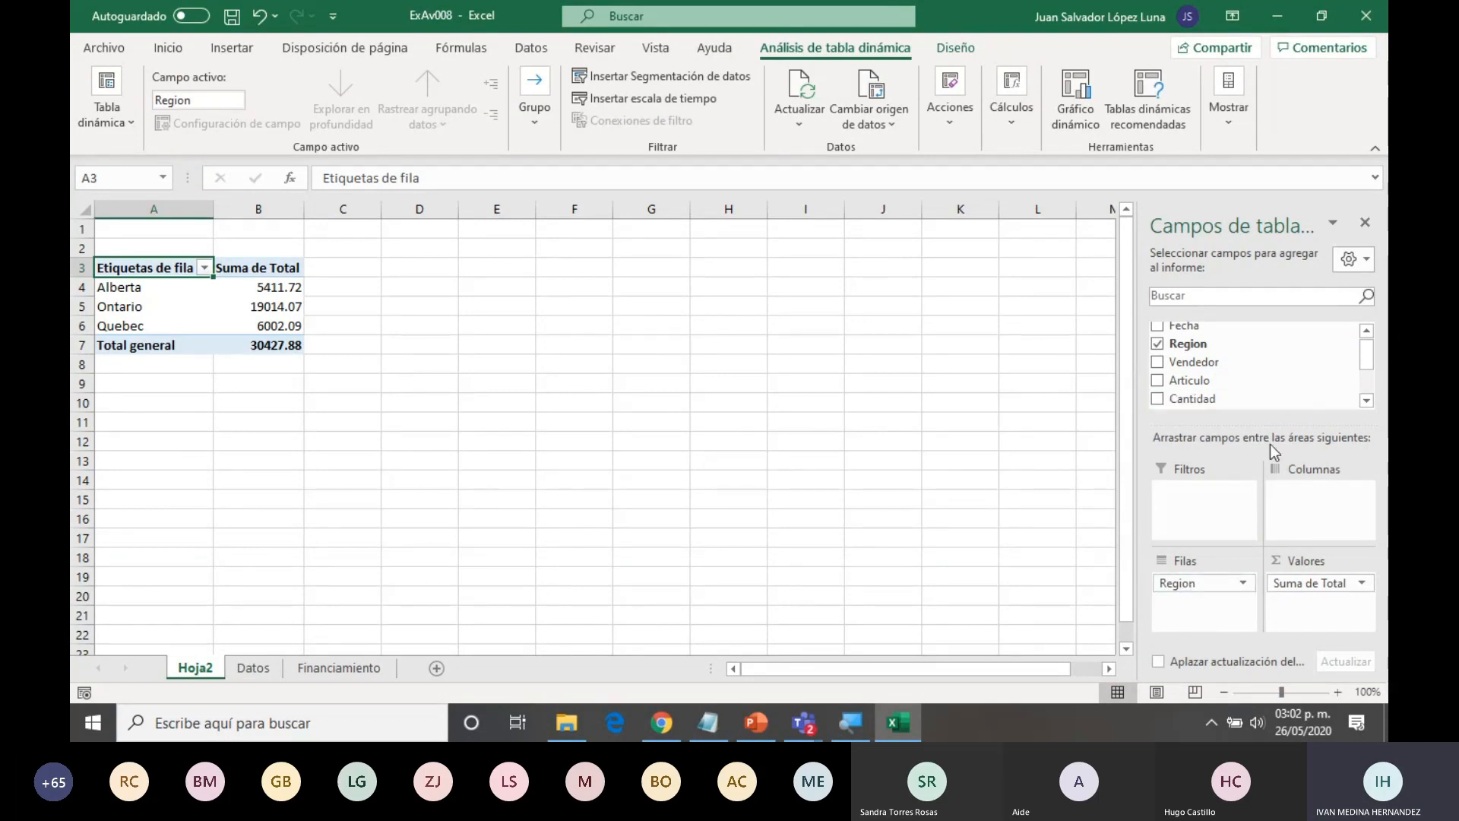
click(1158, 381)
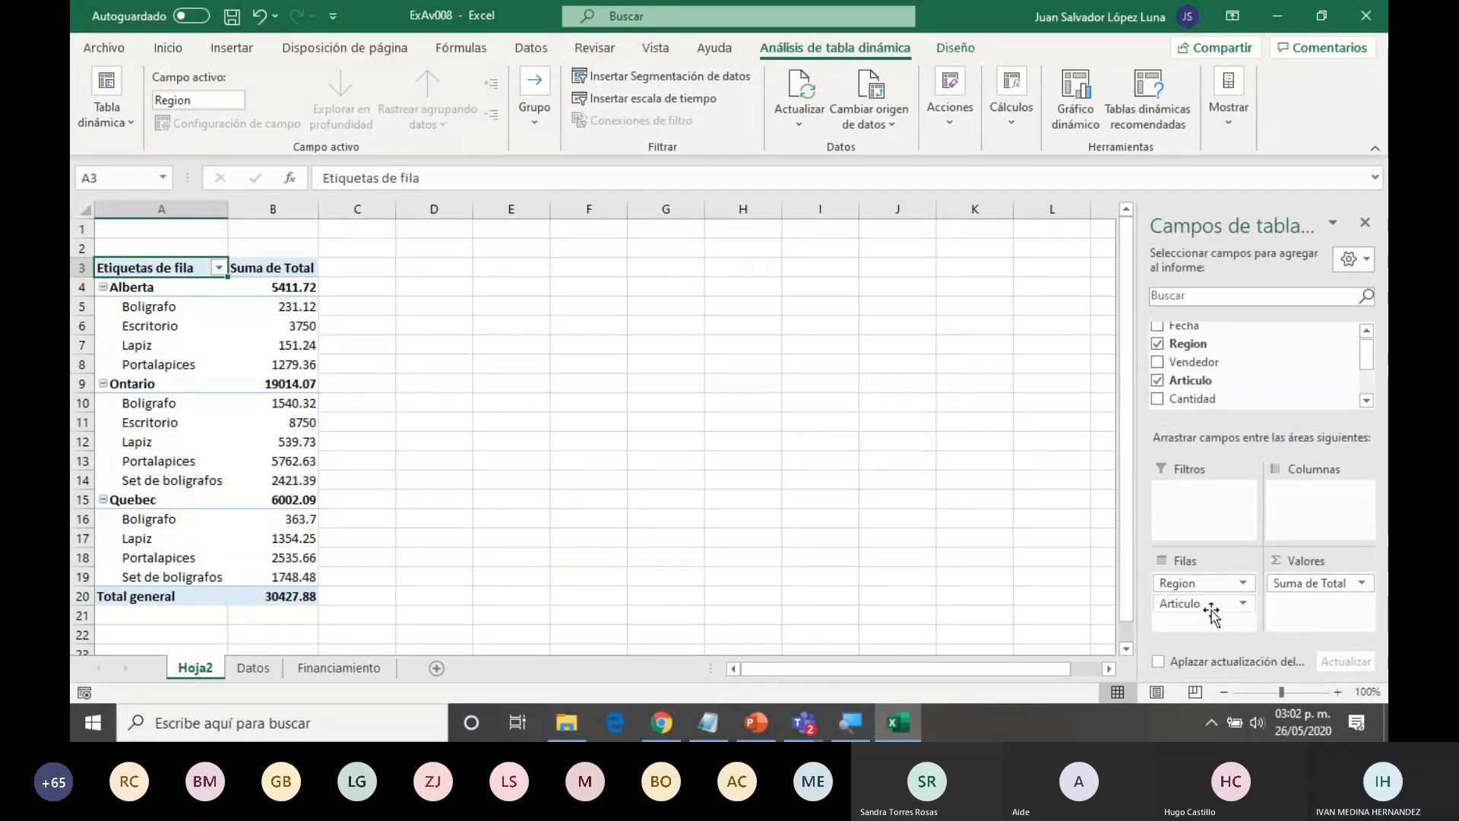
drag(1200, 608, 1323, 496)
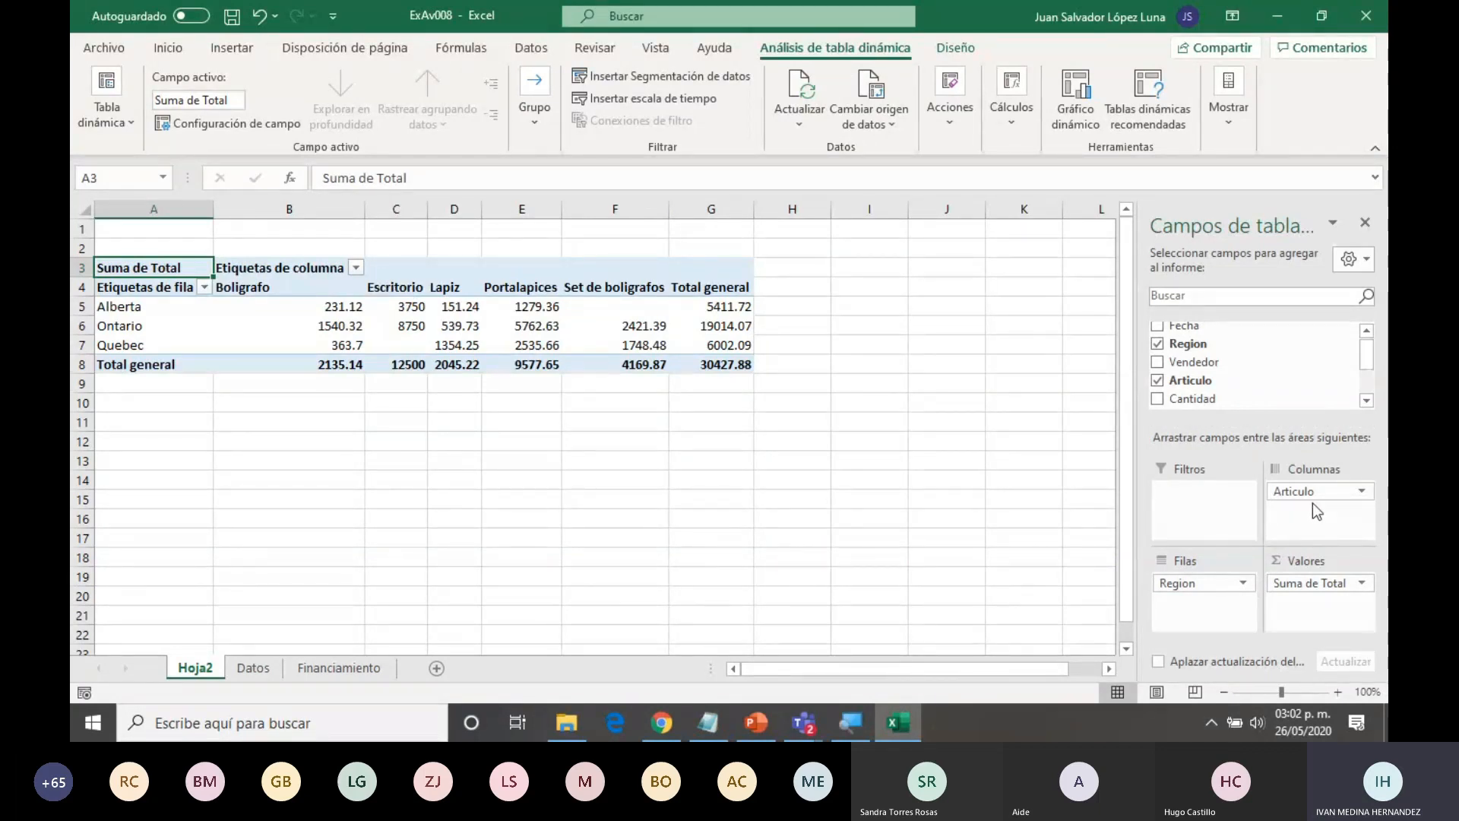
mouse_move(1312, 494)
mouse_down()
mouse_move(1203, 622)
mouse_move(1322, 515)
mouse_move(1267, 579)
mouse_move(1228, 619)
mouse_move(1319, 501)
mouse_up()
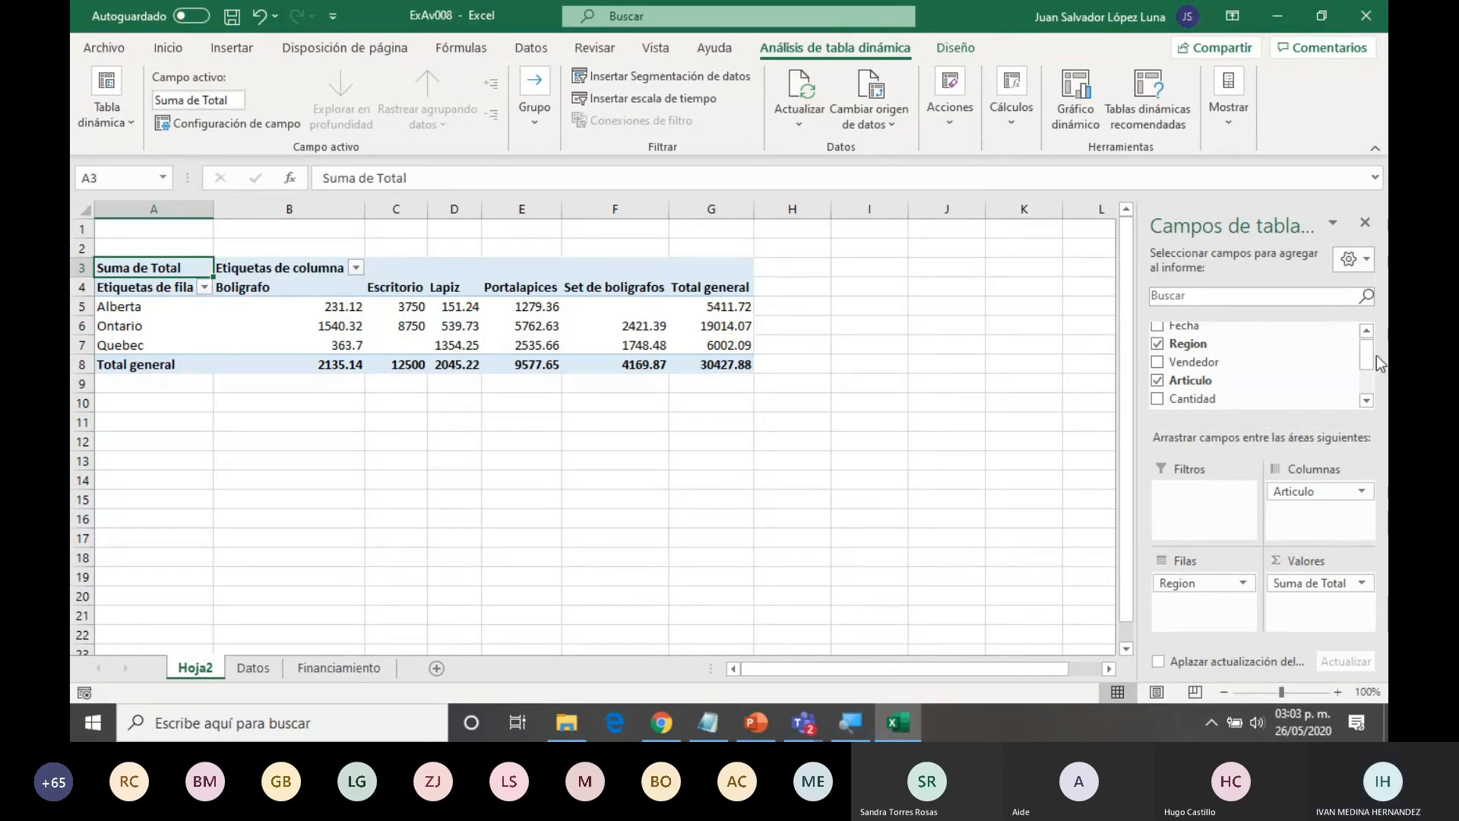
- Add Vendedor to the pivot table's rows and remove Region from them
drag(1194, 363, 1206, 608)
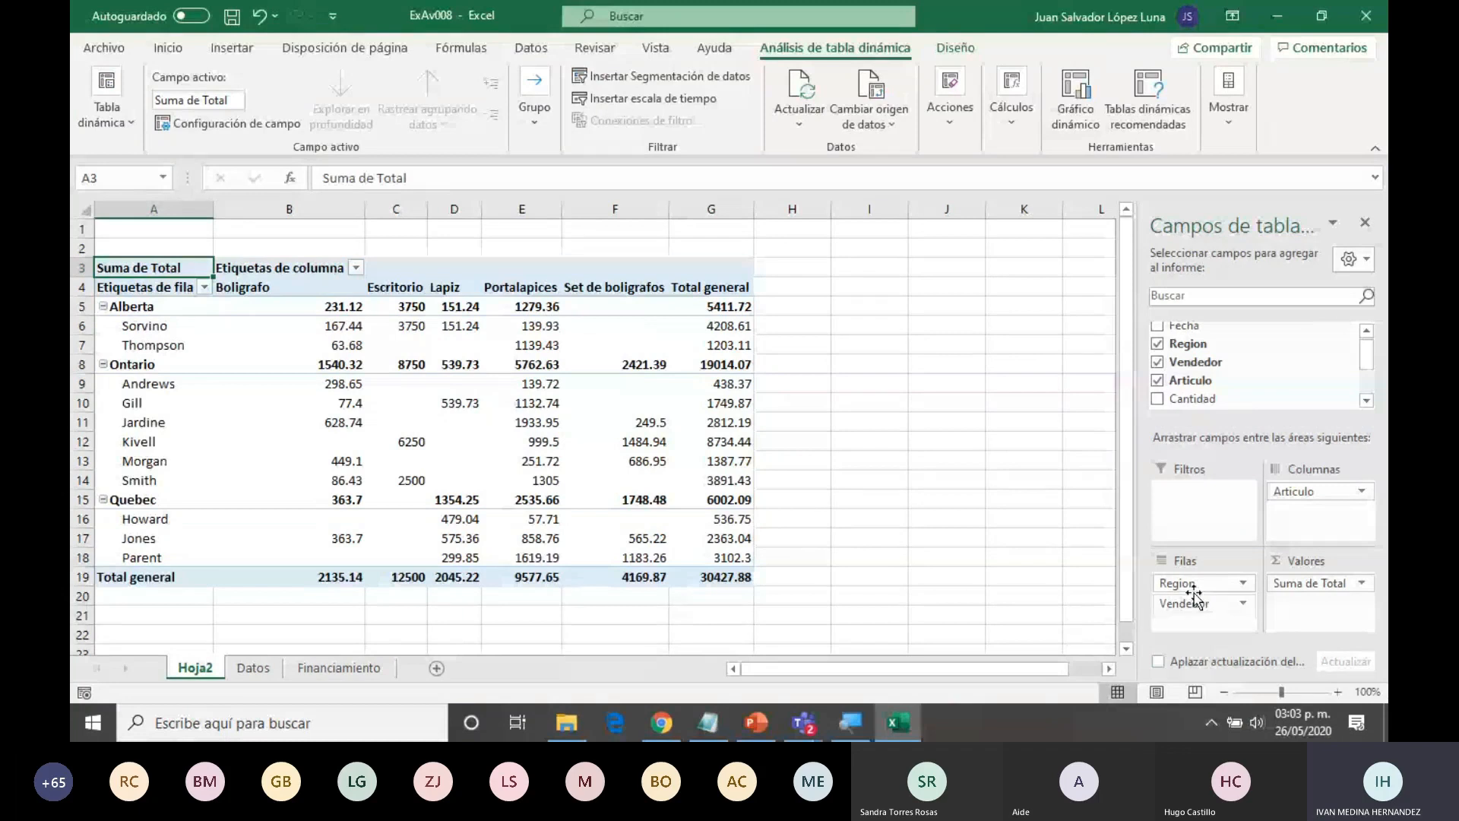
drag(1207, 583, 1206, 584)
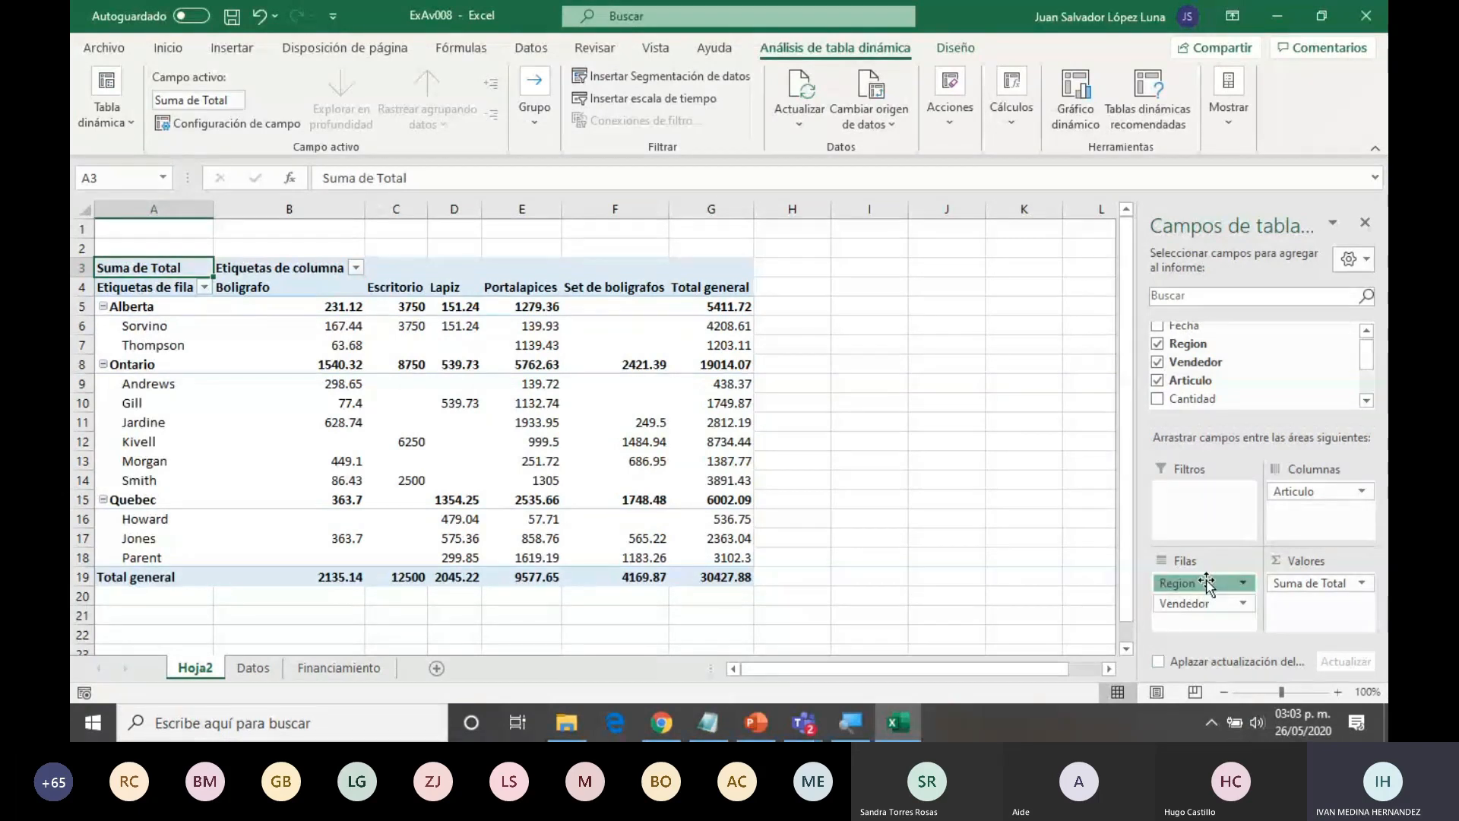
drag(1206, 584, 1019, 555)
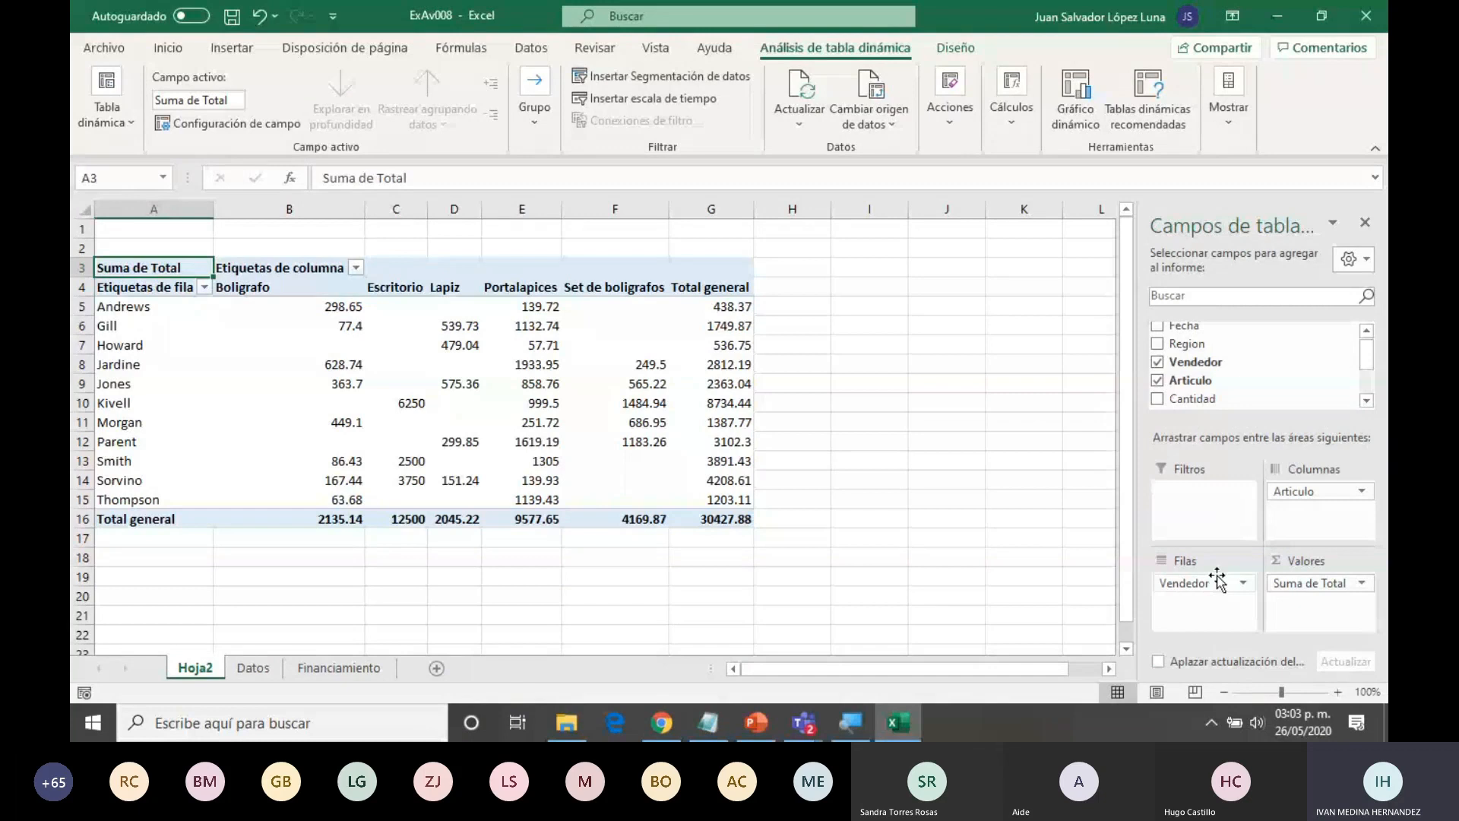
- Swap the pivot layout to Articulo in rows and Vendedor in columns, and add Region as a report filter
mouse_move(1216, 583)
mouse_down()
mouse_move(1307, 539)
mouse_move(1318, 498)
mouse_move(1209, 590)
mouse_up()
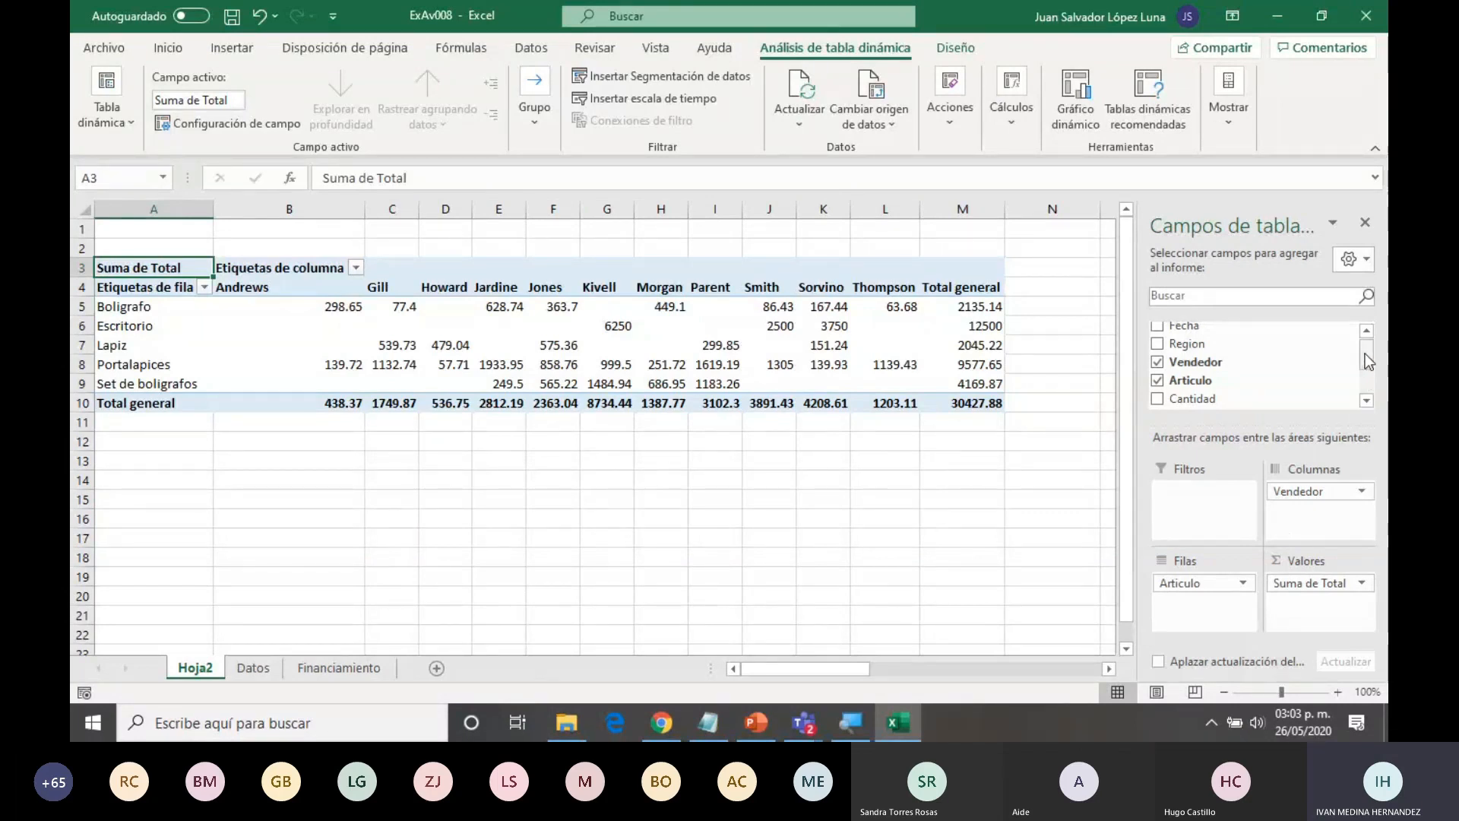
drag(1365, 354, 1365, 349)
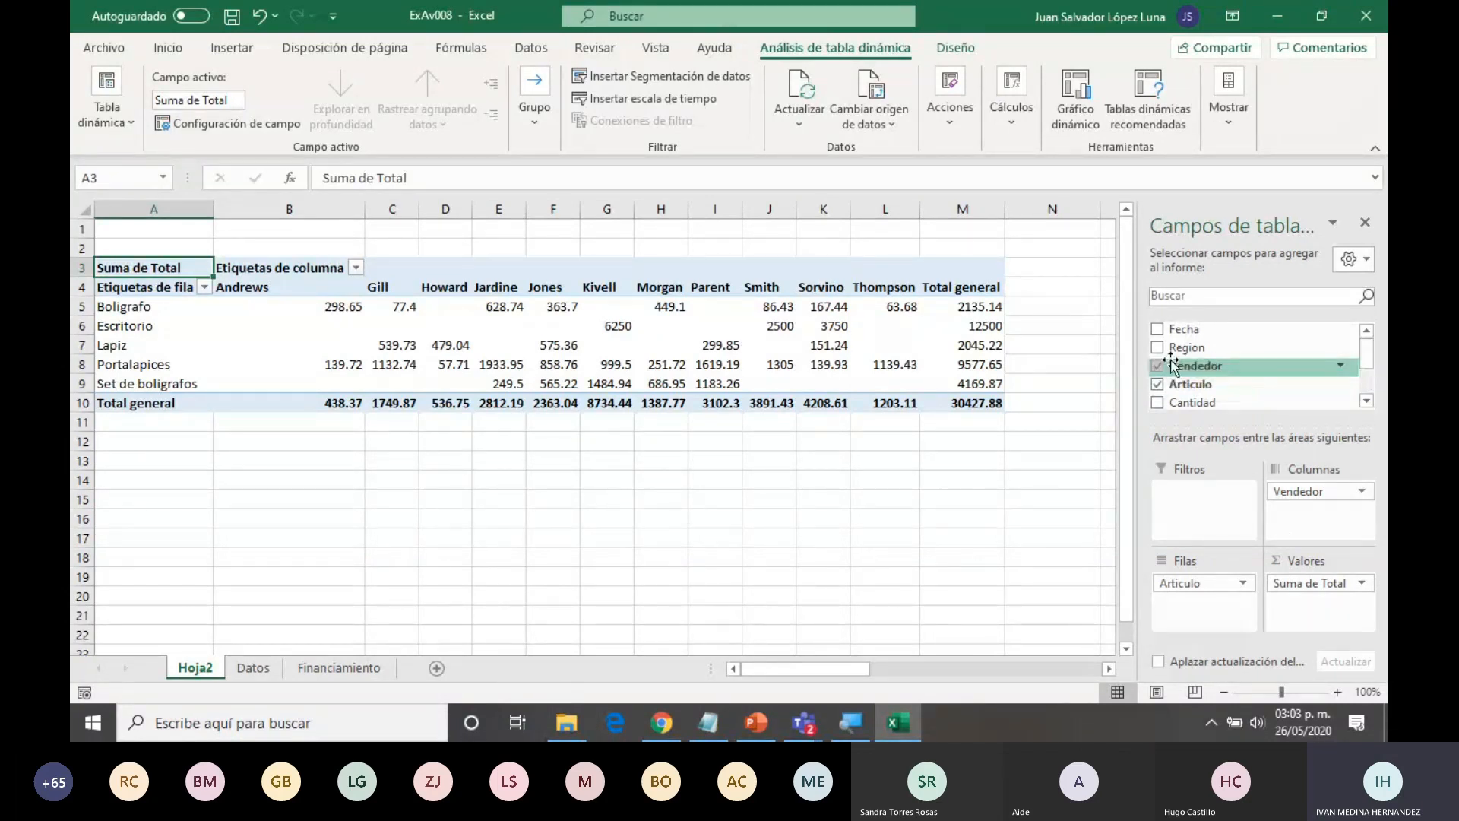
drag(1181, 351, 1202, 503)
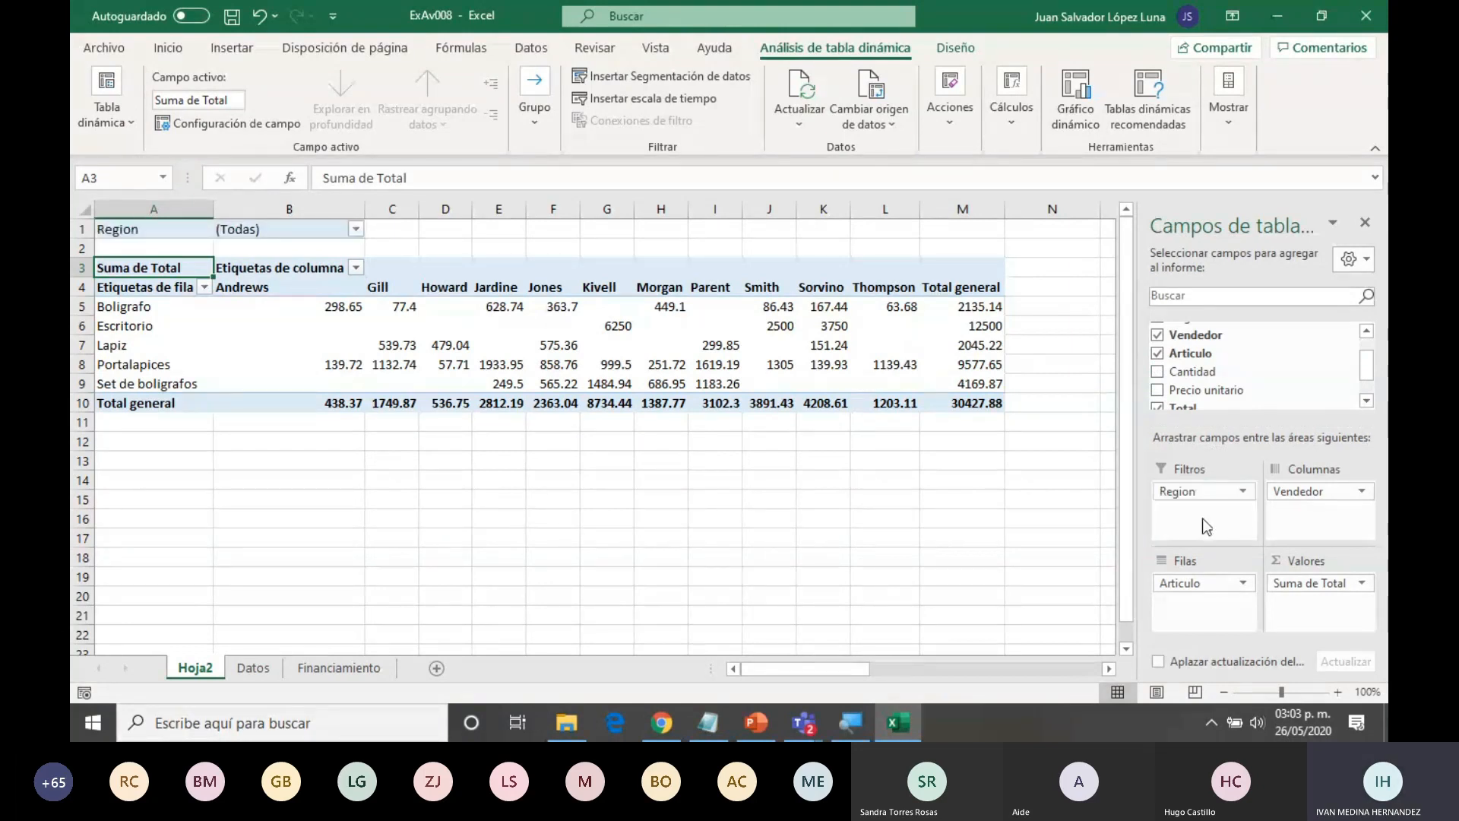
- Filter the pivot table by Region to show only Alberta
click(355, 229)
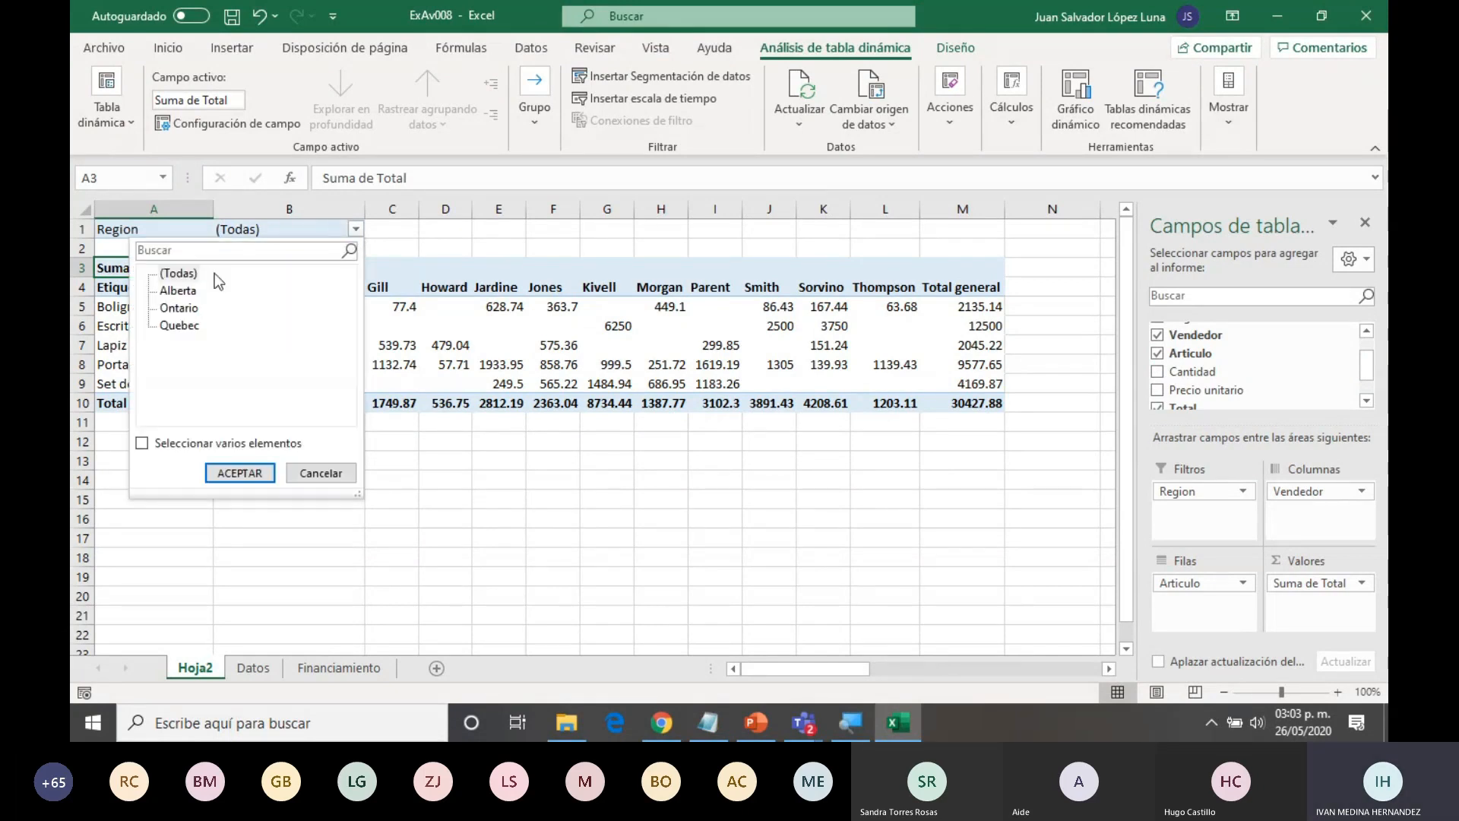
click(182, 291)
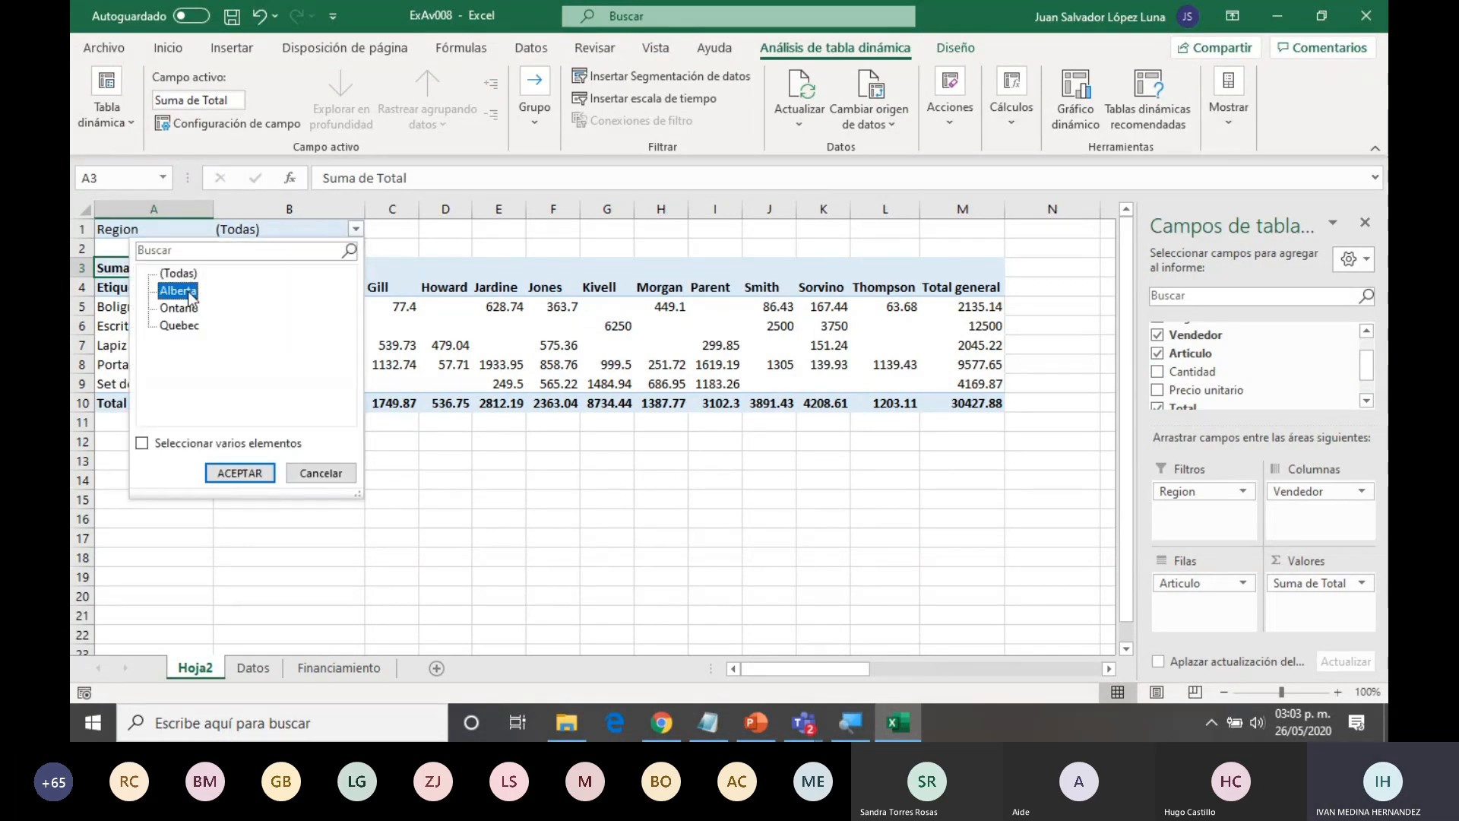
click(240, 473)
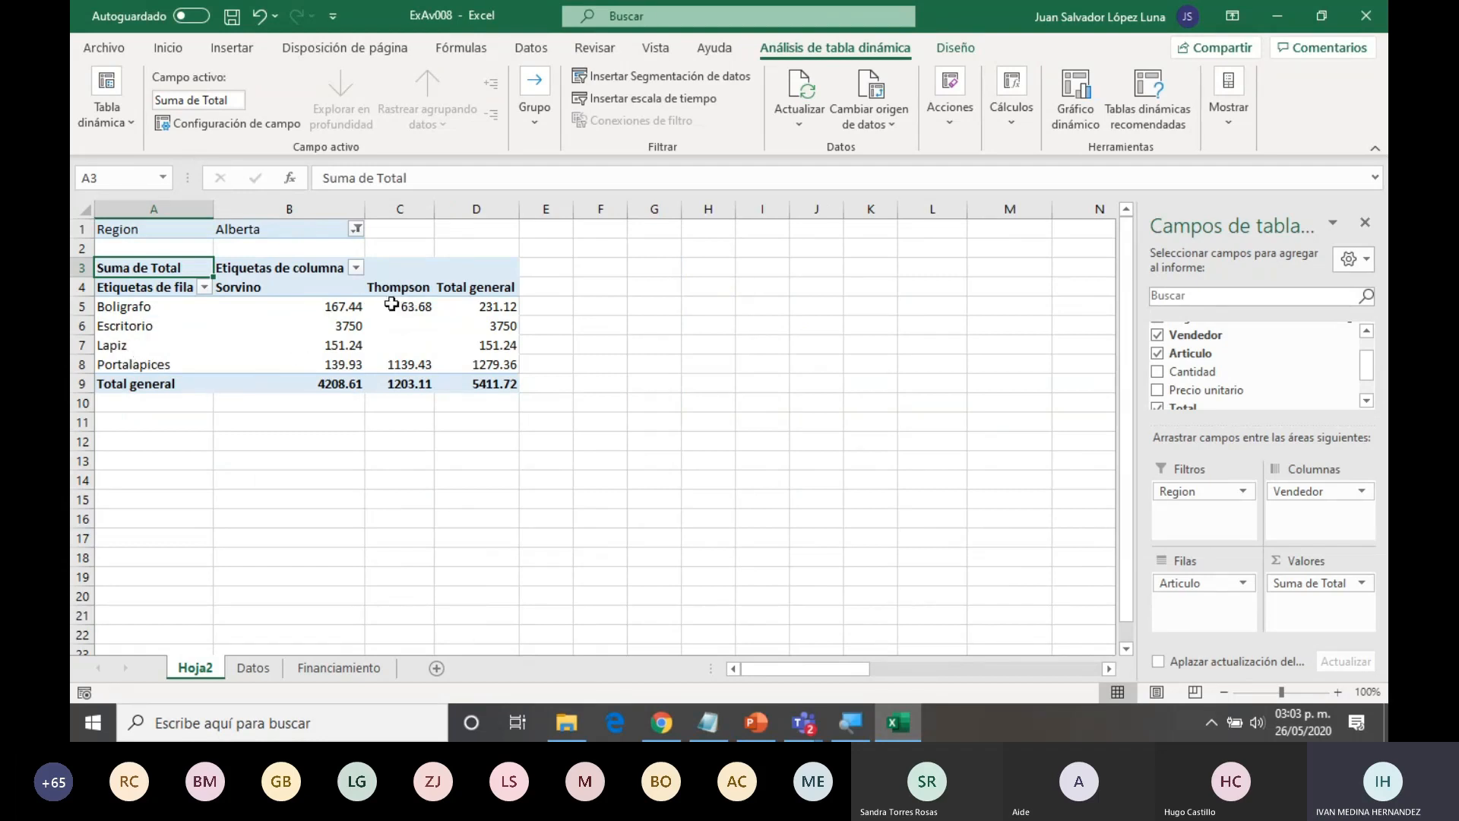
- Set the pivot table's Region filter to Ontario
click(355, 228)
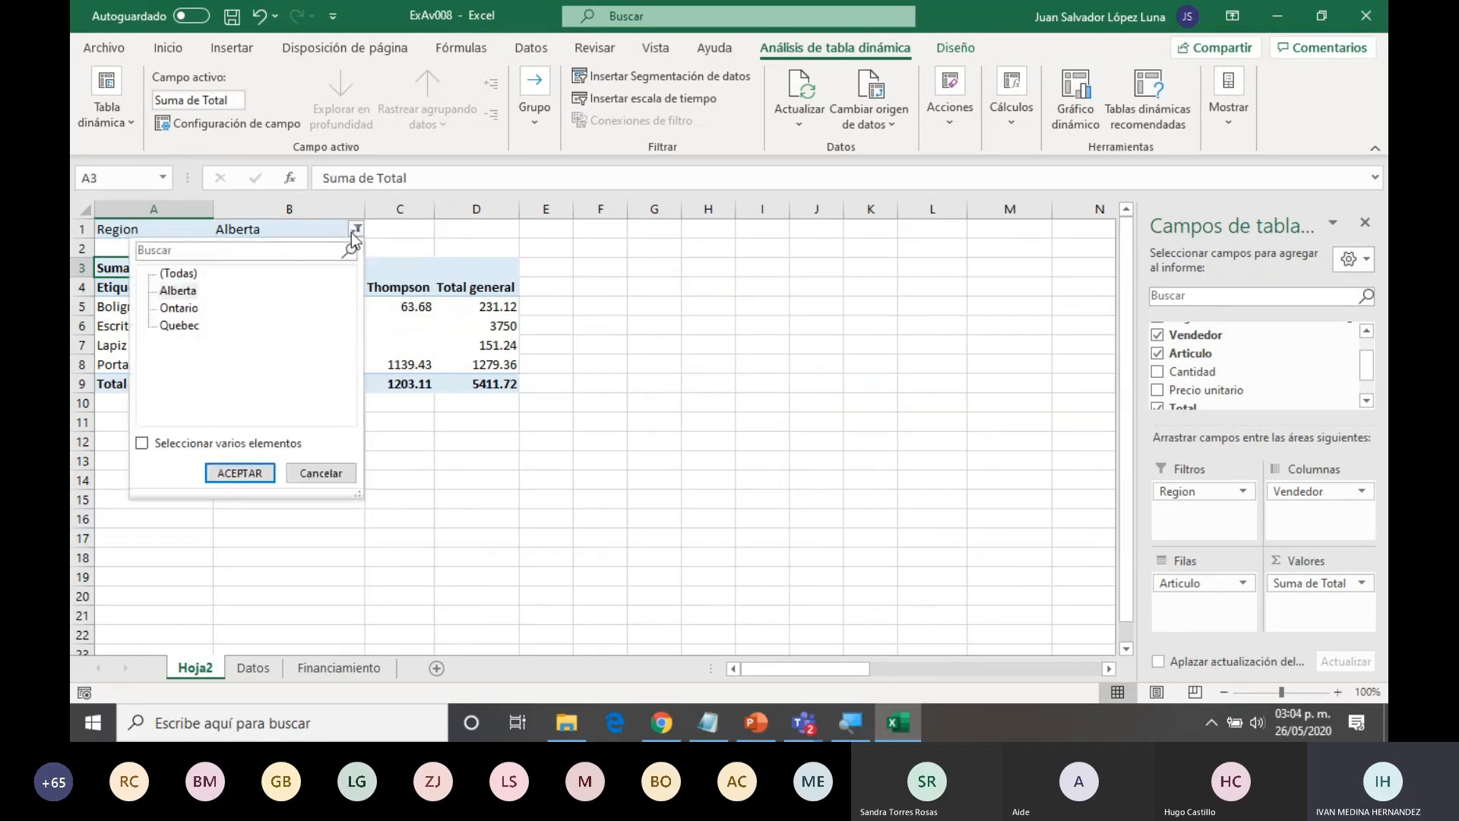
click(181, 307)
click(237, 474)
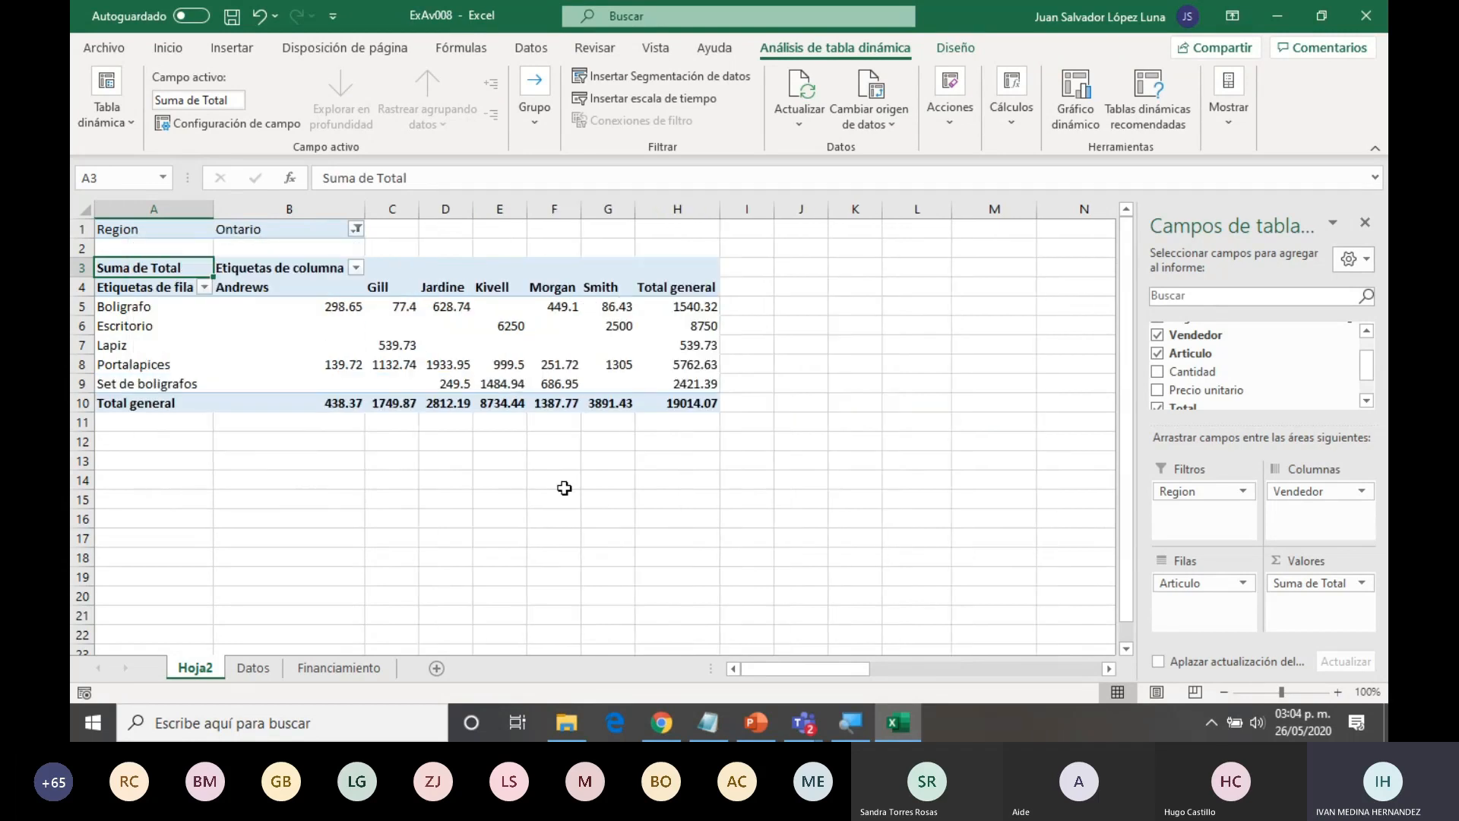